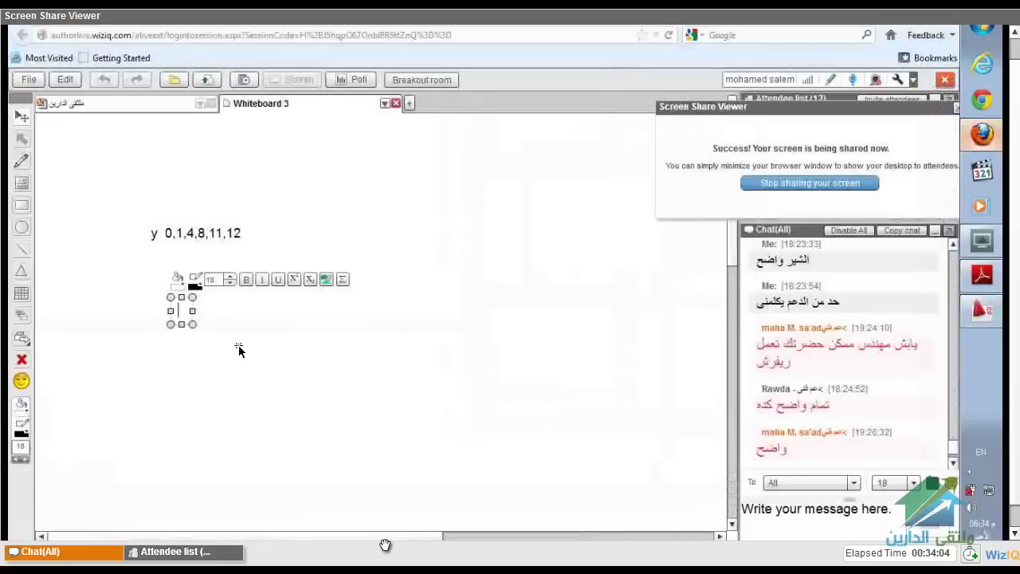
Write the X ordinates as "x 0,1.5,4,4.5,6,8.5" in the whiteboard text box below the y list
{"action": "type", "text": "0"}
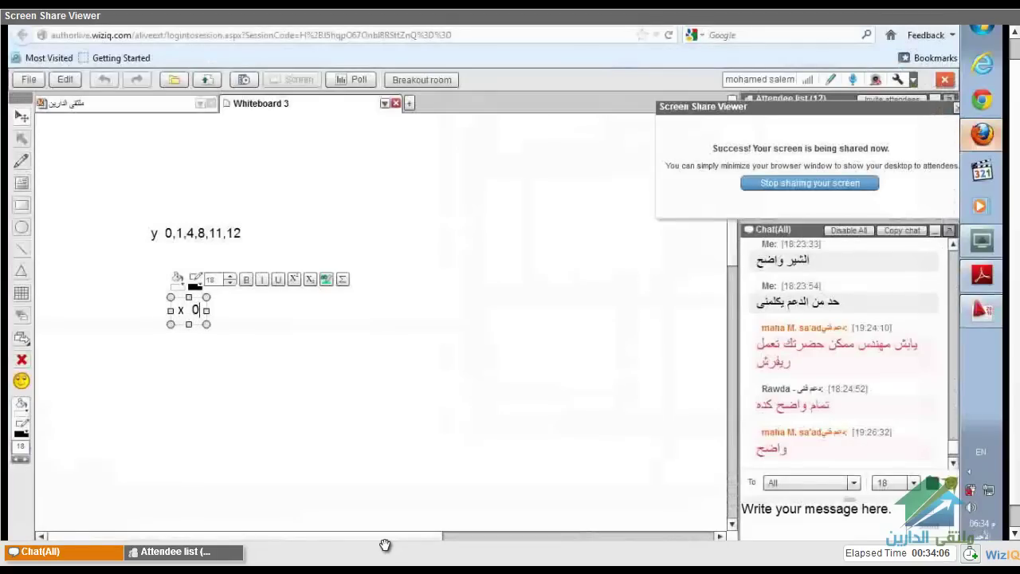
{"action": "type", "text": ",1"}
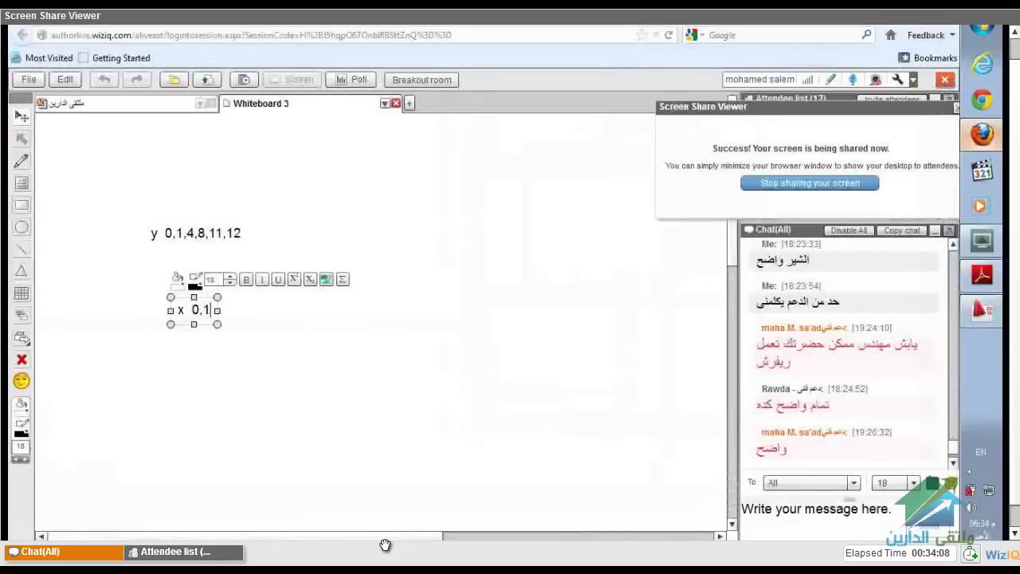
{"action": "type", "text": ".5,4,4."}
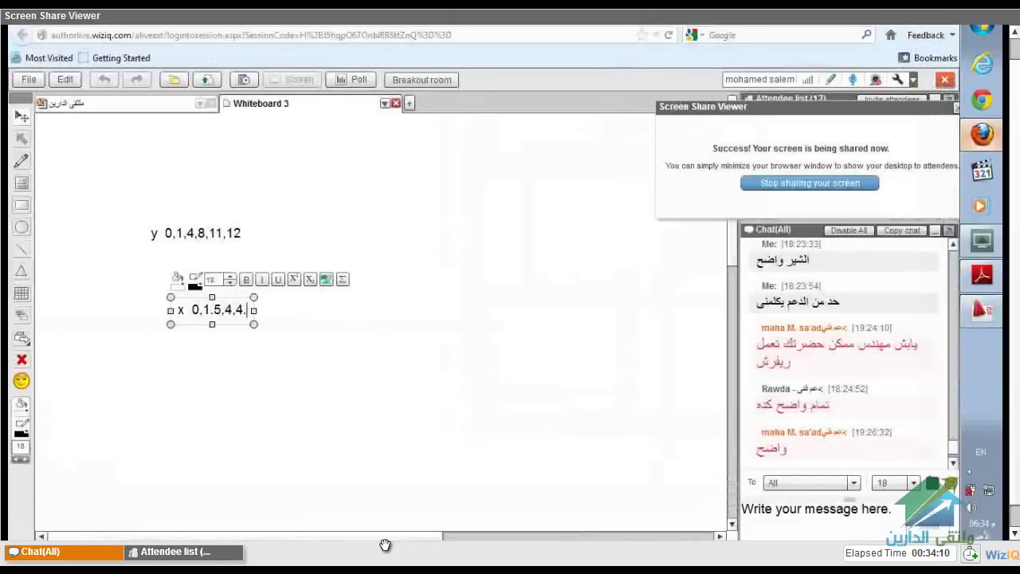
{"action": "type", "text": "5,6"}
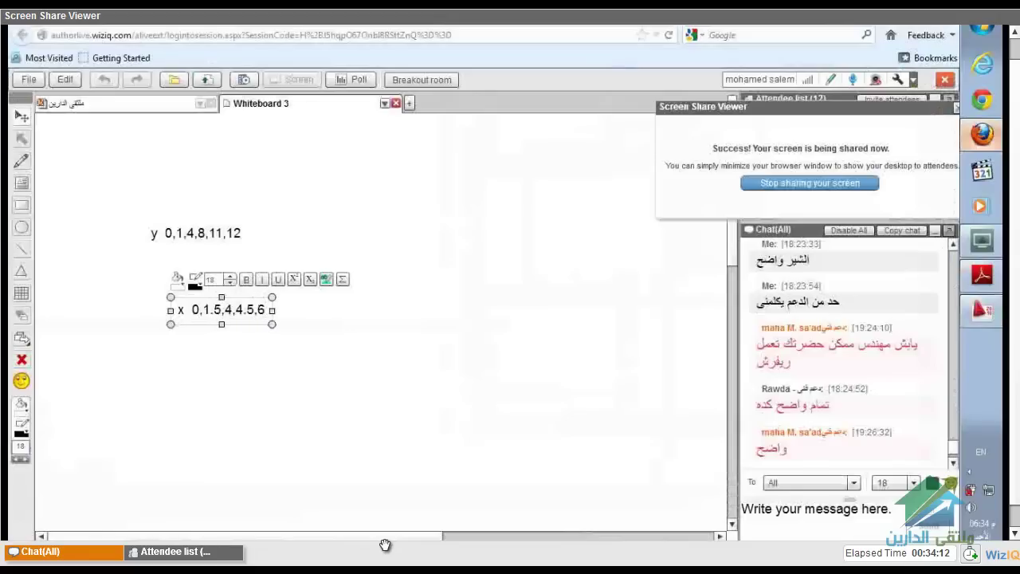
{"action": "type", "text": ",8.5"}
{"action": "key", "text": "Return"}
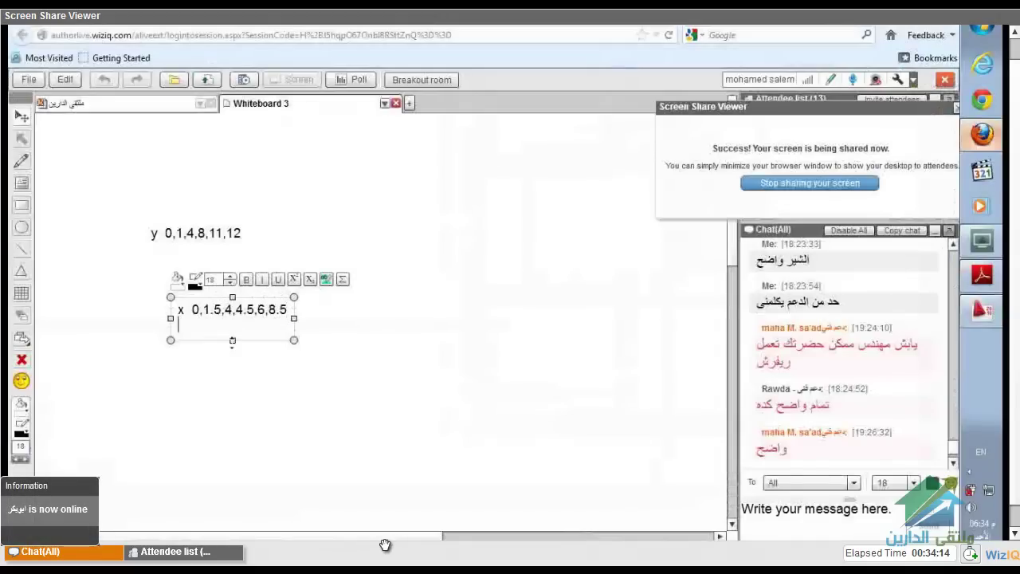
{"action": "left_click", "coordinate": [278, 375]}
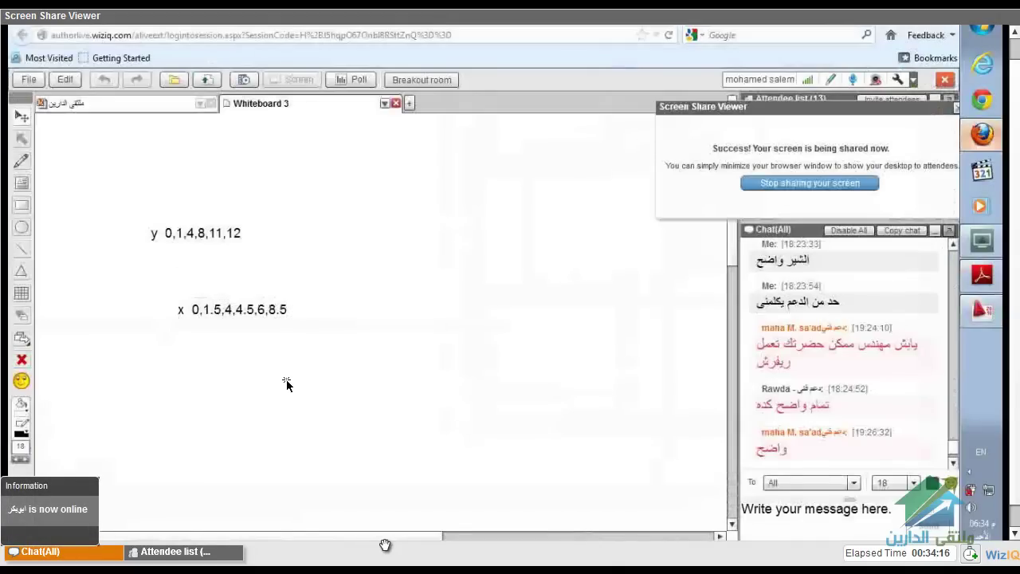
{"action": "left_click", "coordinate": [279, 311]}
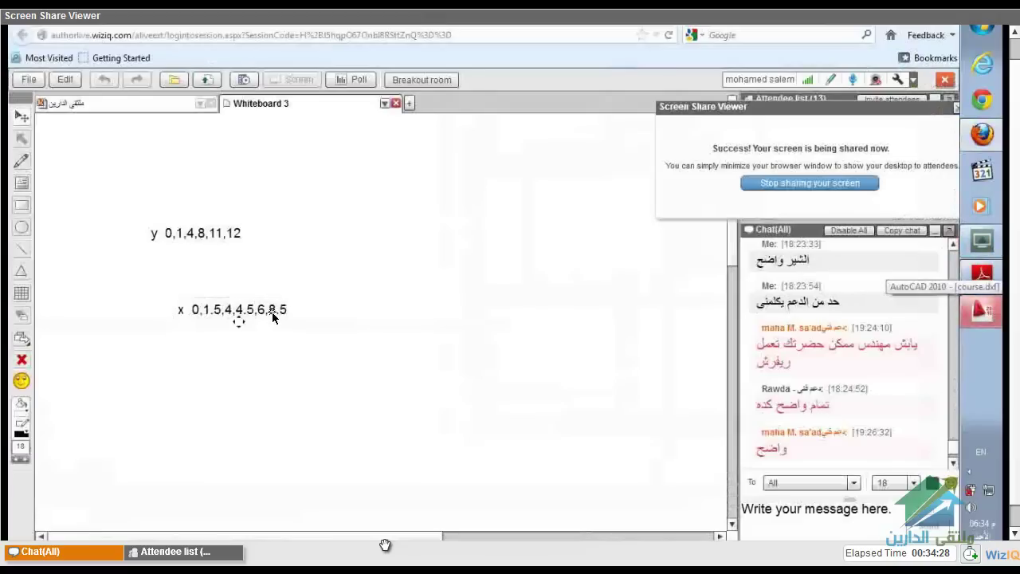
{"action": "double_click", "coordinate": [242, 314]}
{"action": "left_click_drag", "start_coordinate": [242, 314], "coordinate": [202, 292]}
{"action": "left_click", "coordinate": [196, 314]}
{"action": "left_click", "coordinate": [199, 294]}
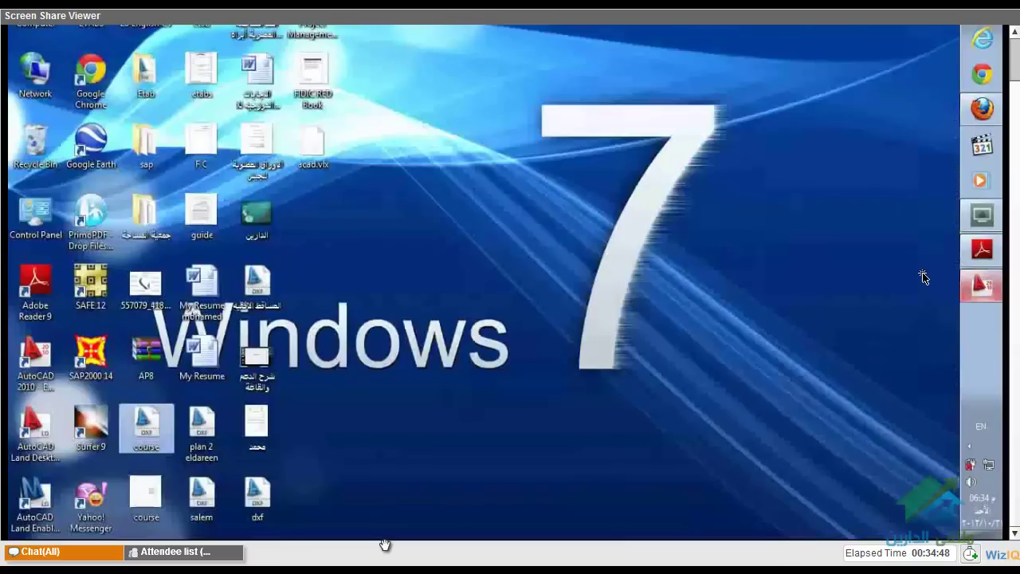
Launch SAP2000 from the desktop and create a blank model in Tonf, m, C units with its view window maximized
{"action": "key", "text": "Up"}
{"action": "key", "text": "Left"}
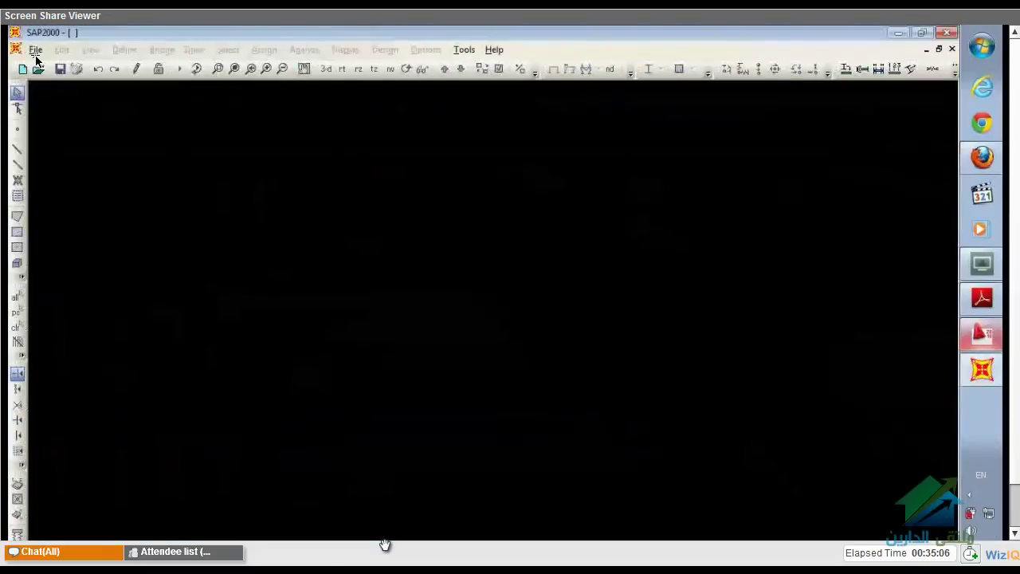
{"action": "left_click", "coordinate": [35, 55]}
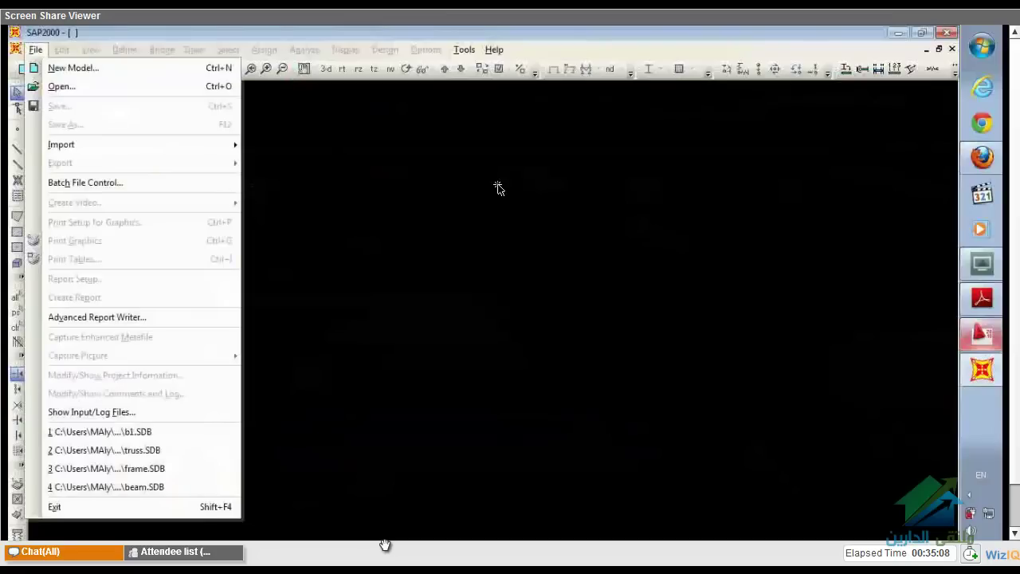
{"action": "key", "text": "ctrl+n"}
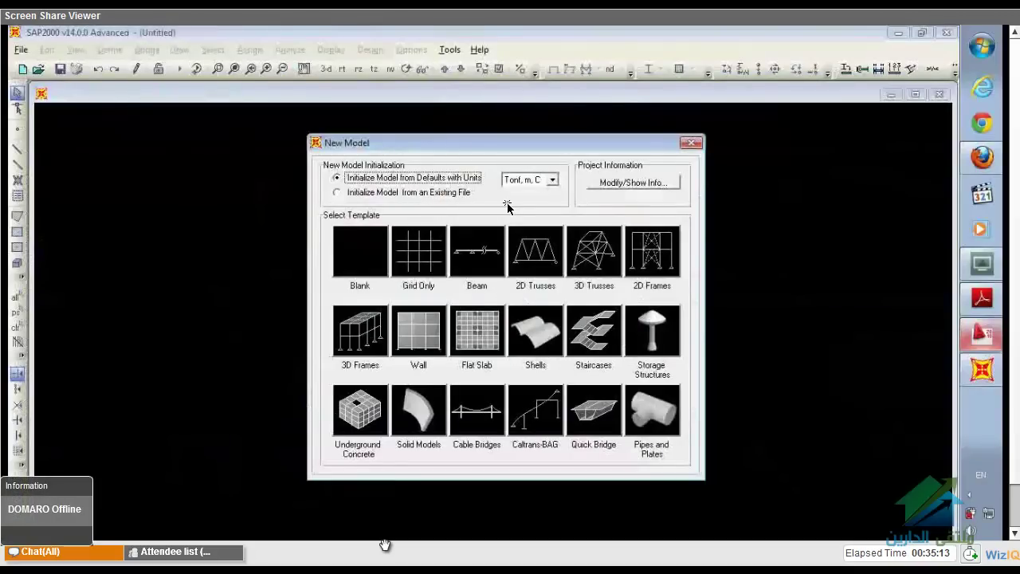
{"action": "left_click", "coordinate": [360, 251]}
{"action": "left_click", "coordinate": [916, 94]}
Open the GLOBAL grid system for editing and enter the X ordinates 0, 1.5, 4, 4.5, 6 and 8.5
{"action": "right_click", "coordinate": [388, 181]}
{"action": "left_click", "coordinate": [442, 191]}
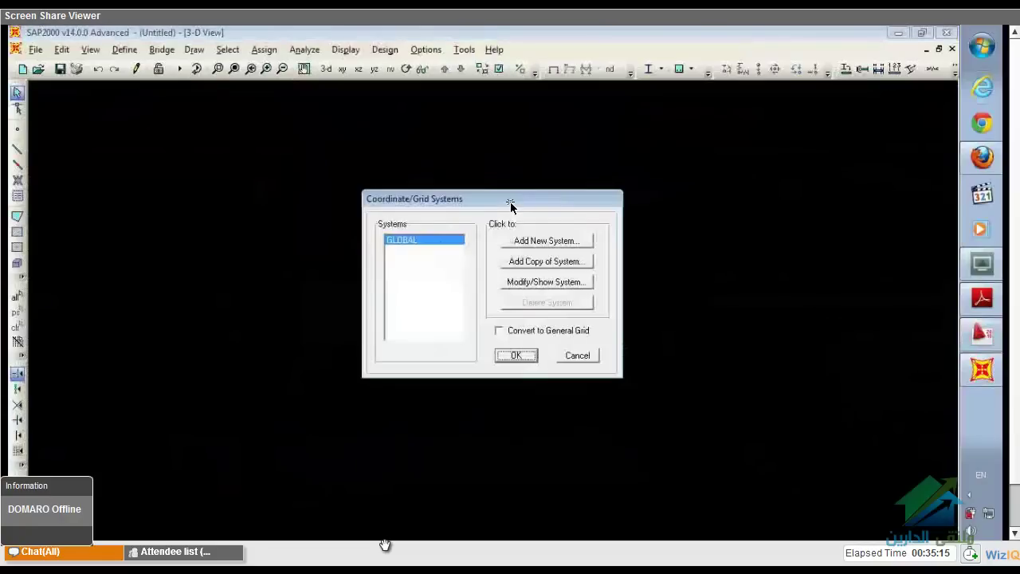
{"action": "left_click", "coordinate": [545, 283]}
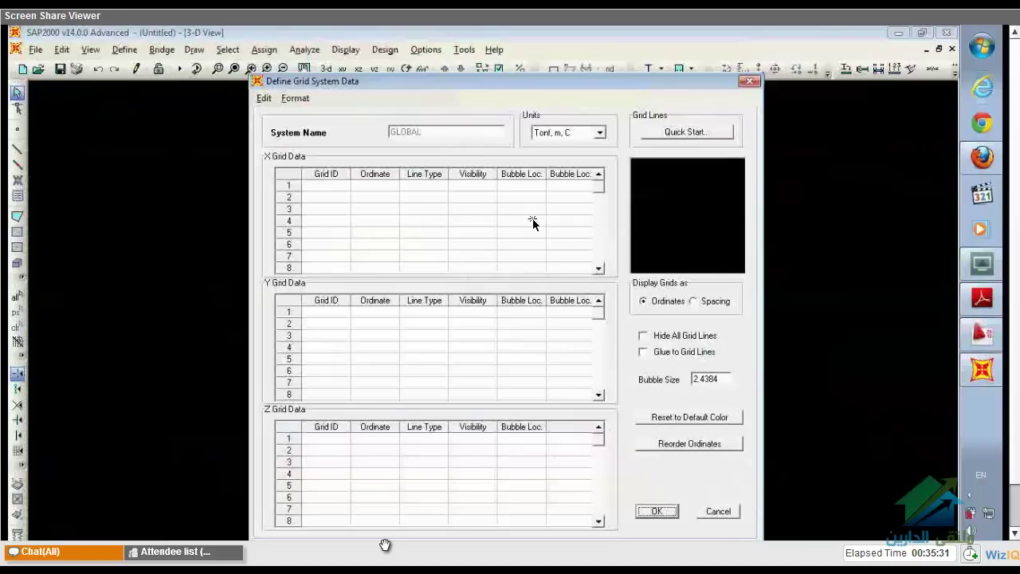
{"action": "left_click", "coordinate": [416, 232]}
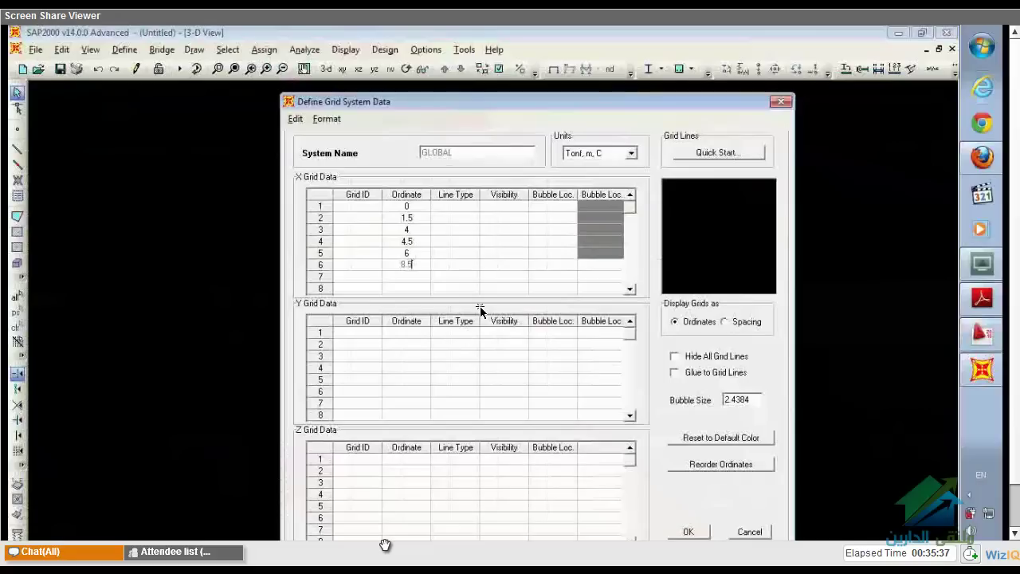
Enter the Y grid ordinates 0, 1, 4, 8 and 12 and the single Z ordinate 0
{"action": "left_click", "coordinate": [419, 334]}
{"action": "type", "text": "0"}
{"action": "key", "text": "Return"}
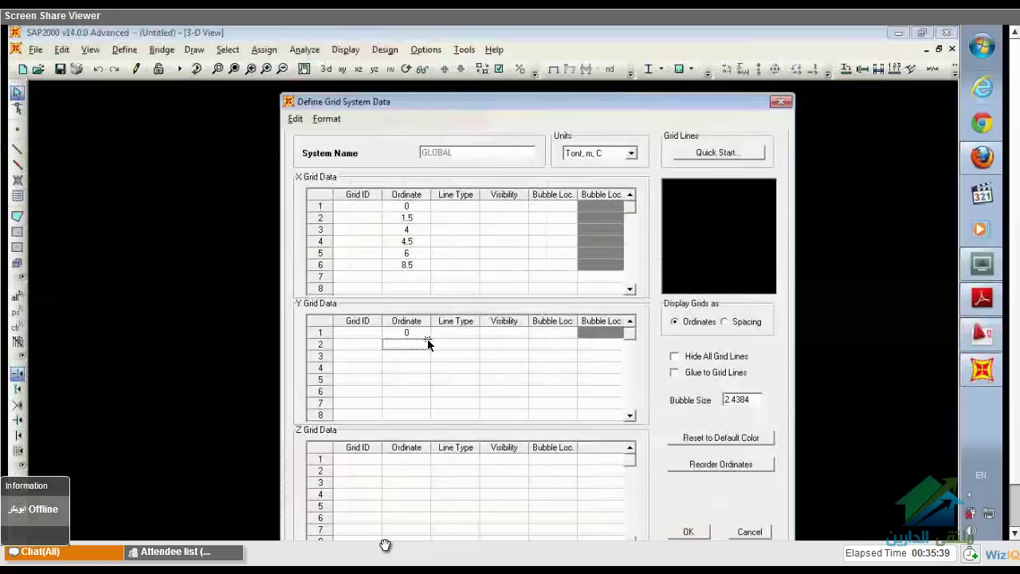
{"action": "type", "text": "1"}
{"action": "key", "text": "Return"}
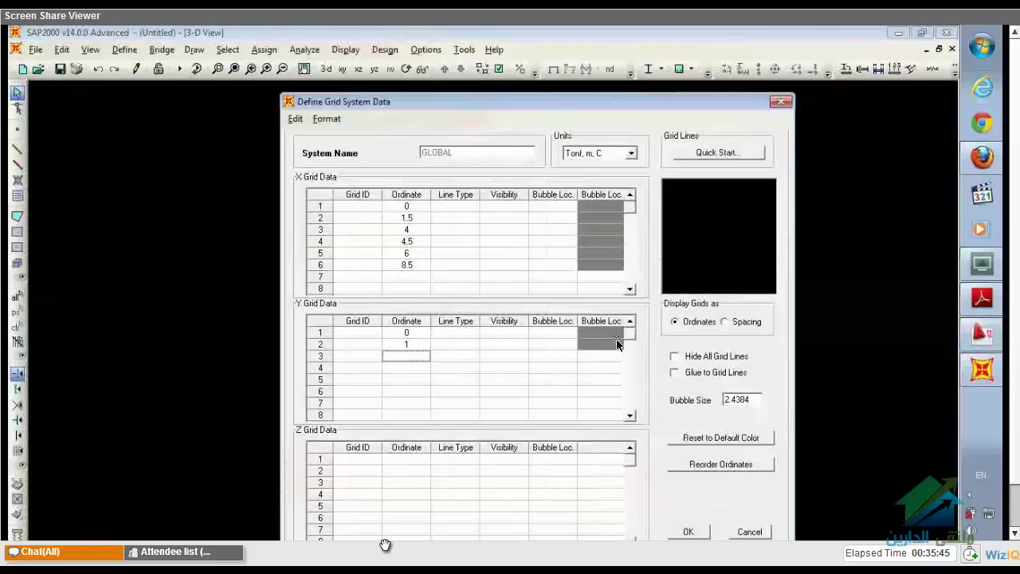
{"action": "type", "text": "4"}
{"action": "key", "text": "Return"}
{"action": "type", "text": "8"}
{"action": "key", "text": "Return"}
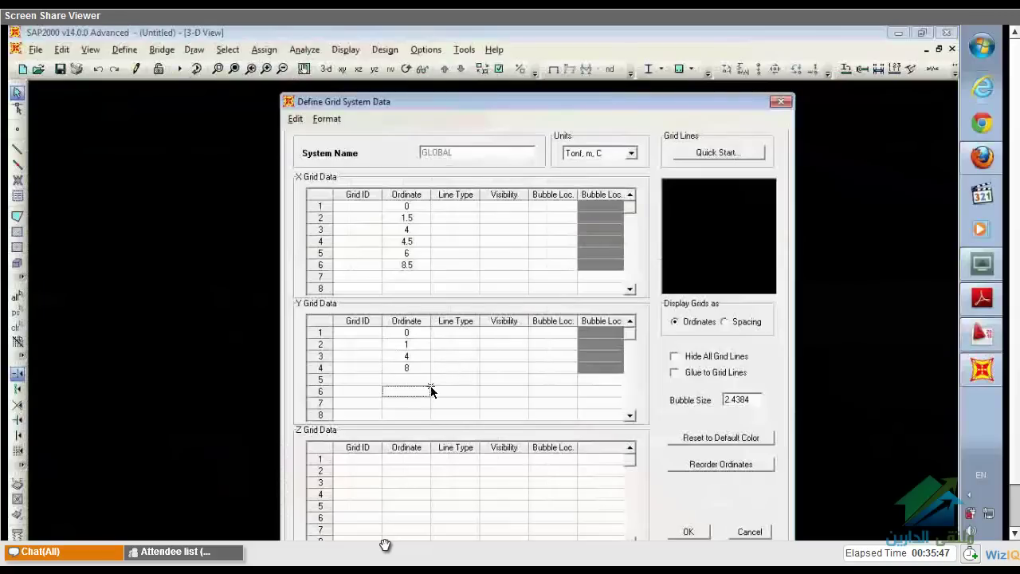
{"action": "type", "text": "12"}
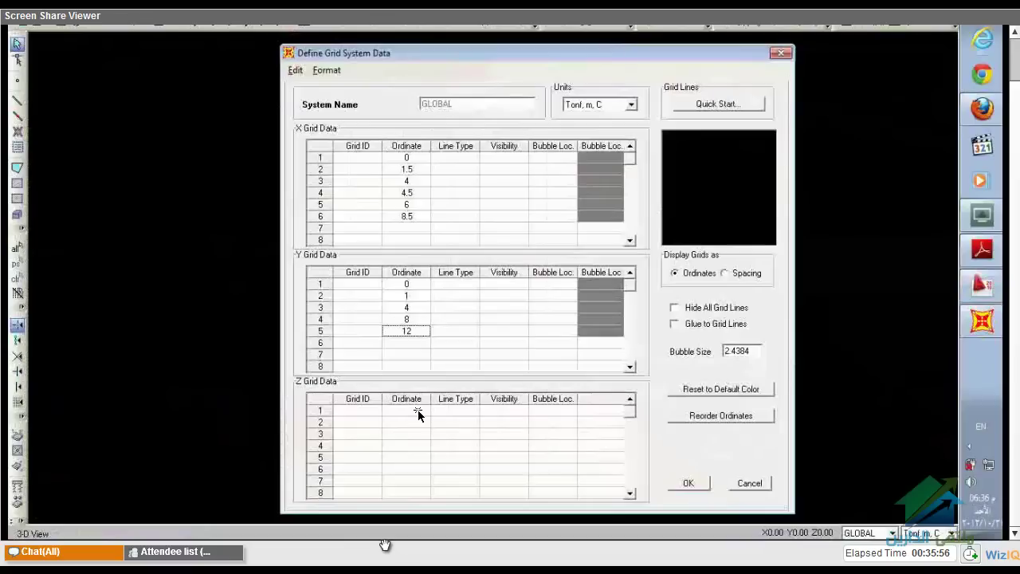
{"action": "left_click", "coordinate": [418, 410]}
{"action": "type", "text": "0"}
Set the line type of all X and Y grid lines to Primary
{"action": "left_click", "coordinate": [472, 160]}
{"action": "left_click", "coordinate": [463, 183]}
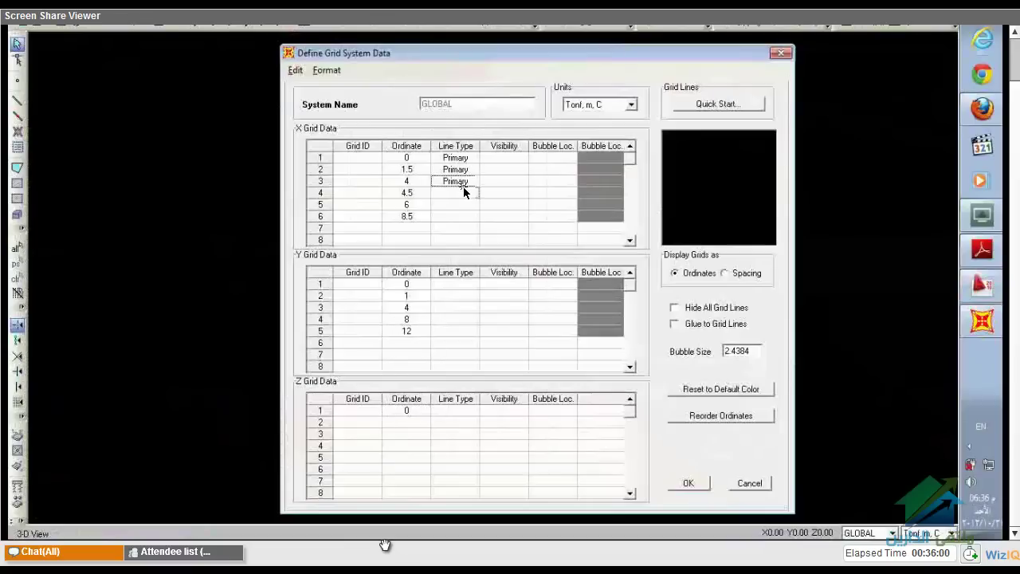
{"action": "left_click", "coordinate": [461, 217]}
{"action": "left_click", "coordinate": [462, 284]}
{"action": "left_click", "coordinate": [464, 310]}
{"action": "left_click", "coordinate": [466, 320]}
{"action": "left_click", "coordinate": [467, 330]}
Set the visibility of all X and Y grid lines to Show and accept the grid system
{"action": "left_click", "coordinate": [505, 157]}
{"action": "left_click", "coordinate": [510, 169]}
{"action": "left_click", "coordinate": [514, 182]}
{"action": "left_click", "coordinate": [514, 193]}
{"action": "left_click", "coordinate": [515, 205]}
{"action": "left_click", "coordinate": [515, 216]}
{"action": "left_click", "coordinate": [516, 285]}
{"action": "left_click", "coordinate": [517, 295]}
{"action": "left_click", "coordinate": [518, 307]}
{"action": "left_click", "coordinate": [517, 317]}
{"action": "left_click", "coordinate": [518, 329]}
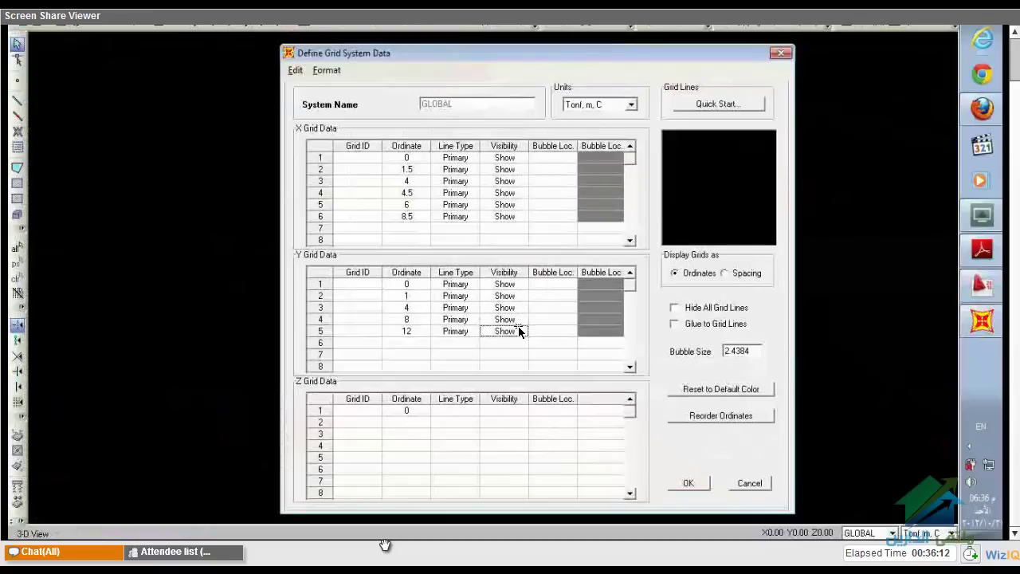
{"action": "left_click", "coordinate": [689, 483]}
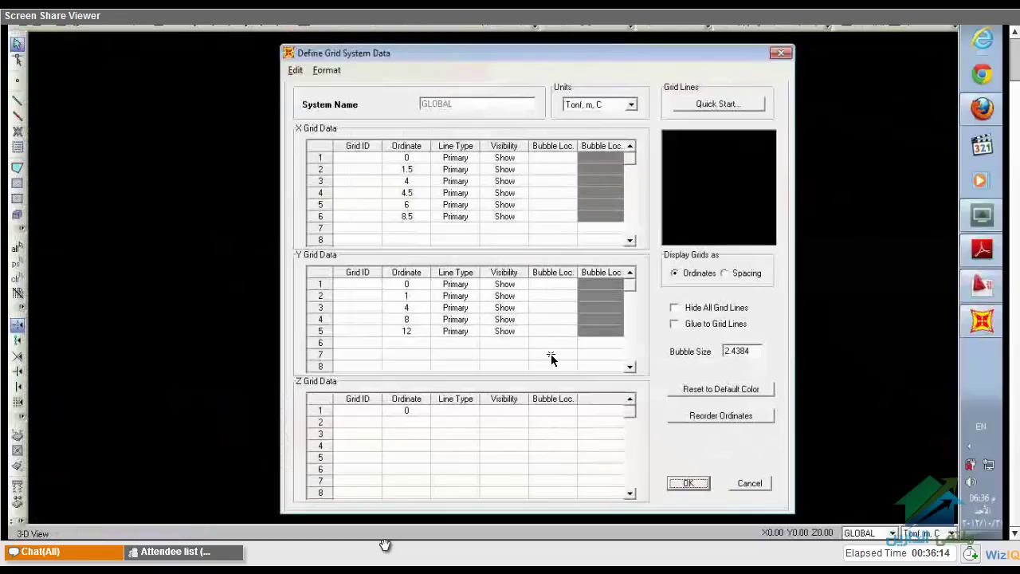
{"action": "left_click", "coordinate": [688, 483]}
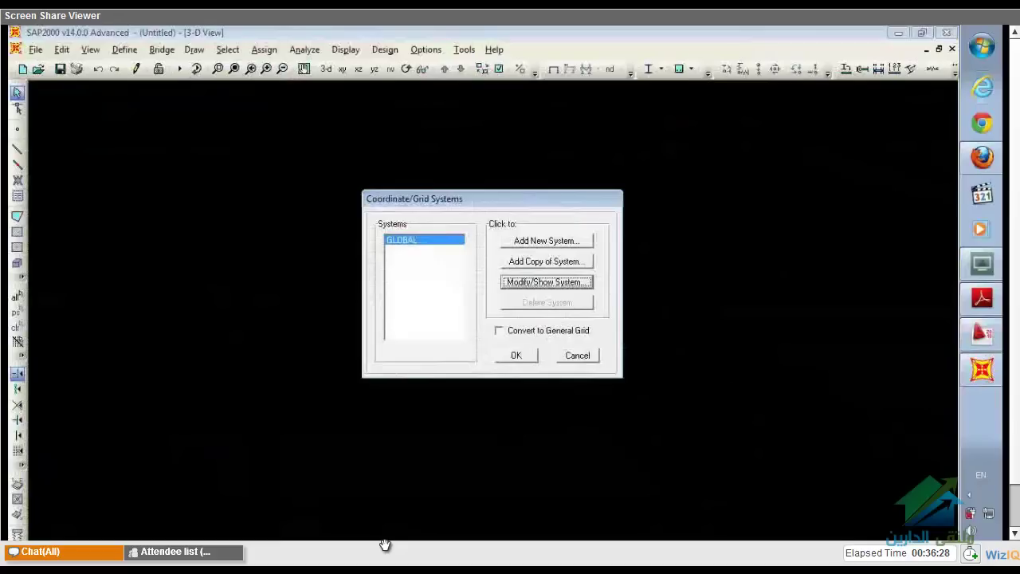
{"action": "left_click", "coordinate": [517, 355]}
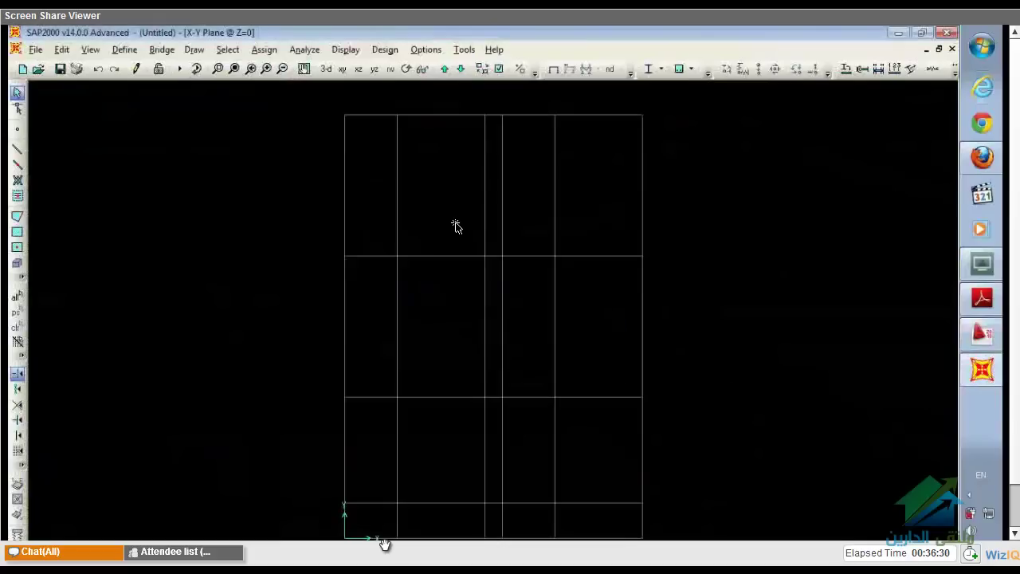
Draw the floor plan's beams as frame elements in the X-Y plane at Z=0, consulting the plan in AutoCAD
{"action": "middle_click_drag", "start_coordinate": [460, 221], "coordinate": [478, 212]}
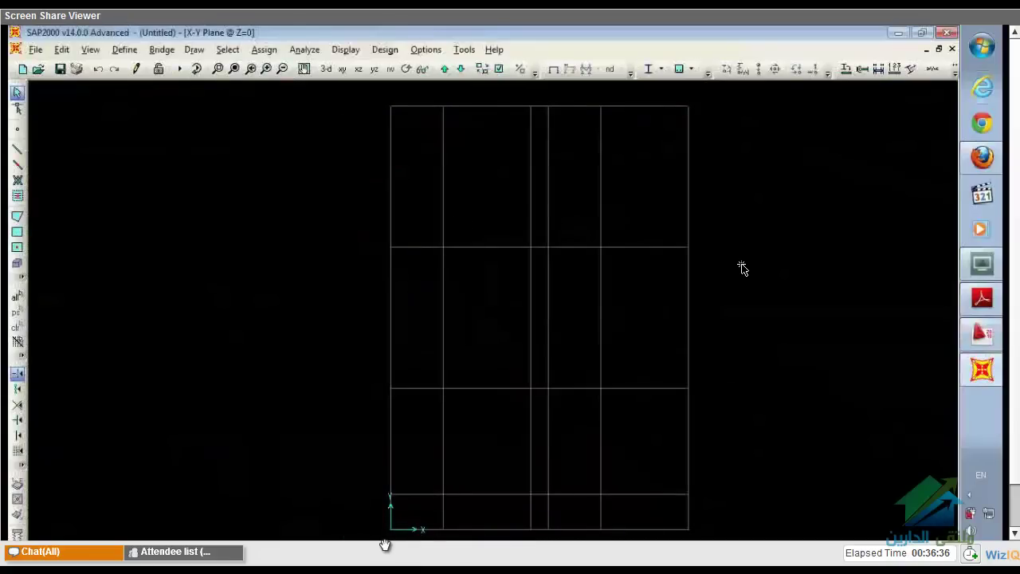
{"action": "left_click", "coordinate": [20, 152]}
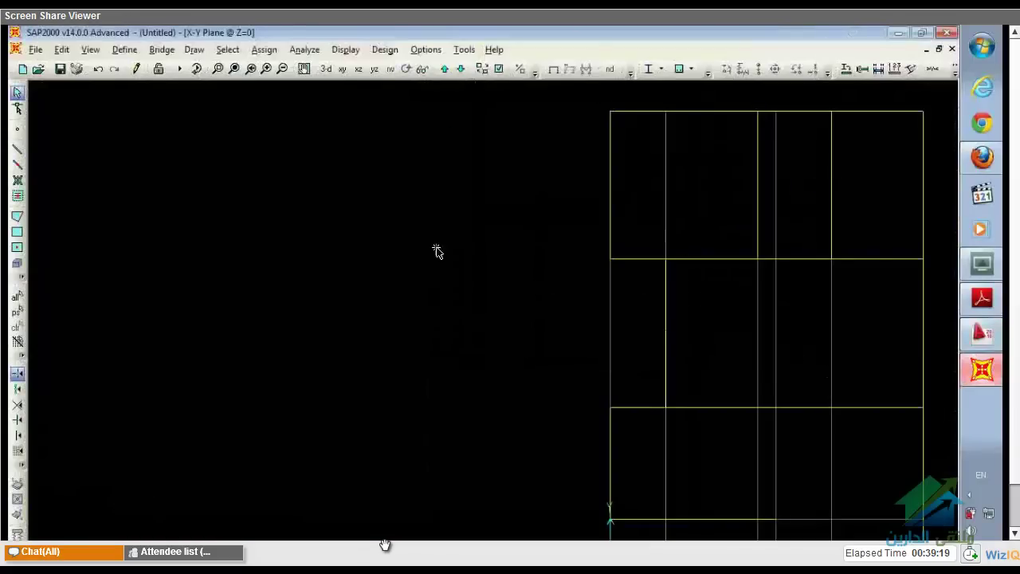
{"action": "double_click", "coordinate": [390, 239]}
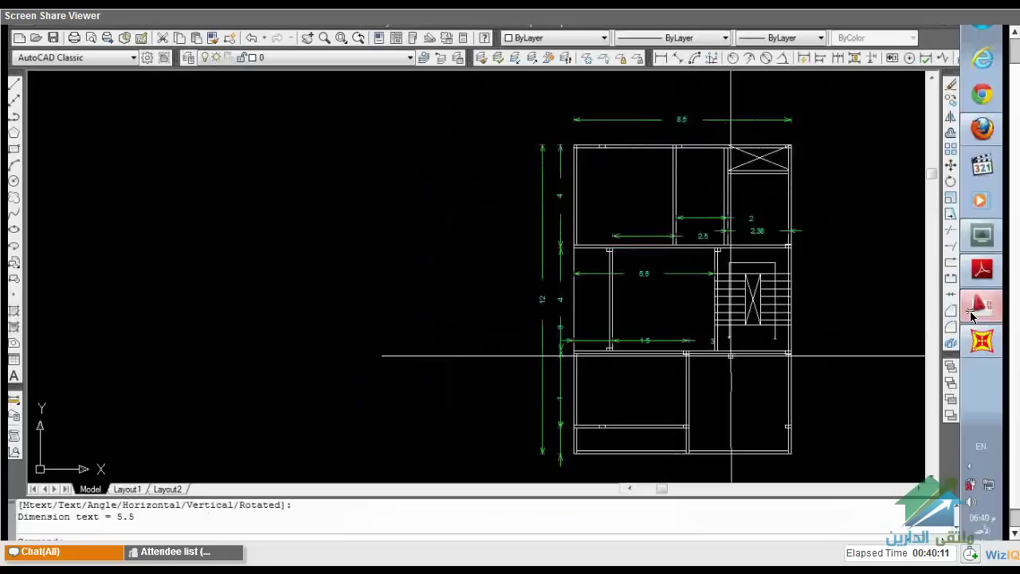
{"action": "left_click", "coordinate": [985, 275]}
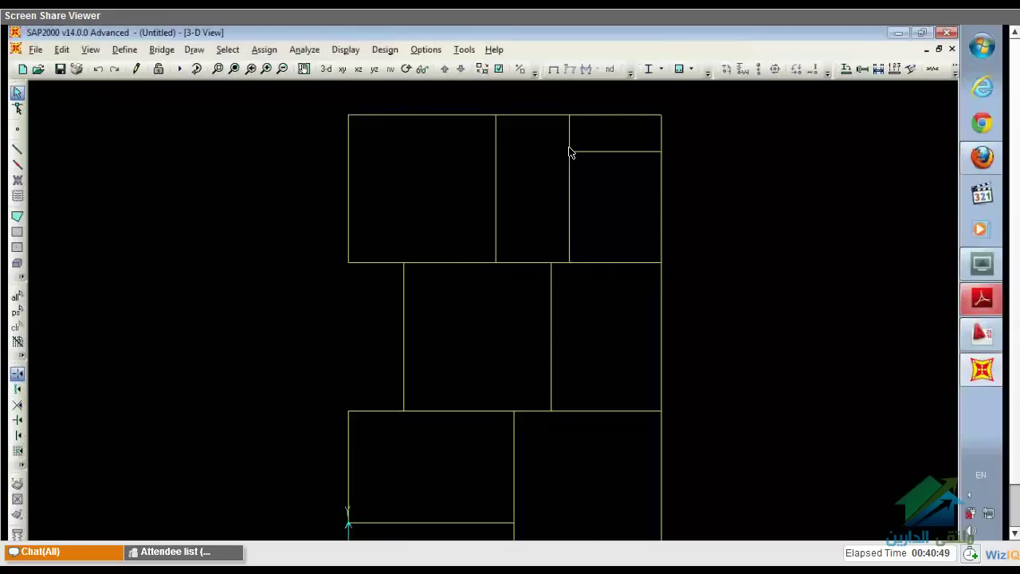
Define a material named concrete with weight per unit volume 2.5 and modulus of elasticity 2.2e6
{"action": "type", "text": "concrete"}
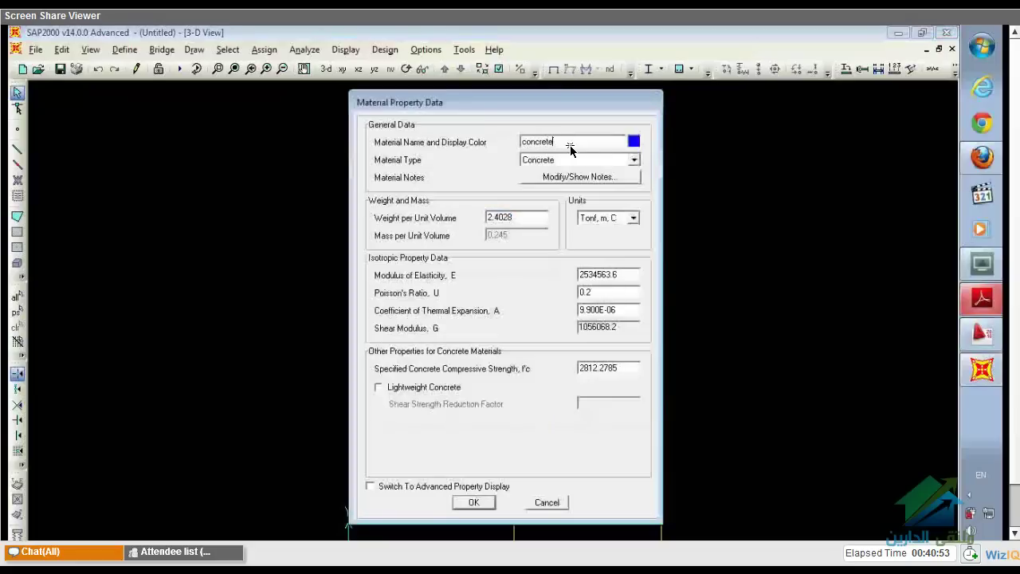
{"action": "double_click", "coordinate": [539, 216]}
{"action": "type", "text": "2.5"}
{"action": "double_click", "coordinate": [620, 273]}
{"action": "type", "text": "2.2e6"}
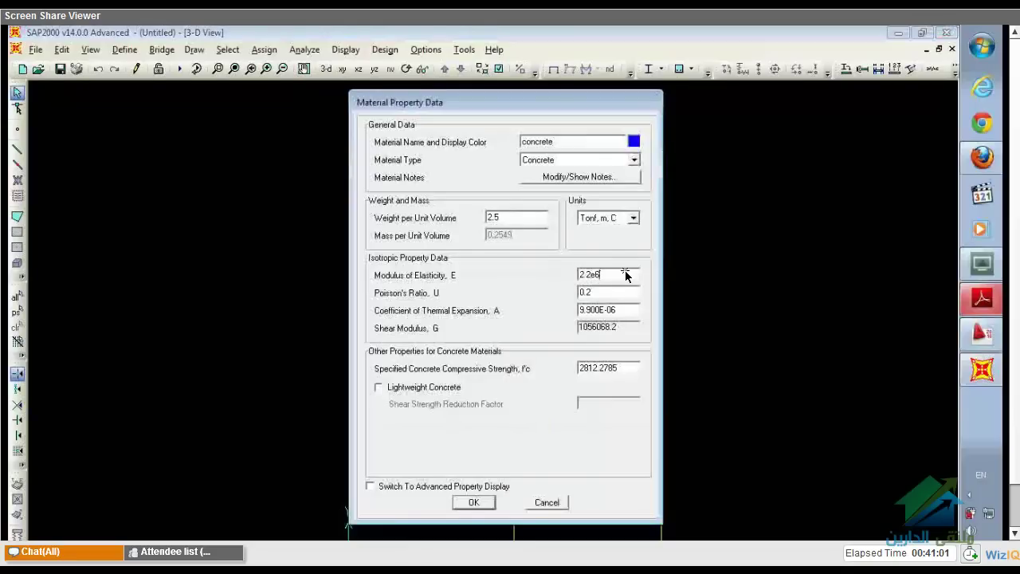
{"action": "left_click", "coordinate": [474, 454]}
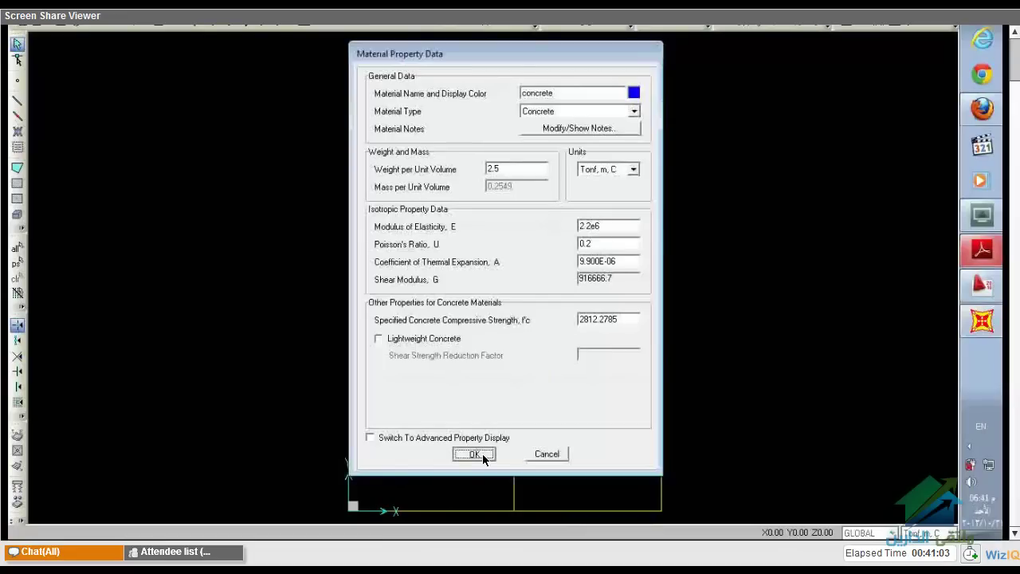
{"action": "left_click", "coordinate": [559, 317]}
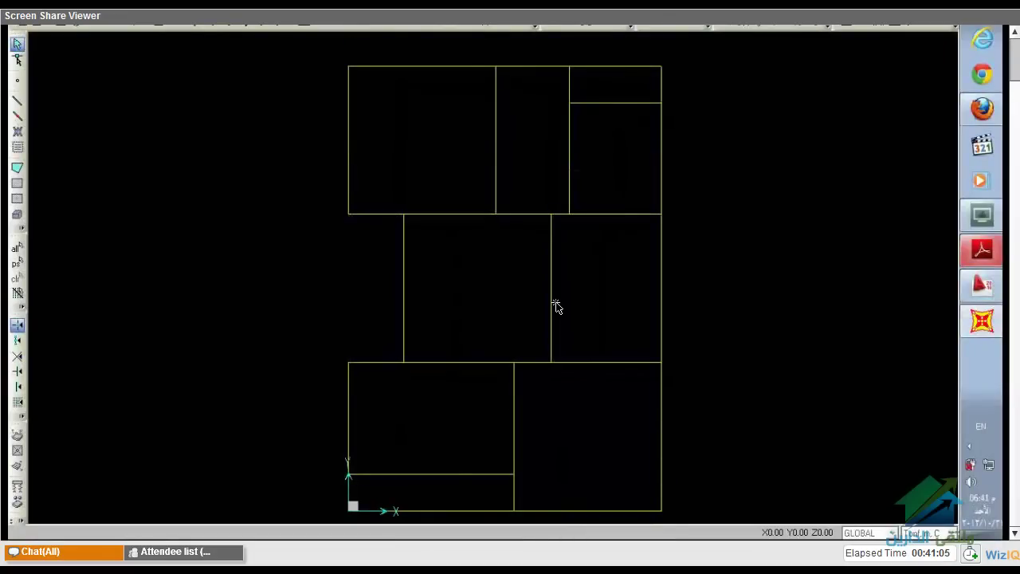
Open the list of frame section properties
{"action": "left_click", "coordinate": [124, 49]}
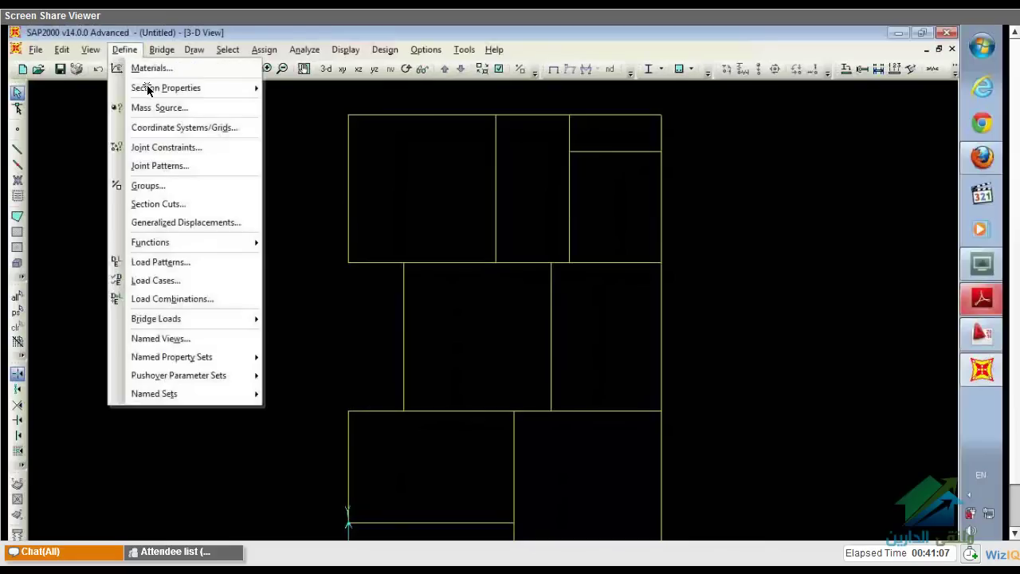
{"action": "mouse_move", "coordinate": [147, 88]}
{"action": "left_click", "coordinate": [275, 88]}
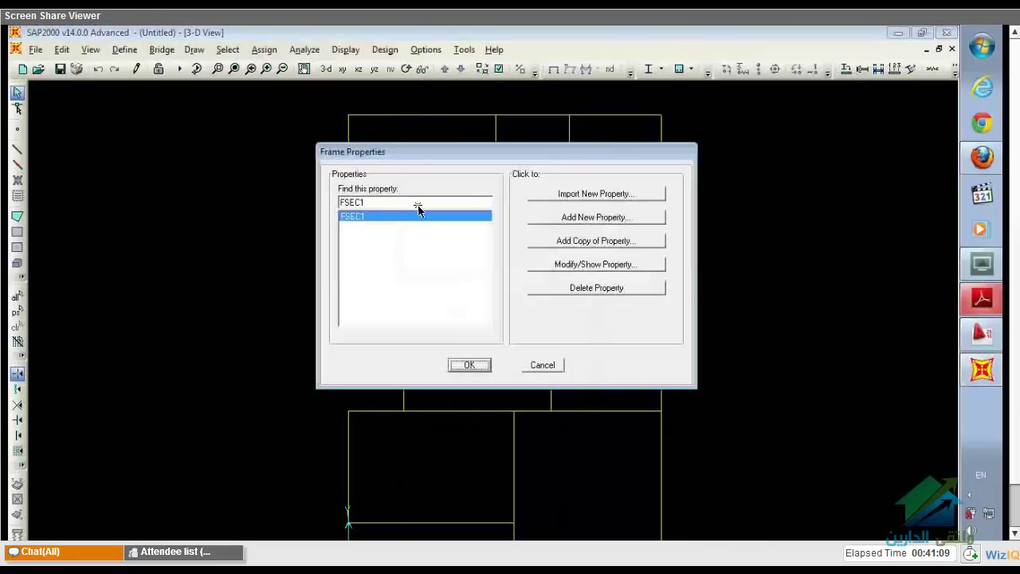
{"action": "left_click", "coordinate": [590, 267]}
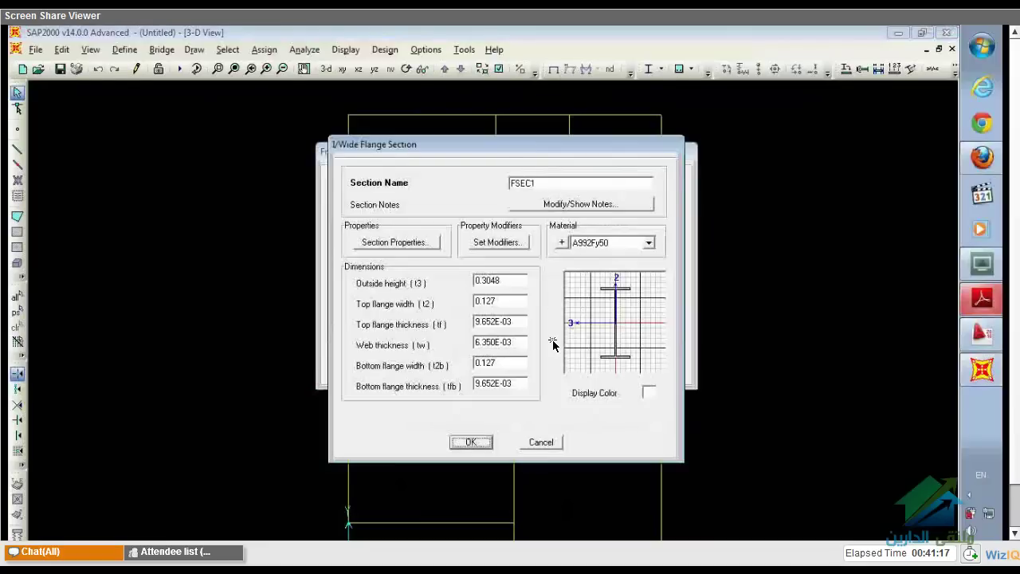
{"action": "scroll", "coordinate": [553, 343], "scroll_direction": "down", "scroll_amount": 1}
{"action": "left_click", "coordinate": [556, 401]}
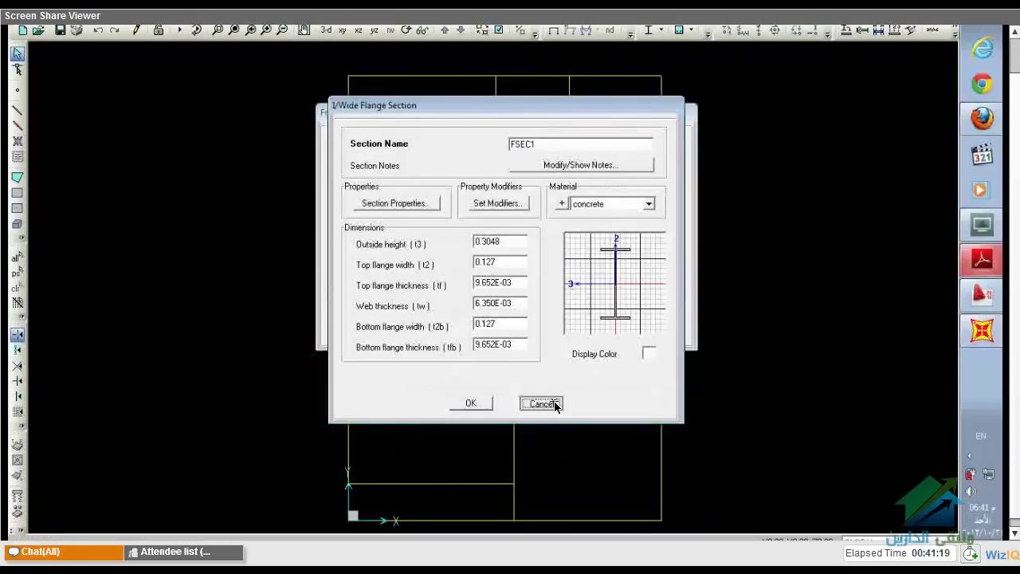
Check the webinar chat in Firefox for attendee messages and return to the frame properties list in SAP2000
{"action": "scroll", "coordinate": [576, 249], "scroll_direction": "up", "scroll_amount": 1}
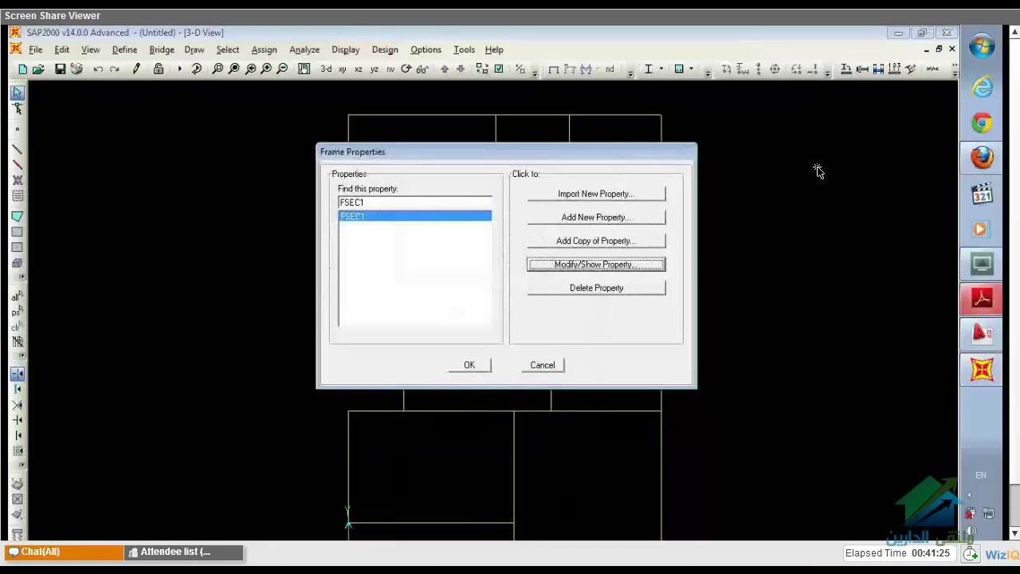
{"action": "left_click", "coordinate": [981, 157]}
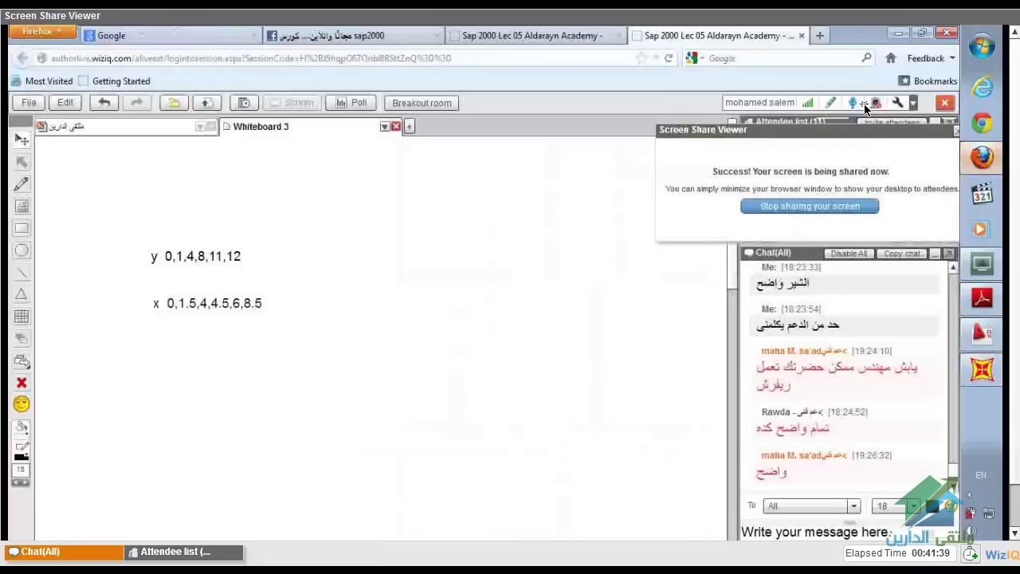
{"action": "scroll", "coordinate": [964, 439], "scroll_direction": "down", "scroll_amount": 1}
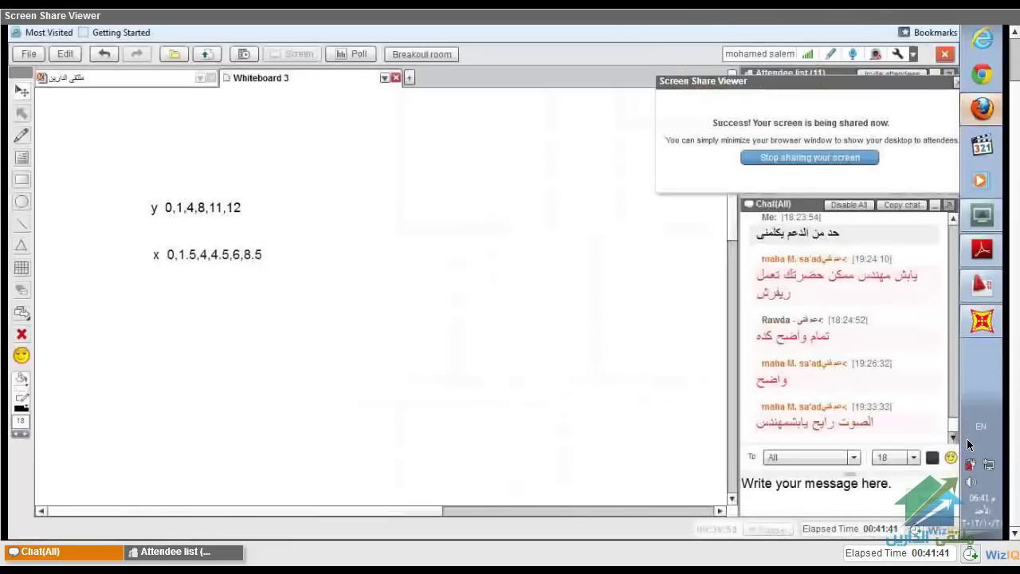
{"action": "scroll", "coordinate": [967, 441], "scroll_direction": "up", "scroll_amount": 1}
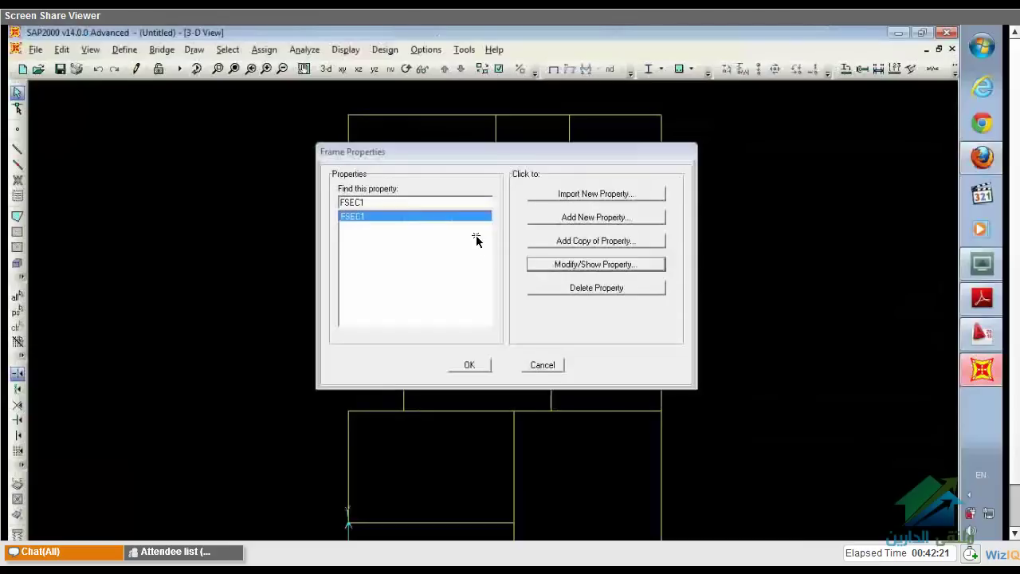
Add a rectangular concrete frame section named 120x600 with depth 0.6 and width 0.12
{"action": "left_click", "coordinate": [592, 218]}
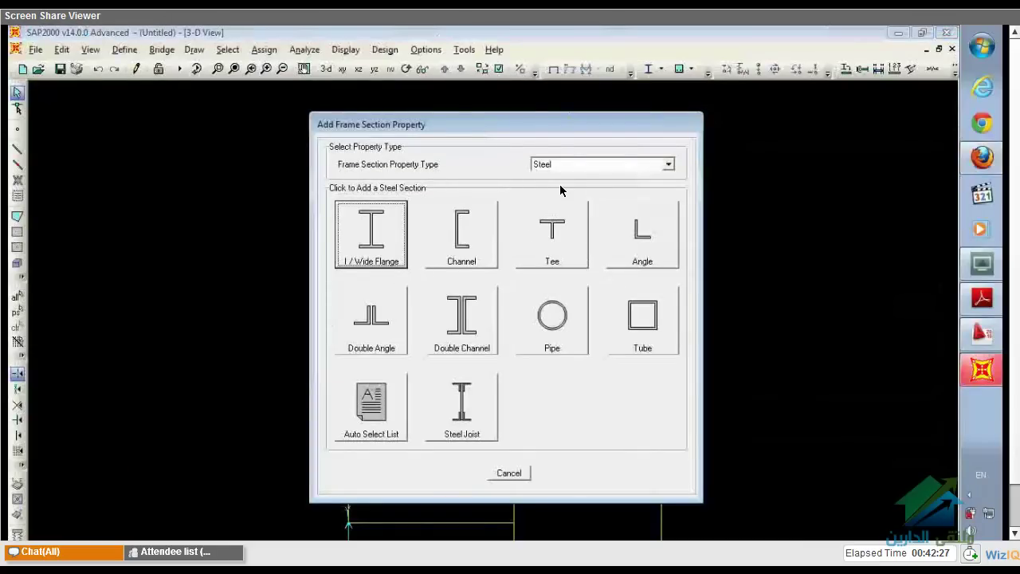
{"action": "type", "text": "120"}
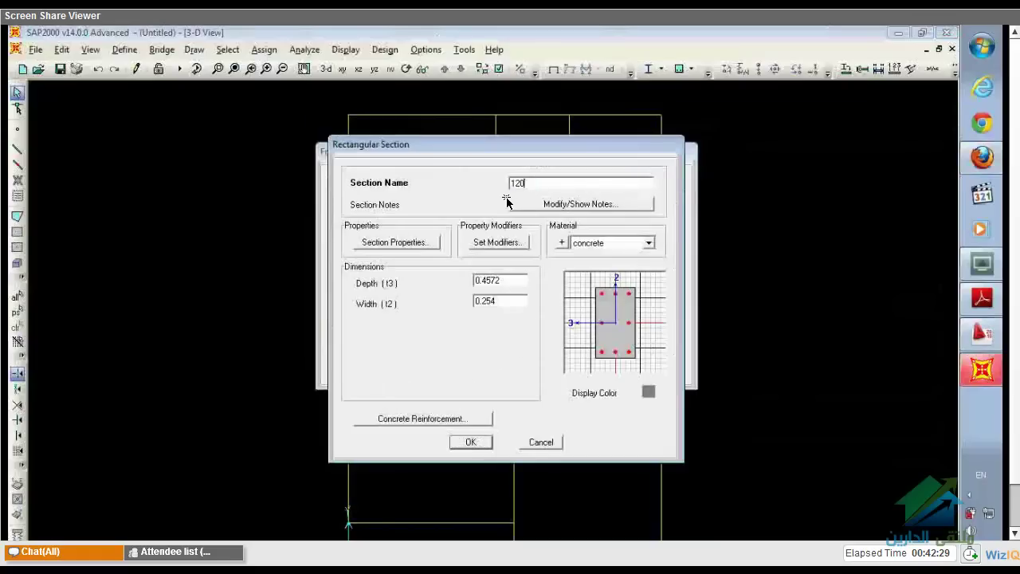
{"action": "type", "text": "x600"}
{"action": "key", "text": "Tab"}
{"action": "key", "text": "Delete"}
{"action": "key", "text": "Tab"}
{"action": "type", "text": ".1"}
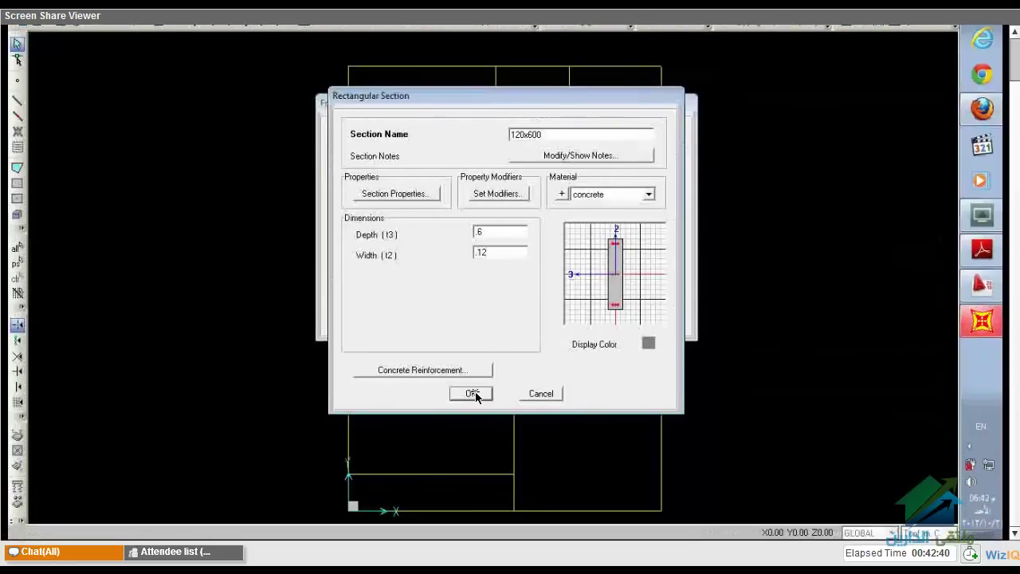
{"action": "left_click", "coordinate": [473, 394]}
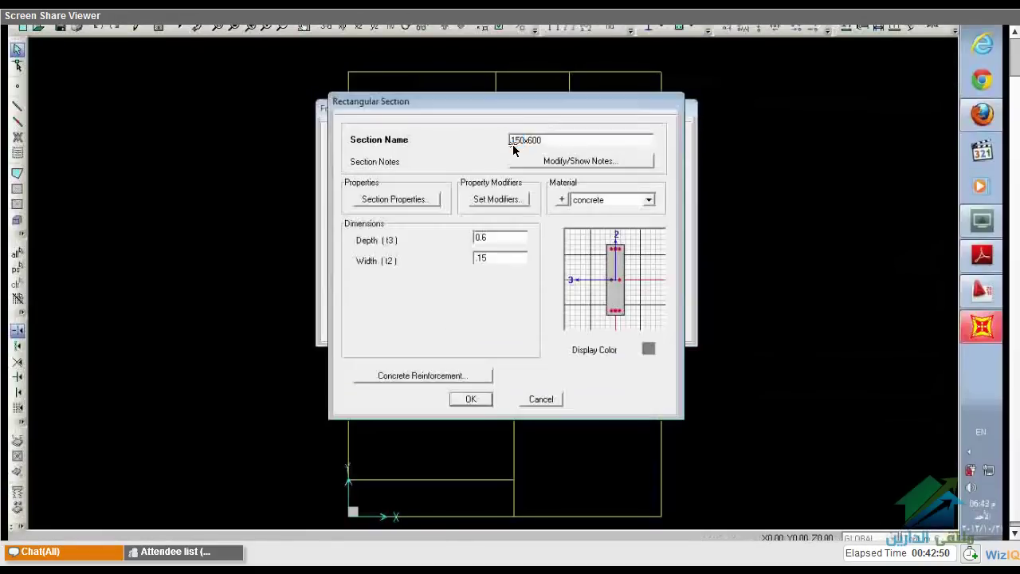
Change the 120x600 section to name 150x600 and width 0.15, and try to delete the FSEC1 section
{"action": "left_click", "coordinate": [490, 400]}
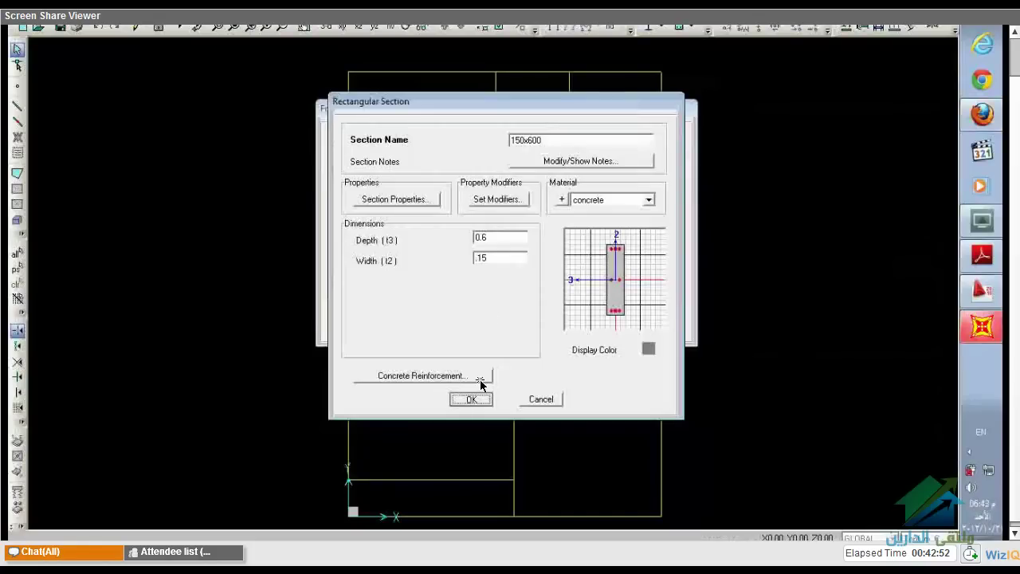
{"action": "left_click", "coordinate": [373, 187]}
{"action": "left_click", "coordinate": [588, 245]}
{"action": "left_click", "coordinate": [542, 315]}
{"action": "left_click", "coordinate": [480, 323]}
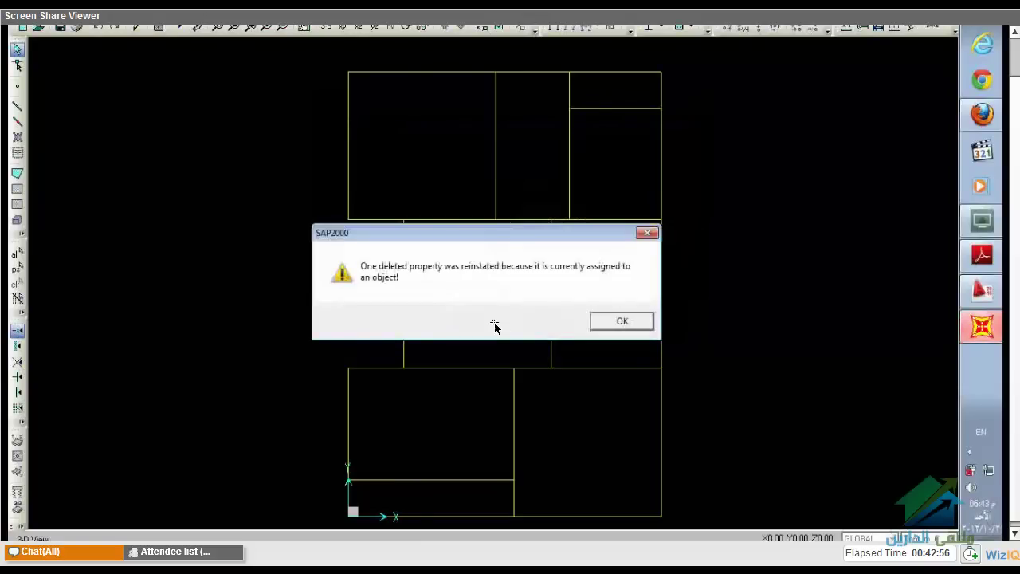
{"action": "left_click", "coordinate": [618, 321]}
Select all the beams and assign them the 150x600 frame section
{"action": "left_click_drag", "start_coordinate": [614, 213], "coordinate": [322, 523]}
{"action": "middle_click_drag", "start_coordinate": [391, 315], "coordinate": [428, 330]}
{"action": "left_click", "coordinate": [264, 50]}
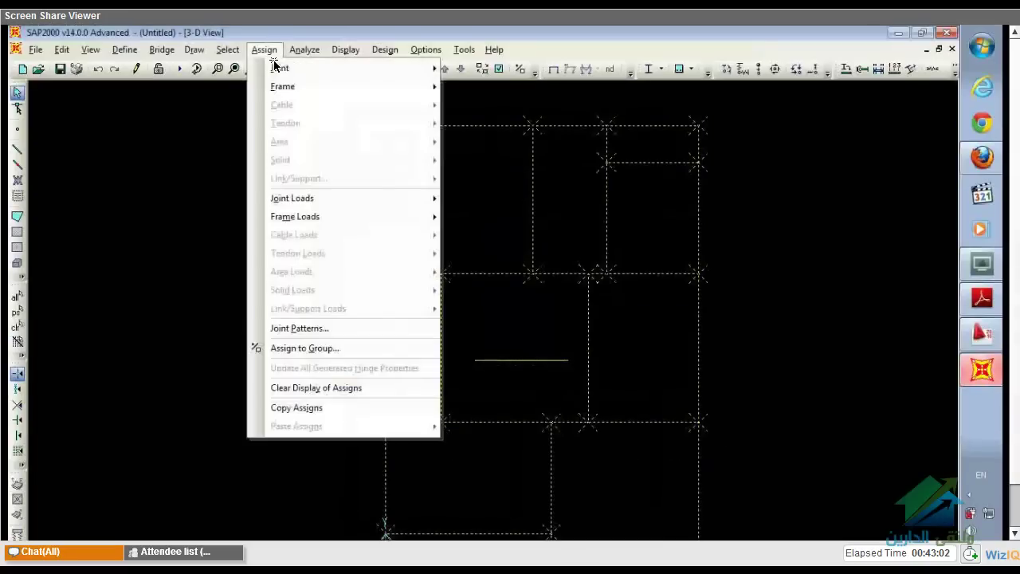
{"action": "mouse_move", "coordinate": [378, 85]}
{"action": "left_click", "coordinate": [478, 87]}
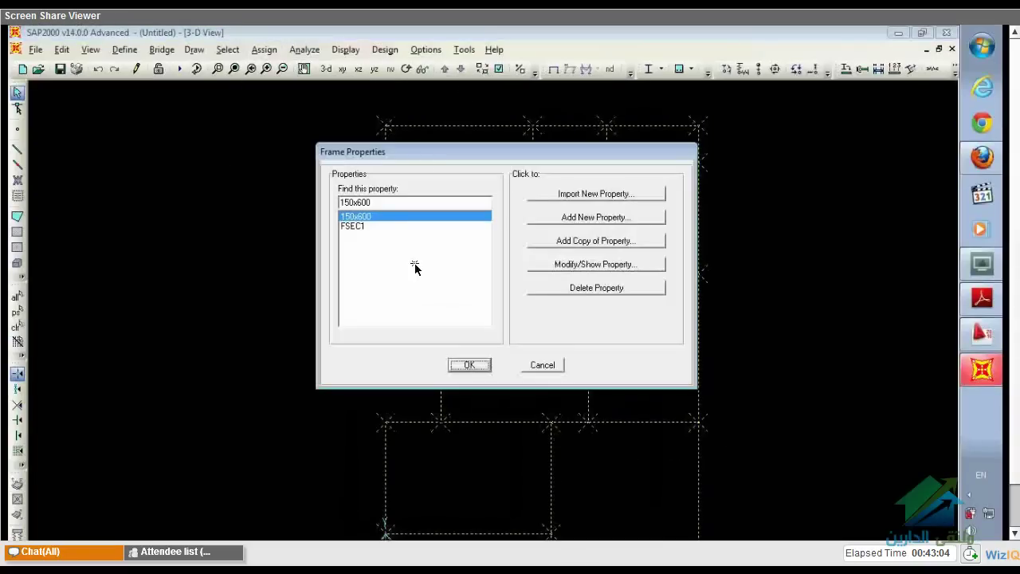
{"action": "left_click", "coordinate": [470, 365]}
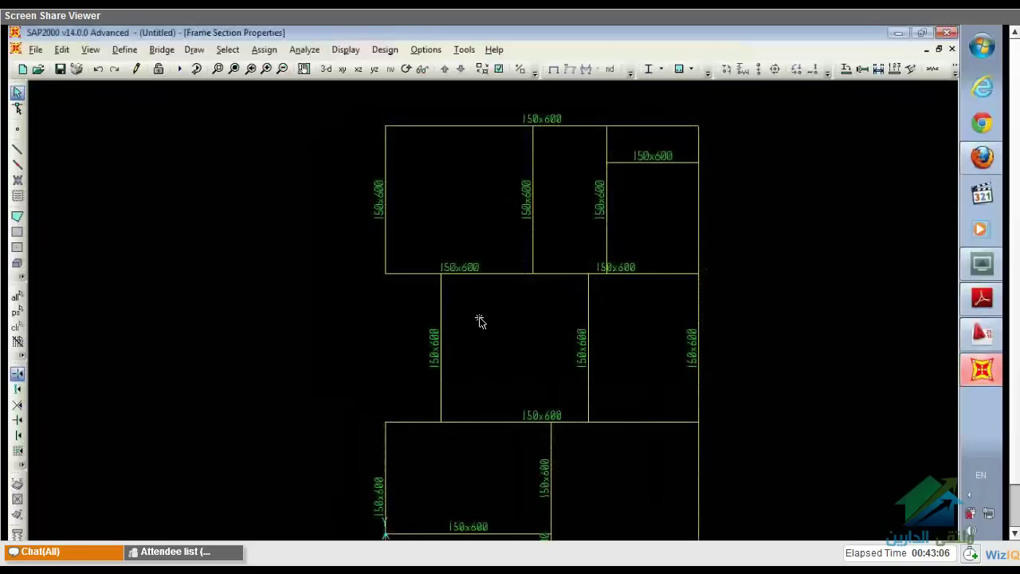
Turn on the extruded view and inspect the beams in 3-D
{"action": "left_click", "coordinate": [514, 72]}
{"action": "left_click", "coordinate": [493, 227]}
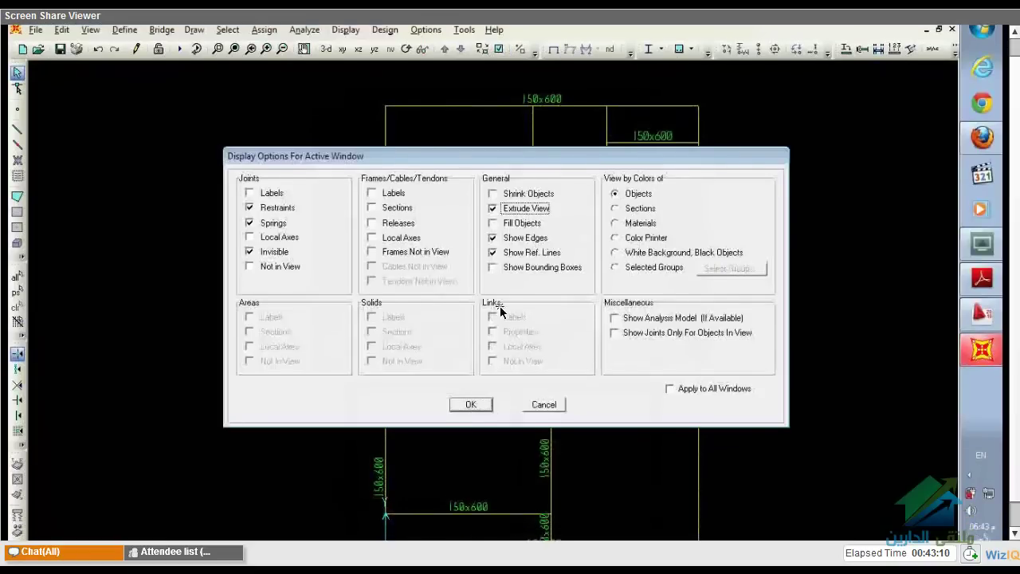
{"action": "left_click", "coordinate": [470, 404]}
{"action": "left_click", "coordinate": [326, 69]}
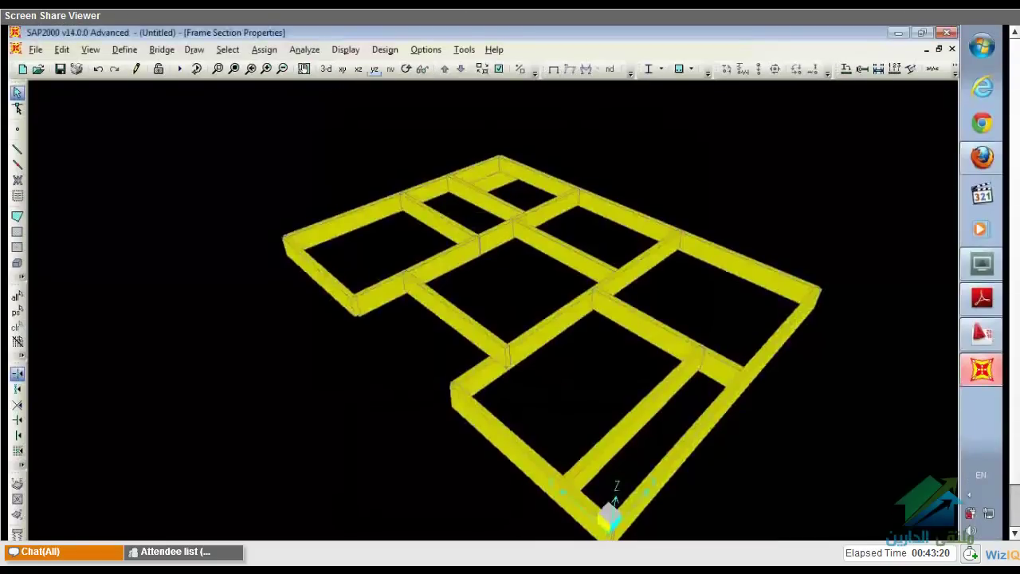
Return to the X-Y plane view at Z=0 and turn off the extruded view
{"action": "left_click", "coordinate": [342, 69]}
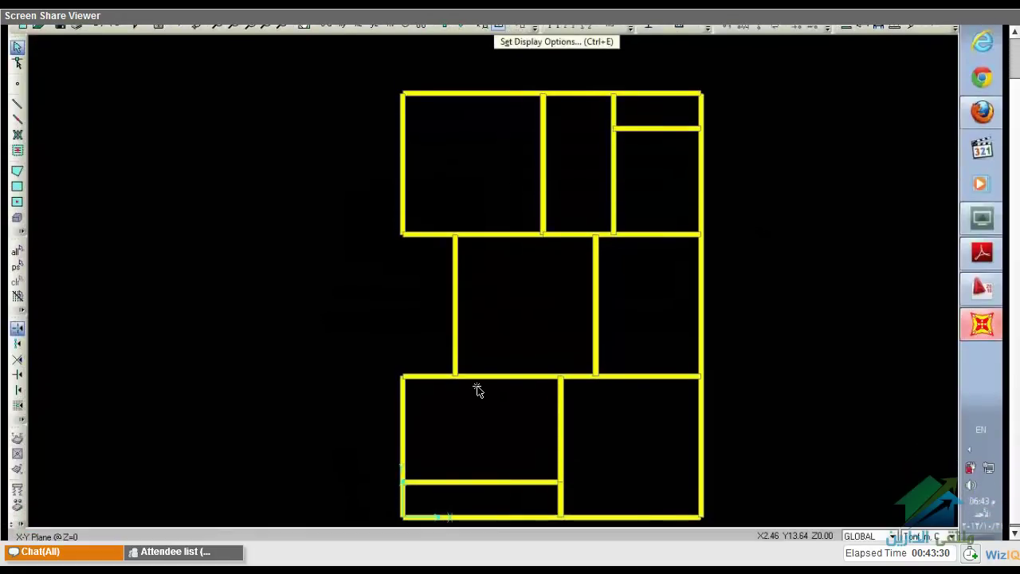
{"action": "key", "text": "ctrl+e"}
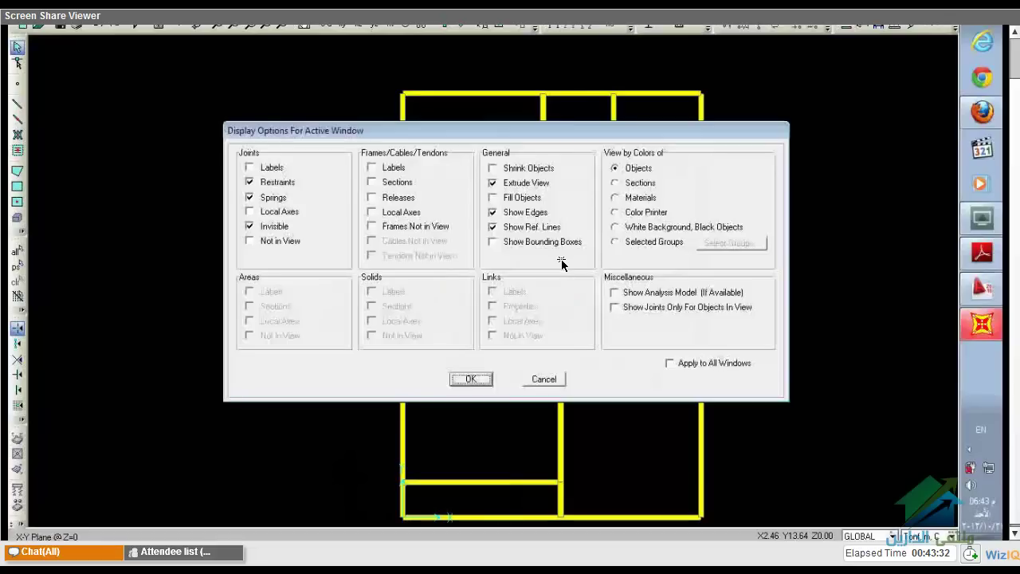
{"action": "key", "text": "Return"}
{"action": "left_click", "coordinate": [559, 235]}
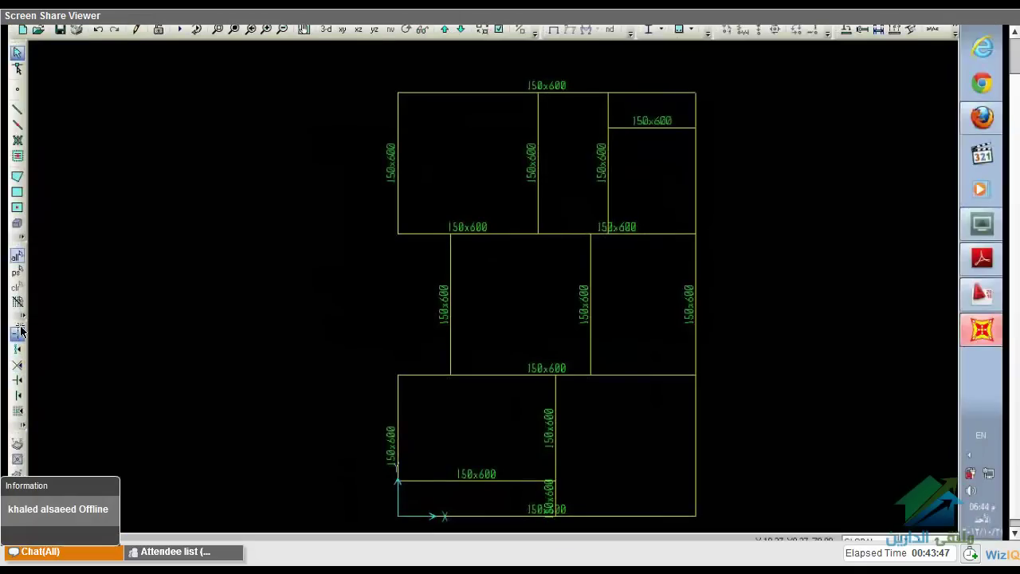
Select all the beams and join their collinear segments into continuous frame elements
{"action": "left_click", "coordinate": [17, 256]}
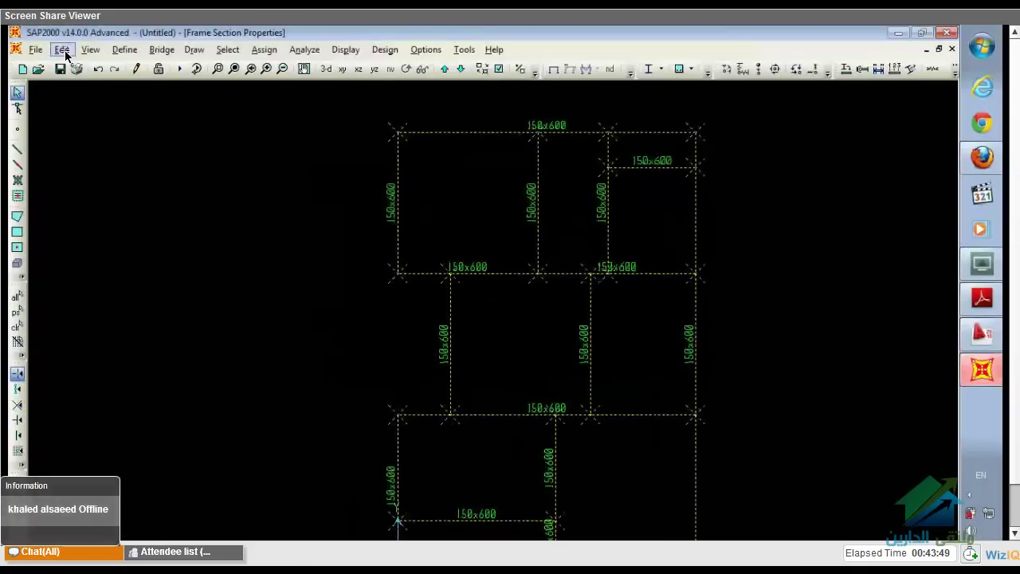
{"action": "left_click", "coordinate": [62, 49]}
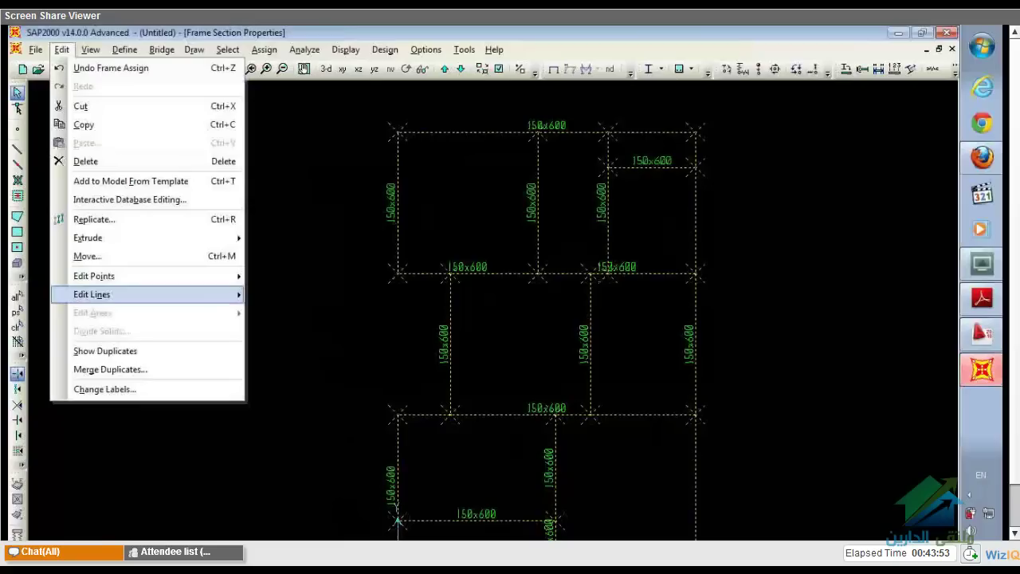
{"action": "mouse_move", "coordinate": [92, 295]}
{"action": "left_click", "coordinate": [279, 313]}
Check the joined horizontal and vertical beams by selecting them individually, and clear the selection
{"action": "left_click", "coordinate": [651, 274]}
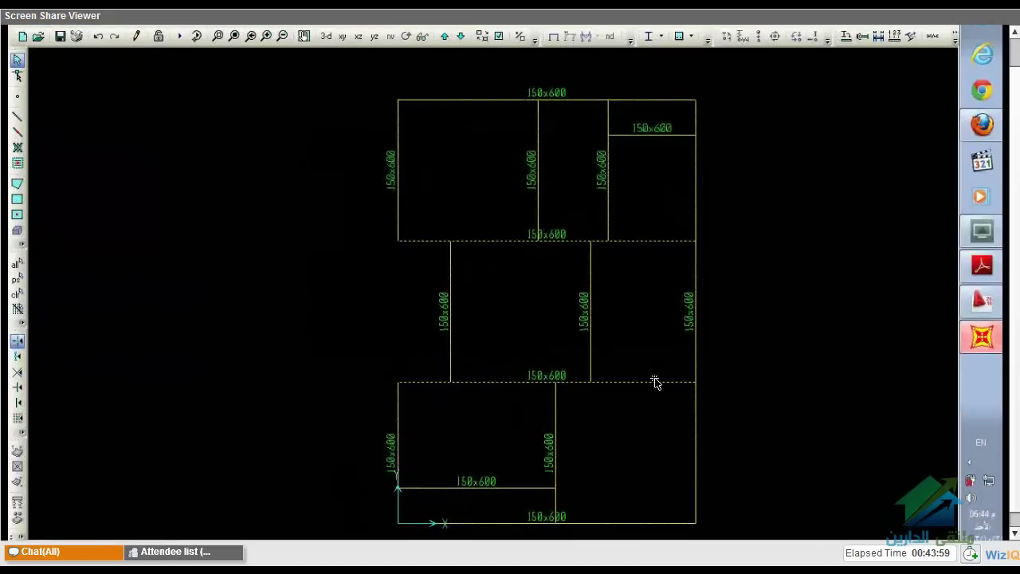
{"action": "left_click", "coordinate": [706, 367]}
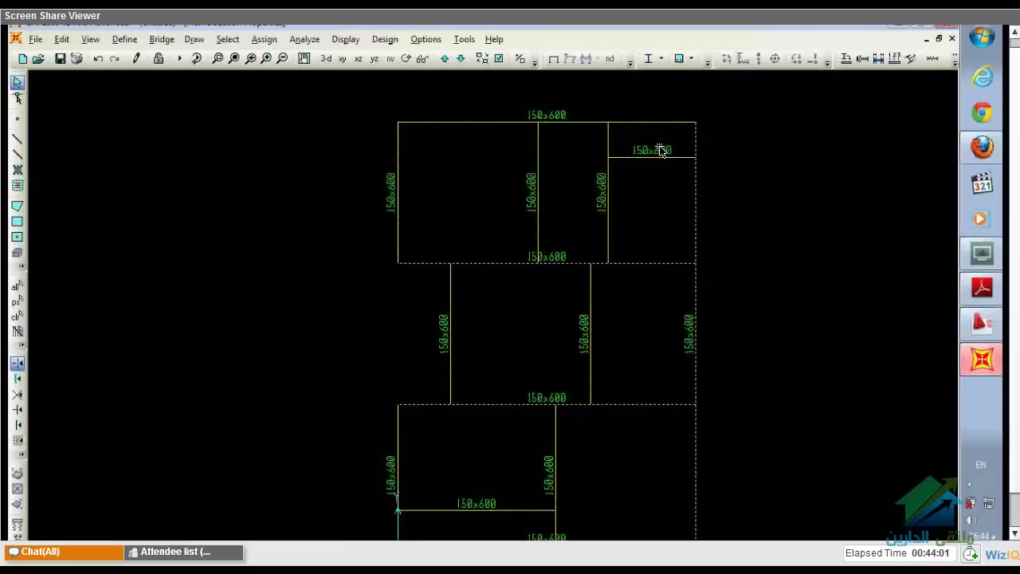
{"action": "left_click", "coordinate": [647, 137]}
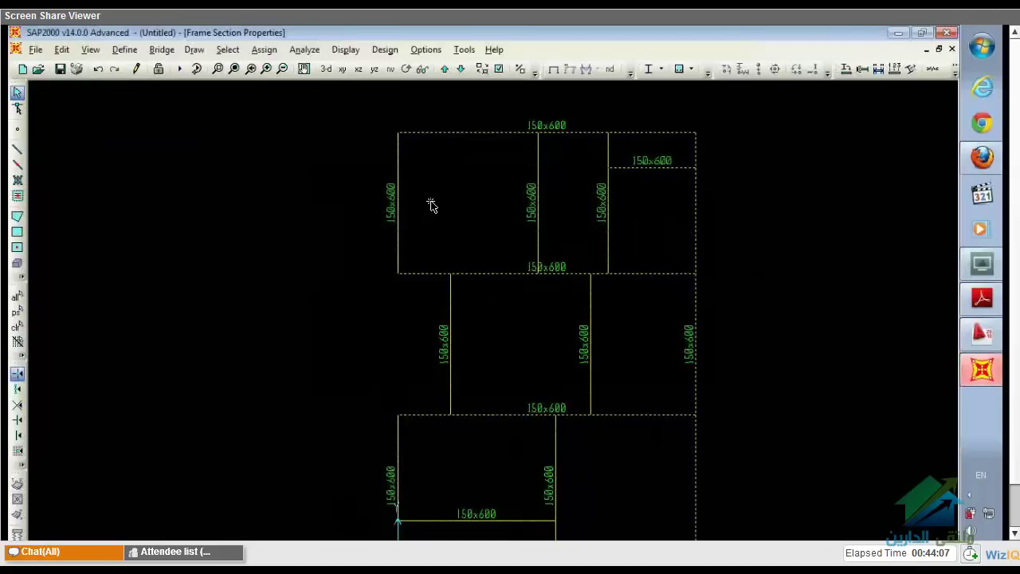
{"action": "key", "text": "ctrl+q"}
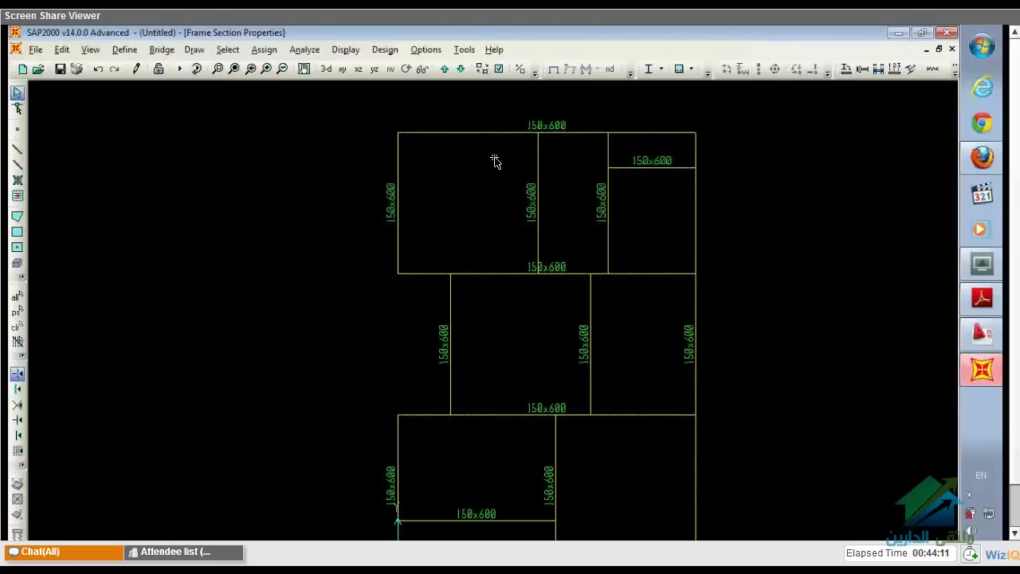
Select all the beams and assign frame releases at both of their ends
{"action": "middle_click_drag", "start_coordinate": [494, 158], "coordinate": [527, 116]}
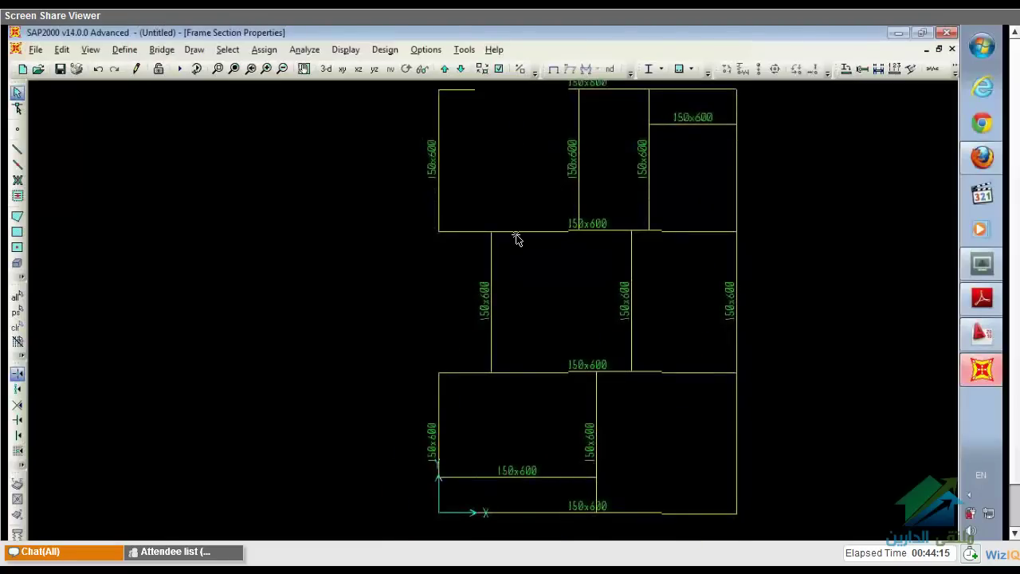
{"action": "middle_click_drag", "start_coordinate": [517, 235], "coordinate": [518, 283]}
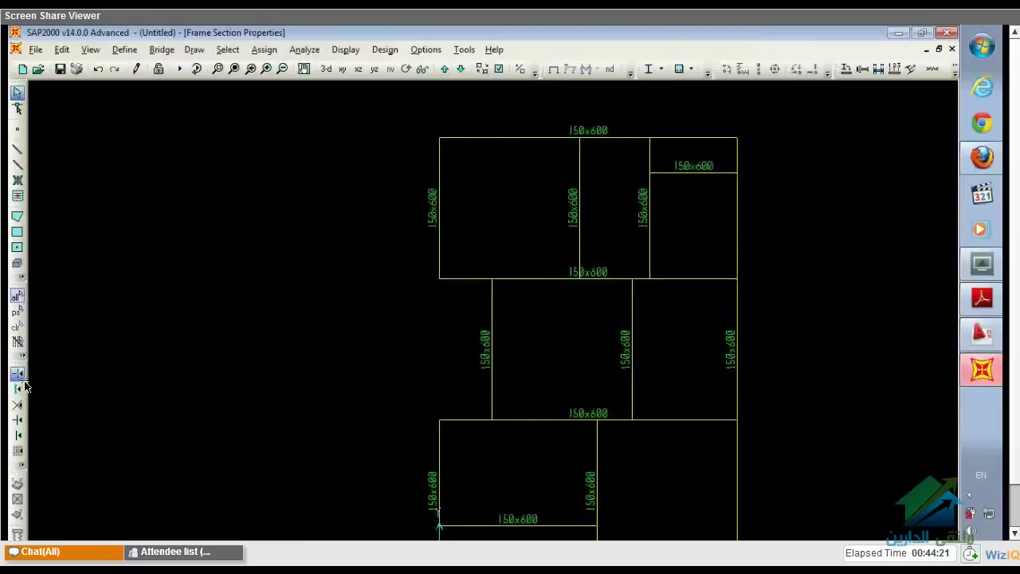
{"action": "left_click", "coordinate": [18, 297]}
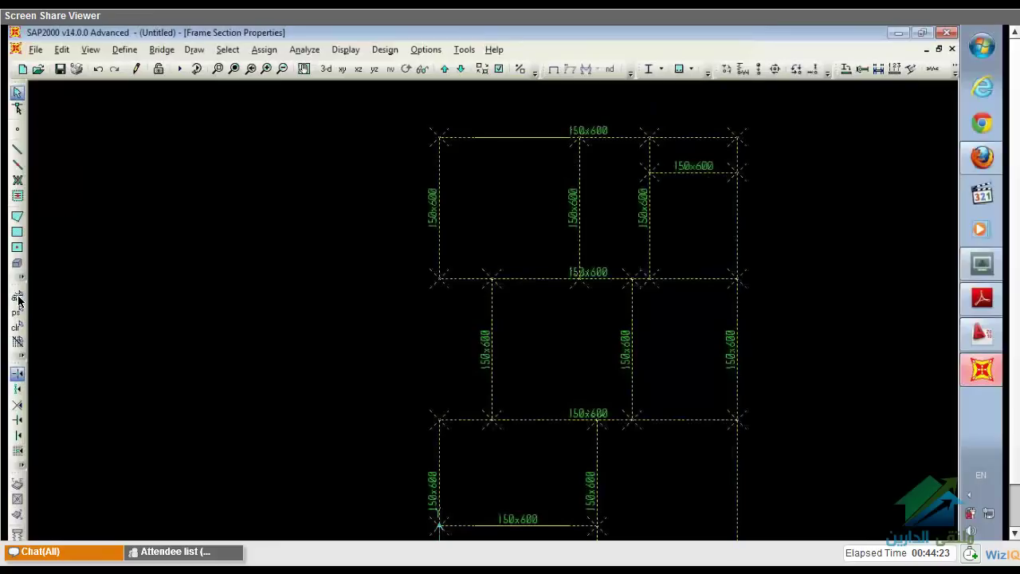
{"action": "left_click", "coordinate": [266, 49]}
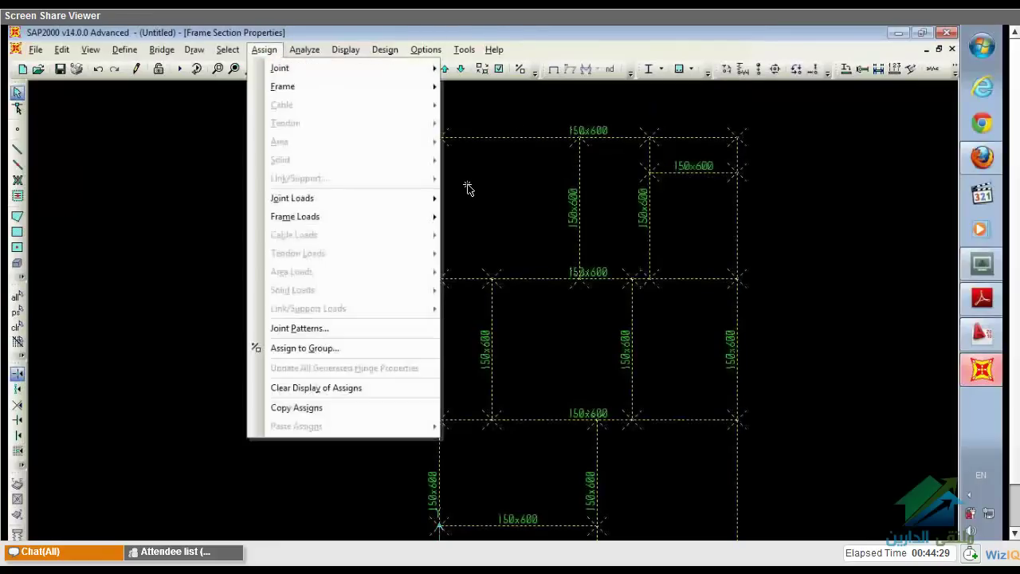
{"action": "key", "text": "f"}
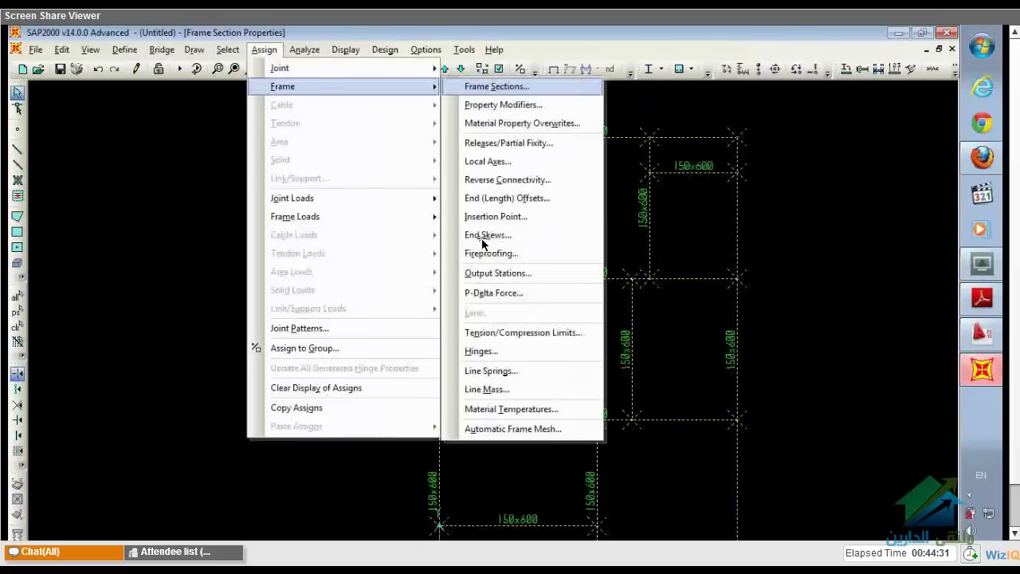
{"action": "left_click", "coordinate": [508, 143]}
{"action": "left_click", "coordinate": [491, 346]}
{"action": "left_click", "coordinate": [487, 403]}
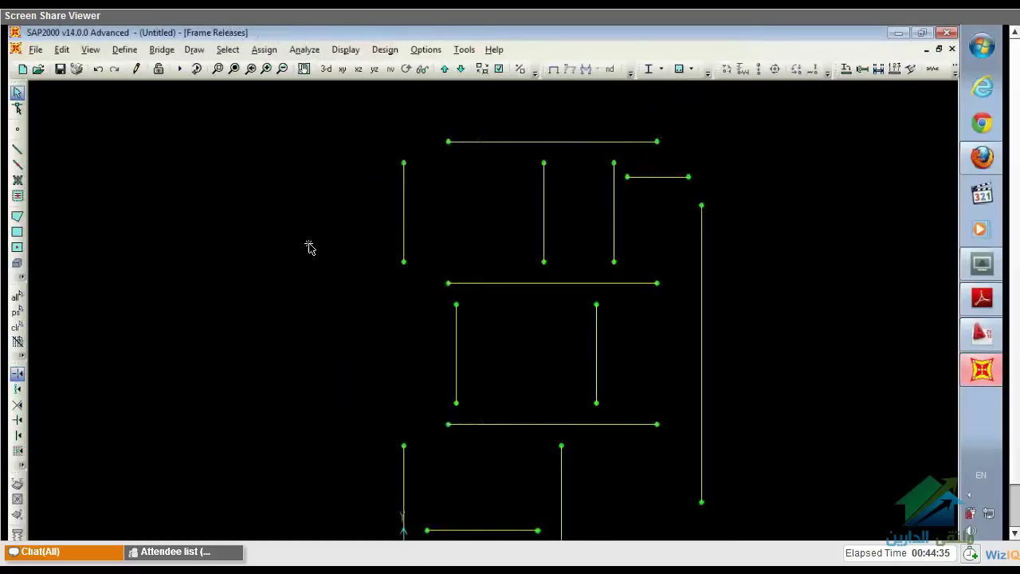
Define a thin concrete shell area section named 150 with membrane and bending thicknesses of 0.15
{"action": "left_click", "coordinate": [235, 69]}
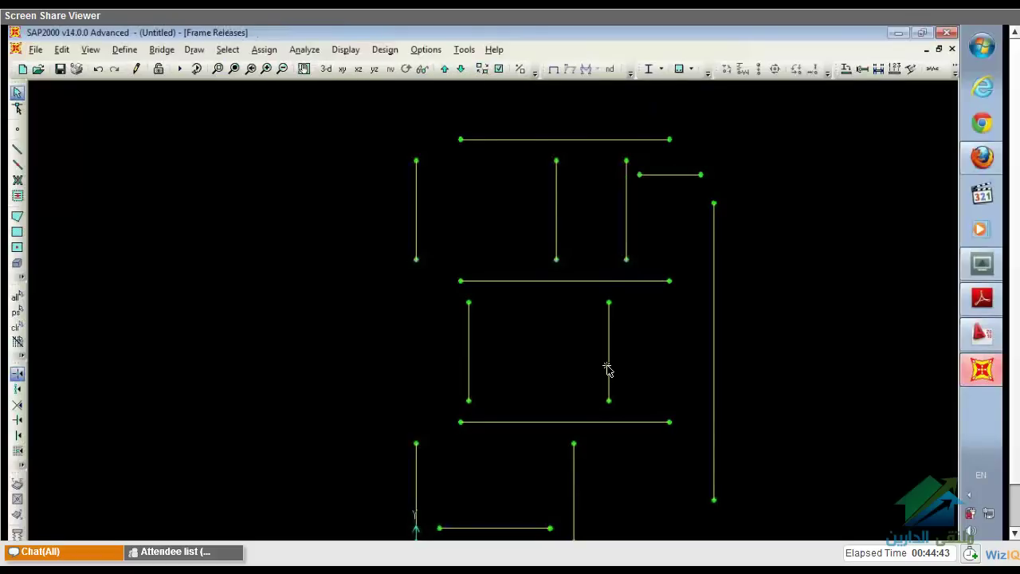
{"action": "middle_click_drag", "start_coordinate": [487, 252], "coordinate": [464, 238]}
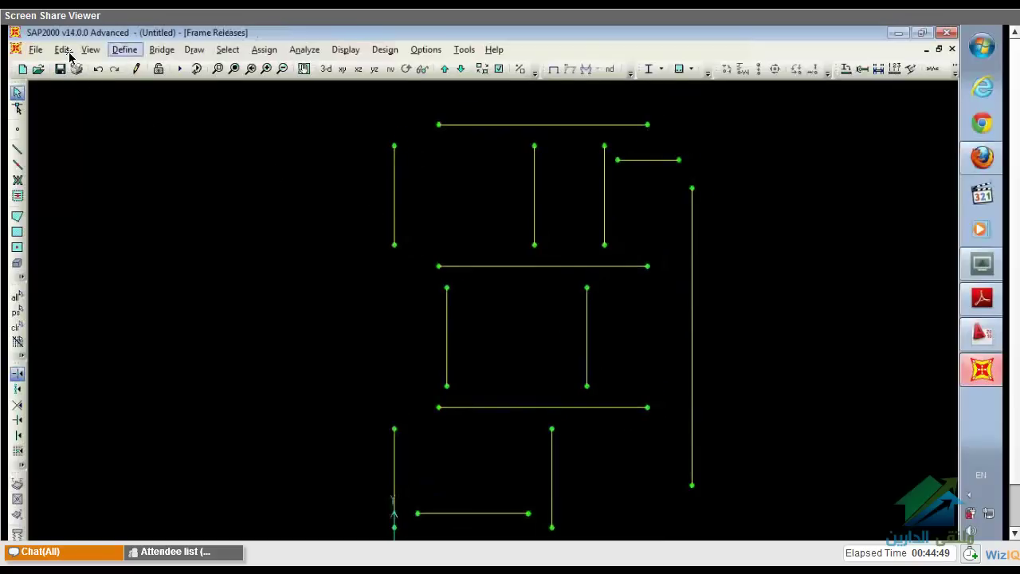
{"action": "left_click", "coordinate": [125, 50]}
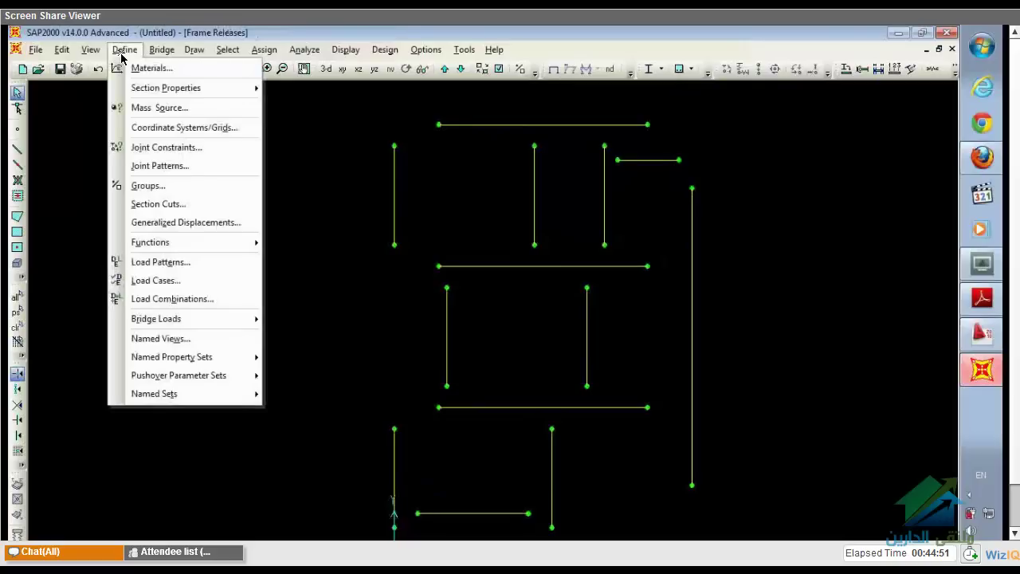
{"action": "mouse_move", "coordinate": [149, 86]}
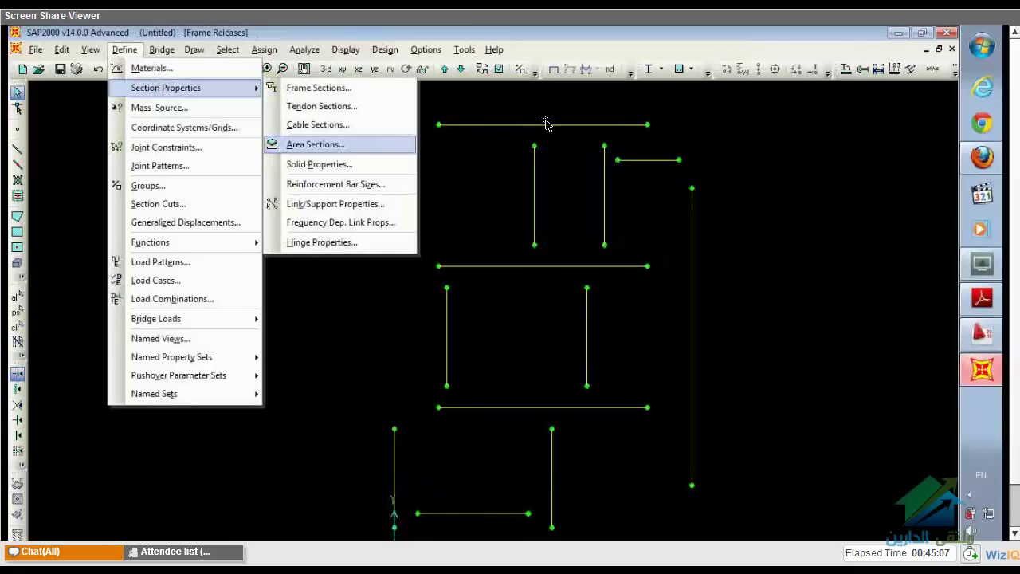
{"action": "key", "text": "Return"}
{"action": "left_click", "coordinate": [569, 283]}
{"action": "double_click", "coordinate": [547, 131]}
{"action": "type", "text": "150"}
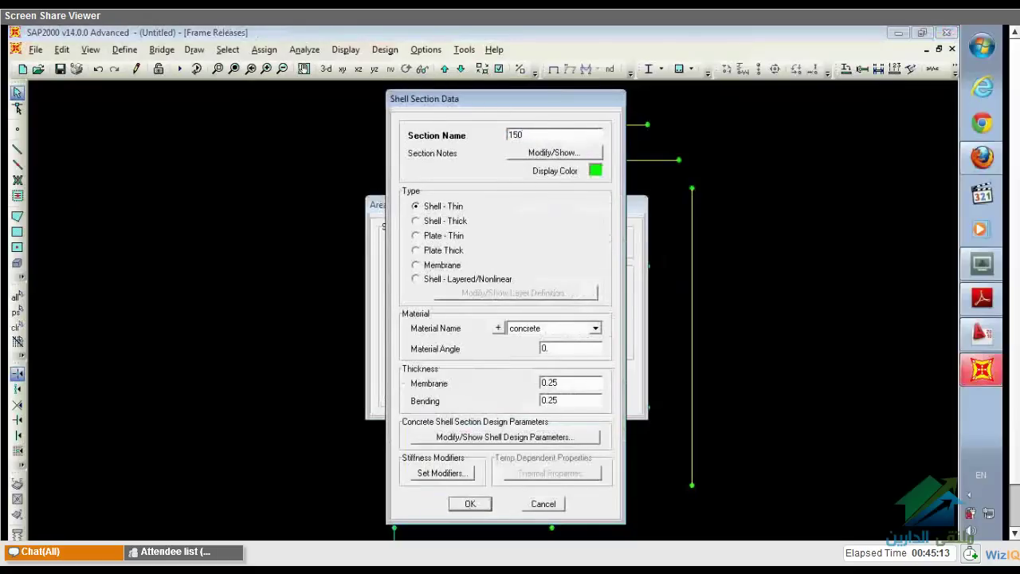
{"action": "scroll", "coordinate": [591, 387], "scroll_direction": "down", "scroll_amount": 1}
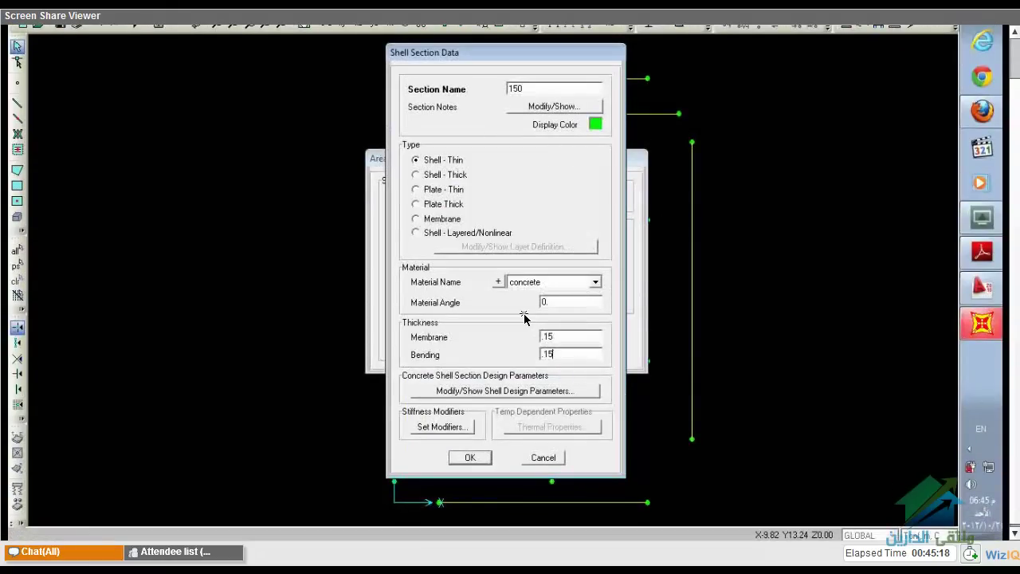
{"action": "left_click", "coordinate": [477, 457]}
{"action": "left_click", "coordinate": [565, 328]}
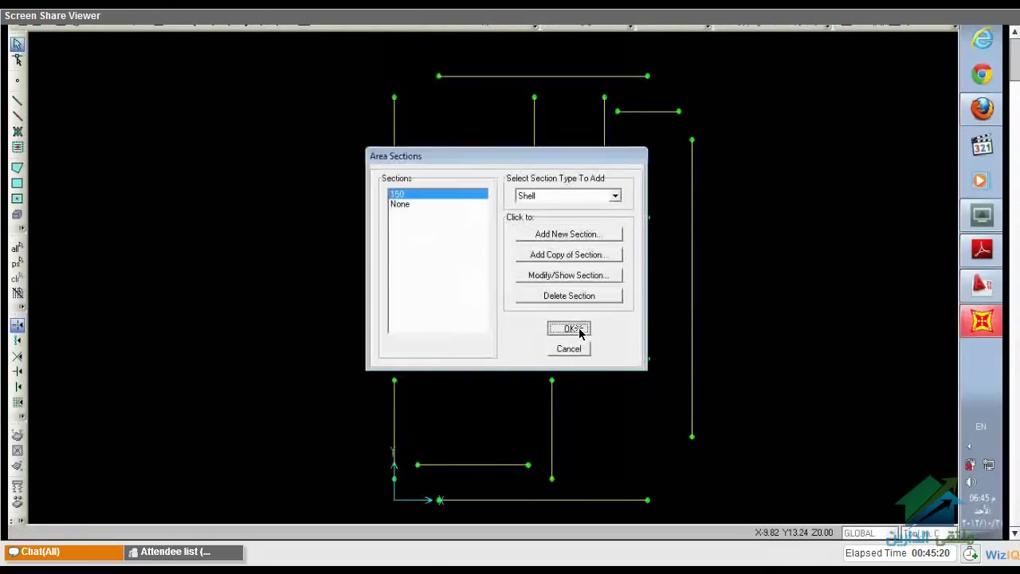
Reopen the area section definitions to review section 150 and its shell type, and close them
{"action": "scroll", "coordinate": [302, 197], "scroll_direction": "up", "scroll_amount": 1}
{"action": "scroll", "coordinate": [303, 196], "scroll_direction": "up", "scroll_amount": 1}
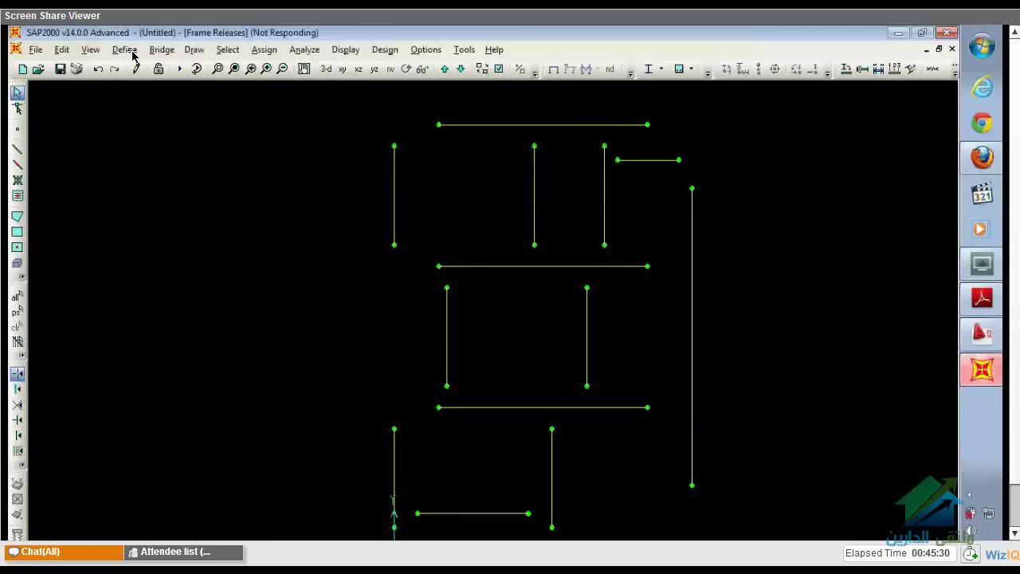
{"action": "scroll", "coordinate": [797, 254], "scroll_direction": "down", "scroll_amount": 3}
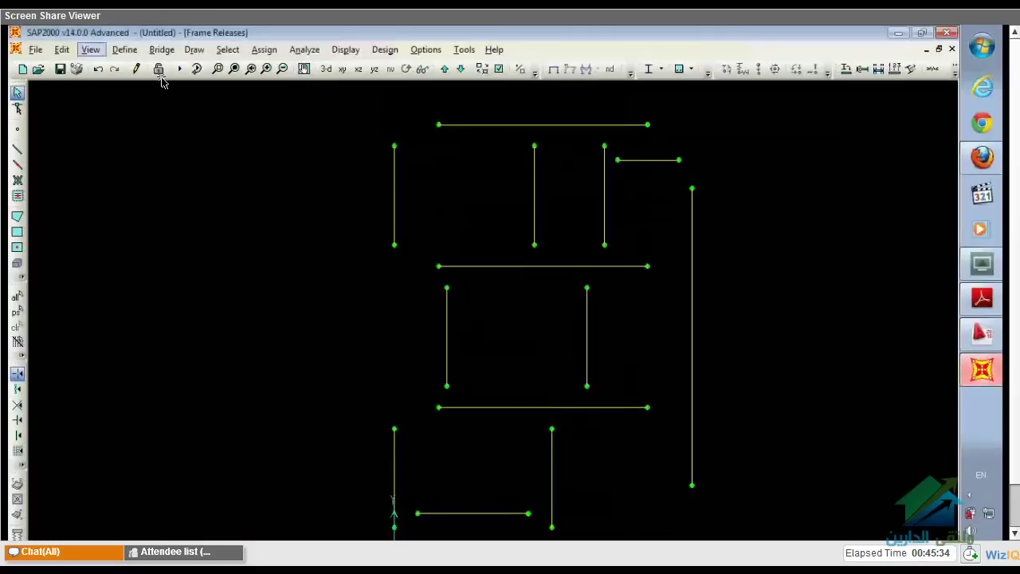
{"action": "left_click", "coordinate": [124, 50]}
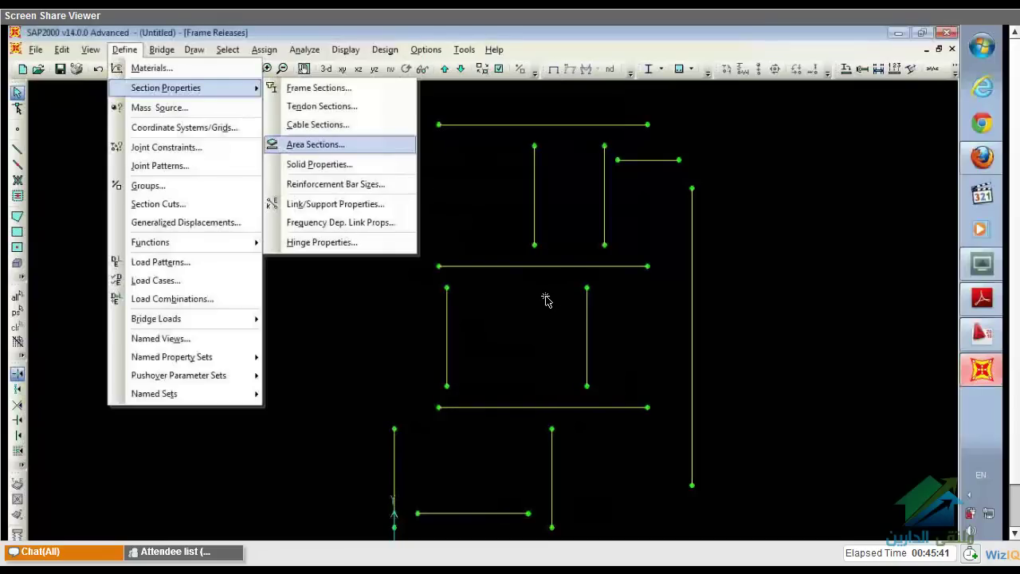
{"action": "key", "text": "Return"}
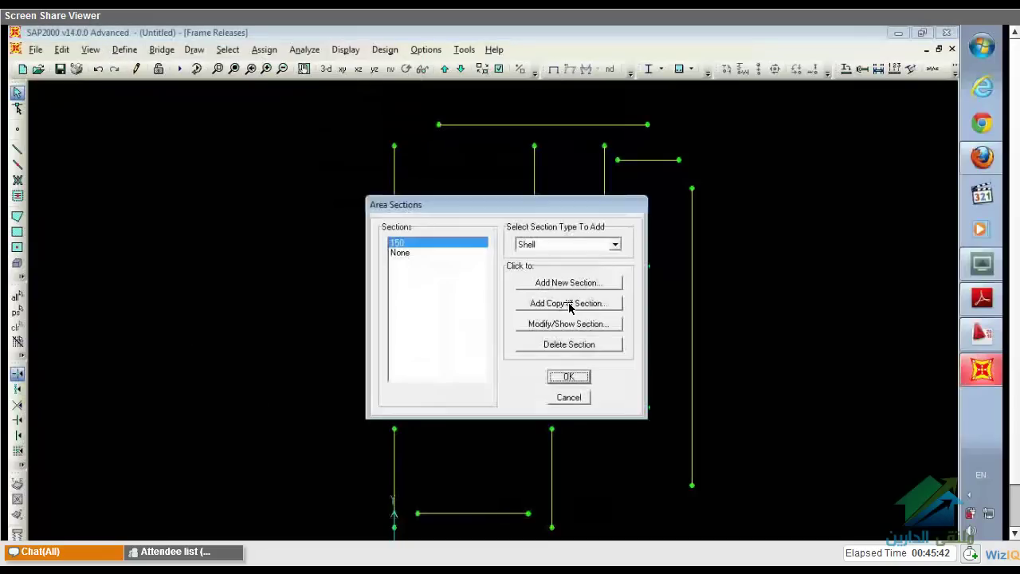
{"action": "left_click", "coordinate": [541, 241]}
{"action": "left_click", "coordinate": [572, 378]}
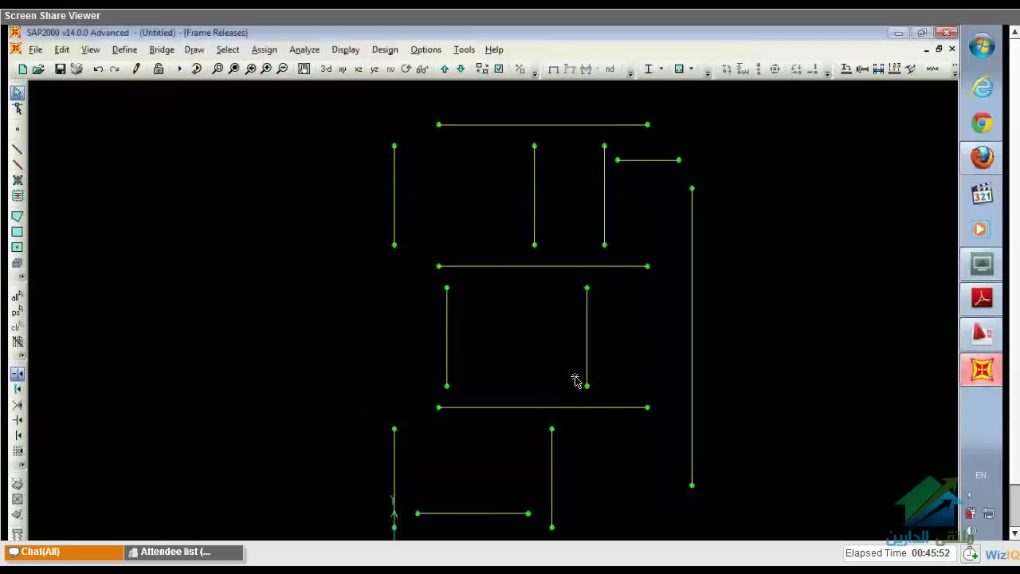
Try to place an area with section 150 in the lower-left bay using Quick Draw Area
{"action": "middle_click_drag", "start_coordinate": [565, 311], "coordinate": [567, 292]}
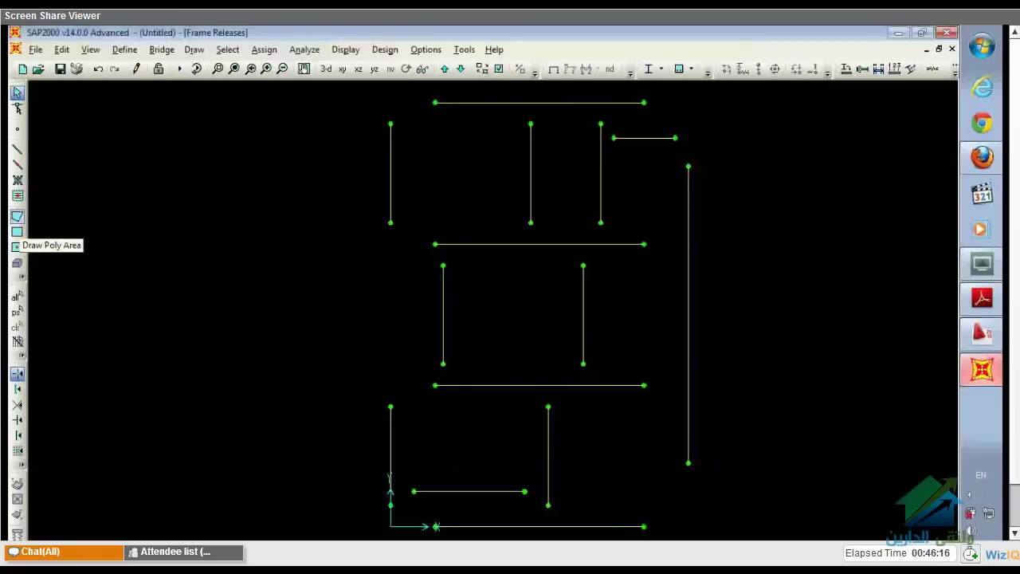
{"action": "left_click", "coordinate": [21, 222]}
{"action": "left_click", "coordinate": [463, 409]}
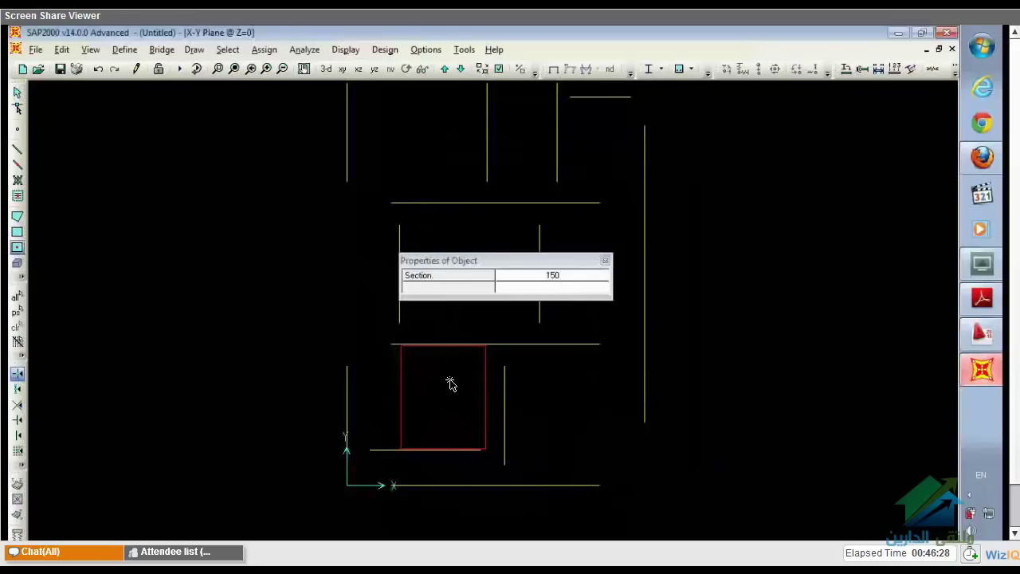
{"action": "key", "text": "Escape"}
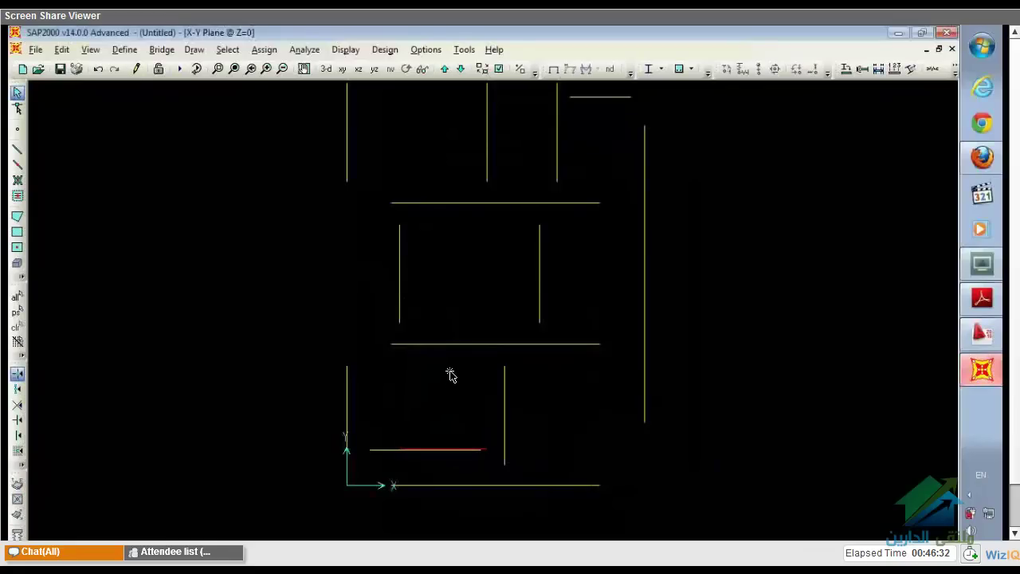
Show the frame releases on the X-Y plan to check the beam ends, and hide them again
{"action": "middle_click_drag", "start_coordinate": [448, 373], "coordinate": [435, 389]}
{"action": "left_click", "coordinate": [499, 70]}
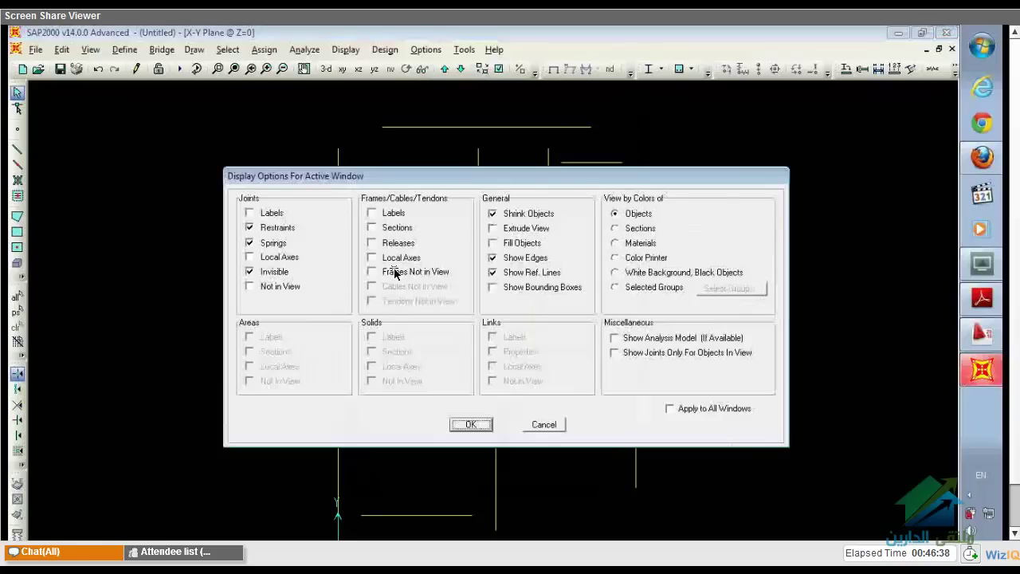
{"action": "left_click", "coordinate": [399, 243]}
{"action": "key", "text": "Return"}
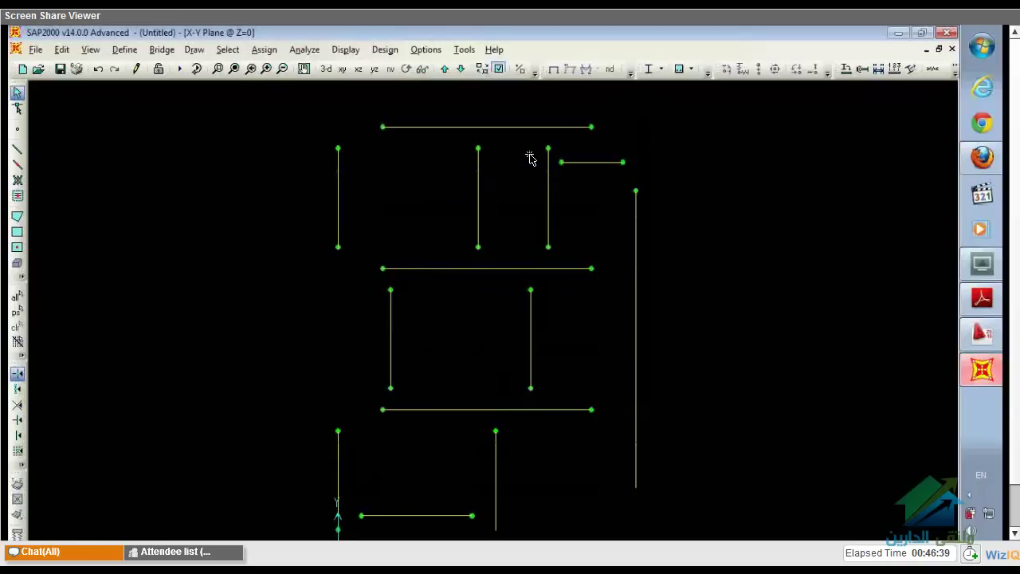
{"action": "key", "text": "ctrl+e"}
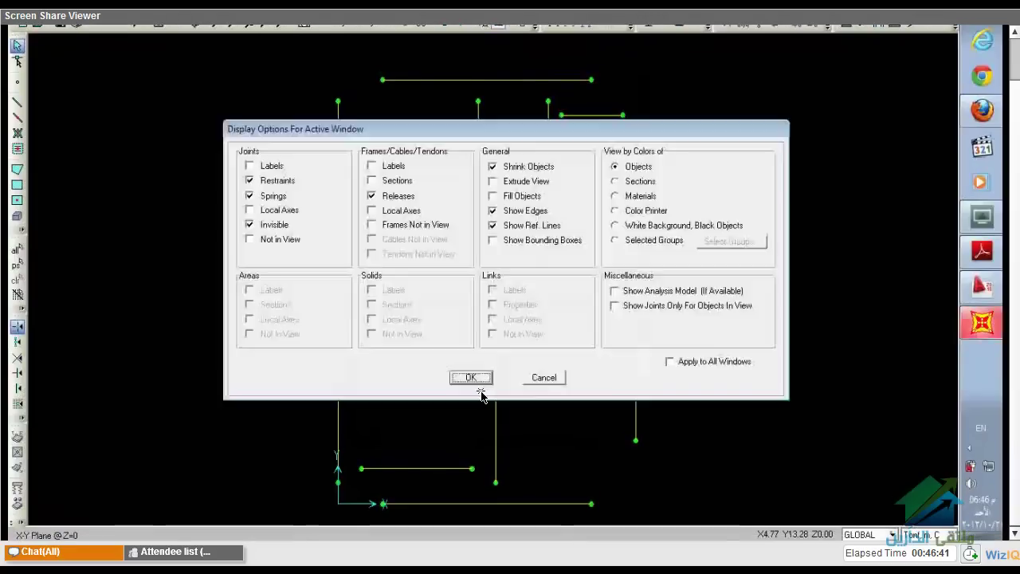
{"action": "left_click", "coordinate": [475, 379]}
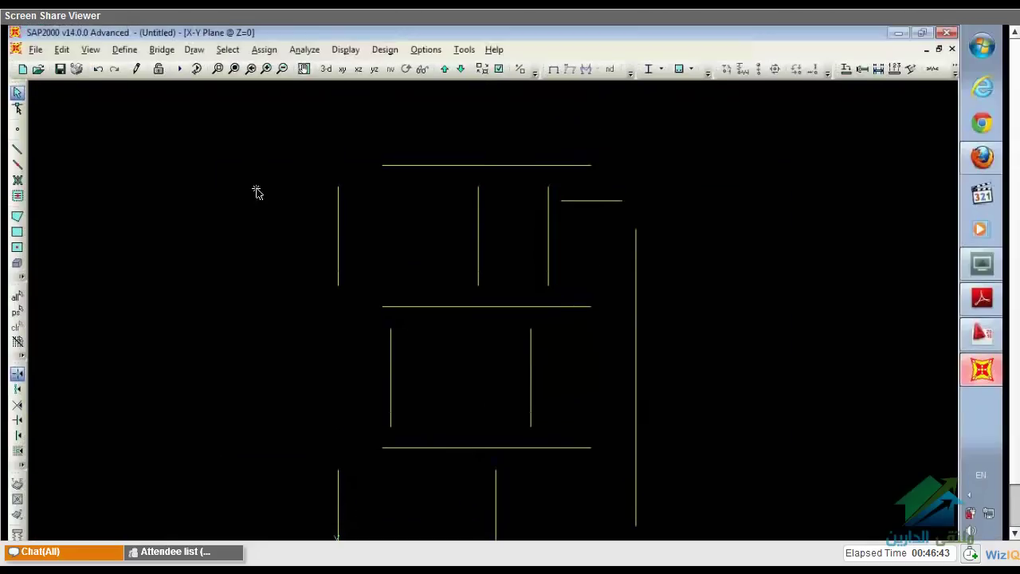
Try to draw a rectangular area with section 150 in the lower-left bay, starting above the origin
{"action": "left_click", "coordinate": [17, 232]}
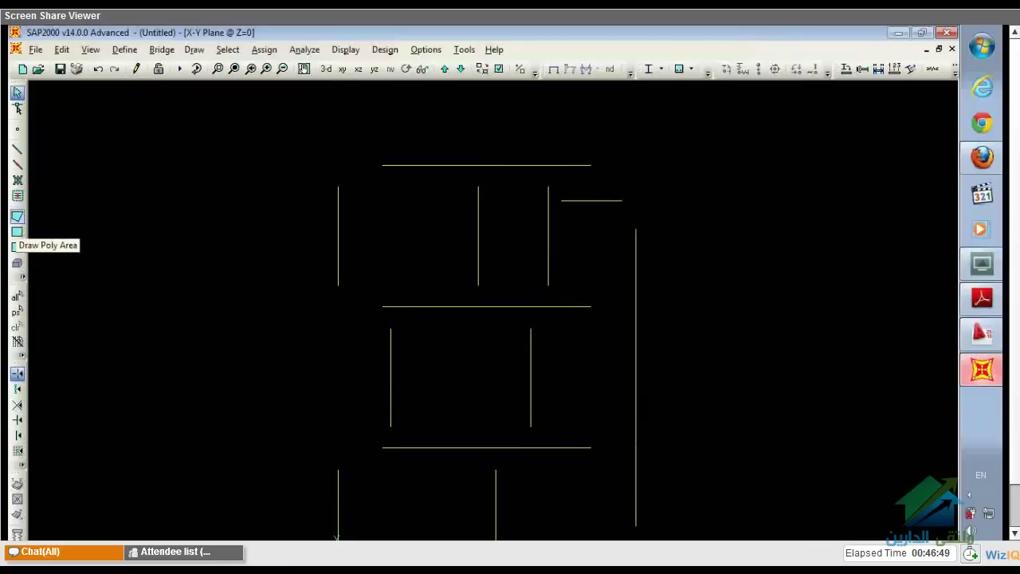
{"action": "left_click", "coordinate": [18, 233]}
{"action": "middle_click_drag", "start_coordinate": [338, 522], "coordinate": [367, 362]}
{"action": "scroll", "coordinate": [386, 403], "scroll_direction": "up", "scroll_amount": 1}
{"action": "left_click", "coordinate": [359, 397]}
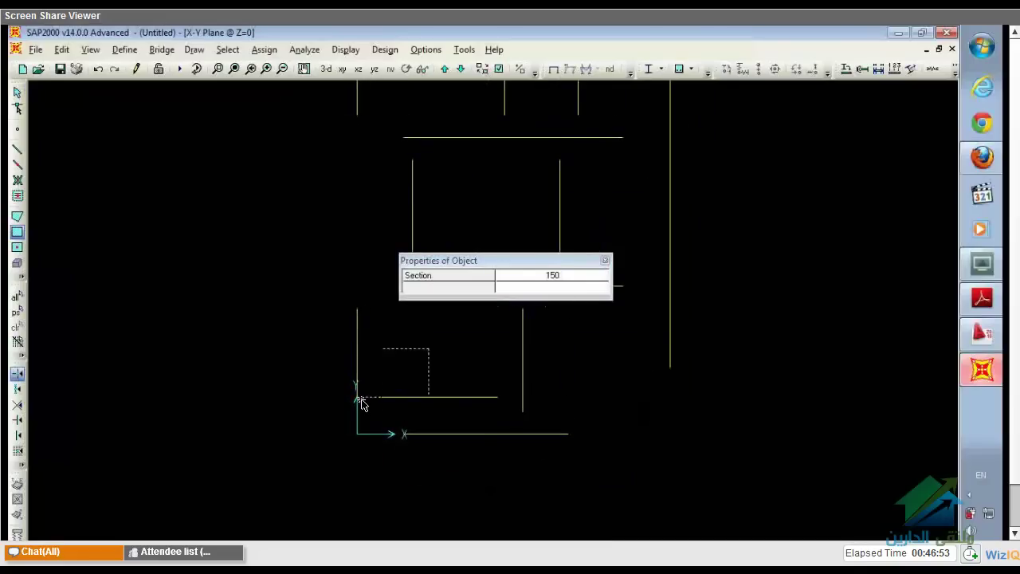
{"action": "middle_click_drag", "start_coordinate": [428, 347], "coordinate": [379, 410]}
{"action": "left_click", "coordinate": [480, 370]}
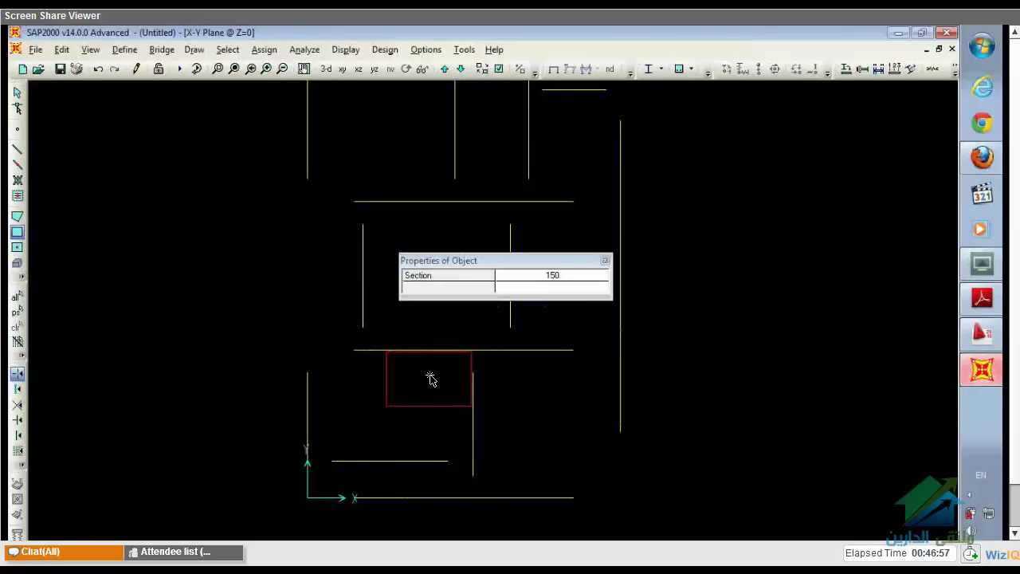
{"action": "key", "text": "F1"}
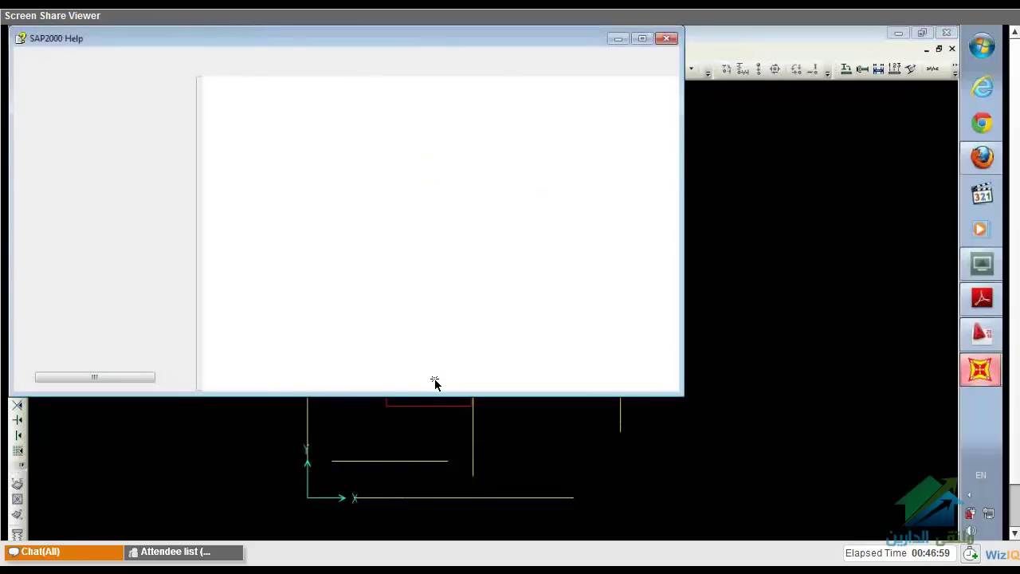
{"action": "left_click", "coordinate": [666, 39]}
{"action": "key", "text": "Escape"}
Draw rectangular areas with section 150 over the lower-left bay and the narrow strip below it
{"action": "left_click", "coordinate": [19, 233]}
{"action": "left_click", "coordinate": [16, 232]}
{"action": "left_click", "coordinate": [309, 460]}
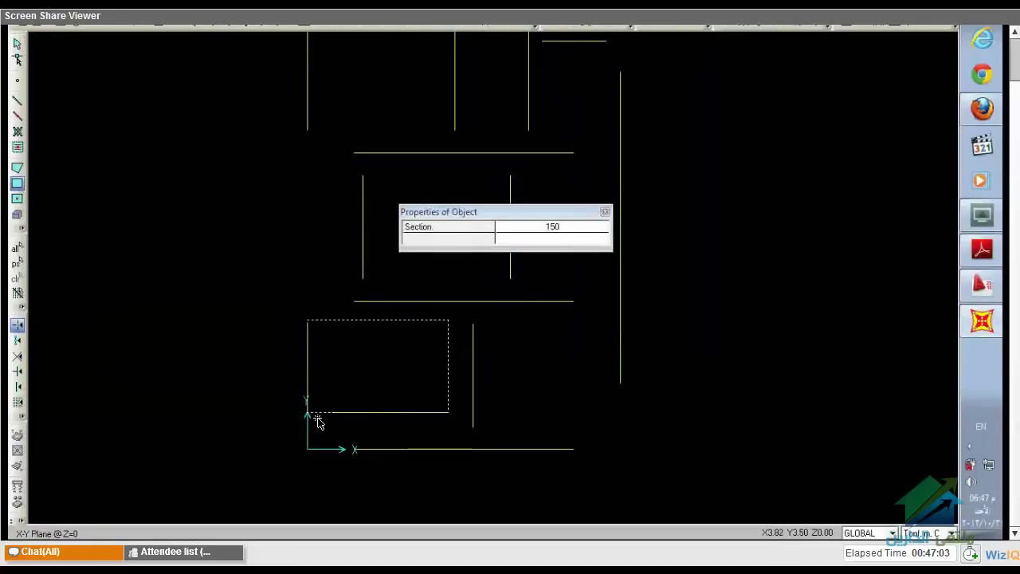
{"action": "left_click", "coordinate": [481, 358]}
{"action": "middle_click_drag", "start_coordinate": [320, 329], "coordinate": [222, 308]}
{"action": "left_click", "coordinate": [242, 432]}
{"action": "left_click", "coordinate": [374, 410]}
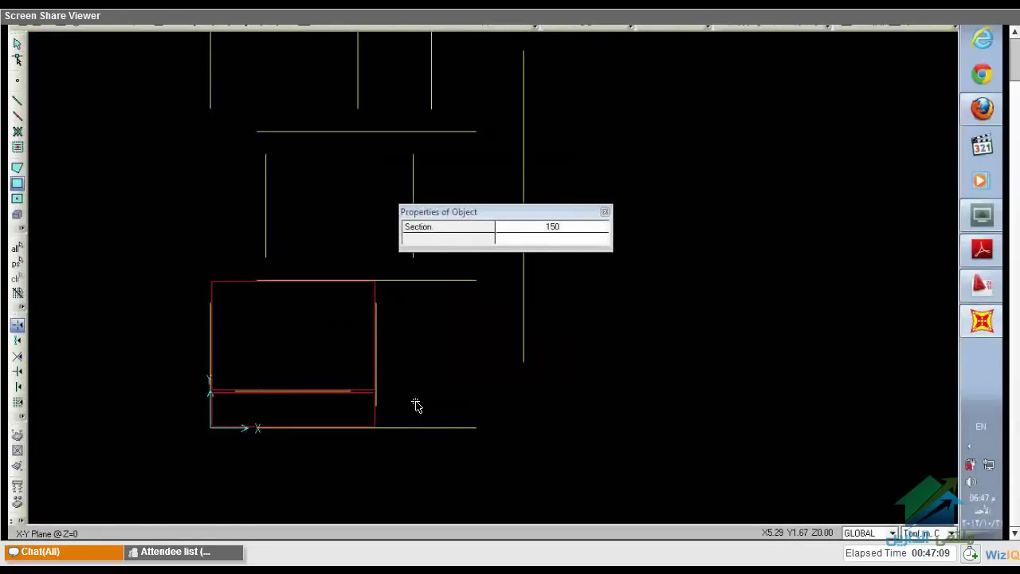
Try to draw a rectangular area over the lower-right bay out to the long vertical beam
{"action": "middle_click_drag", "start_coordinate": [415, 404], "coordinate": [361, 383]}
{"action": "left_click", "coordinate": [321, 405]}
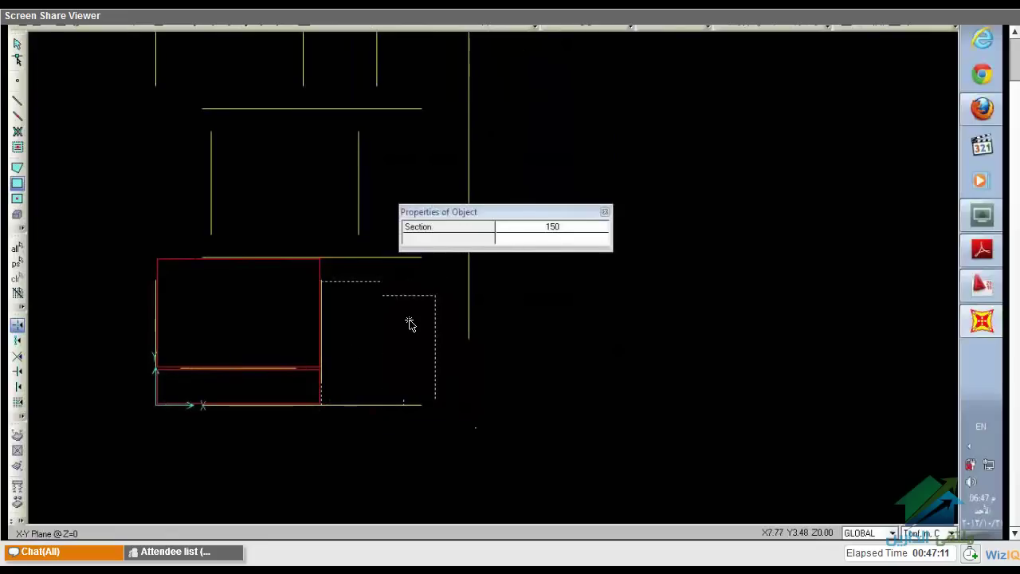
{"action": "middle_click_drag", "start_coordinate": [450, 290], "coordinate": [412, 347]}
{"action": "left_click", "coordinate": [435, 321]}
{"action": "key", "text": "Escape"}
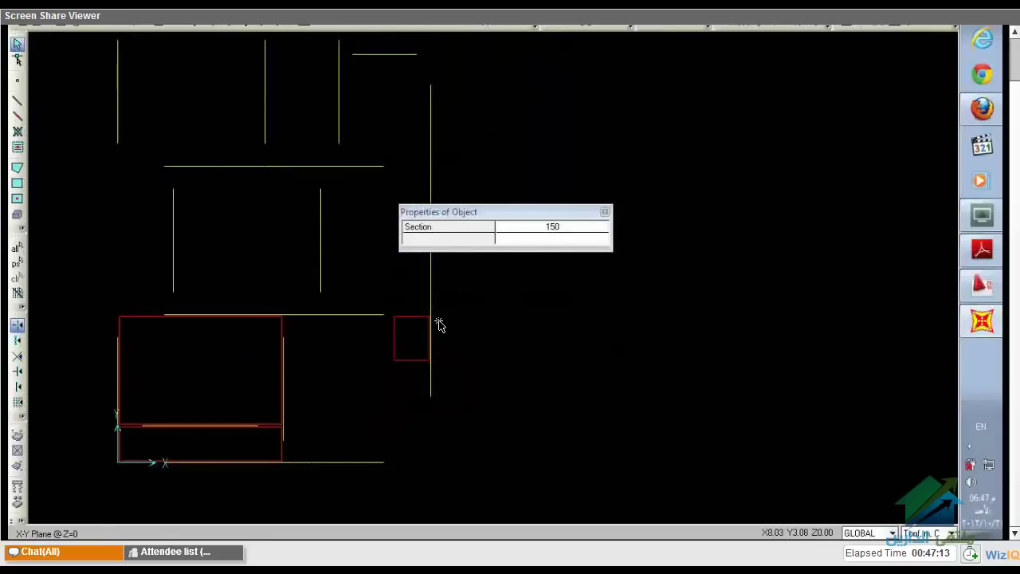
Draw a rectangular area with section 150 over the full lower-right bay
{"action": "left_click", "coordinate": [22, 187]}
{"action": "left_click", "coordinate": [283, 461]}
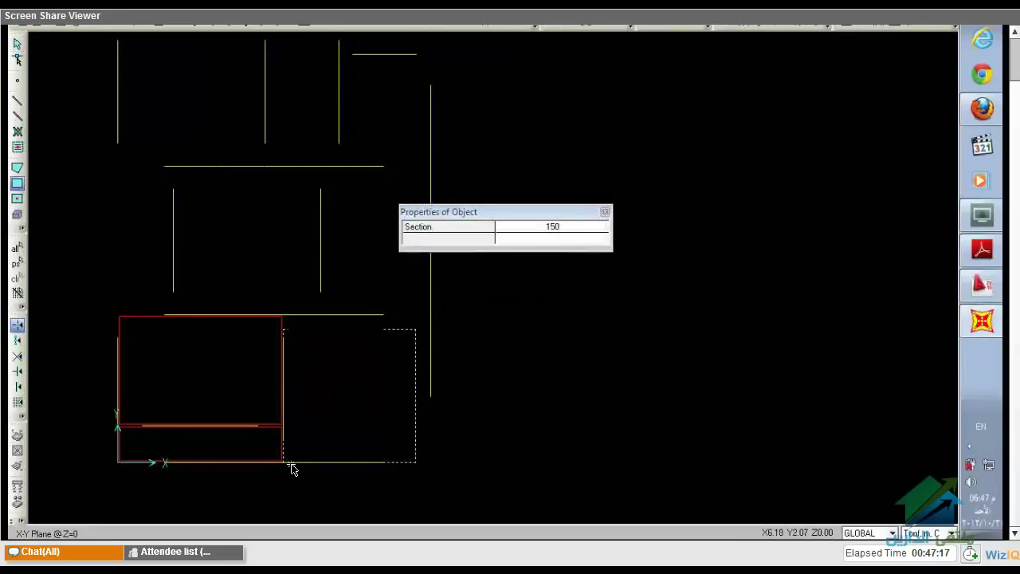
{"action": "left_click", "coordinate": [430, 316]}
Draw rectangular areas over the middle row's central bay, from (1.50, 4.00) to (5.50, 8.00), and its narrow left bay
{"action": "middle_click_drag", "start_coordinate": [366, 310], "coordinate": [386, 376]}
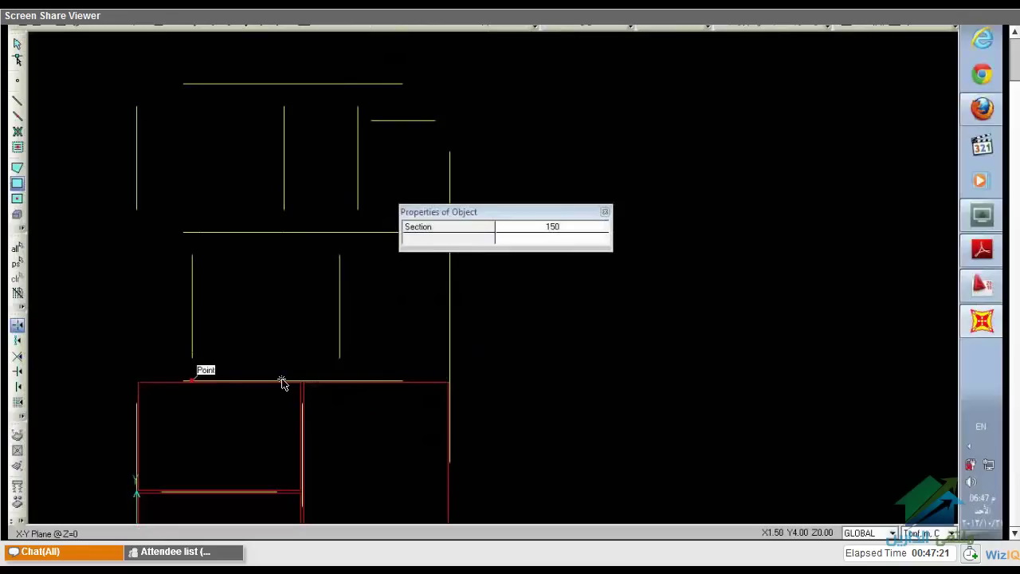
{"action": "left_click", "coordinate": [341, 232]}
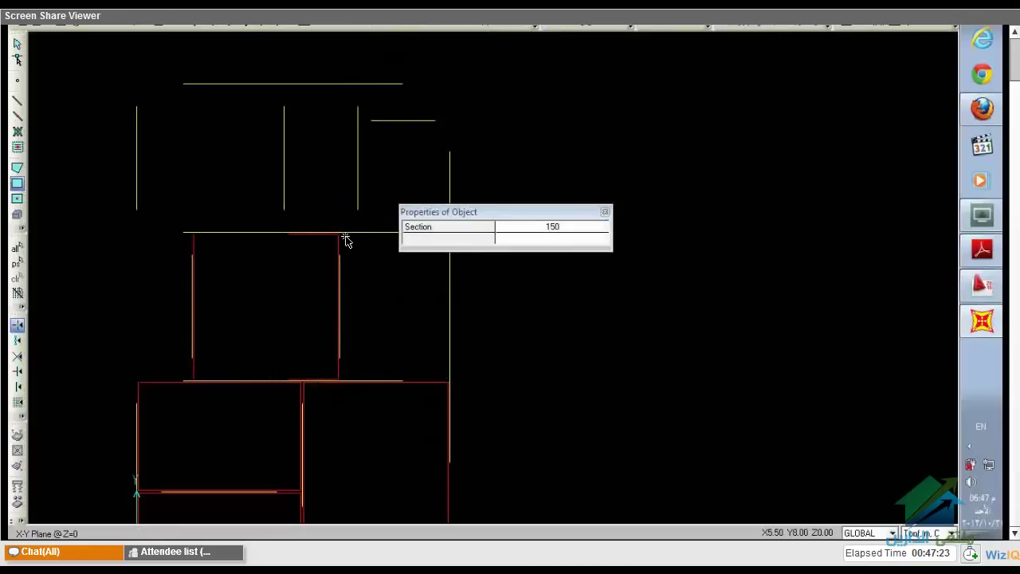
{"action": "left_click", "coordinate": [137, 381]}
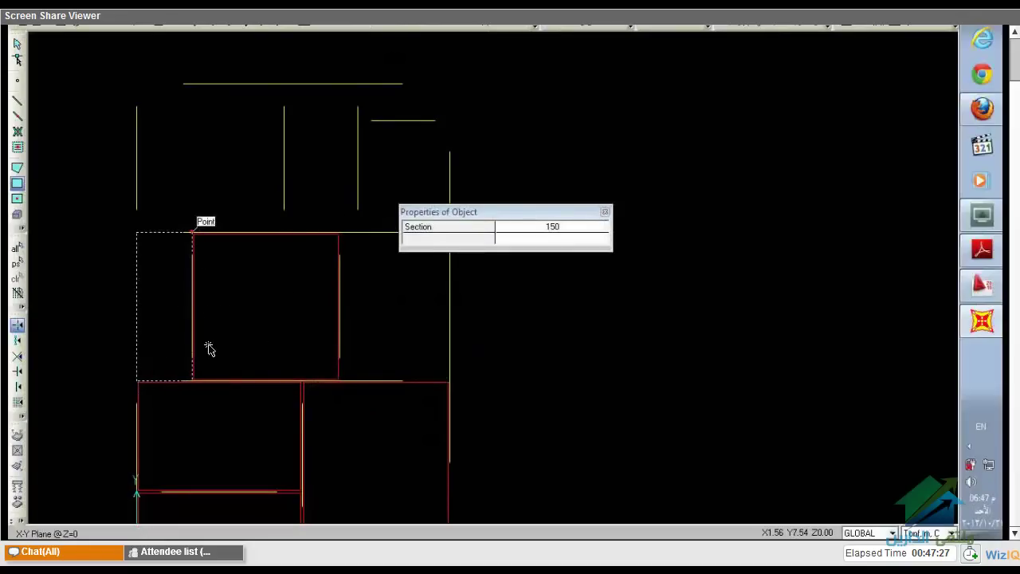
{"action": "left_click", "coordinate": [193, 232]}
Draw rectangular areas with section 150 over the three bays of the upper row, including the shorter right bay
{"action": "middle_click_drag", "start_coordinate": [192, 232], "coordinate": [205, 330]}
{"action": "left_click", "coordinate": [150, 330]}
{"action": "left_click", "coordinate": [297, 183]}
{"action": "left_click", "coordinate": [297, 331]}
{"action": "left_click", "coordinate": [370, 183]}
{"action": "middle_click_drag", "start_coordinate": [487, 290], "coordinate": [400, 309]}
{"action": "left_click", "coordinate": [285, 349]}
{"action": "left_click", "coordinate": [376, 237]}
{"action": "key", "text": "Escape"}
Try to draw a four-cornered poly area with section 150 over the right bay of the middle row
{"action": "mouse_move", "coordinate": [335, 325]}
{"action": "middle_mouse_down"}
{"action": "mouse_move", "coordinate": [386, 266]}
{"action": "mouse_move", "coordinate": [456, 248]}
{"action": "middle_mouse_up"}
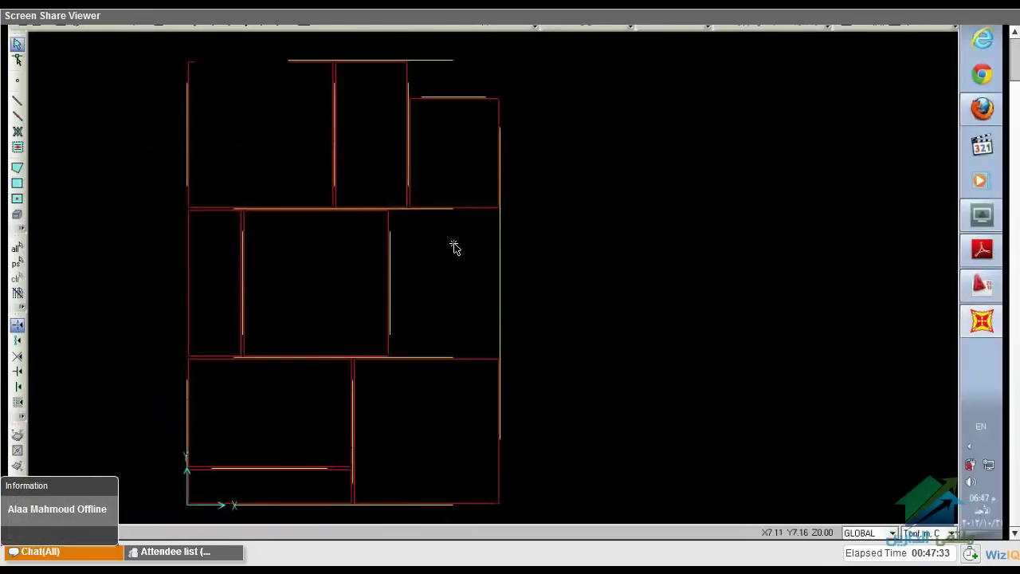
{"action": "left_click", "coordinate": [19, 169]}
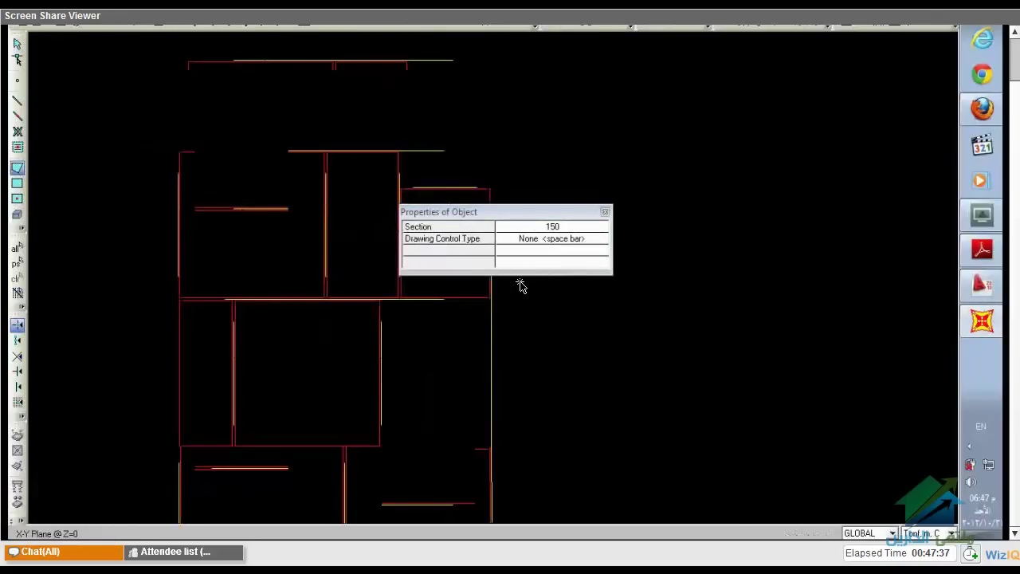
{"action": "left_click", "coordinate": [379, 497]}
{"action": "left_click", "coordinate": [489, 496]}
{"action": "left_click", "coordinate": [490, 349]}
{"action": "left_click", "coordinate": [379, 349]}
{"action": "key", "text": "Return"}
{"action": "key", "text": "Escape"}
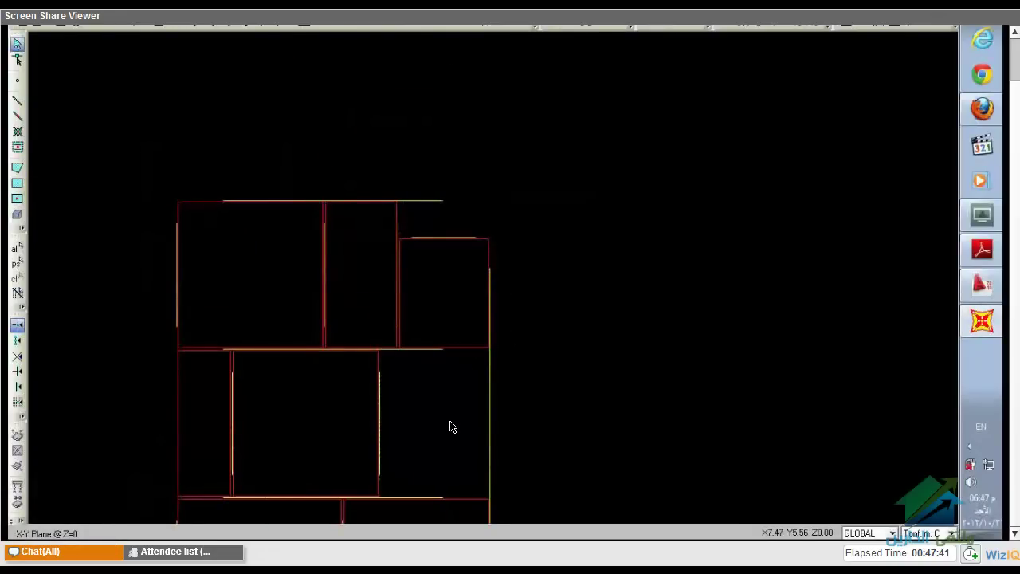
{"action": "middle_click_drag", "start_coordinate": [480, 409], "coordinate": [549, 242]}
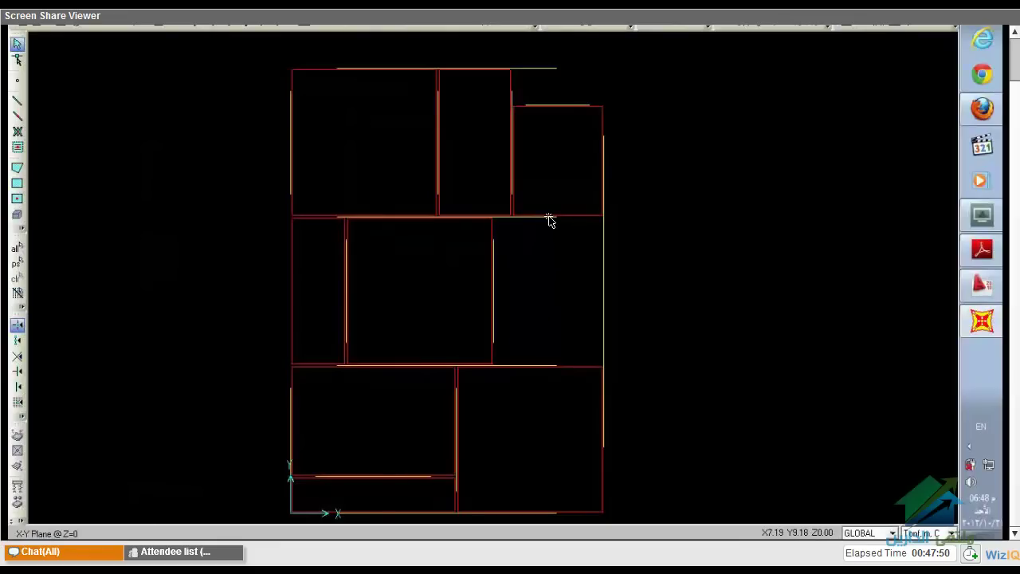
Turn off the shrunken-object display and turn on the extruded view for the floor plan
{"action": "middle_click_drag", "start_coordinate": [565, 161], "coordinate": [542, 200]}
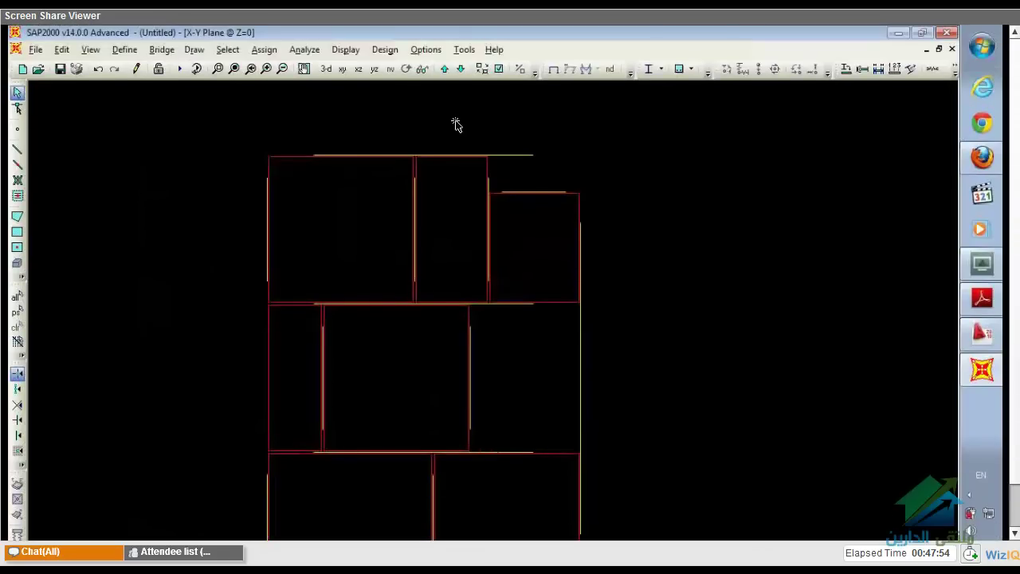
{"action": "left_click", "coordinate": [482, 69]}
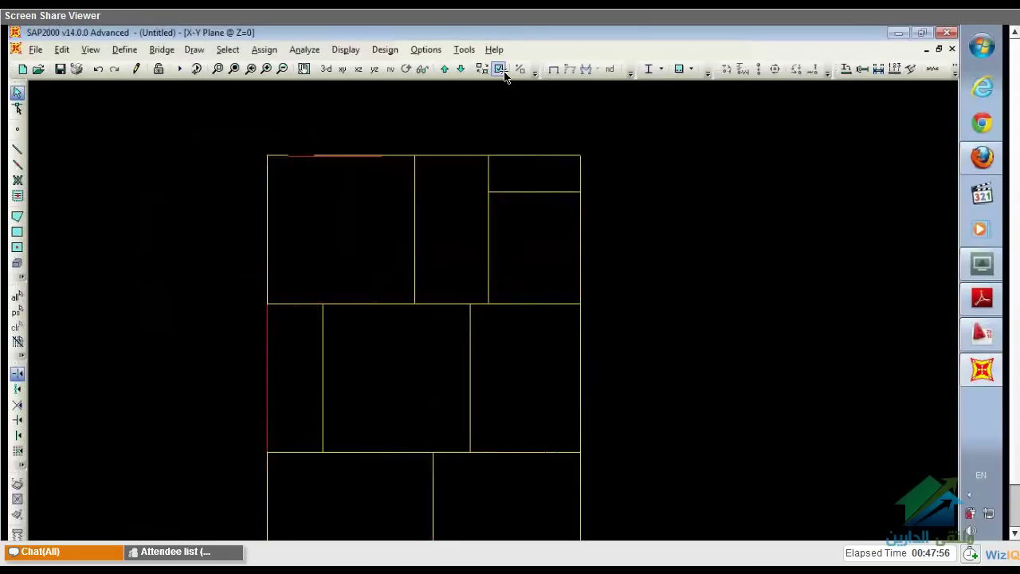
{"action": "left_click", "coordinate": [494, 71]}
{"action": "left_click", "coordinate": [494, 71]}
{"action": "key", "text": "ctrl+e"}
{"action": "left_click", "coordinate": [492, 226]}
{"action": "left_click", "coordinate": [481, 420]}
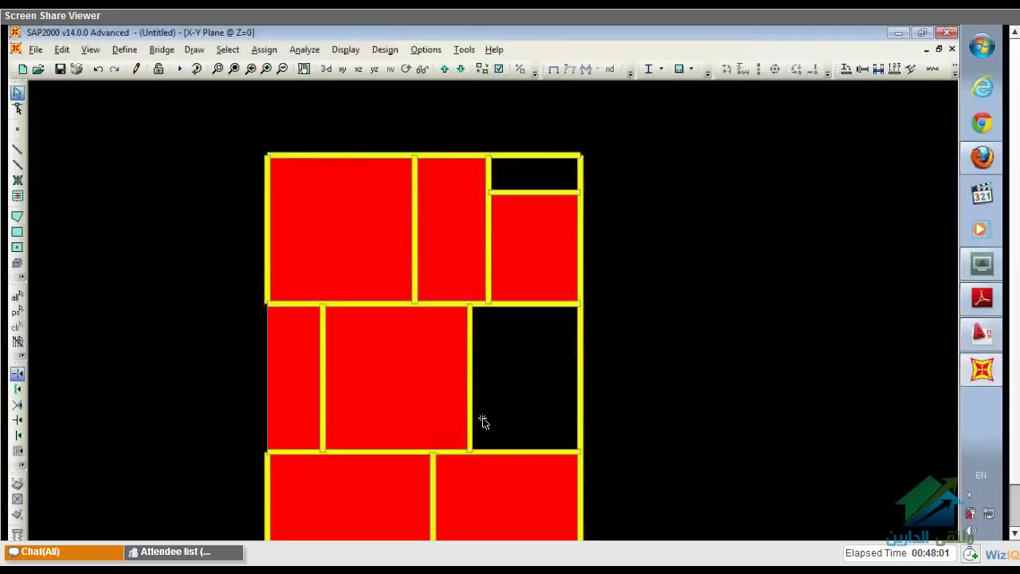
View the extruded beams and slab areas of the whole floor in 3-D
{"action": "middle_click_drag", "start_coordinate": [451, 299], "coordinate": [465, 272]}
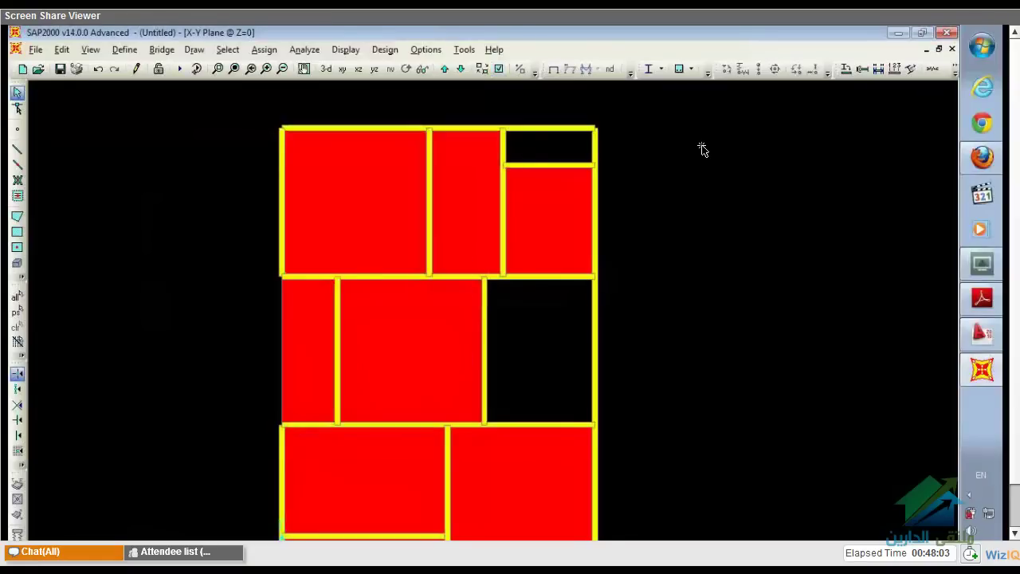
{"action": "left_click", "coordinate": [326, 69]}
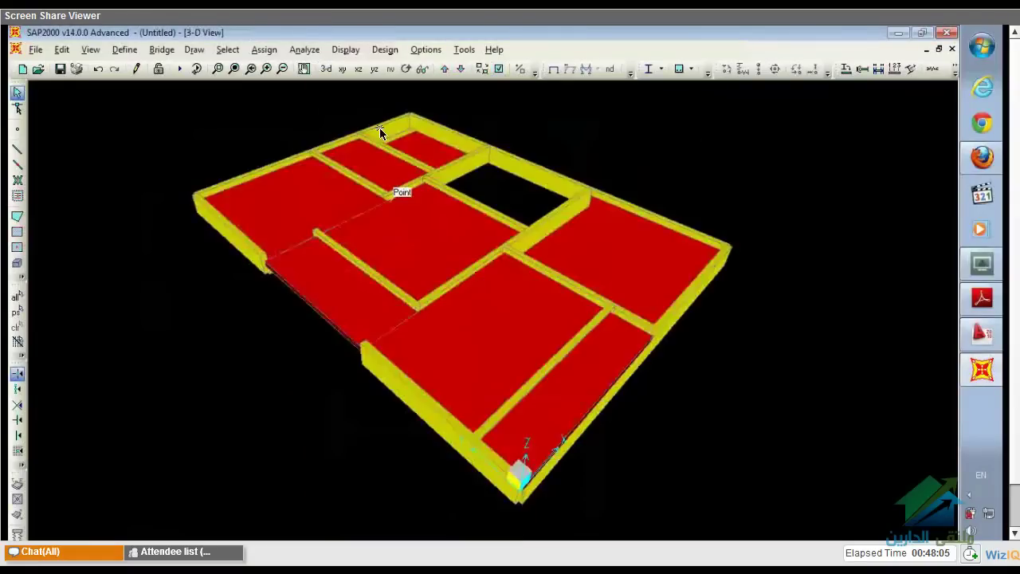
{"action": "middle_click_drag", "start_coordinate": [412, 211], "coordinate": [404, 295]}
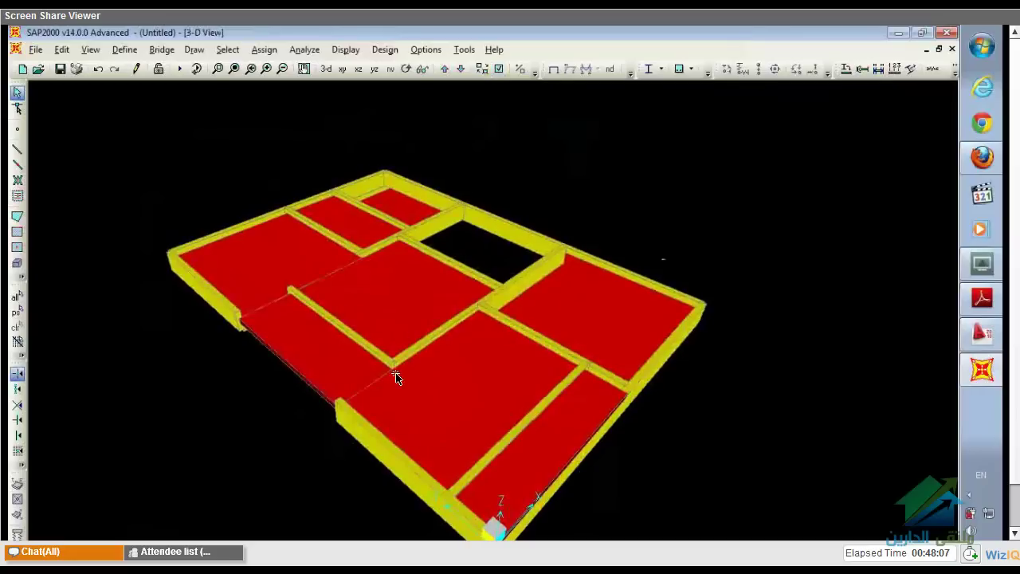
Return to the X-Y plan view, turn off the extruded view and enable Fill Objects
{"action": "left_click", "coordinate": [343, 70]}
{"action": "left_click", "coordinate": [499, 68]}
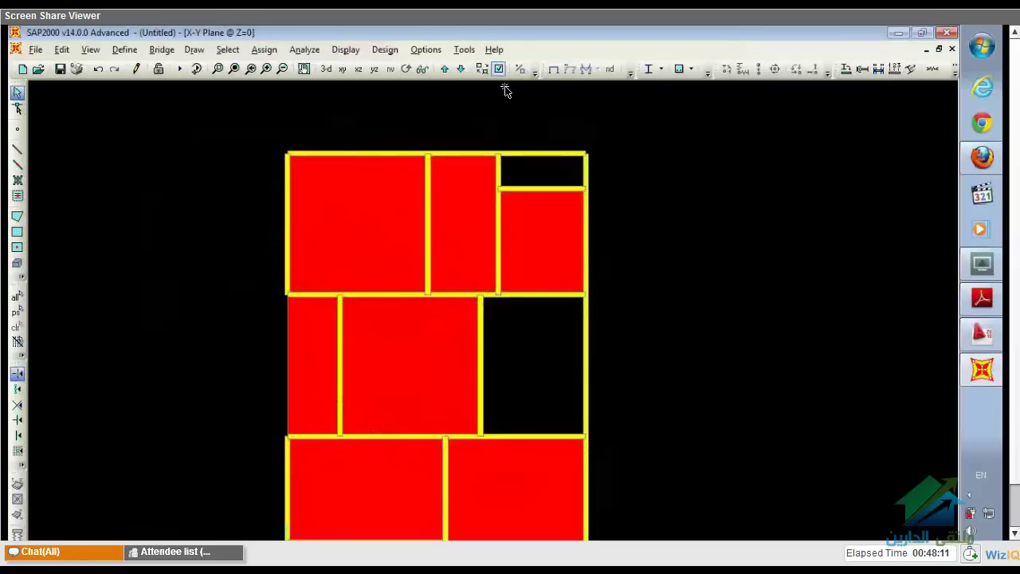
{"action": "left_click", "coordinate": [513, 231]}
{"action": "left_click", "coordinate": [471, 424]}
{"action": "middle_click_drag", "start_coordinate": [481, 404], "coordinate": [517, 234]}
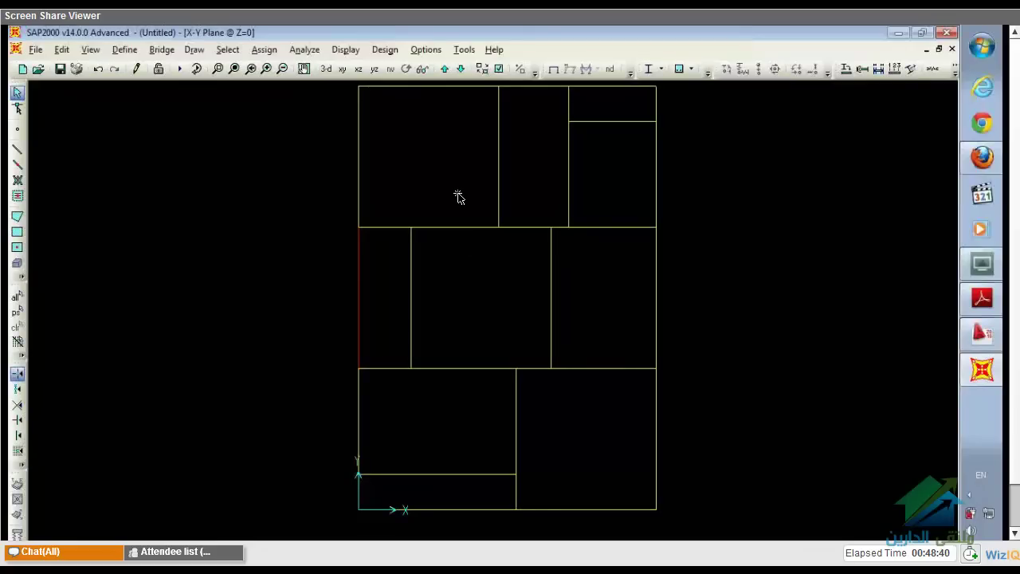
{"action": "left_click", "coordinate": [499, 70]}
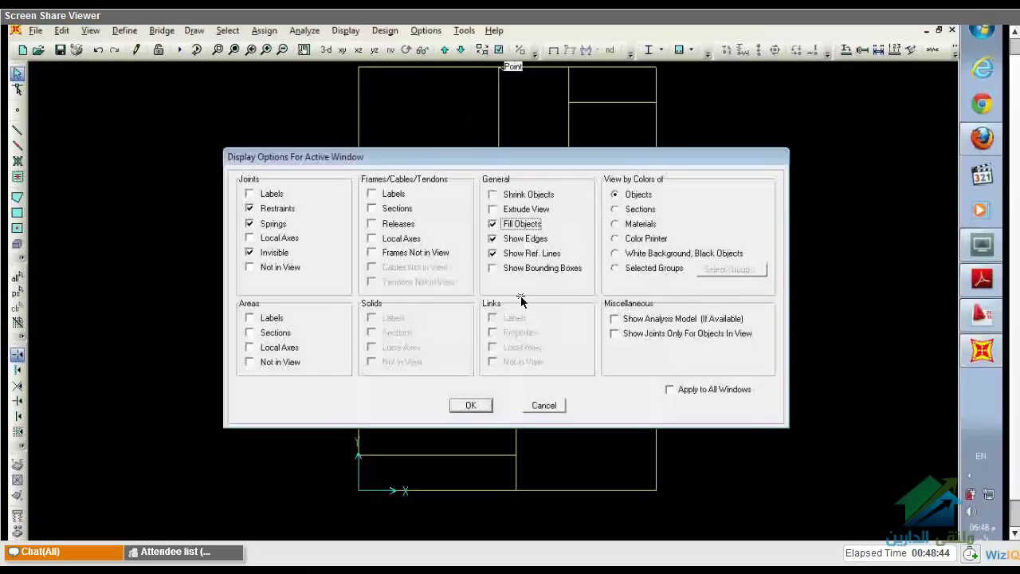
{"action": "left_click", "coordinate": [470, 403]}
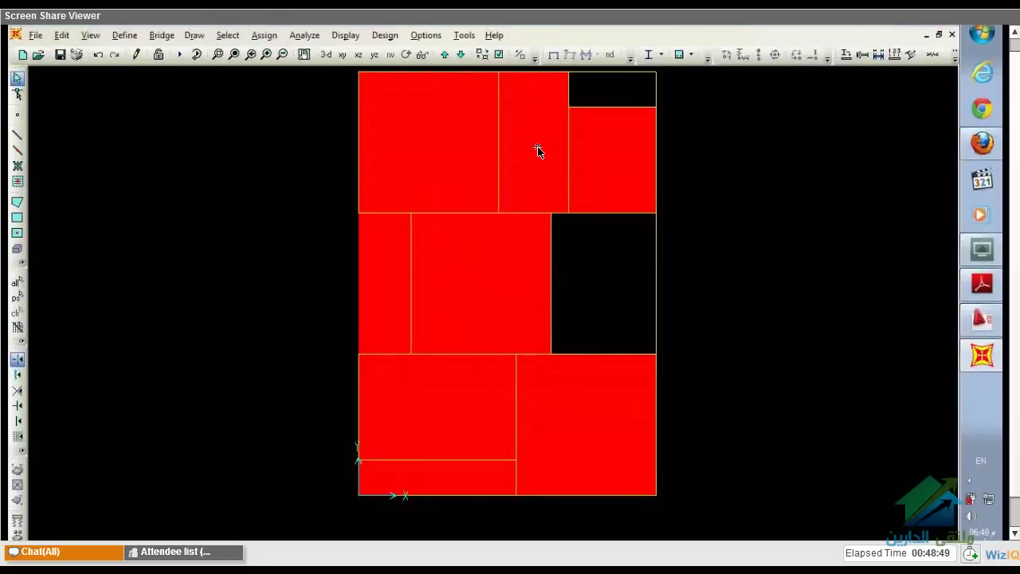
Select the whole model and divide its areas into objects of maximum size 0.5 m along both edges
{"action": "middle_click_drag", "start_coordinate": [528, 146], "coordinate": [497, 159]}
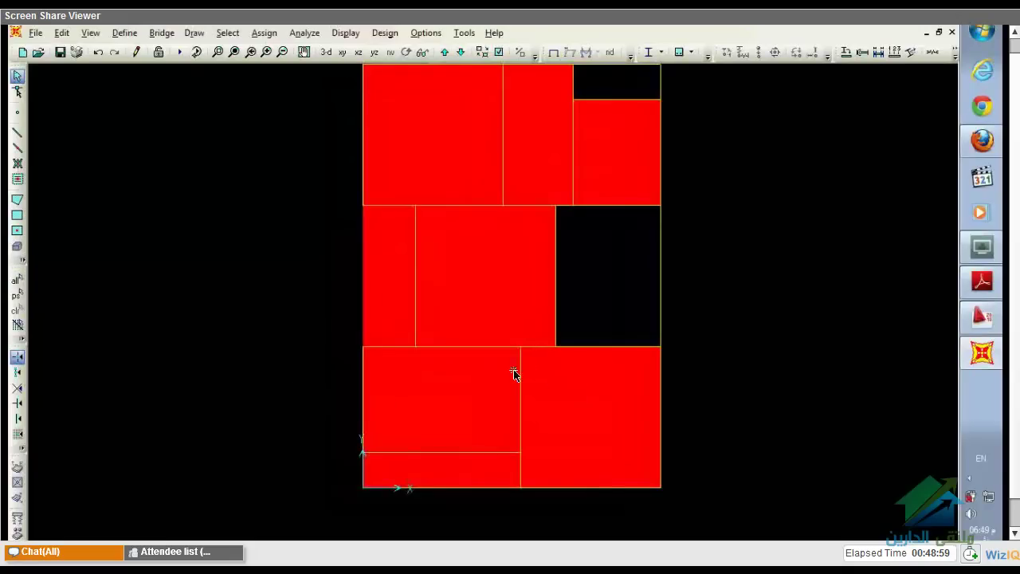
{"action": "left_click", "coordinate": [18, 282]}
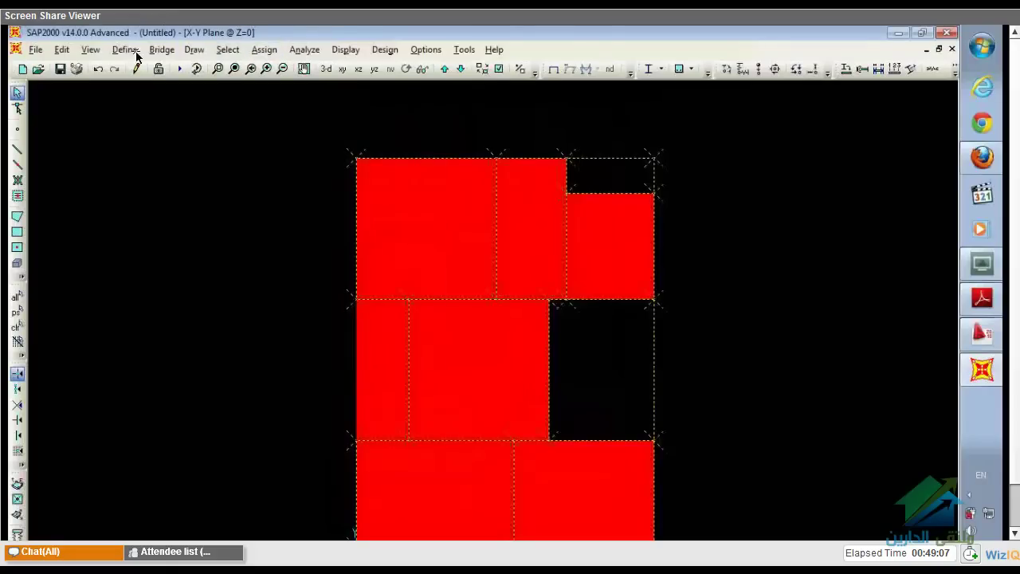
{"action": "left_click", "coordinate": [62, 50]}
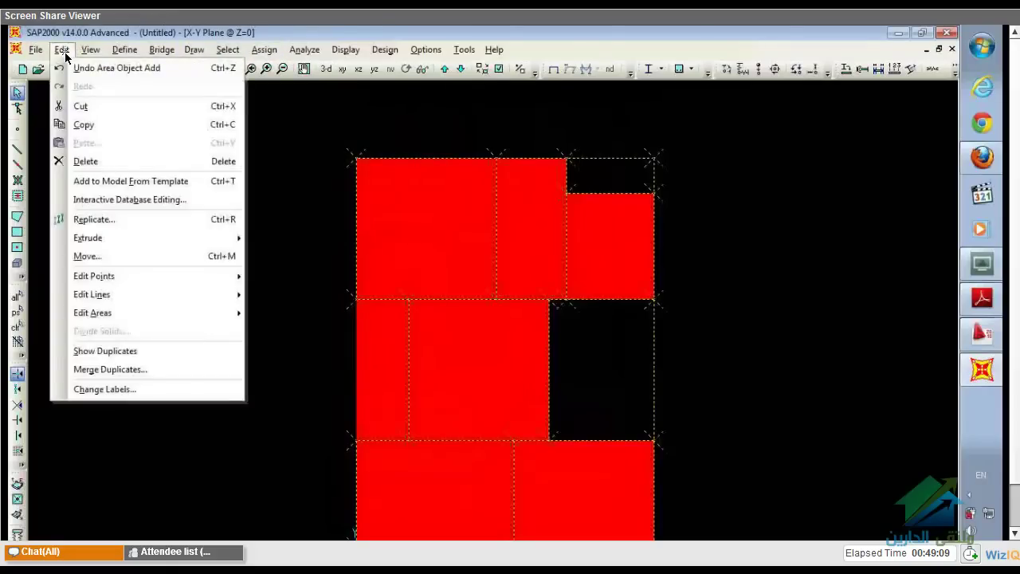
{"action": "mouse_move", "coordinate": [111, 313]}
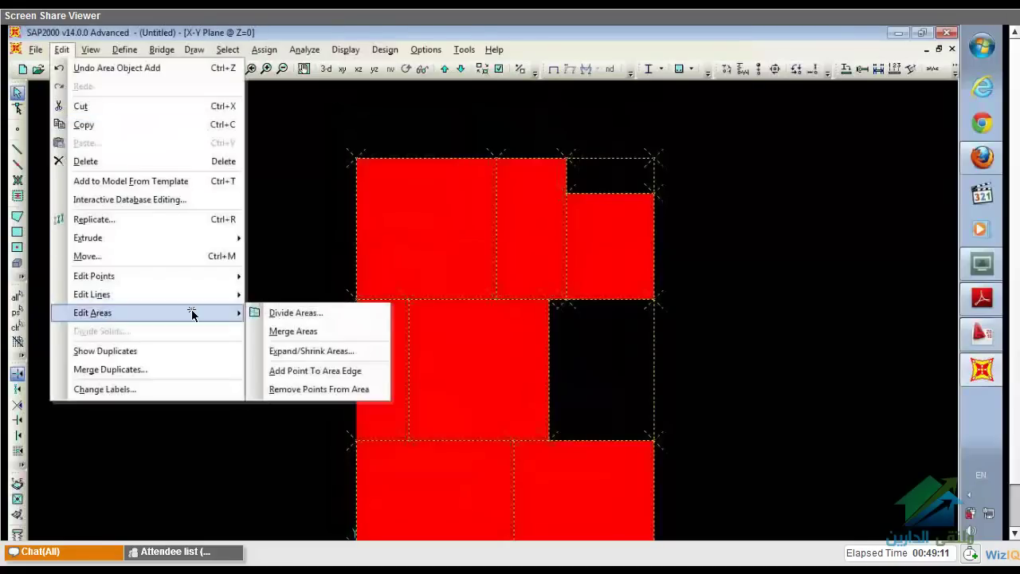
{"action": "left_click", "coordinate": [331, 311]}
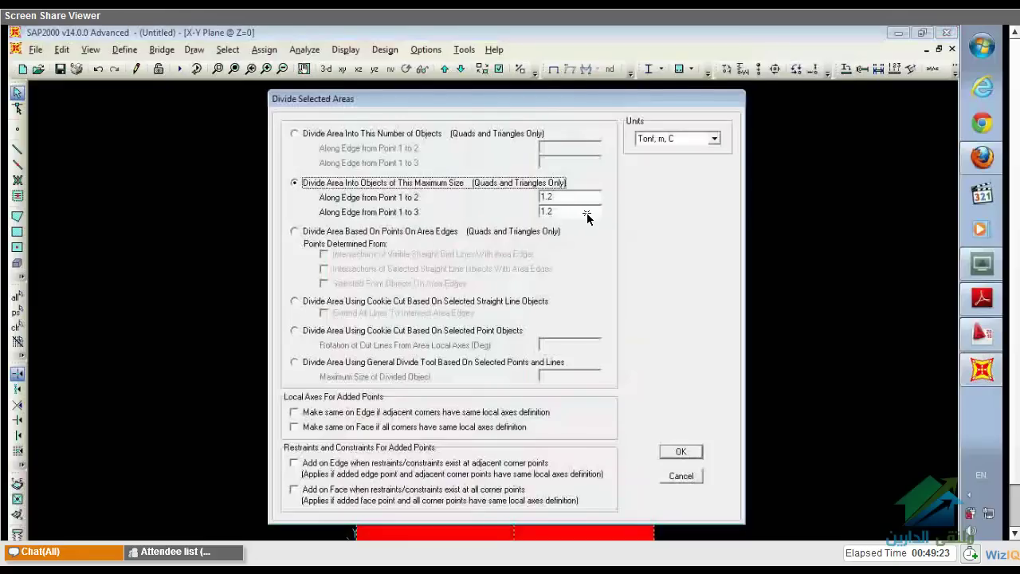
{"action": "key", "text": "Tab"}
{"action": "type", "text": ".5"}
{"action": "key", "text": "Tab"}
{"action": "type", "text": ".5"}
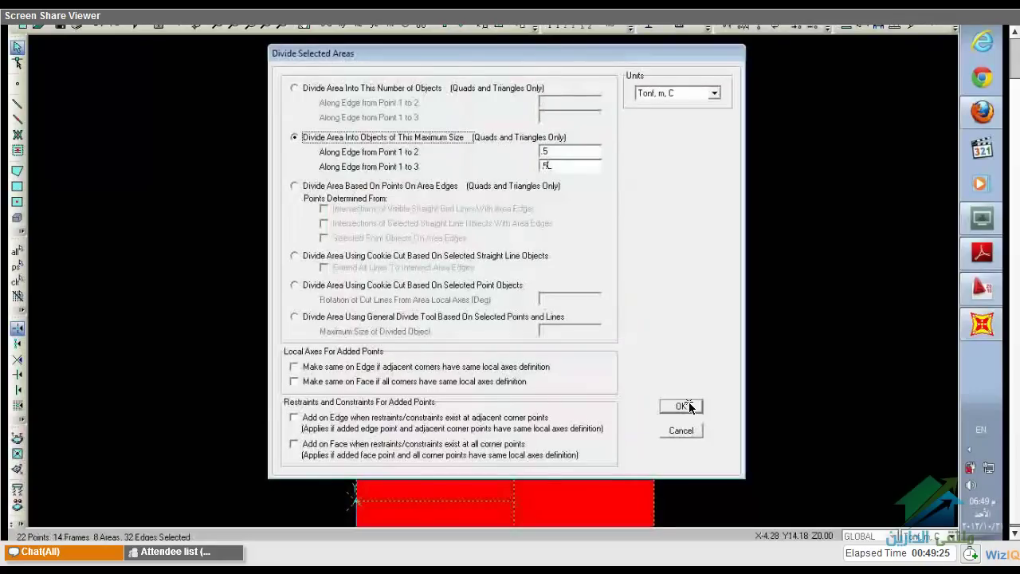
{"action": "left_click", "coordinate": [683, 406]}
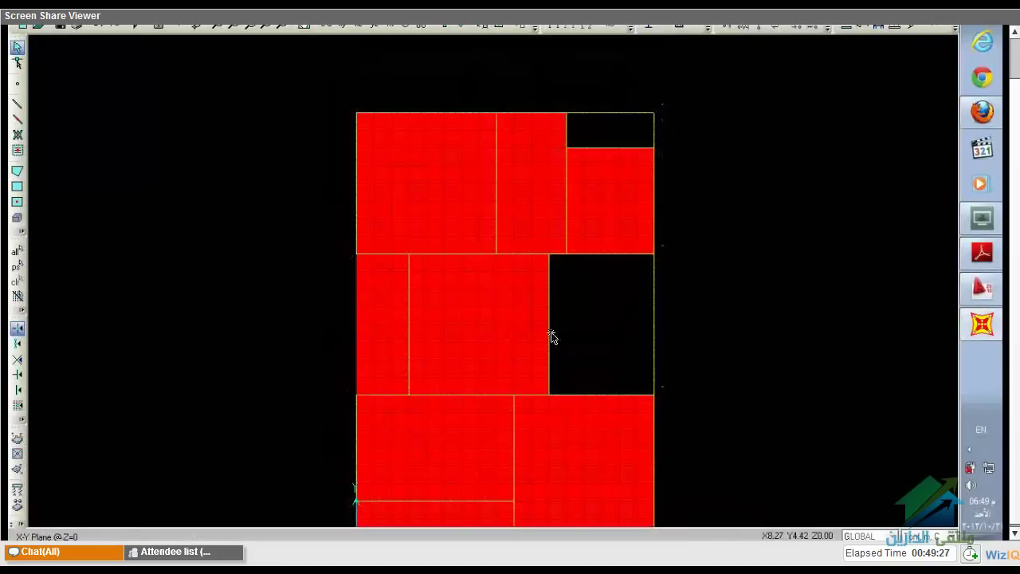
Examine how the slab mesh lines meet across neighbouring bays, then briefly highlight all mesh joints in the full plan
{"action": "middle_click_drag", "start_coordinate": [508, 371], "coordinate": [528, 330]}
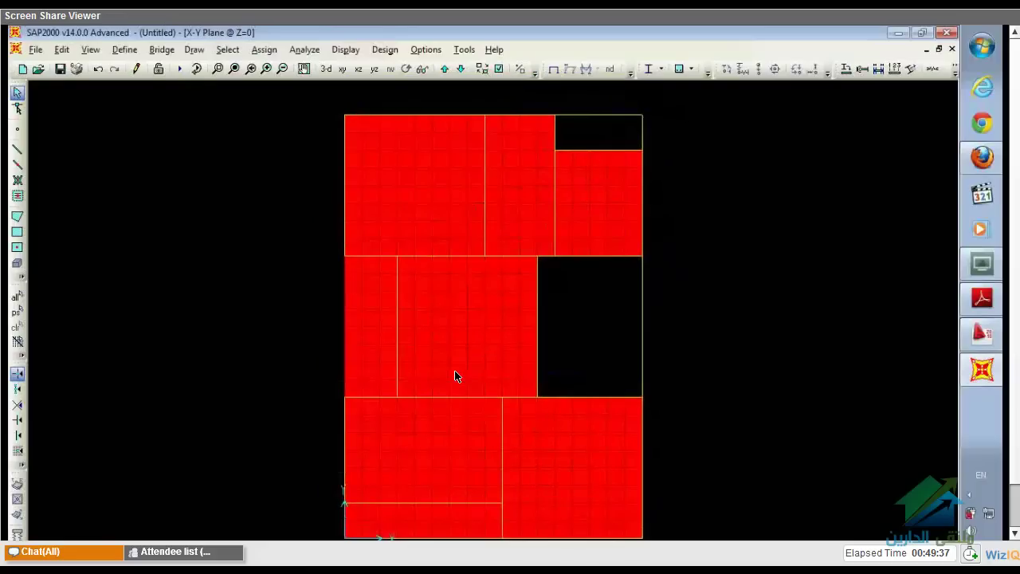
{"action": "scroll", "coordinate": [485, 244], "scroll_direction": "up", "scroll_amount": 2}
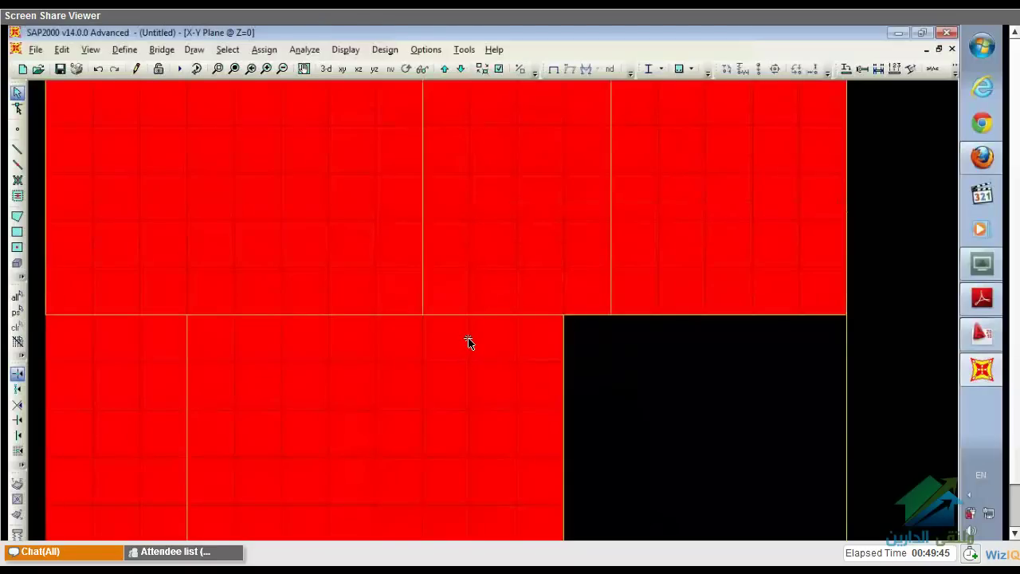
{"action": "middle_click_drag", "start_coordinate": [543, 327], "coordinate": [576, 315]}
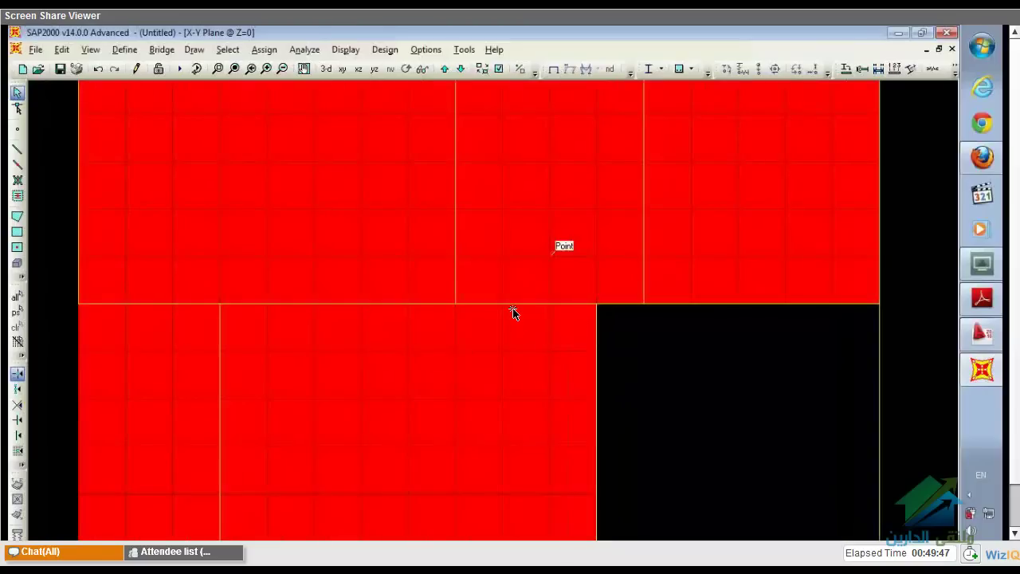
{"action": "middle_click_drag", "start_coordinate": [553, 256], "coordinate": [513, 308]}
{"action": "middle_click_drag", "start_coordinate": [636, 128], "coordinate": [638, 242]}
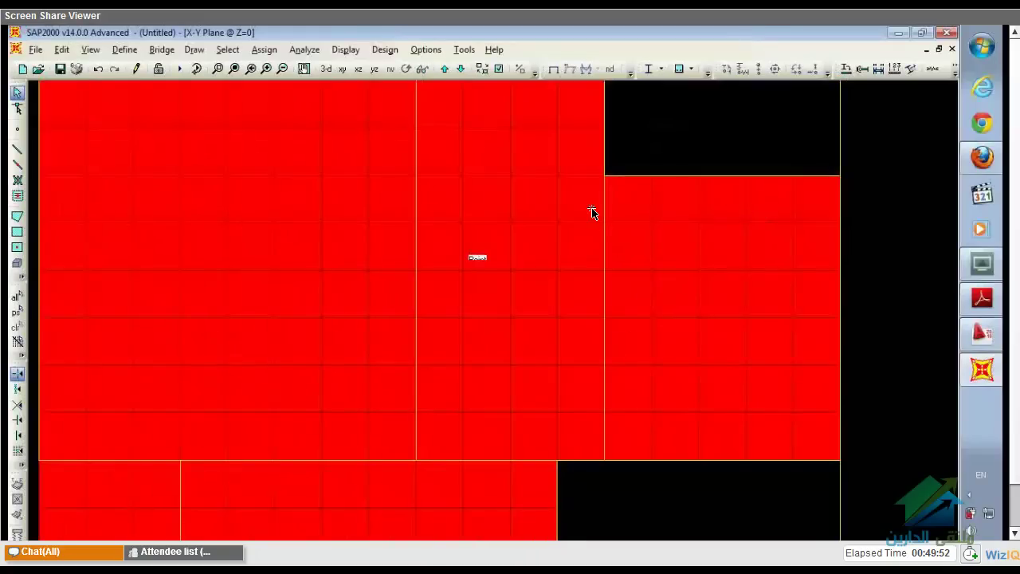
{"action": "middle_click_drag", "start_coordinate": [557, 345], "coordinate": [563, 241]}
{"action": "middle_click_drag", "start_coordinate": [426, 420], "coordinate": [491, 331]}
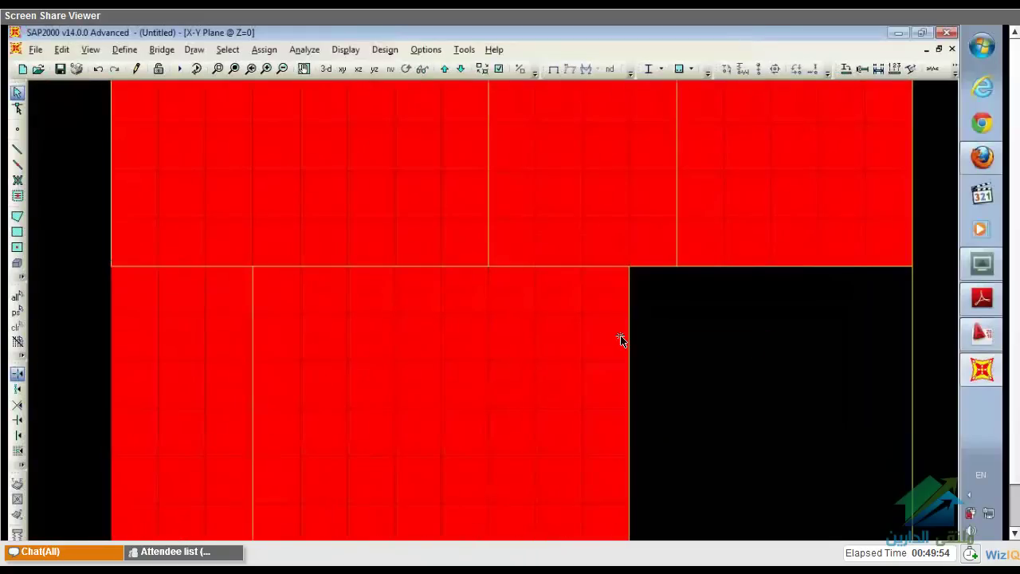
{"action": "middle_click_drag", "start_coordinate": [515, 464], "coordinate": [598, 340]}
{"action": "middle_click_drag", "start_coordinate": [533, 343], "coordinate": [448, 223]}
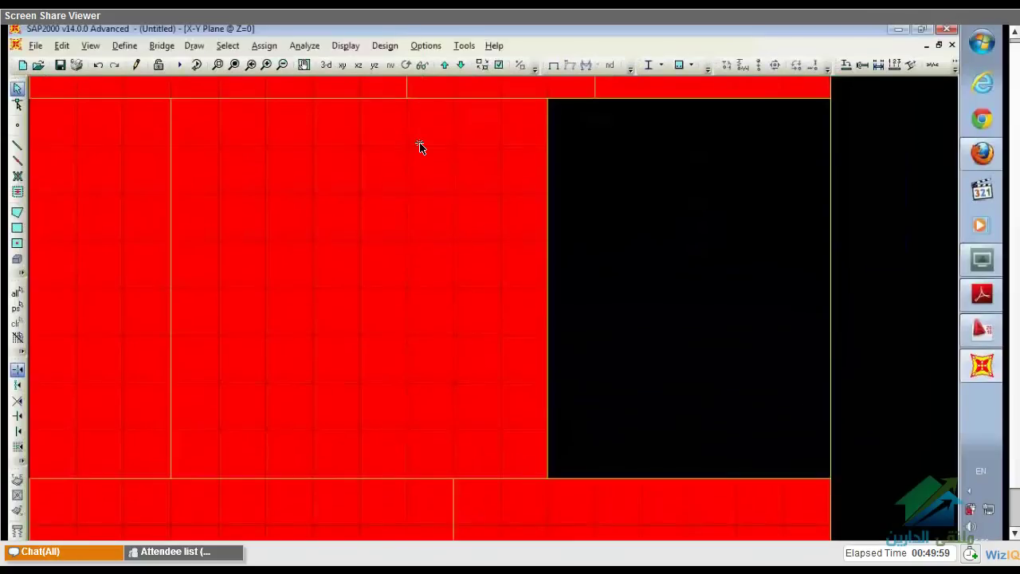
{"action": "middle_click_drag", "start_coordinate": [367, 86], "coordinate": [436, 181]}
{"action": "scroll", "coordinate": [436, 180], "scroll_direction": "down", "scroll_amount": 3}
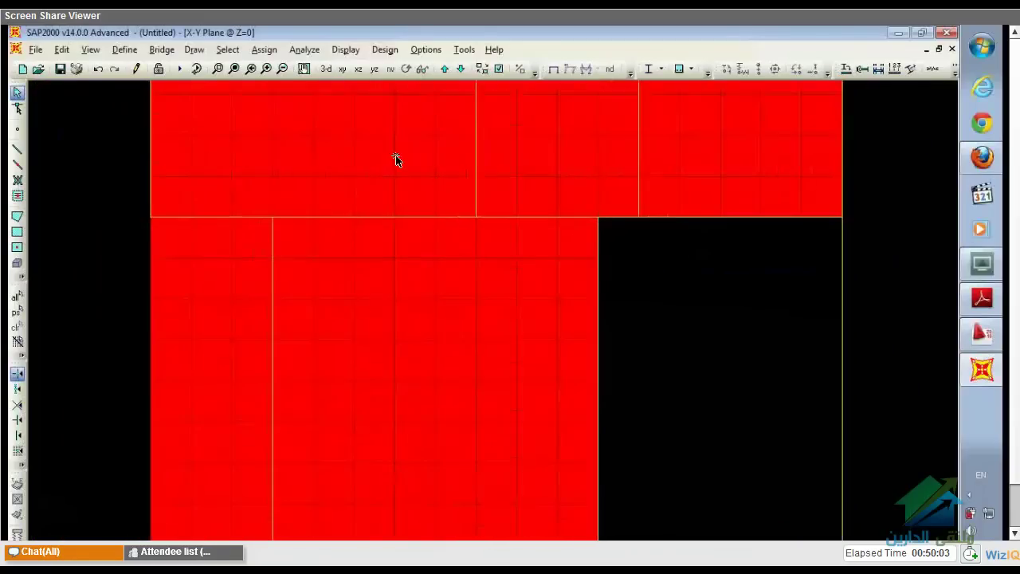
{"action": "left_click", "coordinate": [237, 70]}
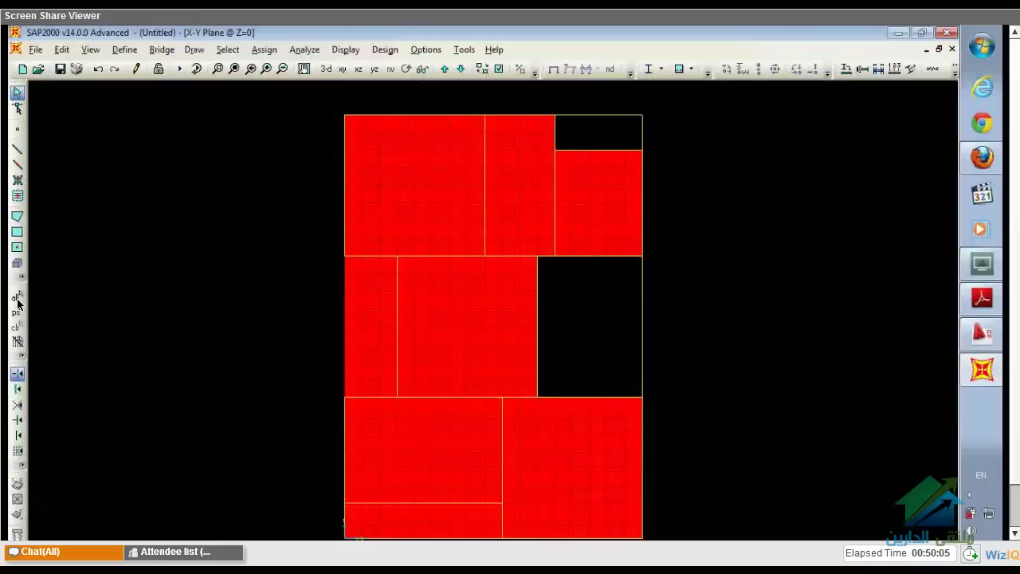
{"action": "left_click", "coordinate": [18, 296]}
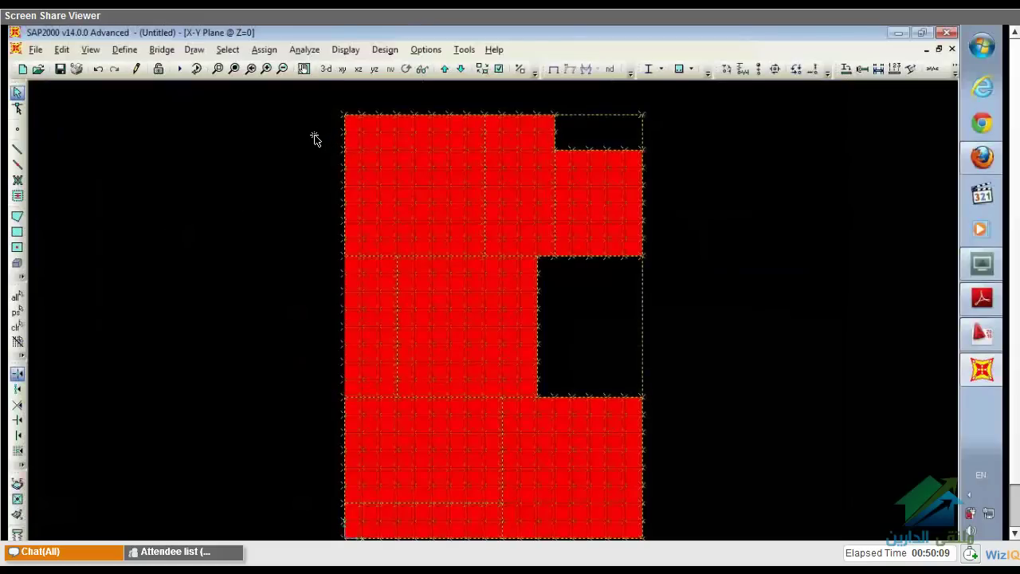
{"action": "key", "text": "ctrl+q"}
Switch to the whiteboard in Firefox, draw a rectangle, and move it farther right of the x and y coordinate lists
{"action": "mouse_move", "coordinate": [991, 295]}
{"action": "mouse_move", "coordinate": [982, 159]}
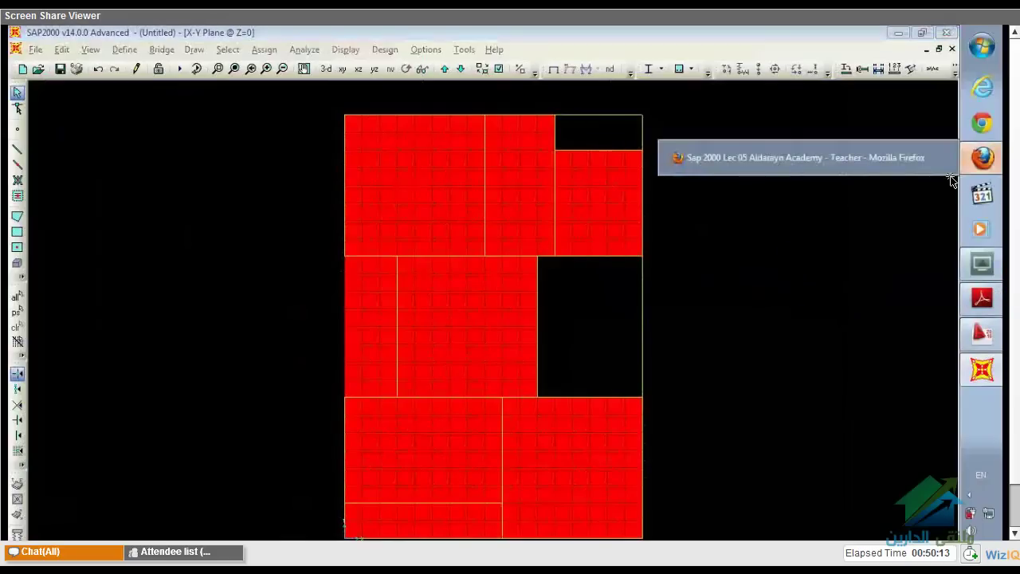
{"action": "left_click", "coordinate": [796, 149]}
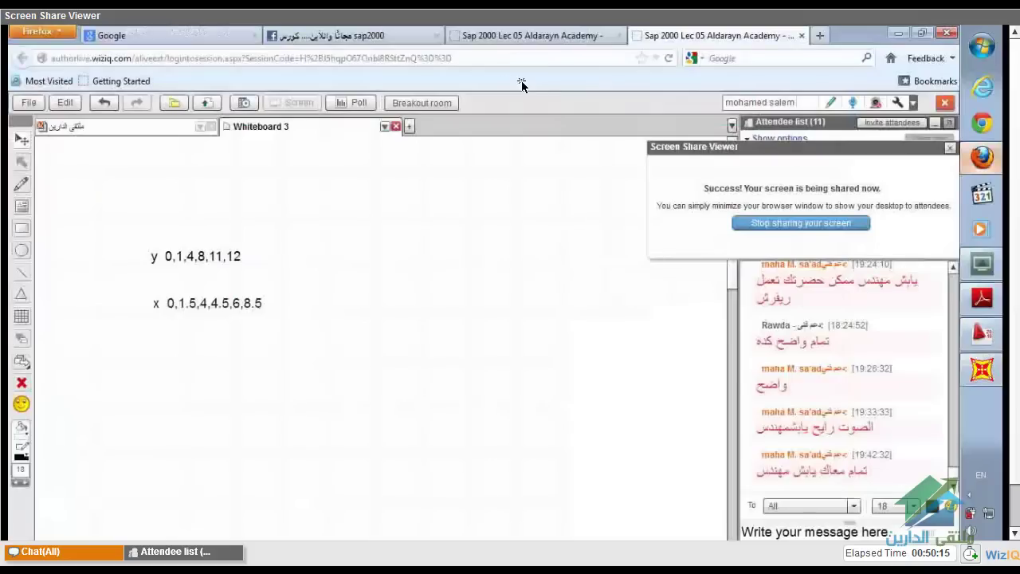
{"action": "left_click", "coordinate": [21, 228]}
{"action": "left_click_drag", "start_coordinate": [294, 424], "coordinate": [425, 309]}
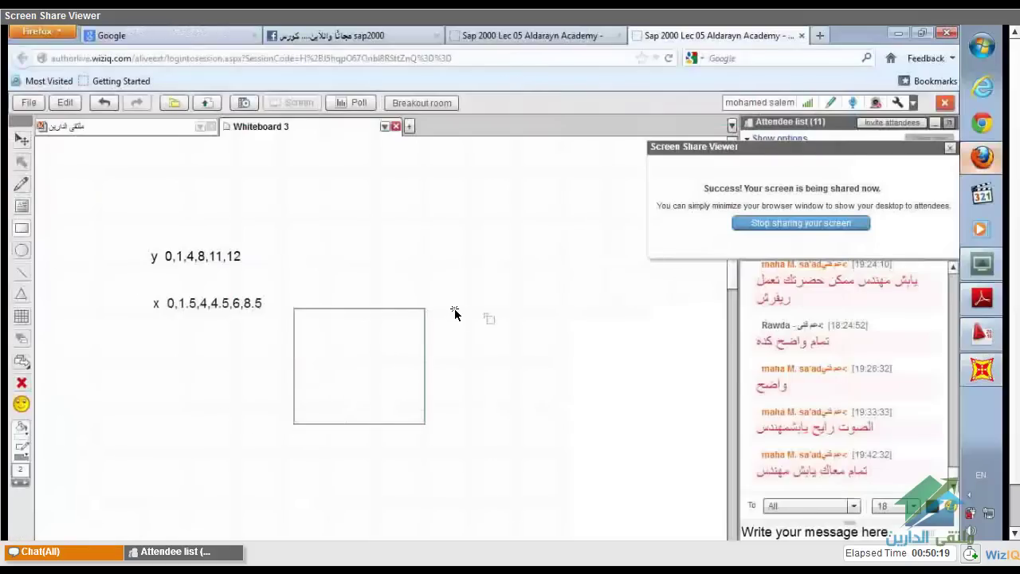
{"action": "left_click", "coordinate": [412, 357]}
{"action": "left_click_drag", "start_coordinate": [412, 358], "coordinate": [551, 318]}
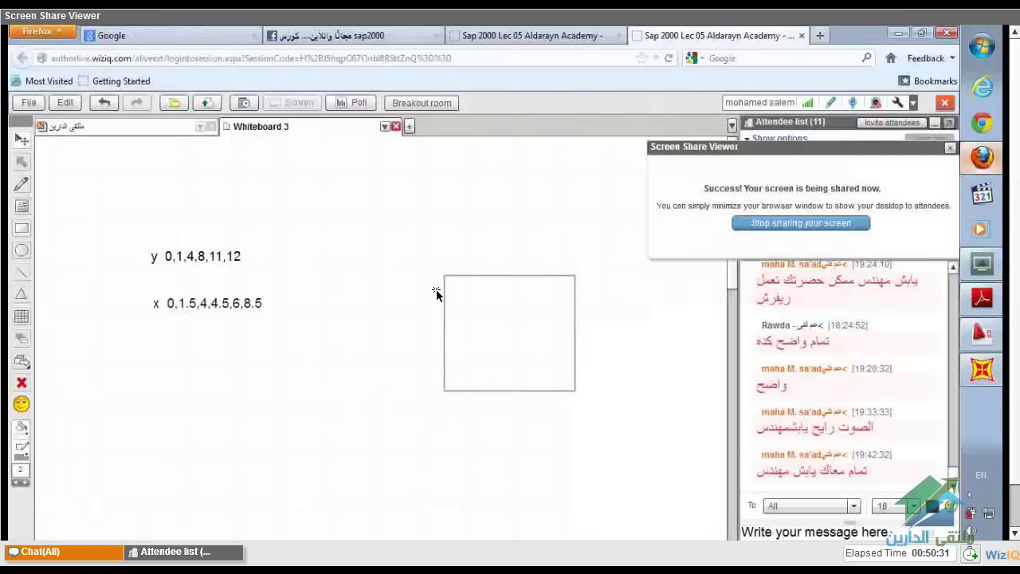
{"action": "left_click", "coordinate": [27, 205]}
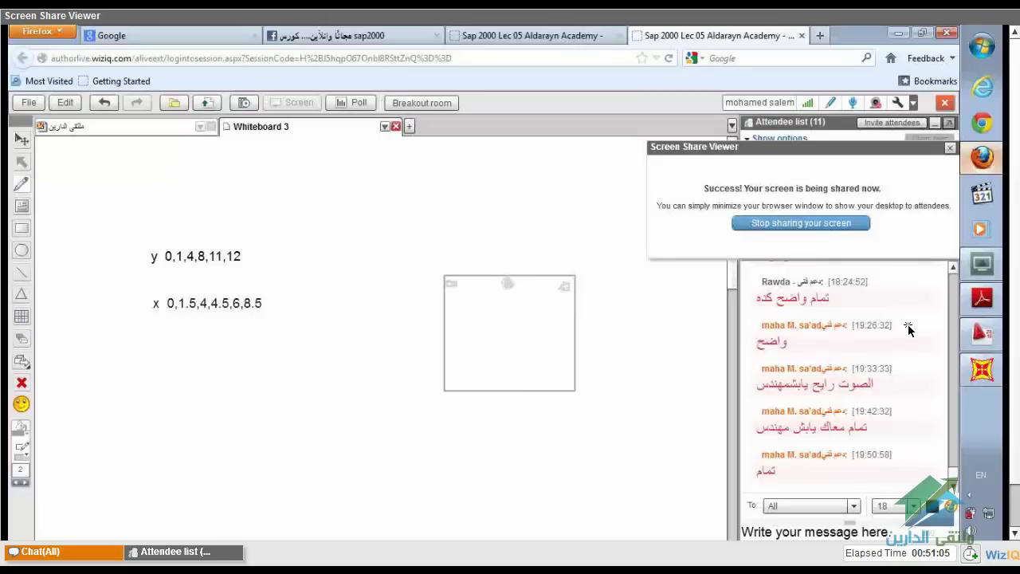
Switch back to SAP2000 and select the plan's top edge beam to check how far the single frame extends
{"action": "left_click", "coordinate": [985, 369]}
{"action": "scroll", "coordinate": [606, 211], "scroll_direction": "up", "scroll_amount": 3}
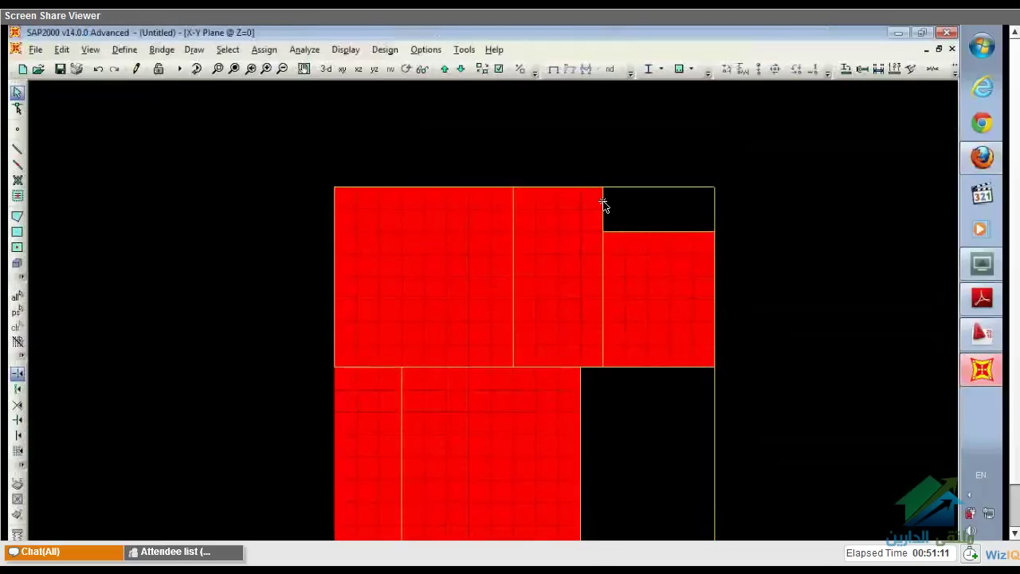
{"action": "scroll", "coordinate": [603, 202], "scroll_direction": "up", "scroll_amount": 1}
{"action": "scroll", "coordinate": [634, 188], "scroll_direction": "up", "scroll_amount": 1}
{"action": "left_click", "coordinate": [670, 188]}
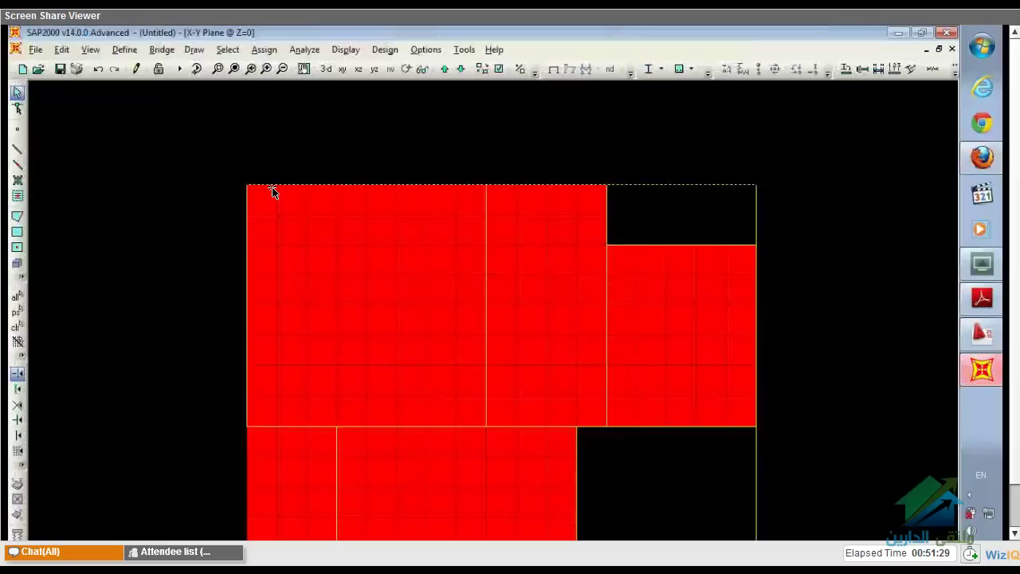
Select the whole model and divide the frames by breaking them at intersections with selected joints, frames, area edges and solid edges
{"action": "middle_click_drag", "start_coordinate": [243, 193], "coordinate": [261, 140]}
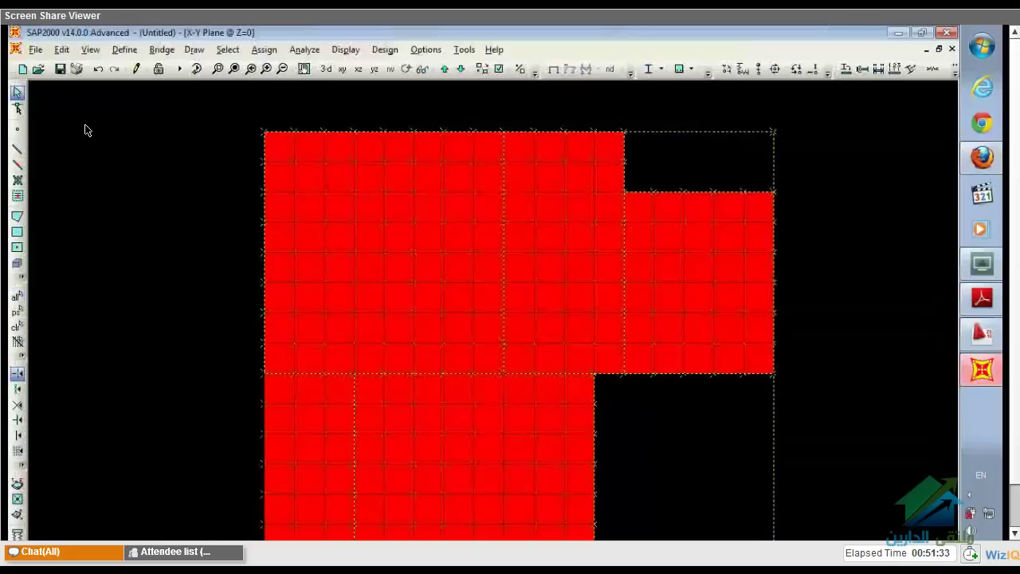
{"action": "left_click", "coordinate": [61, 49]}
{"action": "mouse_move", "coordinate": [144, 296]}
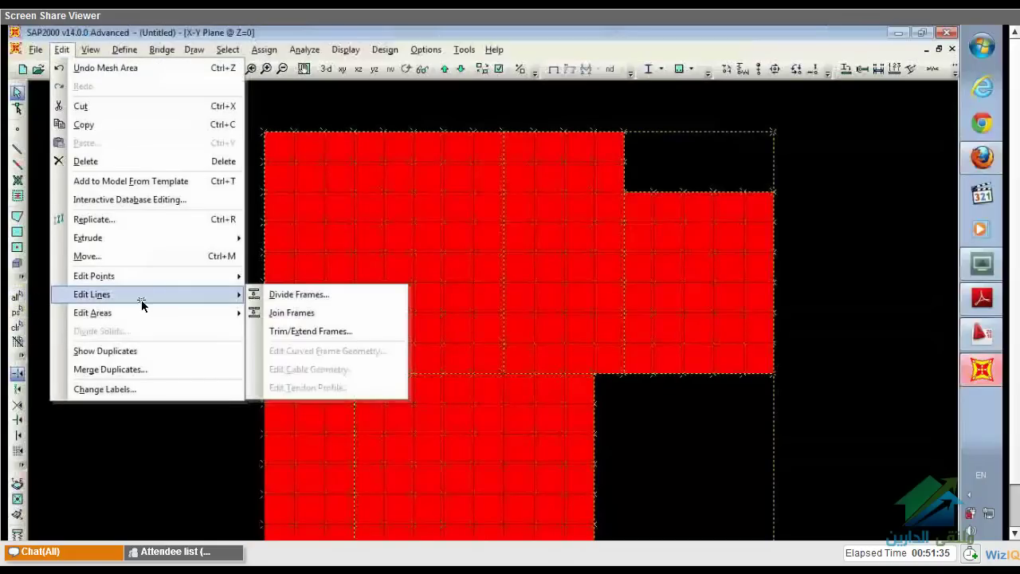
{"action": "left_click", "coordinate": [299, 294]}
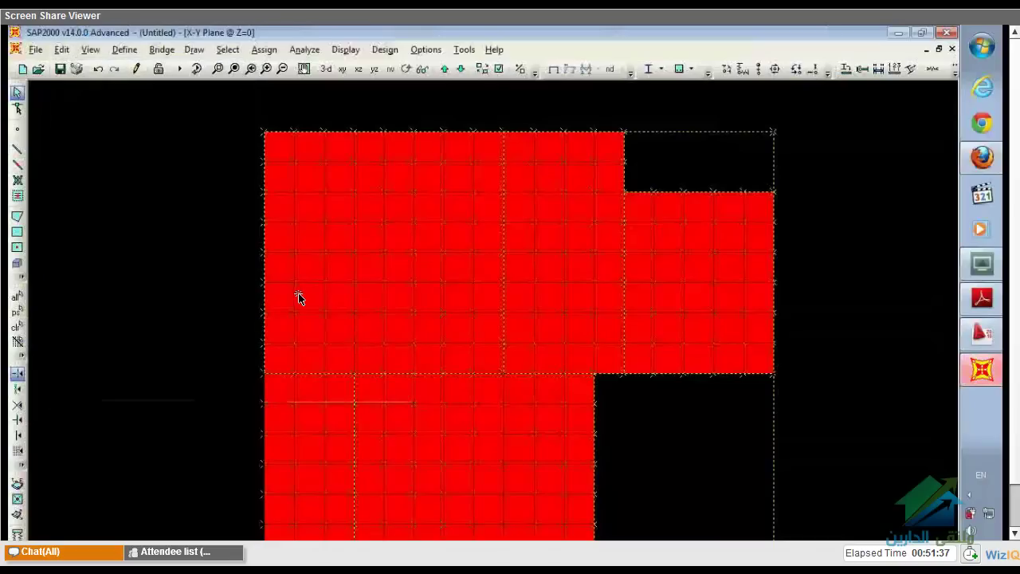
{"action": "left_click", "coordinate": [443, 315]}
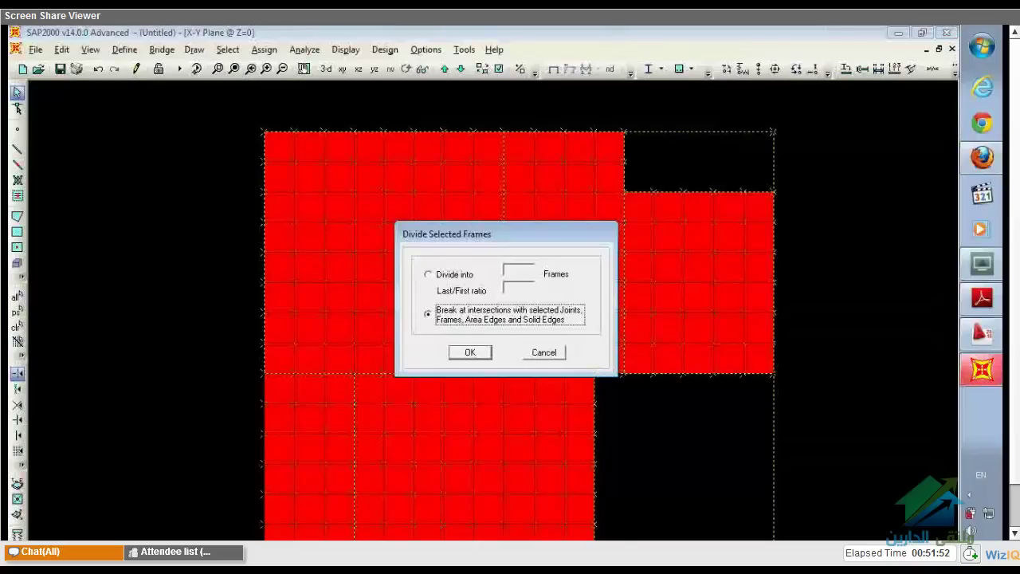
{"action": "key", "text": "Return"}
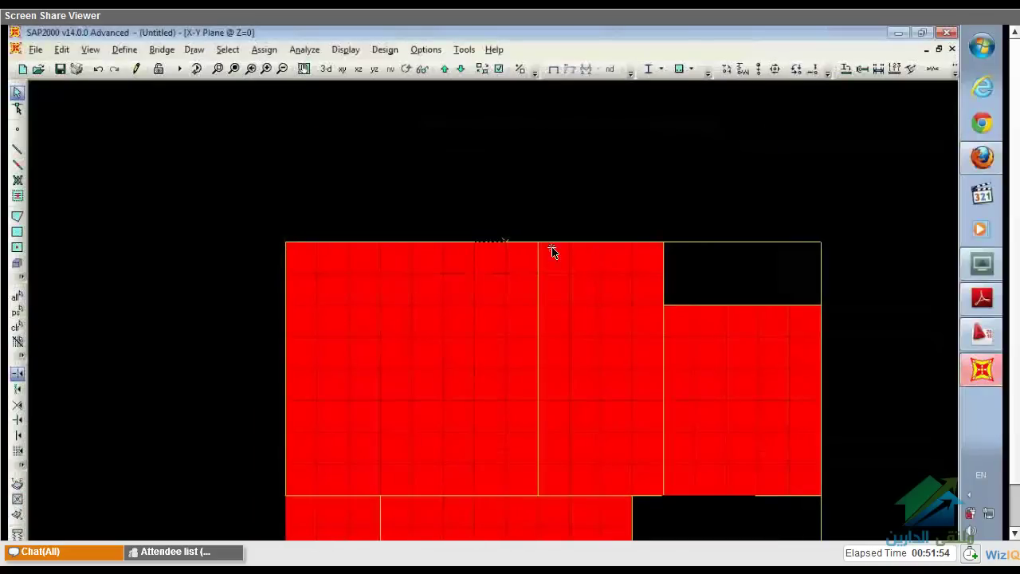
Select individual segments of the horizontal beam between the upper and middle bays to check that the frames are divided at the mesh
{"action": "scroll", "coordinate": [590, 173], "scroll_direction": "up", "scroll_amount": 1}
{"action": "left_click", "coordinate": [598, 373]}
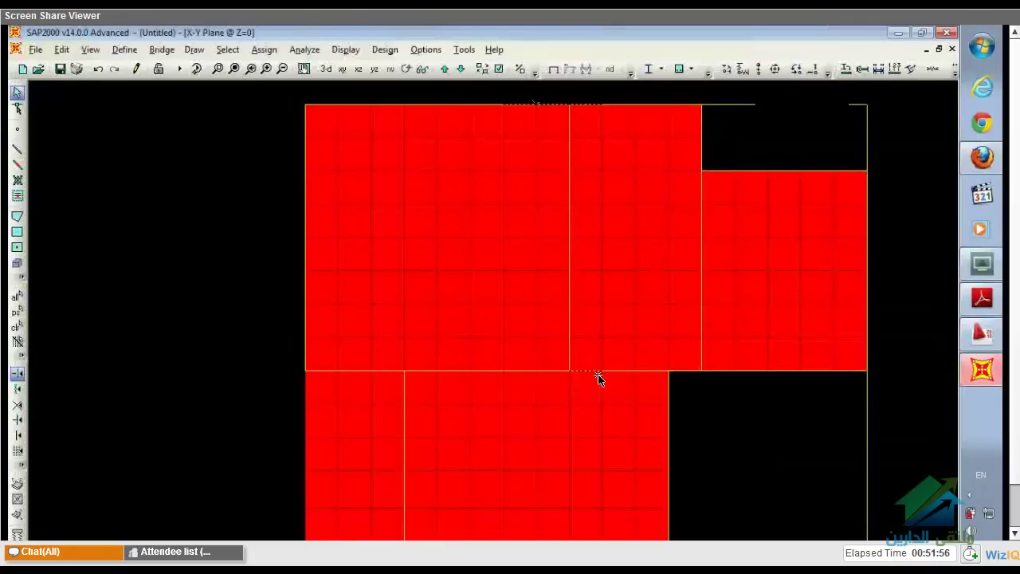
{"action": "left_click", "coordinate": [632, 375]}
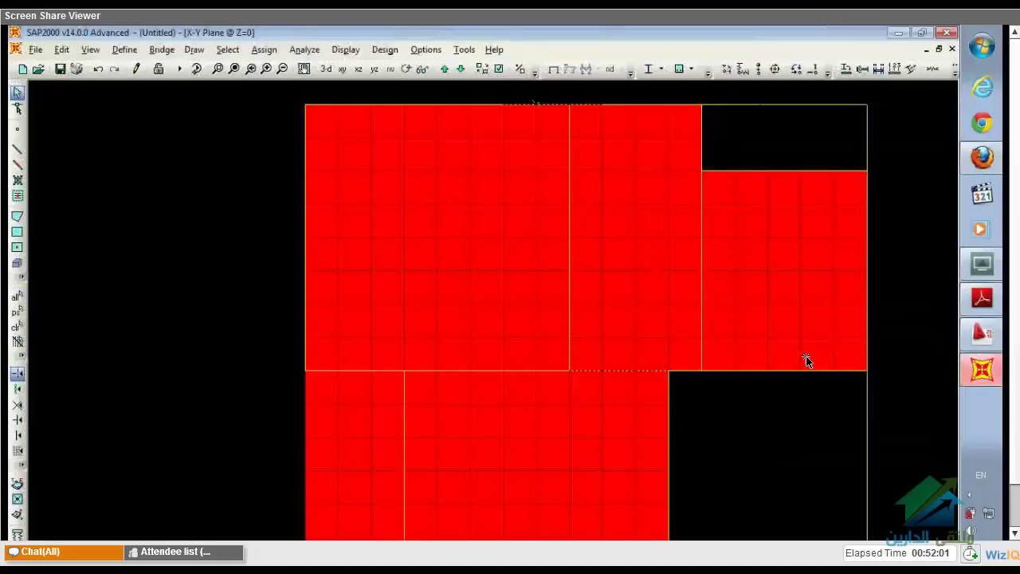
{"action": "middle_click_drag", "start_coordinate": [927, 86], "coordinate": [891, 100]}
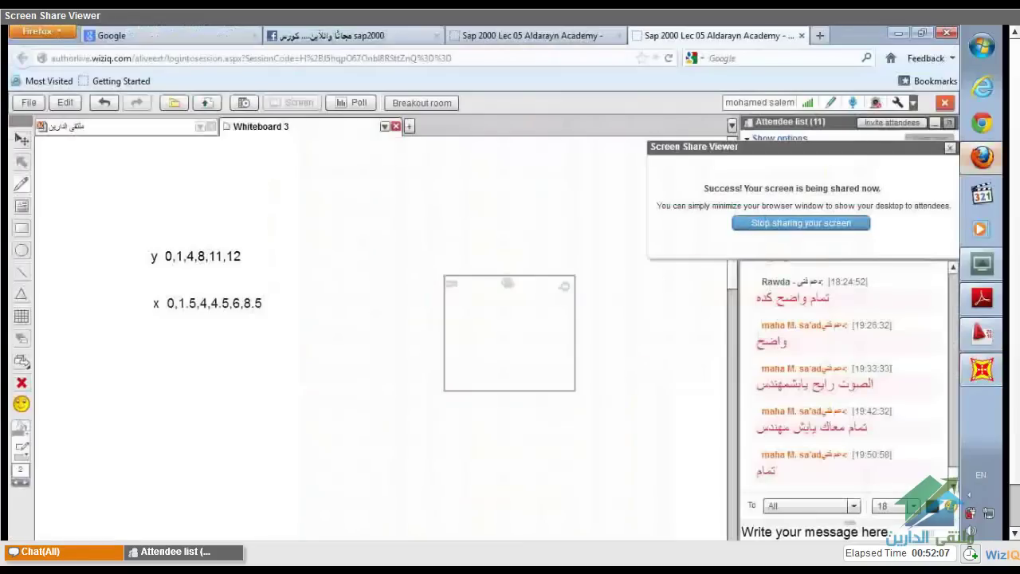
Mute the microphone in the Firefox online classroom, shift the screen sharing window slightly and return to SAP2000
{"action": "left_click", "coordinate": [853, 103]}
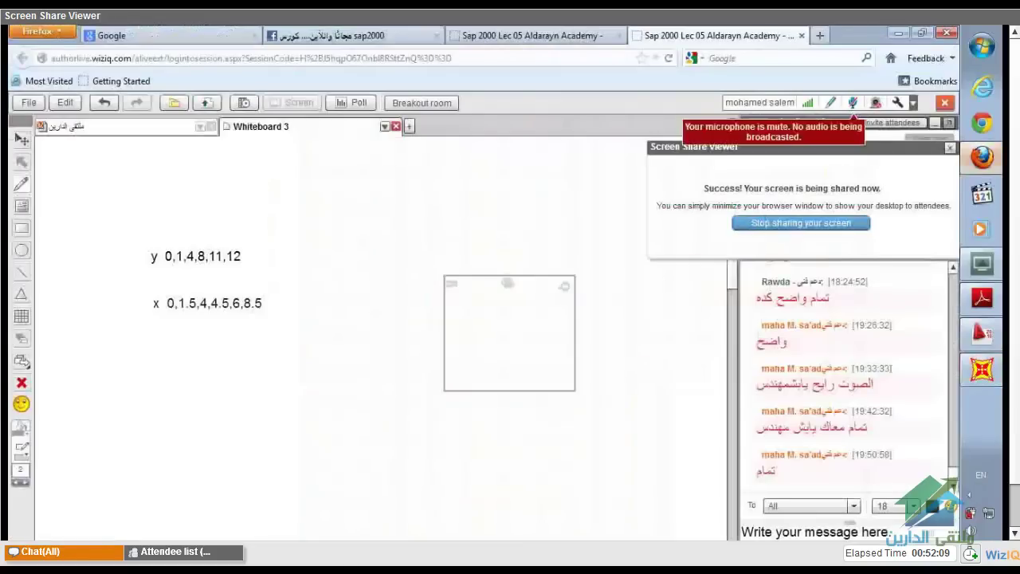
{"action": "scroll", "coordinate": [866, 107], "scroll_direction": "down", "scroll_amount": 2}
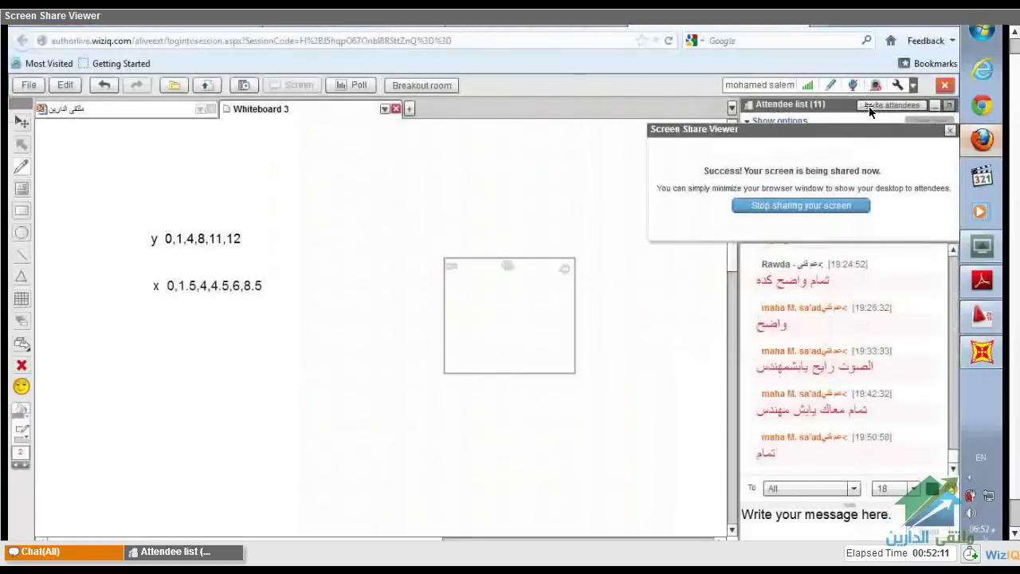
{"action": "scroll", "coordinate": [893, 328], "scroll_direction": "up", "scroll_amount": 2}
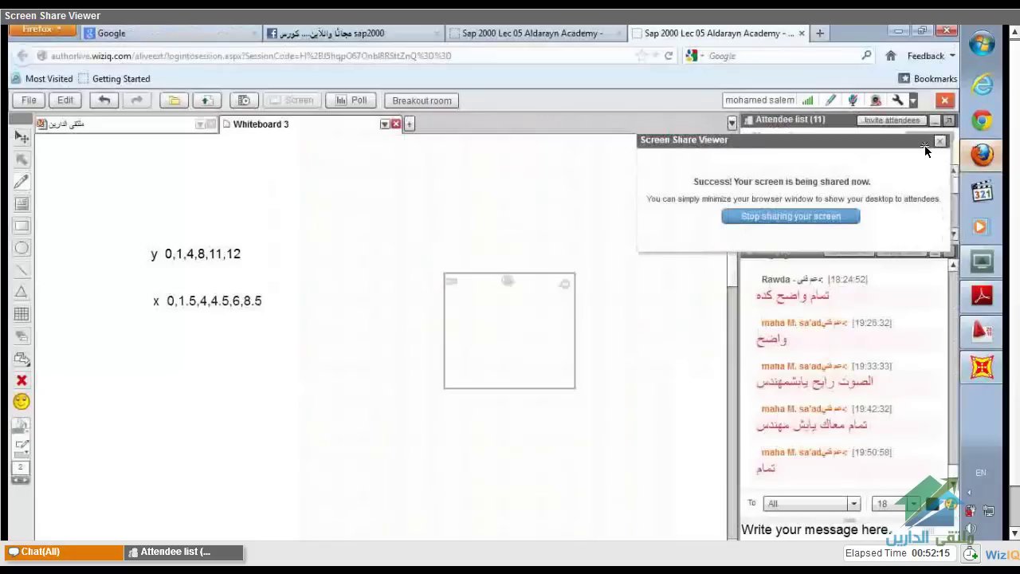
{"action": "left_click", "coordinate": [993, 163]}
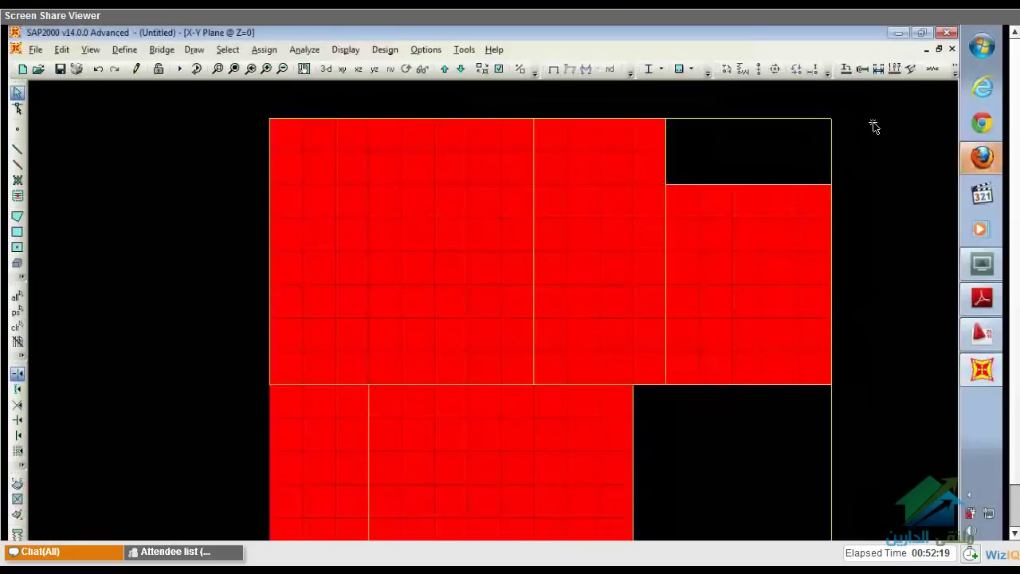
Switch to course.dxf in AutoCAD and examine the column positions along the upper bays of the floor plan
{"action": "left_click", "coordinate": [979, 275]}
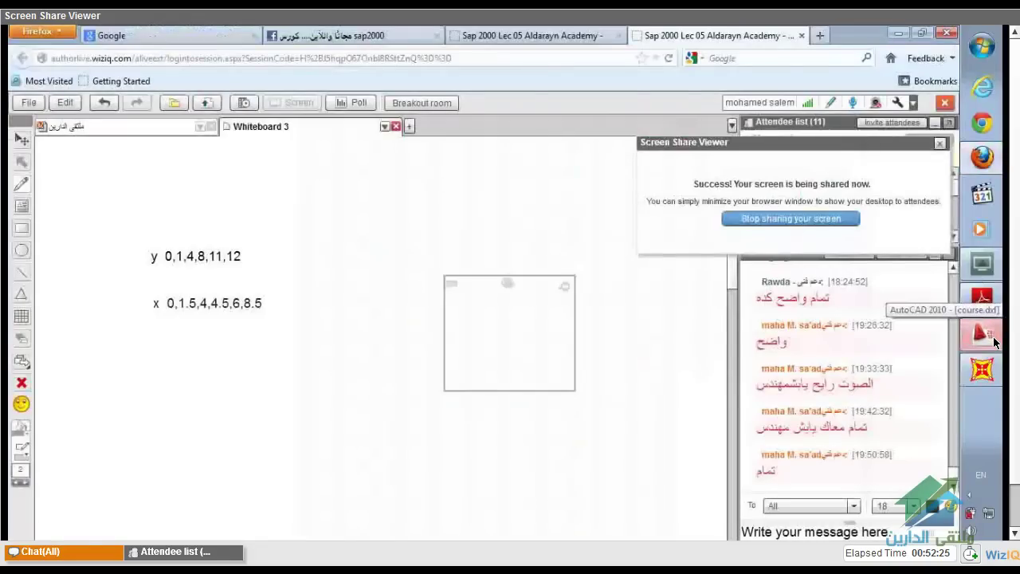
{"action": "left_click", "coordinate": [993, 339]}
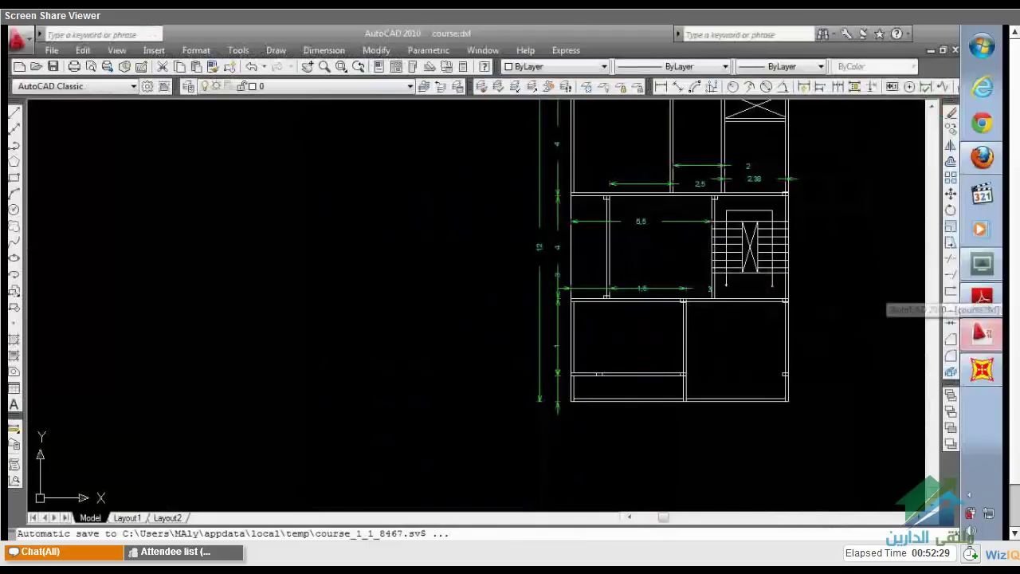
{"action": "middle_click_drag", "start_coordinate": [789, 258], "coordinate": [744, 329]}
{"action": "scroll", "coordinate": [744, 328], "scroll_direction": "up", "scroll_amount": 2}
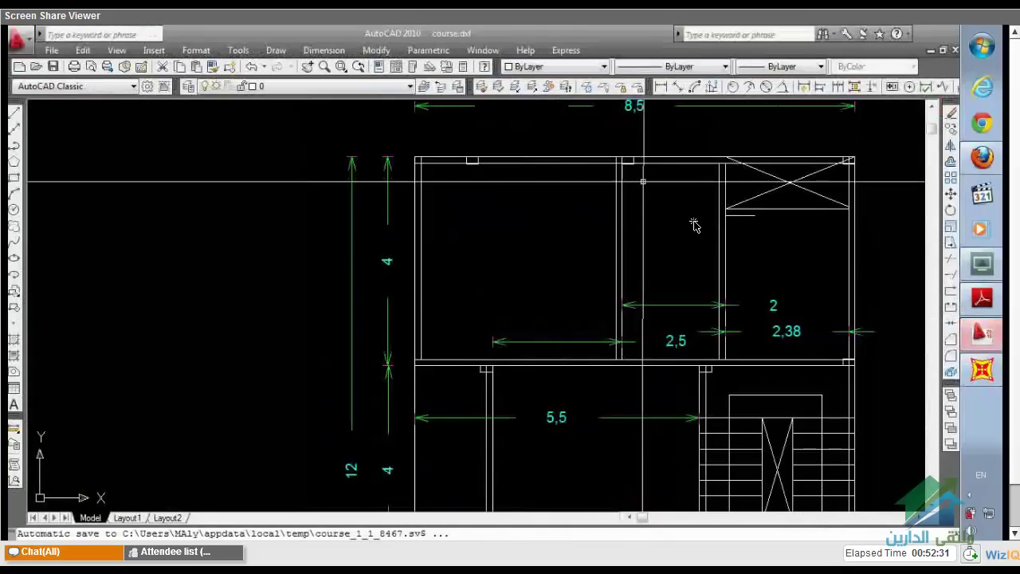
{"action": "scroll", "coordinate": [605, 224], "scroll_direction": "up", "scroll_amount": 2}
{"action": "mouse_move", "coordinate": [576, 238]}
{"action": "middle_mouse_down"}
{"action": "mouse_move", "coordinate": [574, 228]}
{"action": "mouse_move", "coordinate": [575, 247]}
{"action": "middle_mouse_up"}
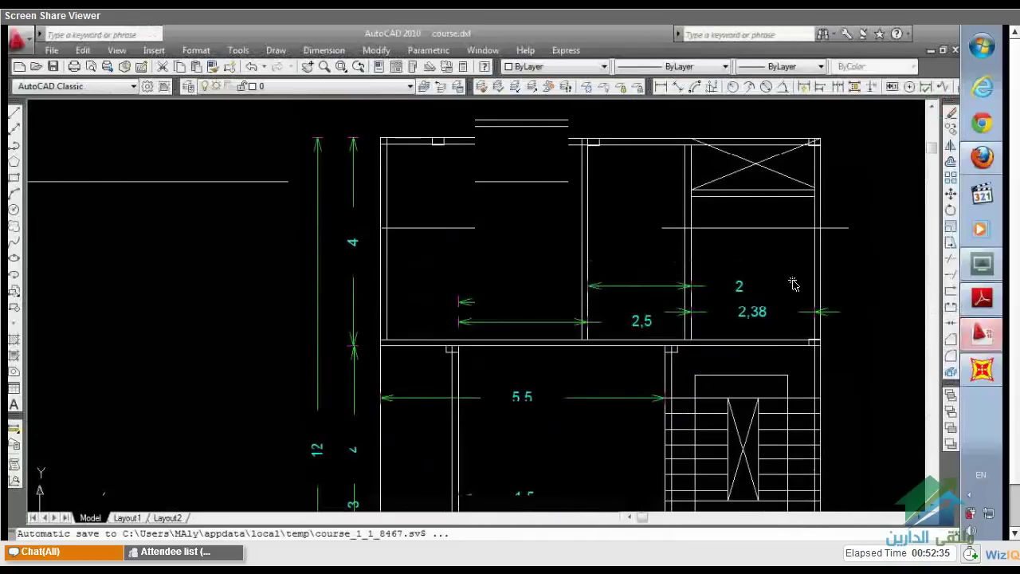
Return to SAP2000, make the joints visible in the plan and select the joint at the plan's upper-right corner
{"action": "key", "text": "alt+Tab"}
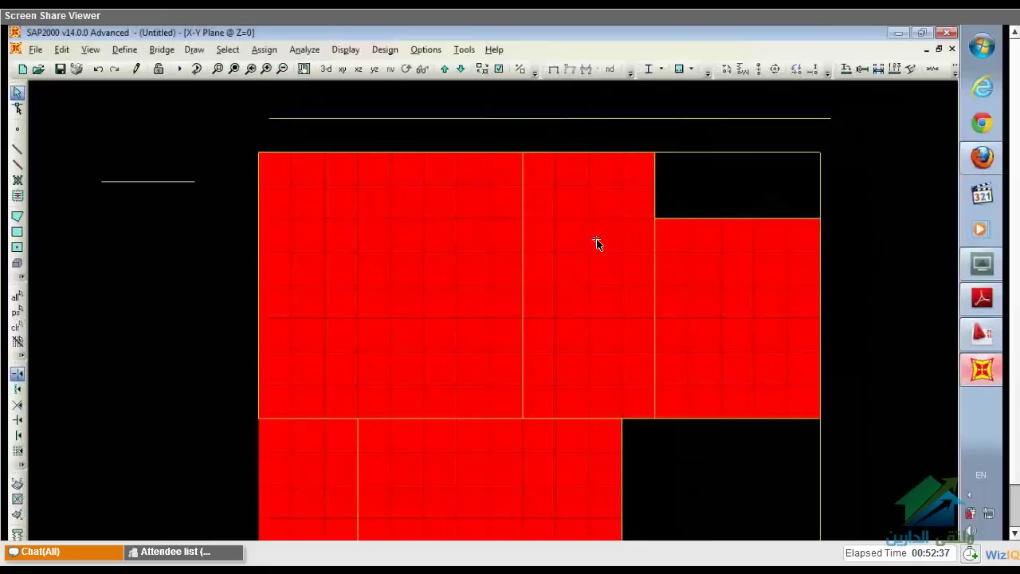
{"action": "left_click", "coordinate": [18, 132]}
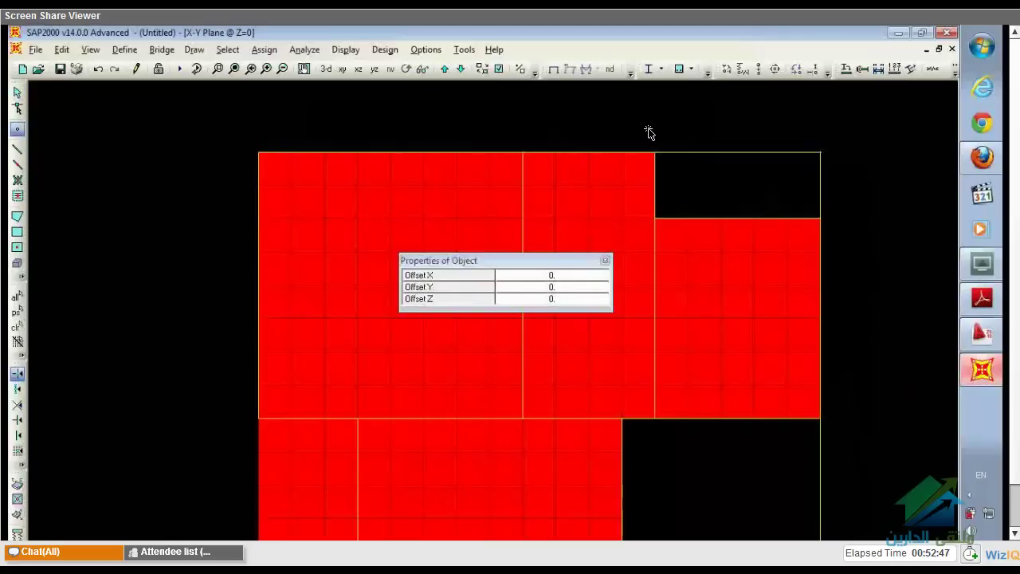
{"action": "key", "text": "Escape"}
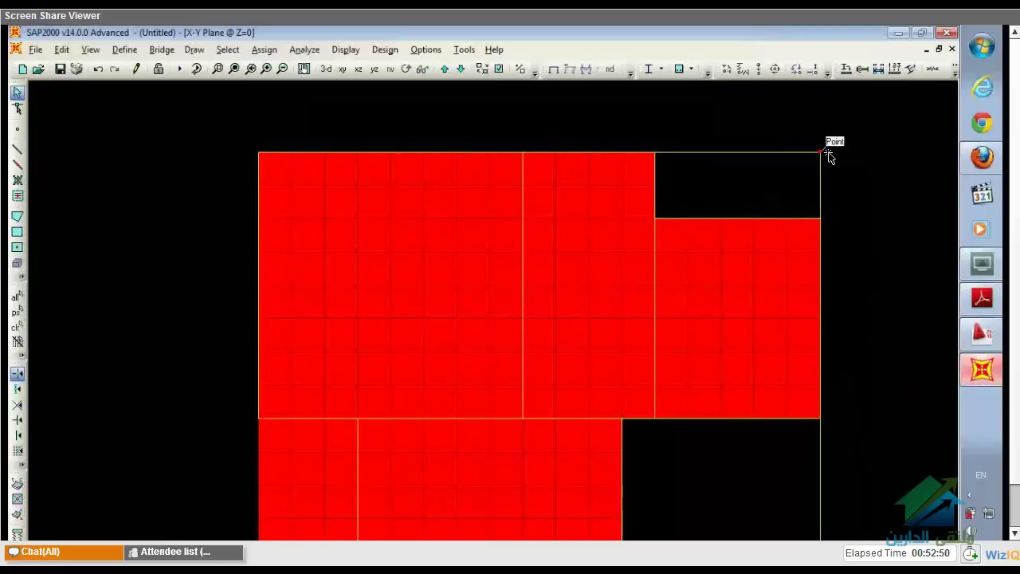
{"action": "middle_click_drag", "start_coordinate": [798, 151], "coordinate": [769, 164]}
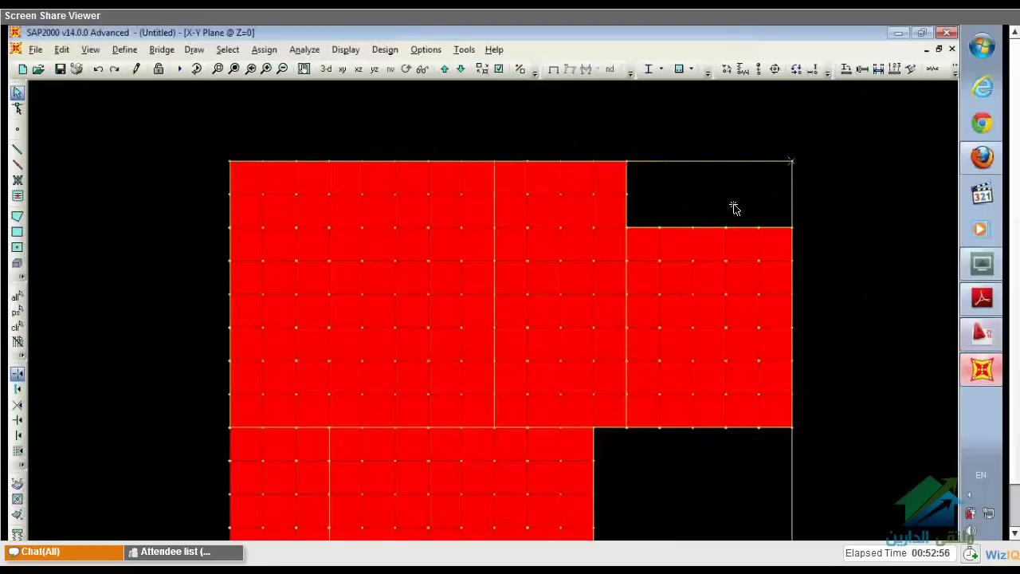
Select the remaining joints at the column positions of the AutoCAD plan and assign pinned restraints to them
{"action": "left_click", "coordinate": [998, 335]}
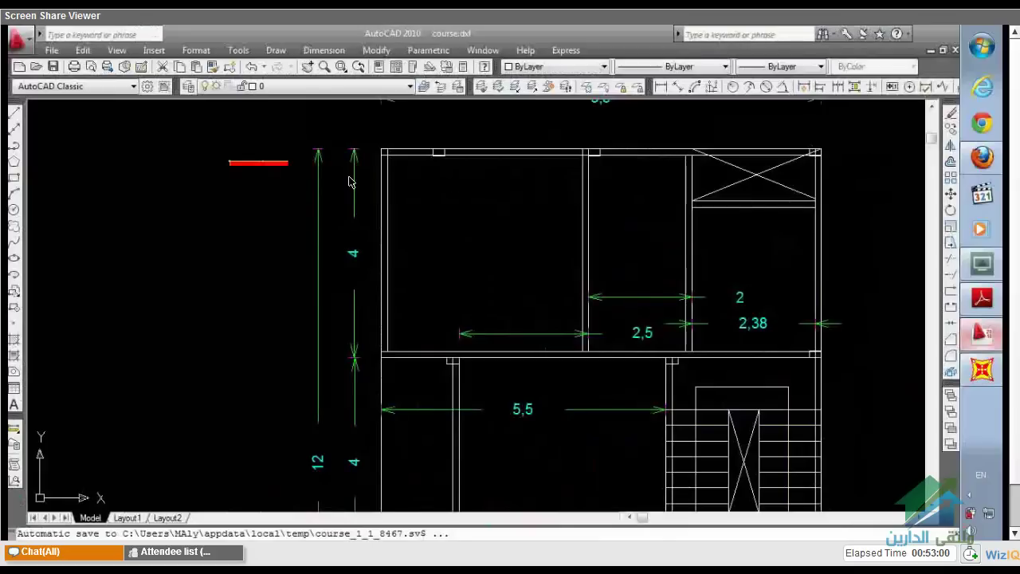
{"action": "key", "text": "alt+Tab"}
{"action": "left_click_drag", "start_coordinate": [282, 146], "coordinate": [311, 172]}
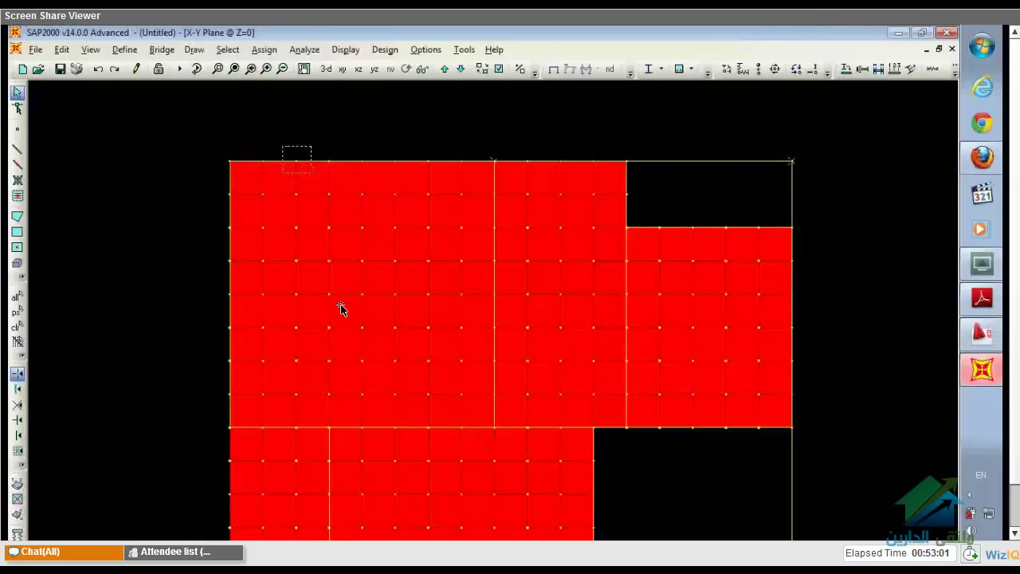
{"action": "middle_click_drag", "start_coordinate": [333, 422], "coordinate": [354, 312]}
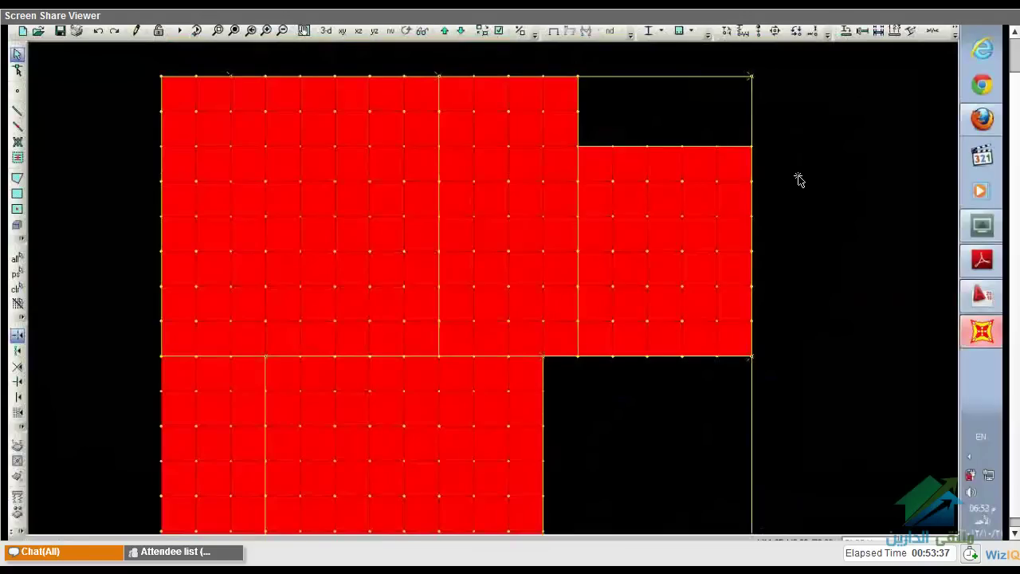
{"action": "left_click", "coordinate": [981, 296]}
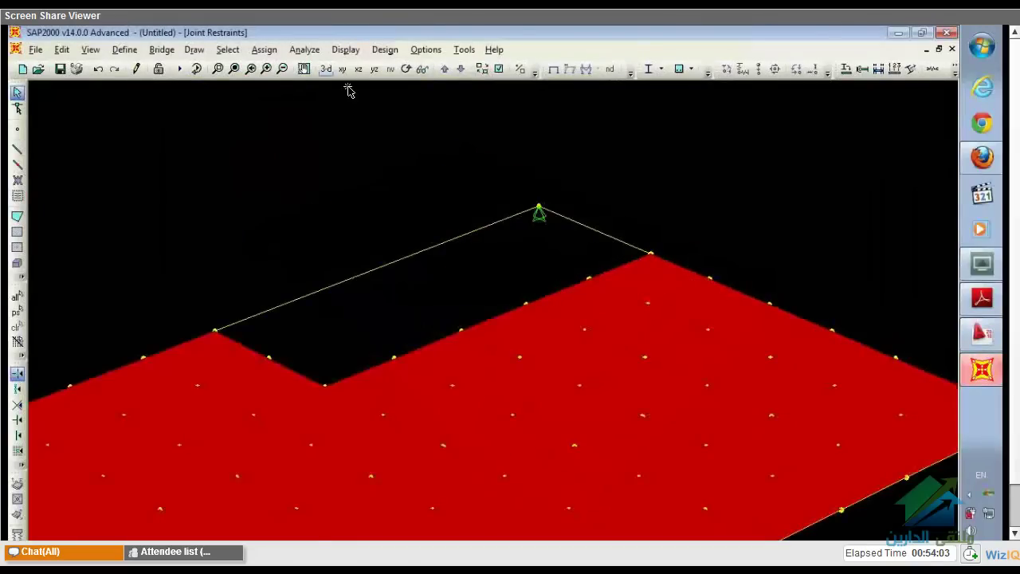
Return to the X-Y plan view and examine the support locations across all bays of the floor
{"action": "left_click", "coordinate": [342, 70]}
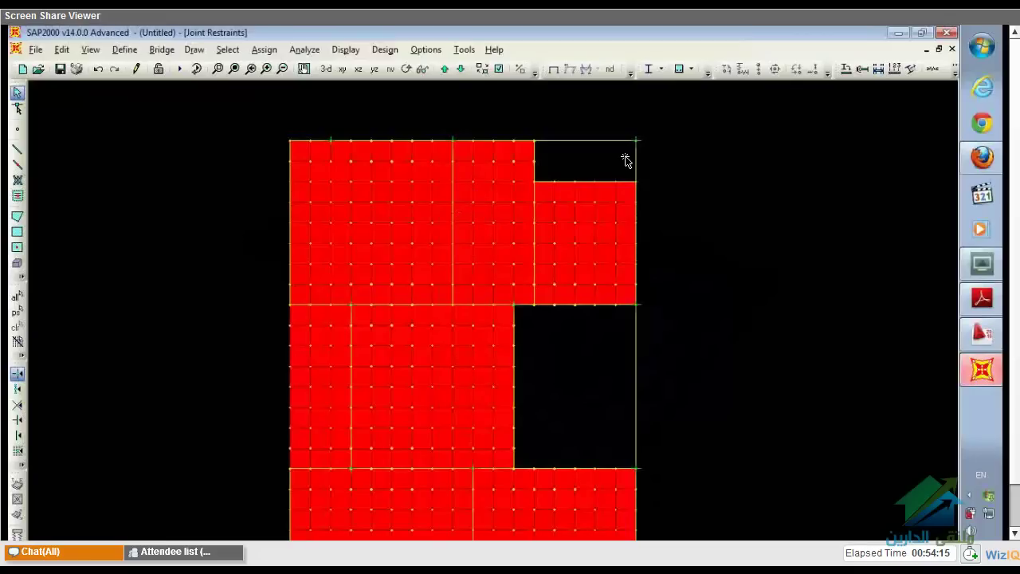
{"action": "middle_click_drag", "start_coordinate": [557, 157], "coordinate": [585, 167]}
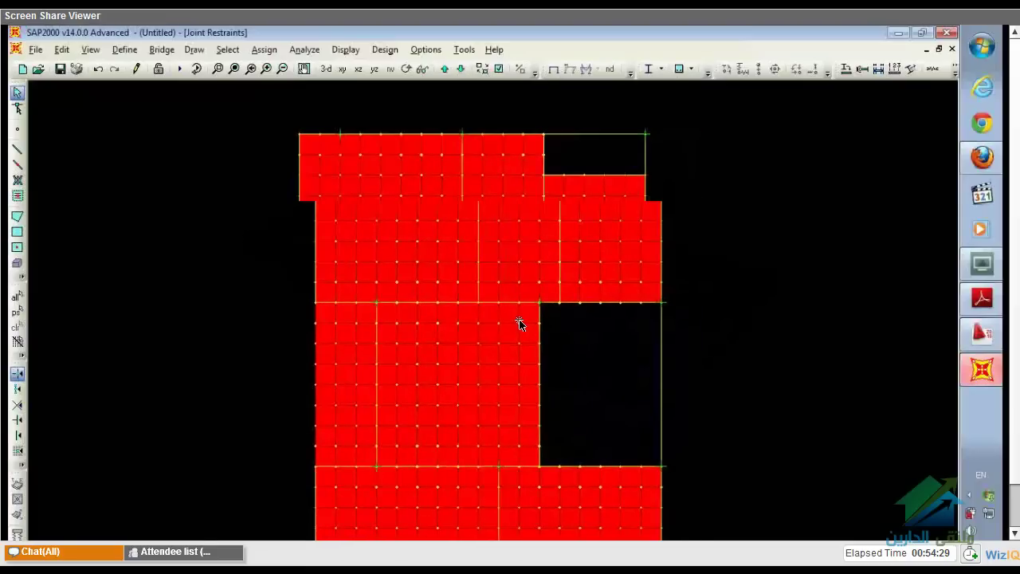
{"action": "middle_click_drag", "start_coordinate": [520, 323], "coordinate": [463, 303]}
{"action": "middle_click_drag", "start_coordinate": [500, 433], "coordinate": [575, 363]}
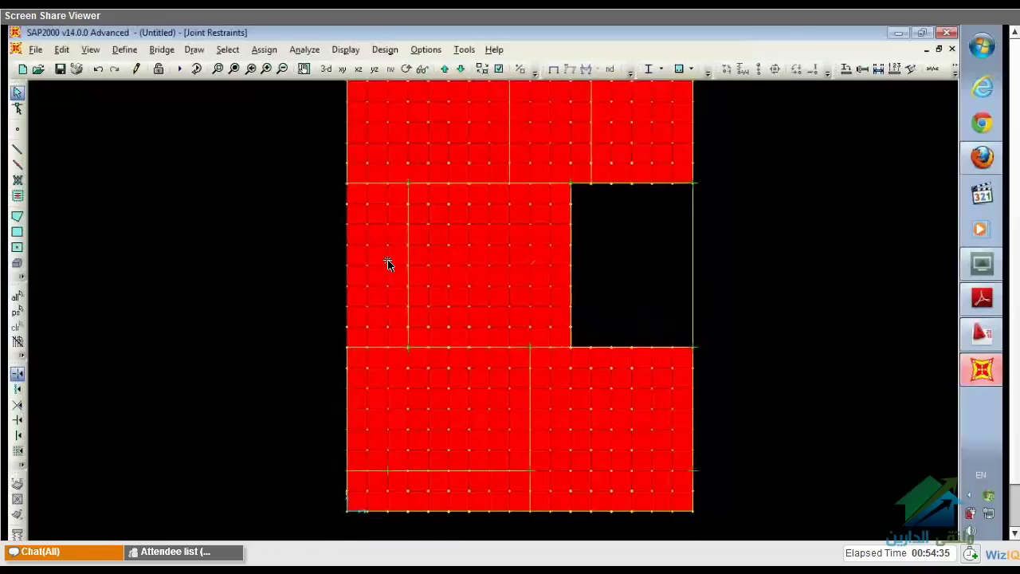
{"action": "scroll", "coordinate": [389, 263], "scroll_direction": "down", "scroll_amount": 1}
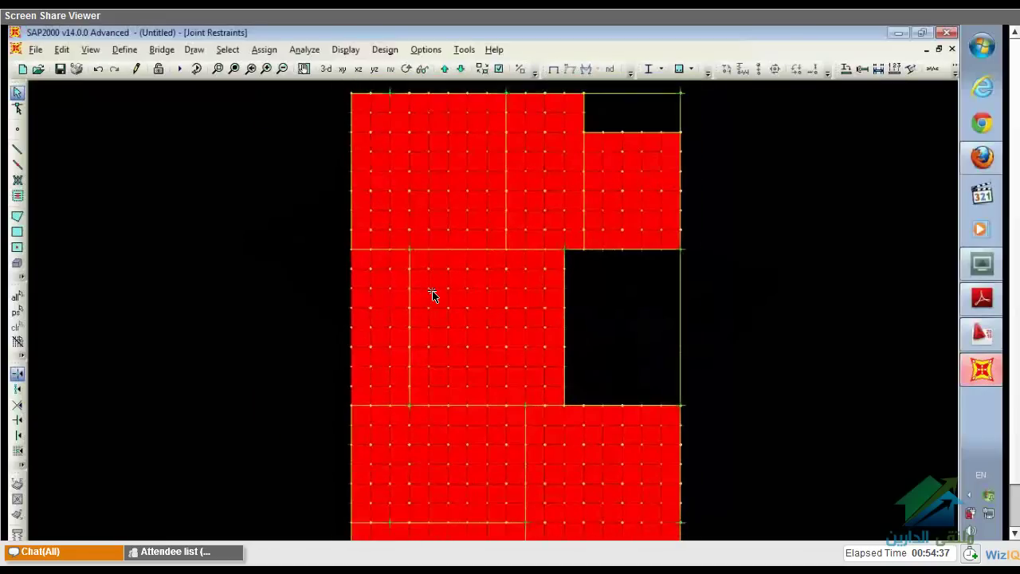
{"action": "scroll", "coordinate": [430, 293], "scroll_direction": "down", "scroll_amount": 1}
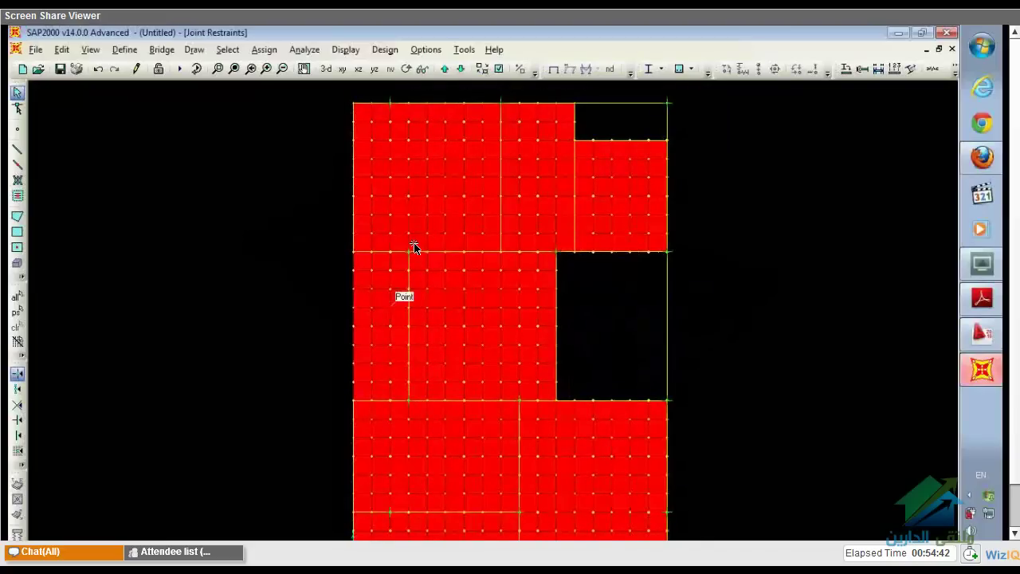
{"action": "scroll", "coordinate": [413, 244], "scroll_direction": "up", "scroll_amount": 1}
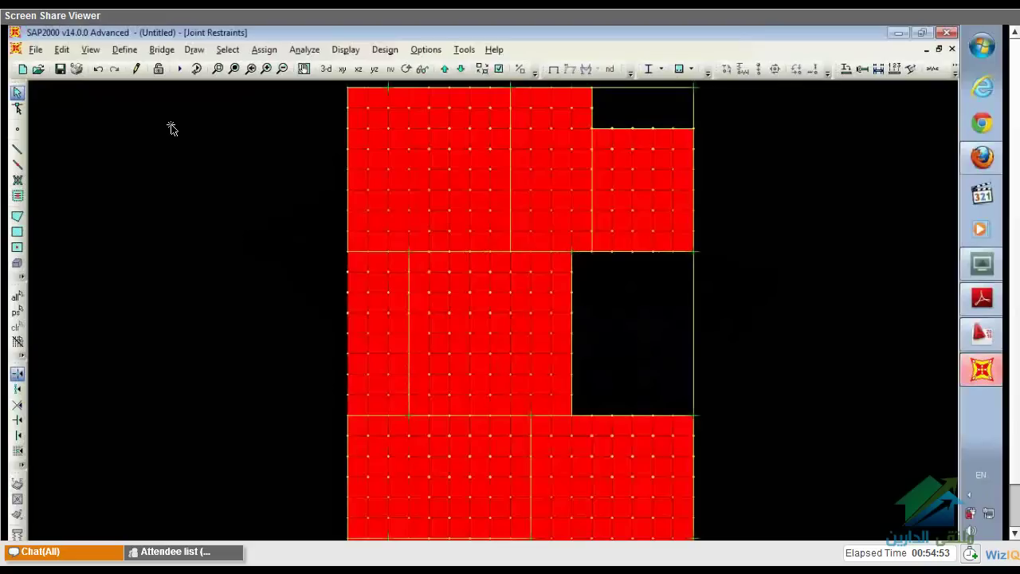
Try to define a load pattern named live of type LIVE with a self-weight multiplier of 0
{"action": "left_click", "coordinate": [106, 51]}
{"action": "left_click", "coordinate": [169, 259]}
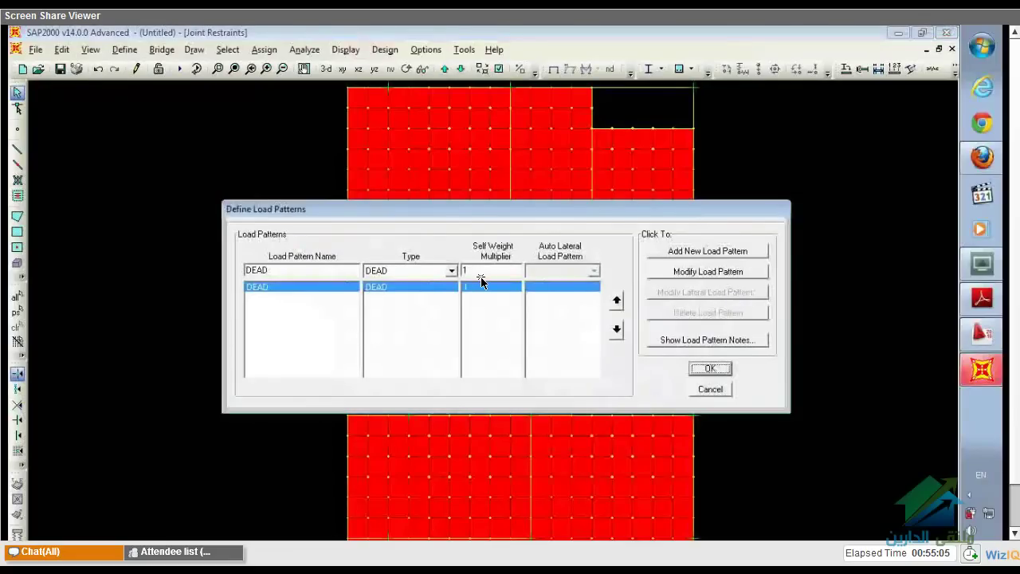
{"action": "left_click", "coordinate": [290, 273]}
{"action": "double_click", "coordinate": [291, 272]}
{"action": "type", "text": "live"}
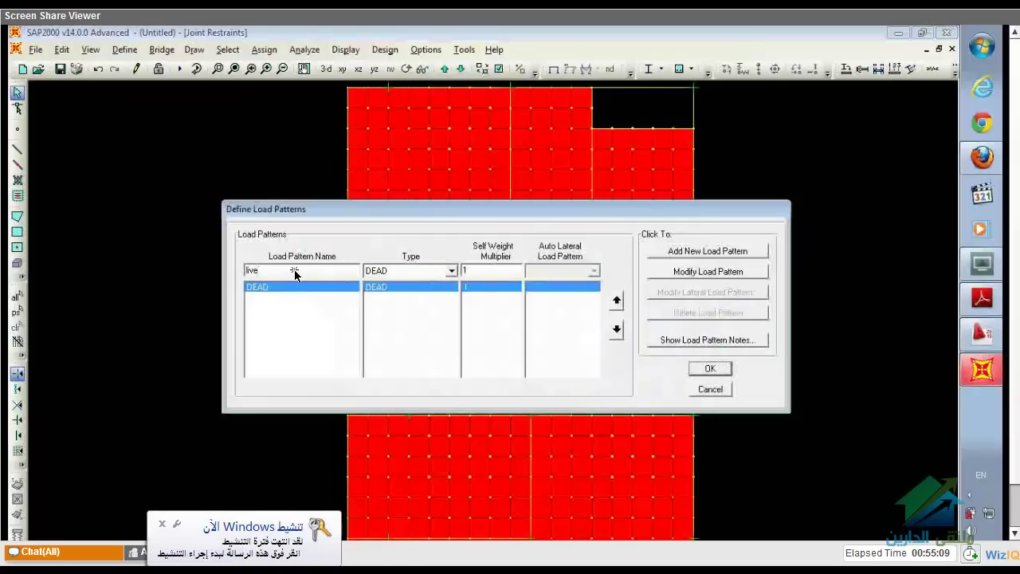
{"action": "left_click", "coordinate": [430, 271]}
{"action": "left_click", "coordinate": [411, 299]}
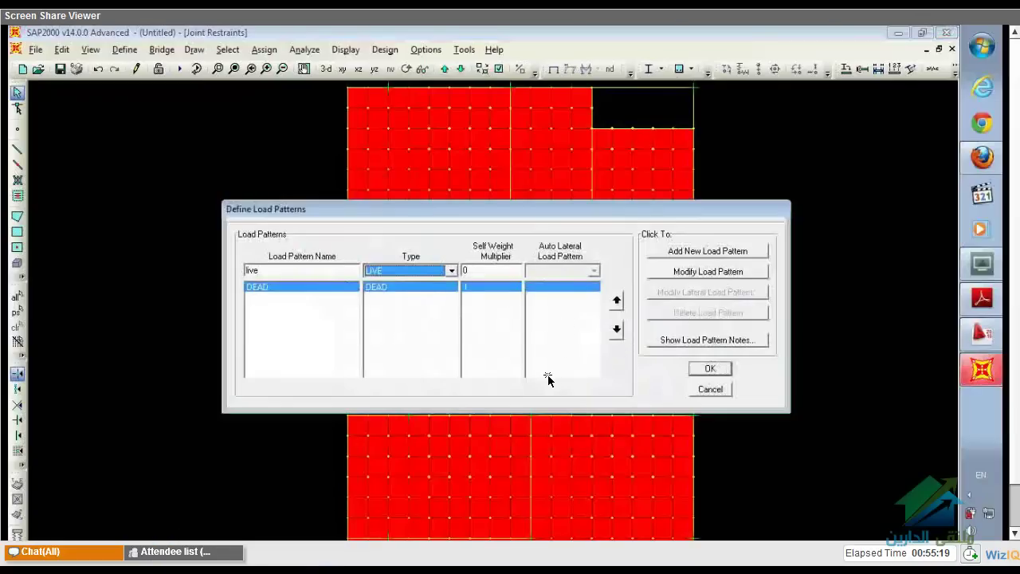
{"action": "key", "text": "Escape"}
{"action": "scroll", "coordinate": [590, 319], "scroll_direction": "up", "scroll_amount": 1}
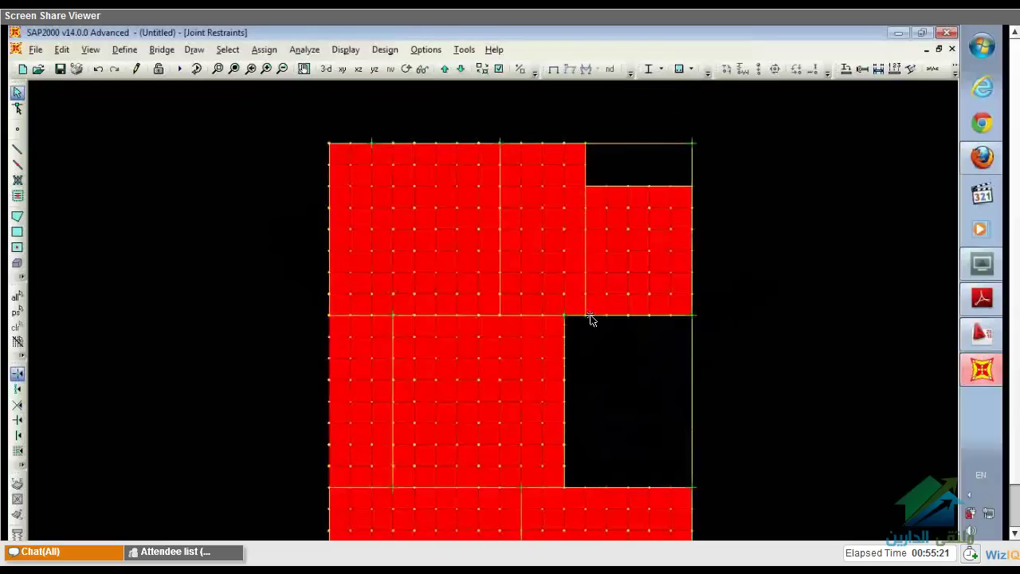
{"action": "scroll", "coordinate": [664, 351], "scroll_direction": "up", "scroll_amount": 1}
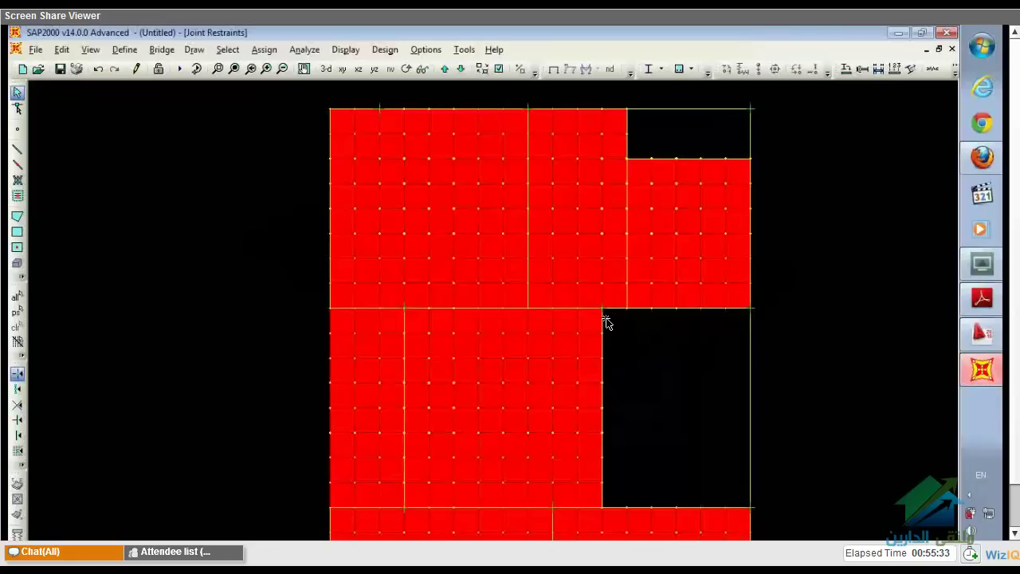
{"action": "scroll", "coordinate": [686, 378], "scroll_direction": "up", "scroll_amount": 1}
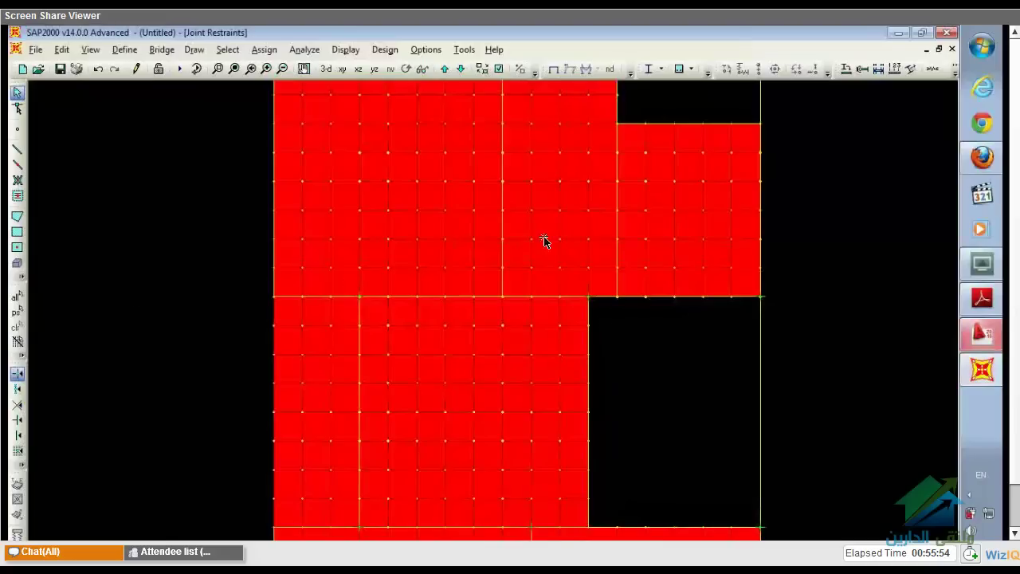
Switch to the whiteboard in Firefox and add a text note with the wall height hwall = 3-.6=2.4
{"action": "key", "text": "alt+Tab"}
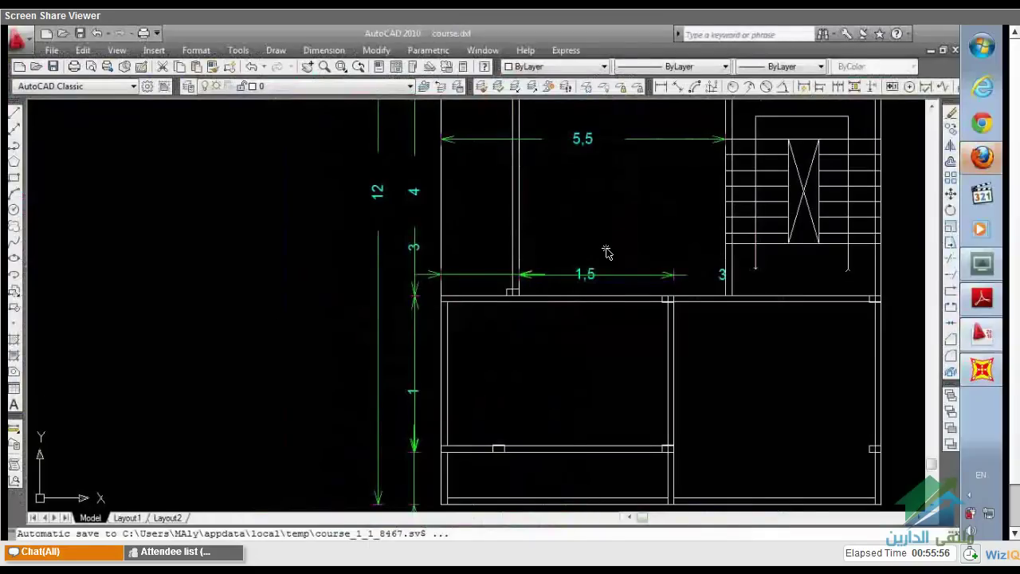
{"action": "key", "text": "alt+Tab"}
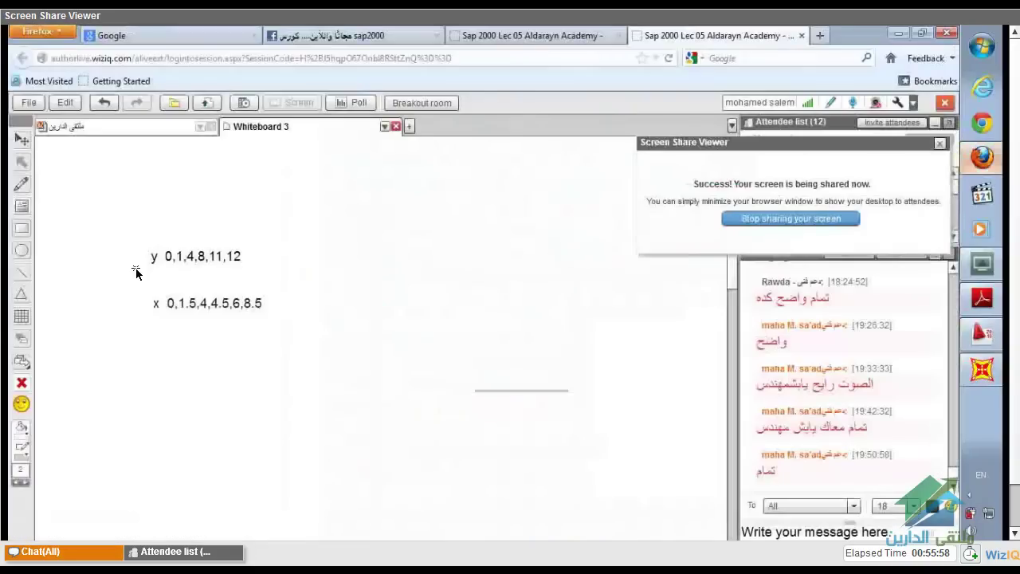
{"action": "left_click", "coordinate": [228, 385]}
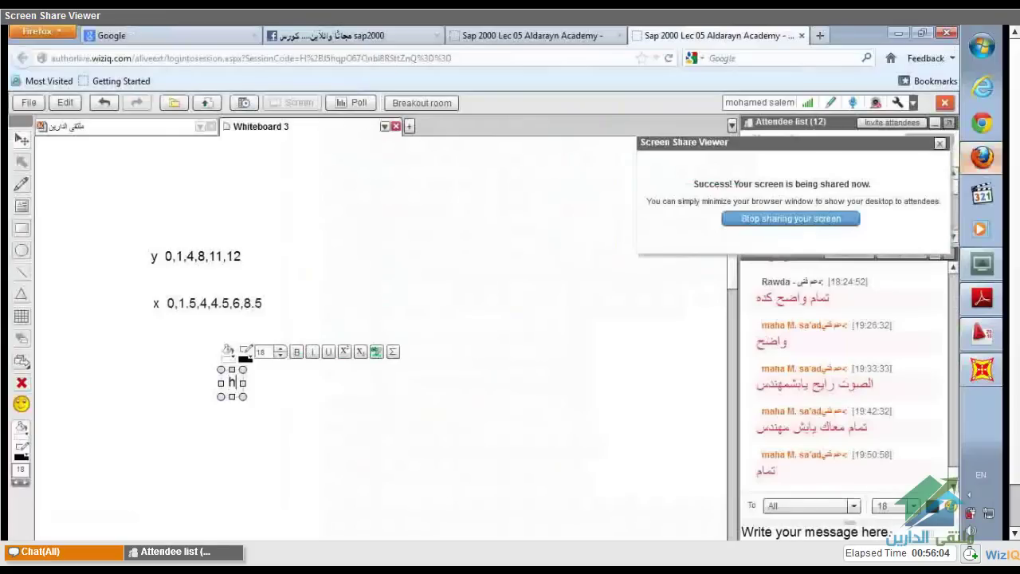
{"action": "type", "text": "hwall = "}
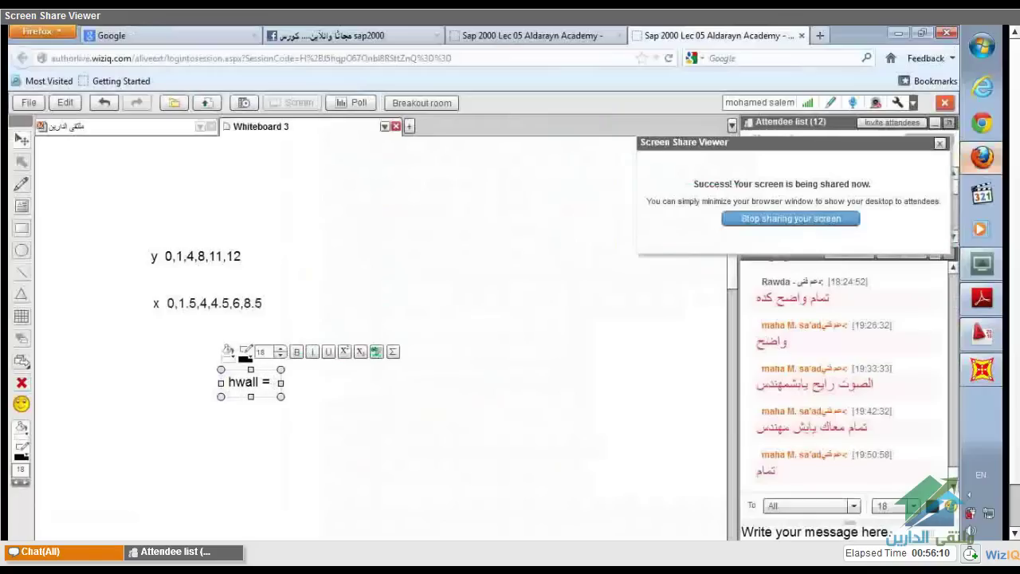
{"action": "type", "text": "3-.6"}
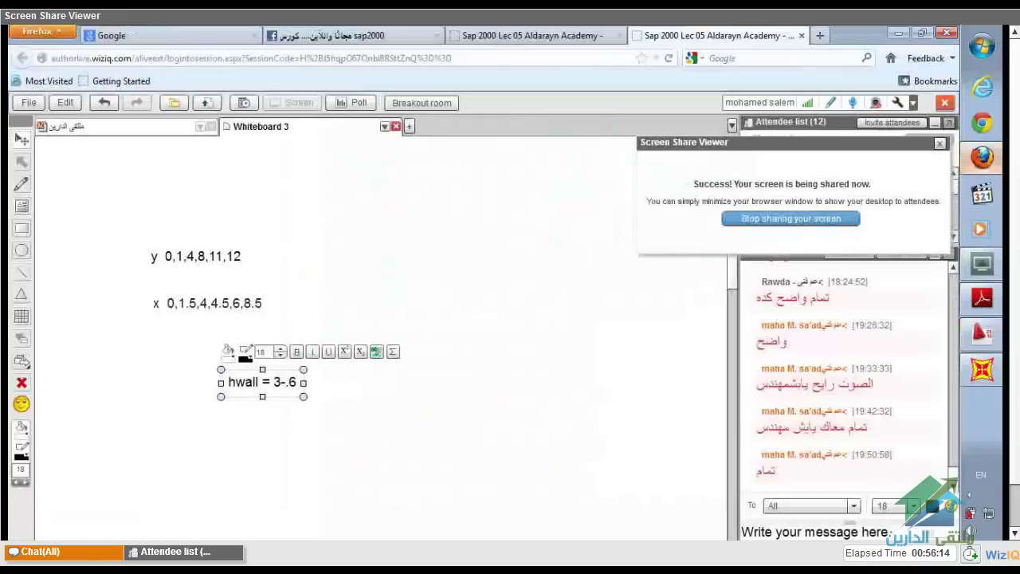
{"action": "type", "text": "=2.4"}
{"action": "key", "text": "Return"}
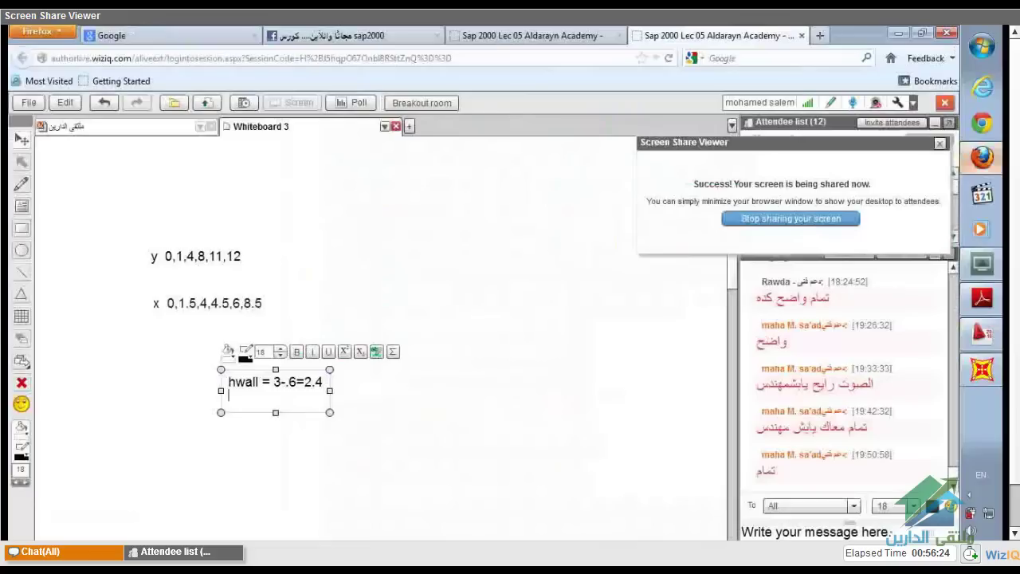
Add the wall density y= 850 kg/m3 and the own-weight expression o.w= .85*2.4*.12= on new lines of the note
{"action": "type", "text": "y= 850 kg/m3"}
{"action": "key", "text": "Return"}
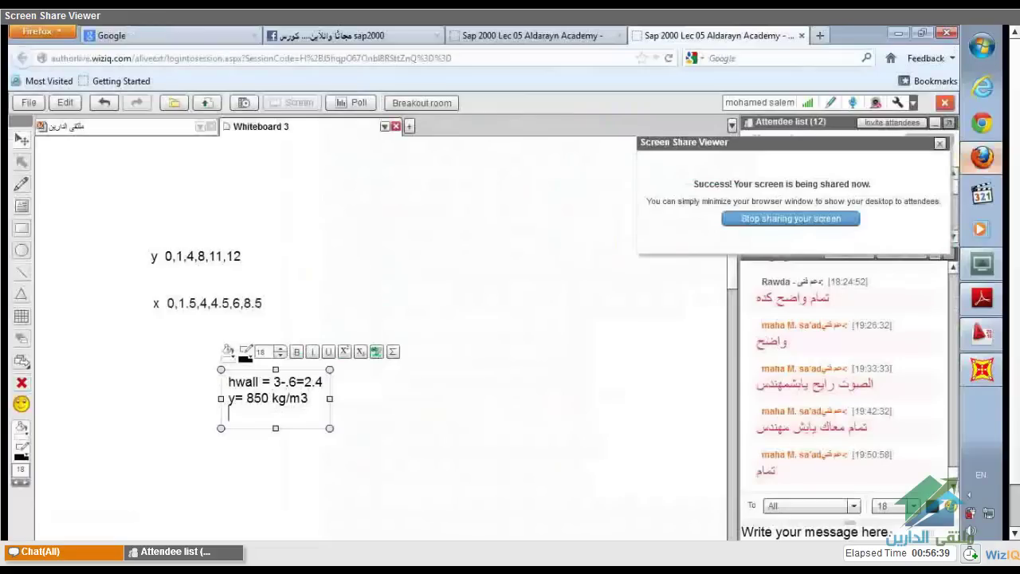
{"action": "type", "text": "o.w= .85*"}
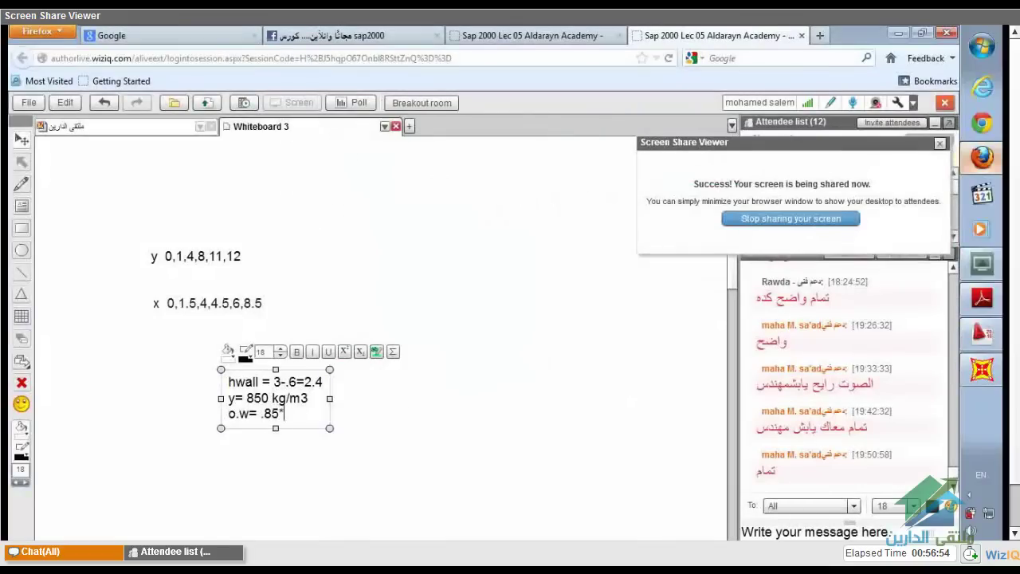
{"action": "type", "text": "2.4*.12"}
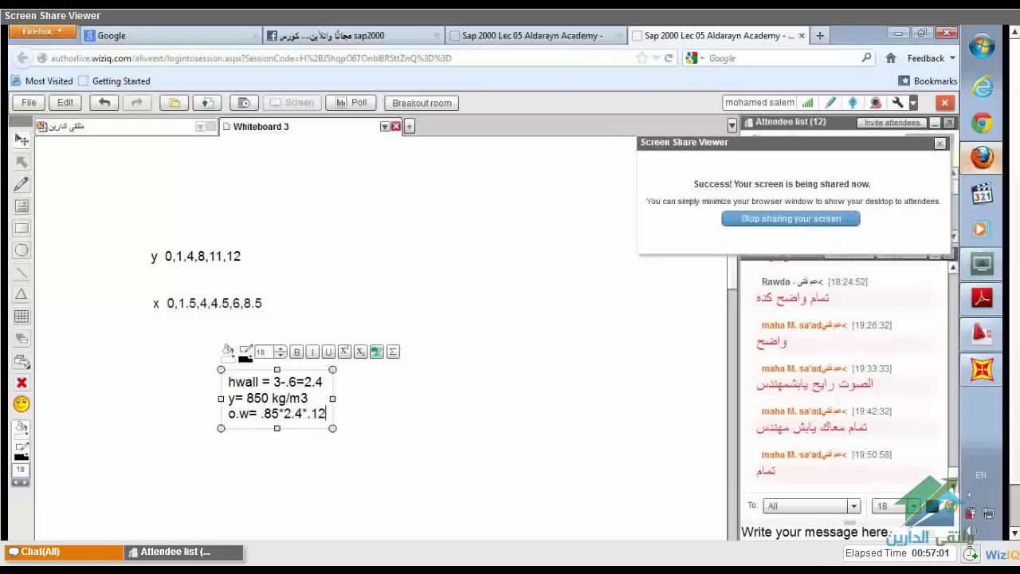
{"action": "type", "text": "="}
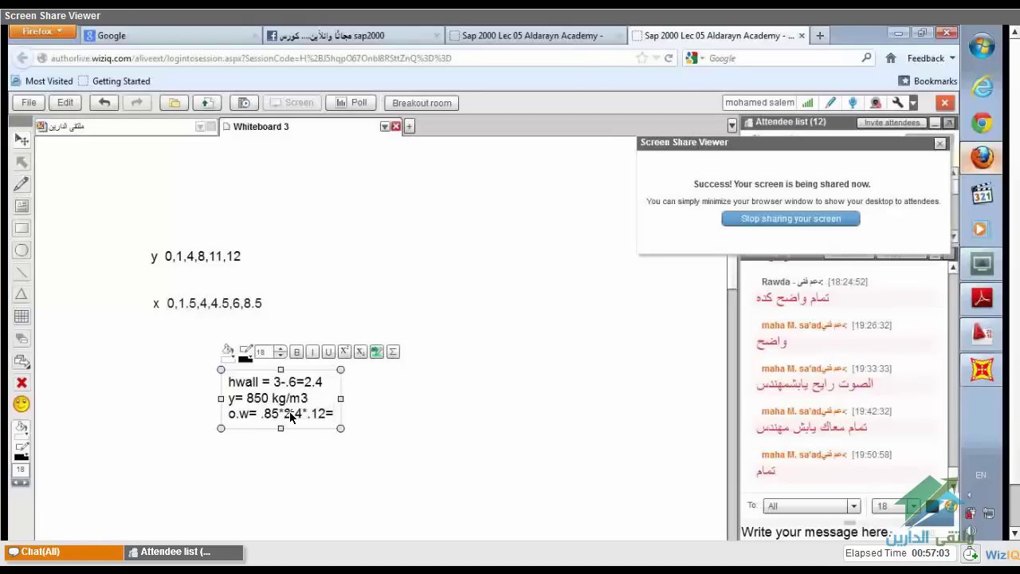
Open the Windows Calculator
{"action": "scroll", "coordinate": [358, 433], "scroll_direction": "down", "scroll_amount": 1}
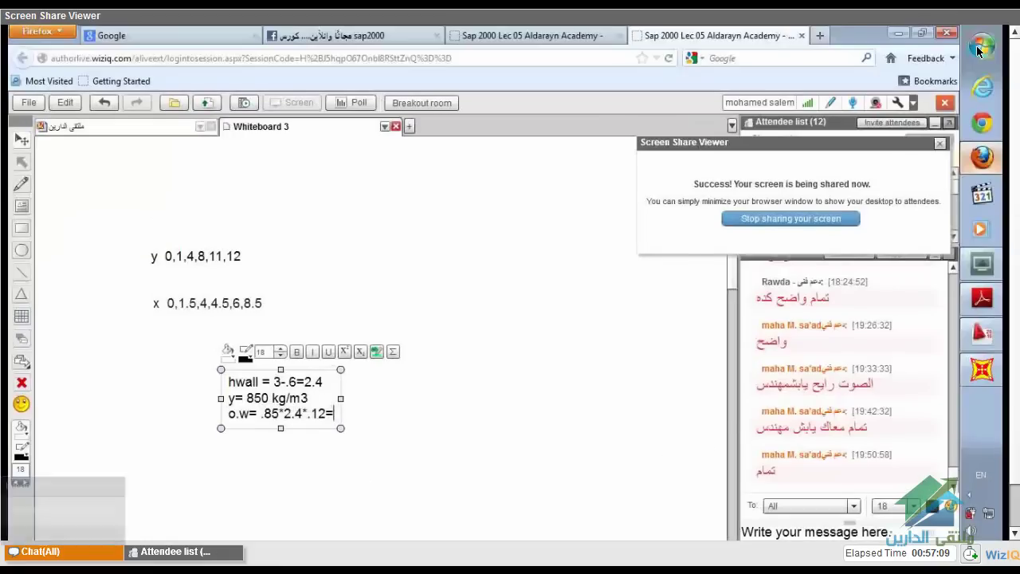
{"action": "left_click", "coordinate": [978, 48]}
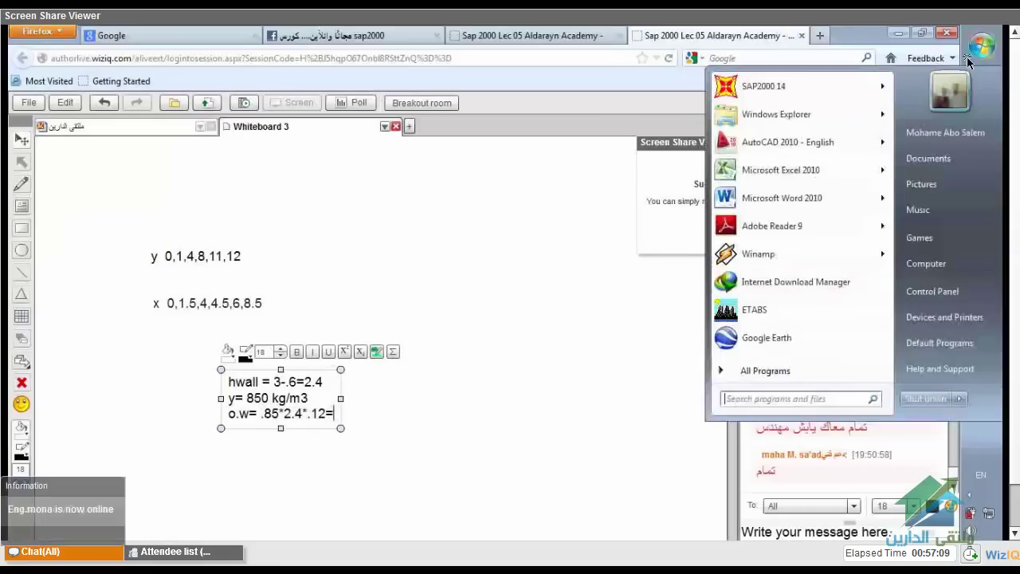
{"action": "left_click", "coordinate": [762, 371]}
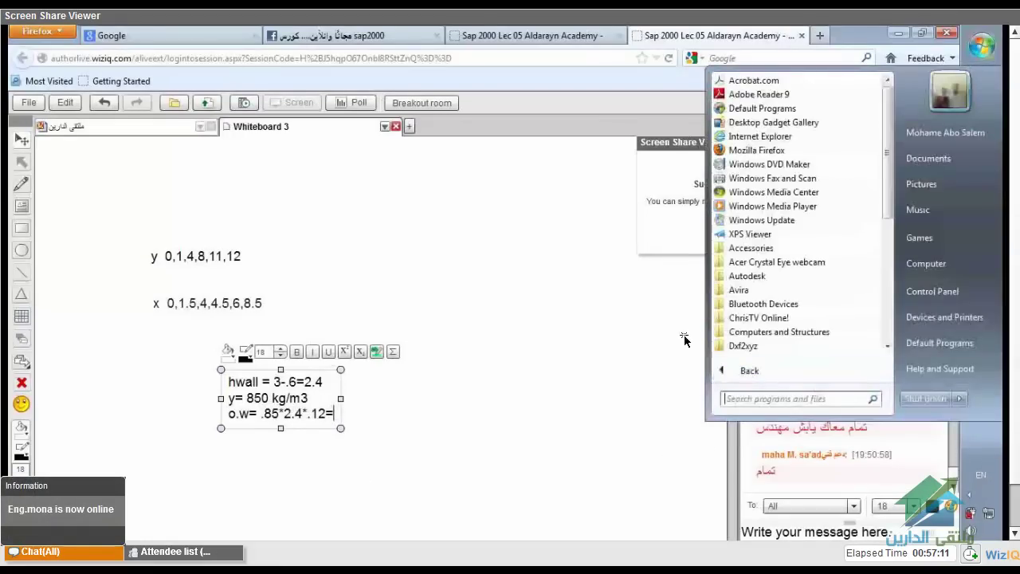
{"action": "left_click", "coordinate": [773, 249]}
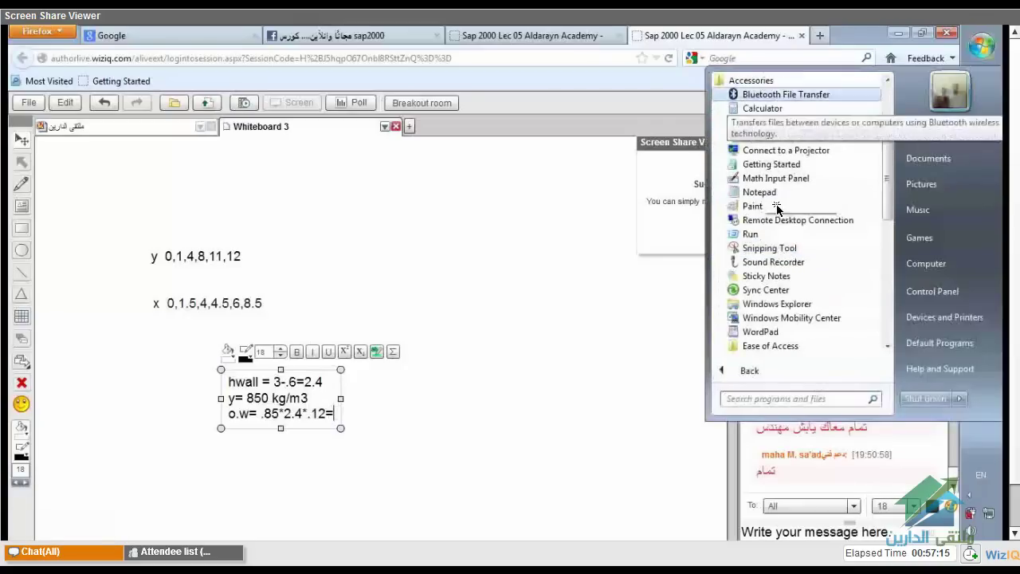
{"action": "left_click", "coordinate": [763, 108]}
Calculate the wall's own weight as 0.85 × 0.12 × 2.4, then clear the calculator
{"action": "left_click", "coordinate": [218, 365]}
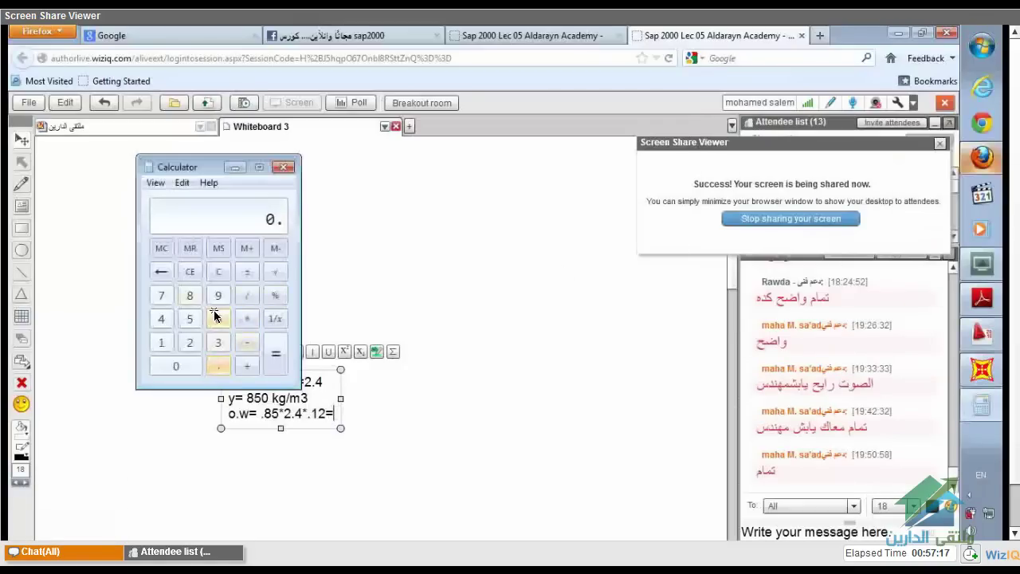
{"action": "left_click", "coordinate": [190, 295]}
{"action": "left_click", "coordinate": [190, 319]}
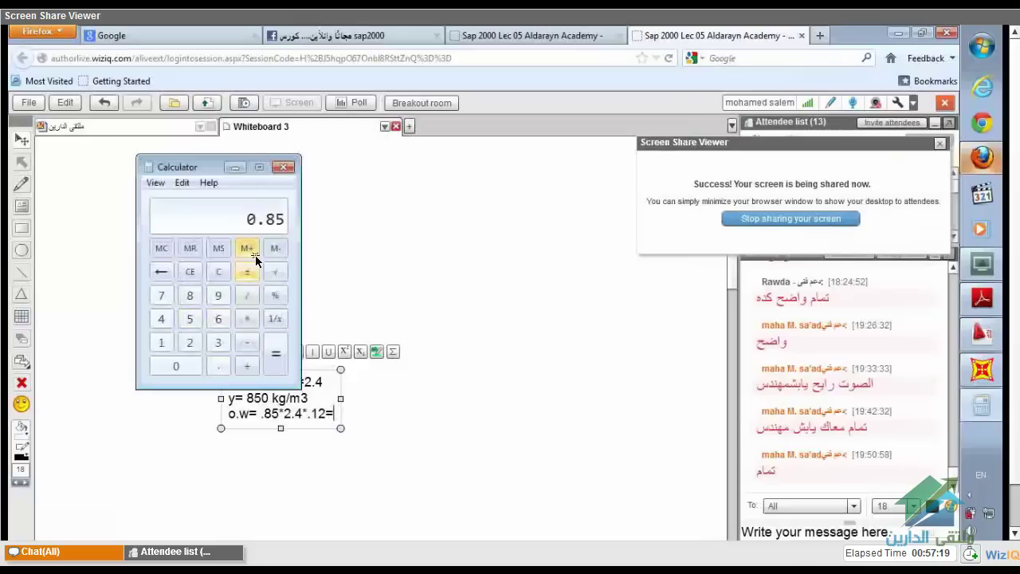
{"action": "left_click", "coordinate": [247, 319]}
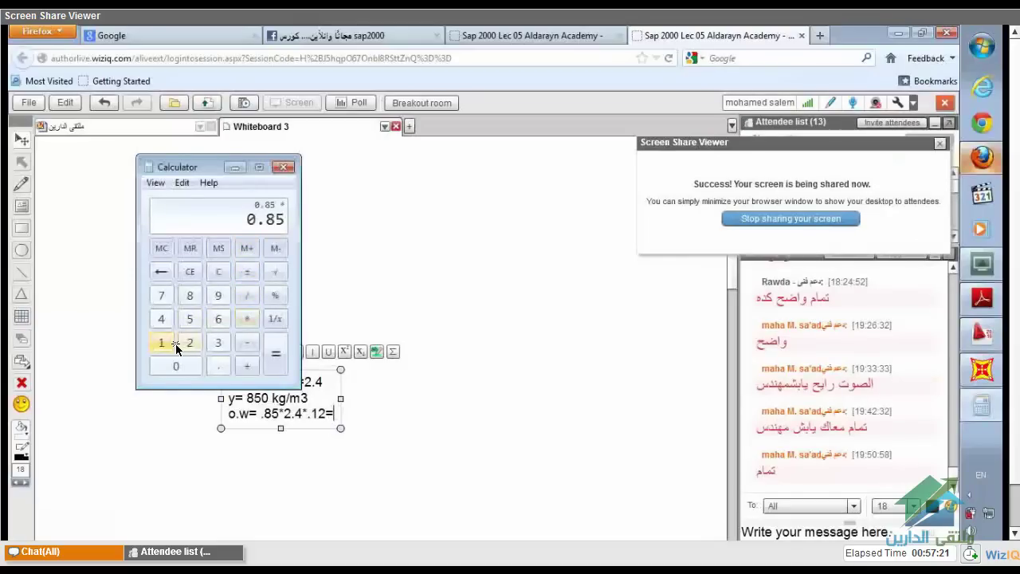
{"action": "left_click", "coordinate": [212, 366]}
{"action": "left_click", "coordinate": [189, 342]}
{"action": "left_click", "coordinate": [247, 319]}
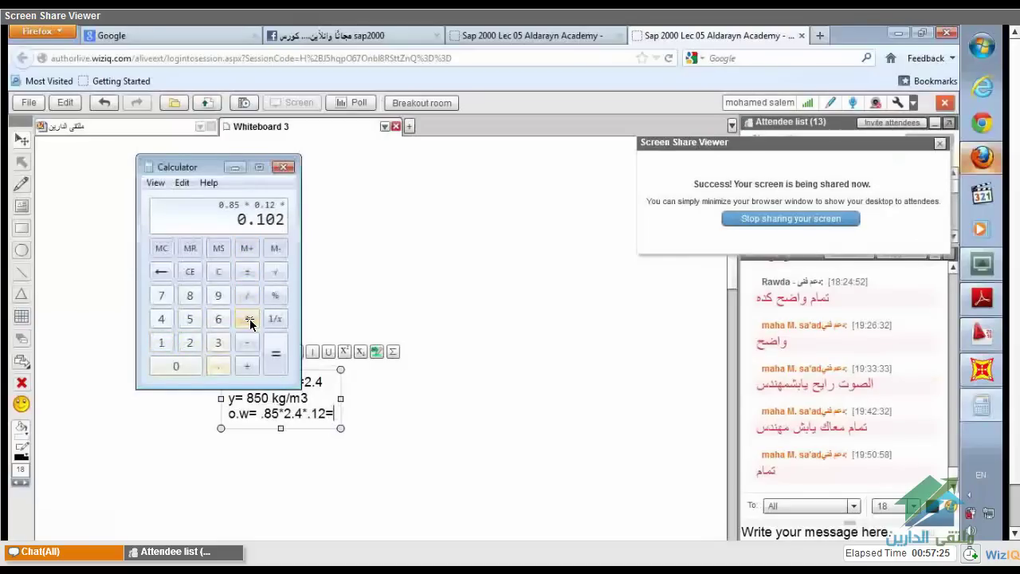
{"action": "left_click", "coordinate": [190, 342]}
{"action": "left_click", "coordinate": [218, 365]}
{"action": "left_click", "coordinate": [161, 319]}
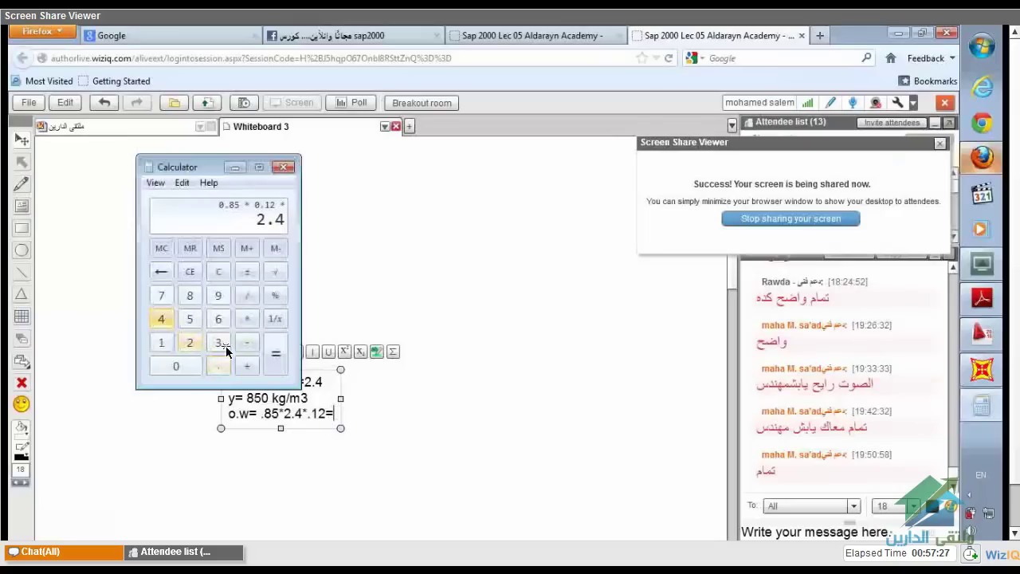
{"action": "left_click", "coordinate": [275, 354]}
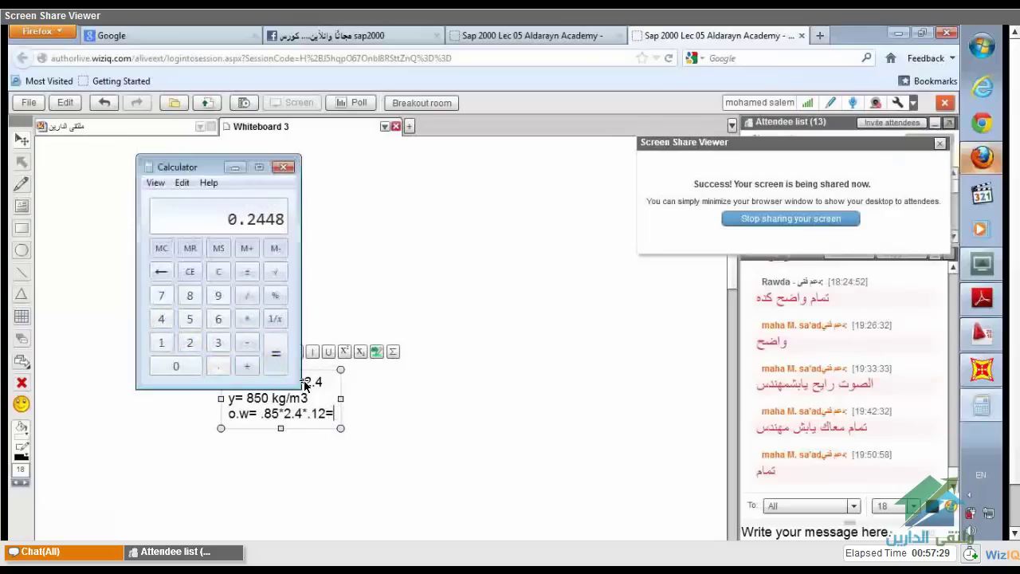
{"action": "key", "text": "Escape"}
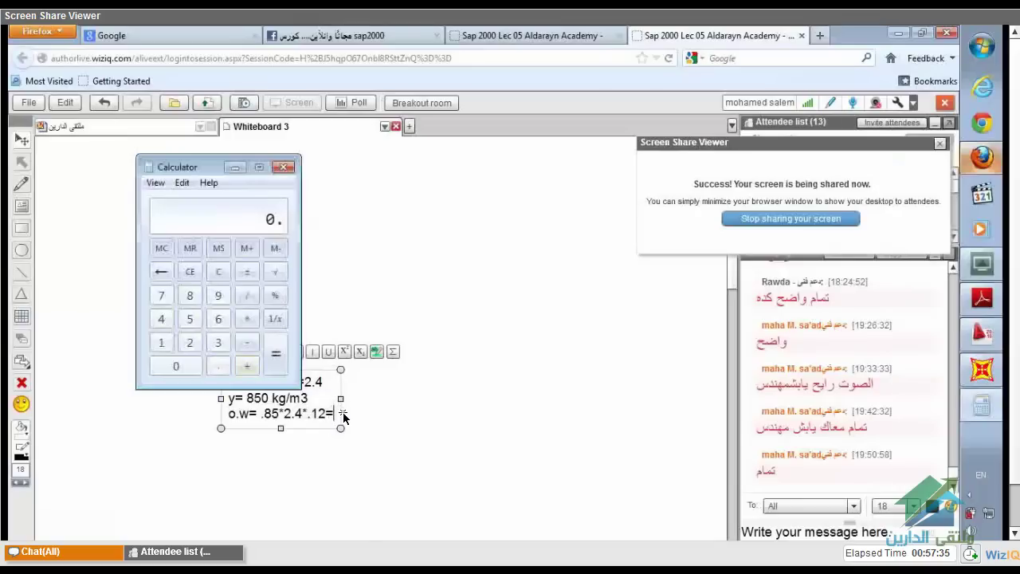
Complete the note's own-weight line with the result .25t/m and return to the SAP2000 plan
{"action": "left_click", "coordinate": [345, 418]}
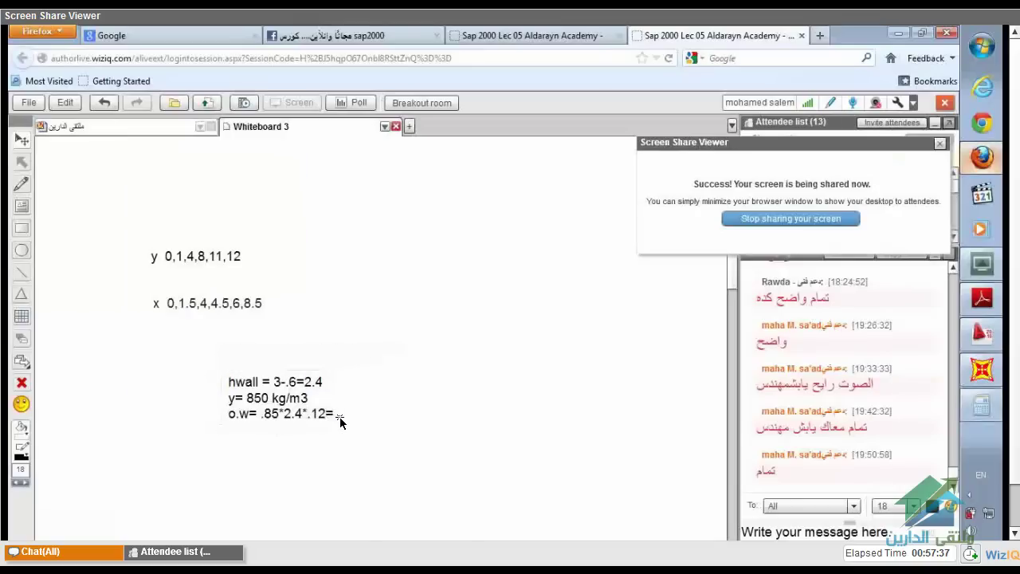
{"action": "left_click", "coordinate": [341, 424]}
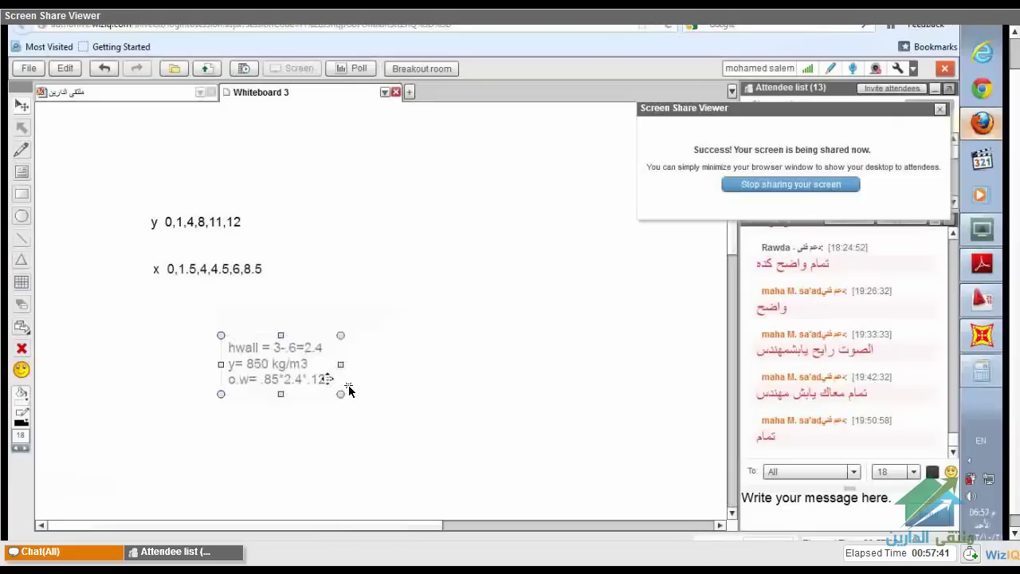
{"action": "type", "text": "=.25t/m/"}
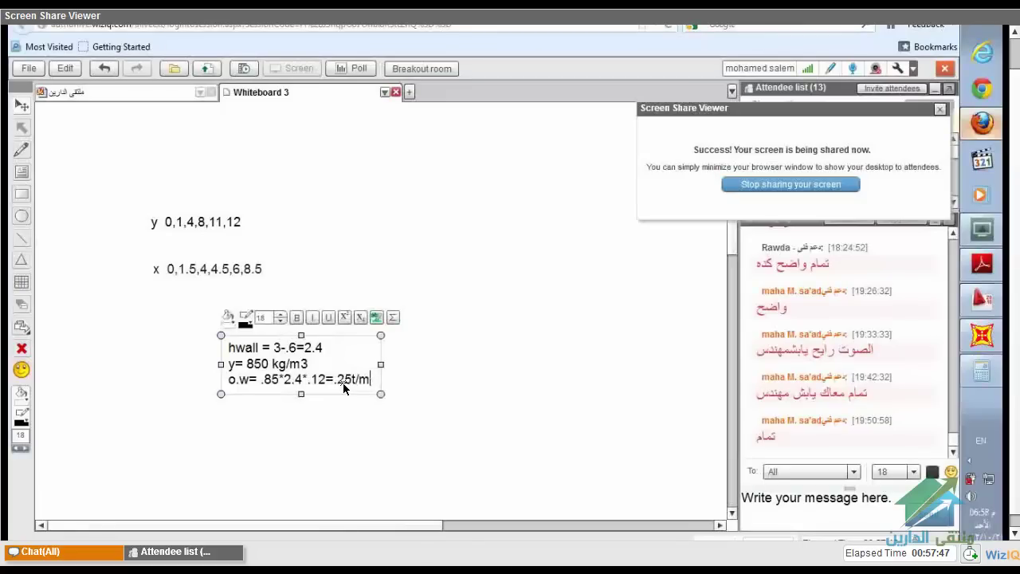
{"action": "left_click", "coordinate": [474, 348]}
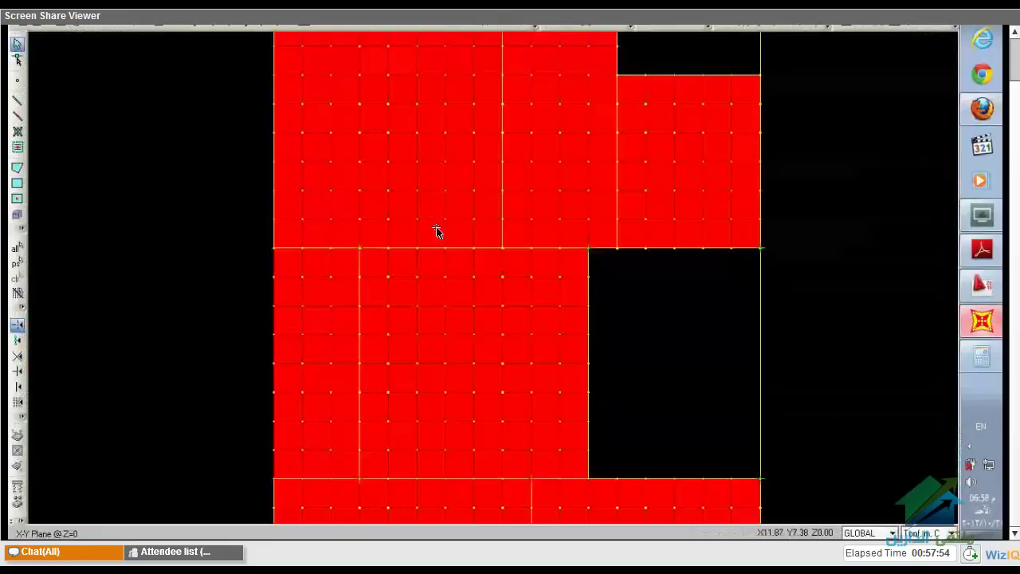
{"action": "scroll", "coordinate": [435, 215], "scroll_direction": "down", "scroll_amount": 1}
{"action": "scroll", "coordinate": [410, 206], "scroll_direction": "down", "scroll_amount": 1}
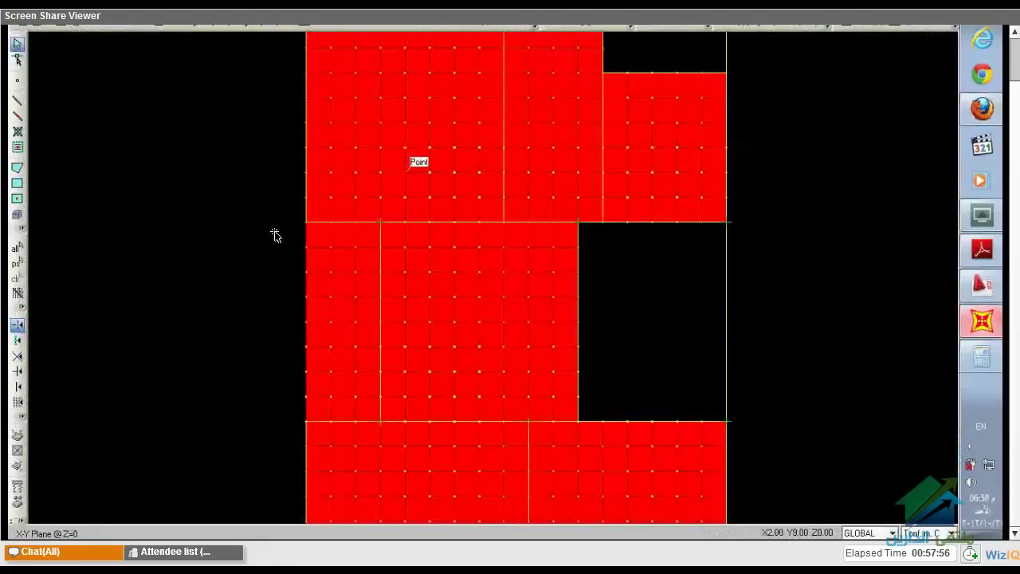
{"action": "scroll", "coordinate": [275, 235], "scroll_direction": "down", "scroll_amount": 1}
{"action": "left_click", "coordinate": [19, 249]}
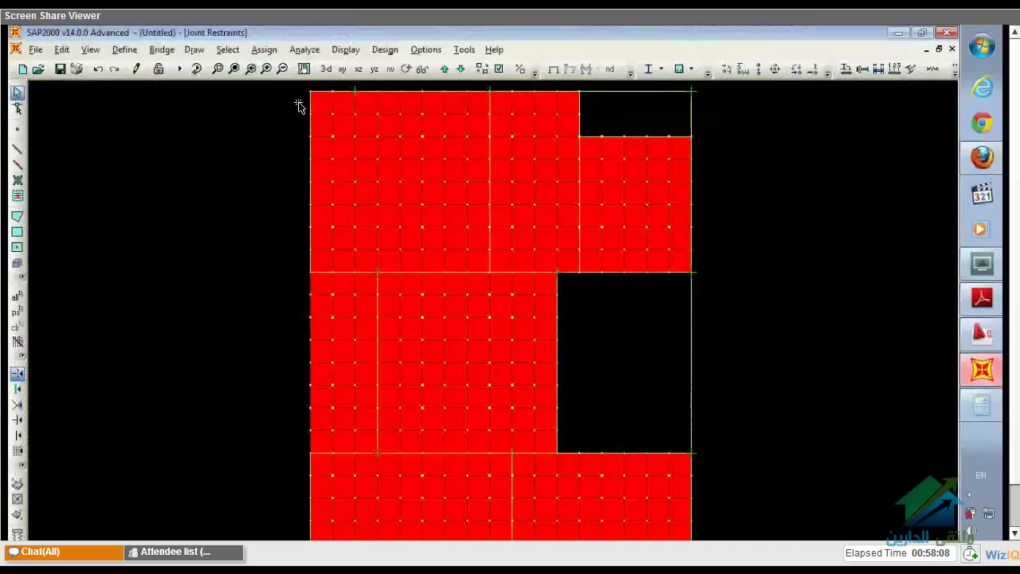
{"action": "middle_click_drag", "start_coordinate": [298, 104], "coordinate": [294, 127]}
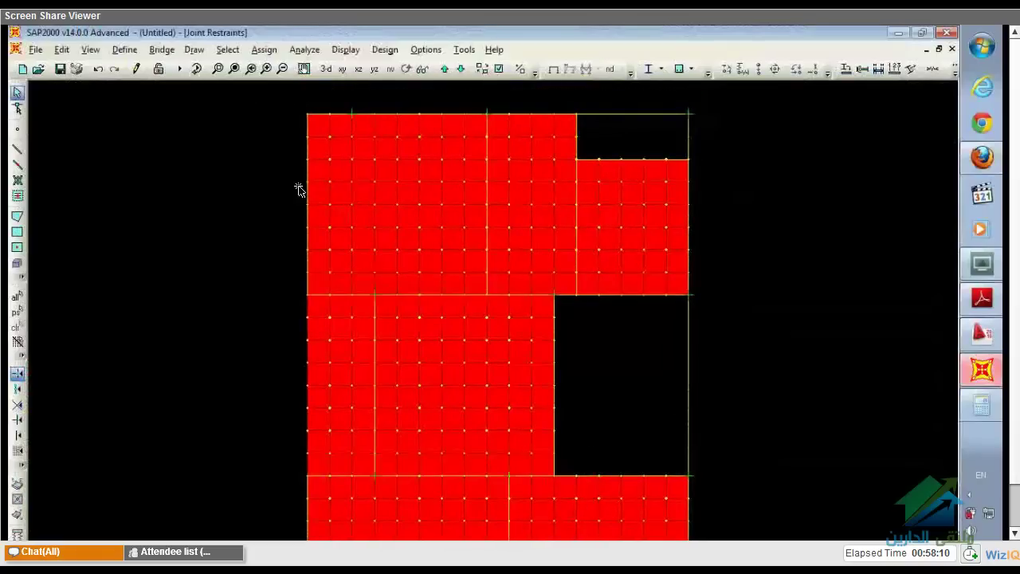
{"action": "scroll", "coordinate": [299, 190], "scroll_direction": "down", "scroll_amount": 1}
{"action": "scroll", "coordinate": [268, 172], "scroll_direction": "down", "scroll_amount": 2}
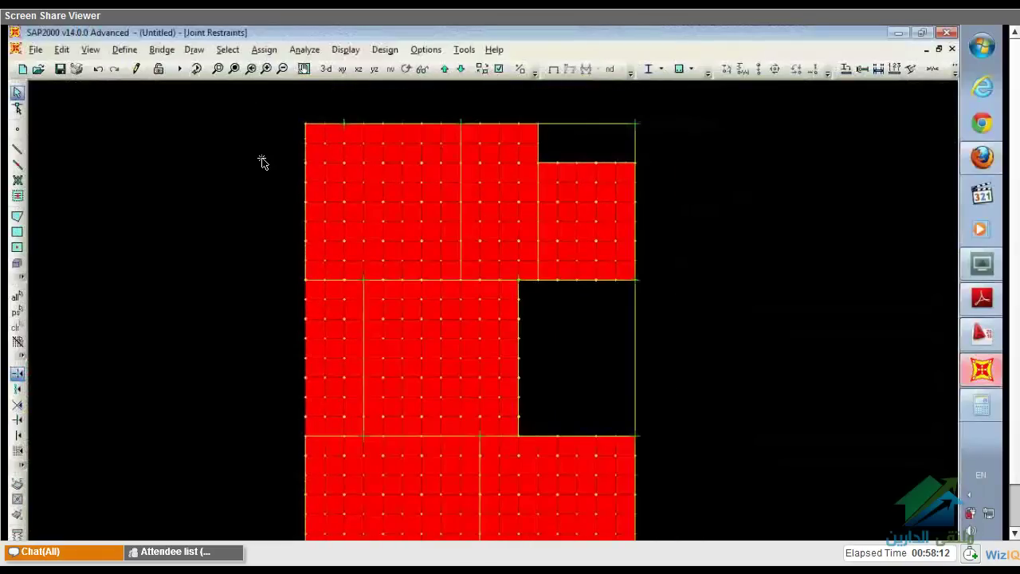
Select all the beams in the plan by their frame section property
{"action": "left_click", "coordinate": [234, 68]}
{"action": "left_click", "coordinate": [229, 51]}
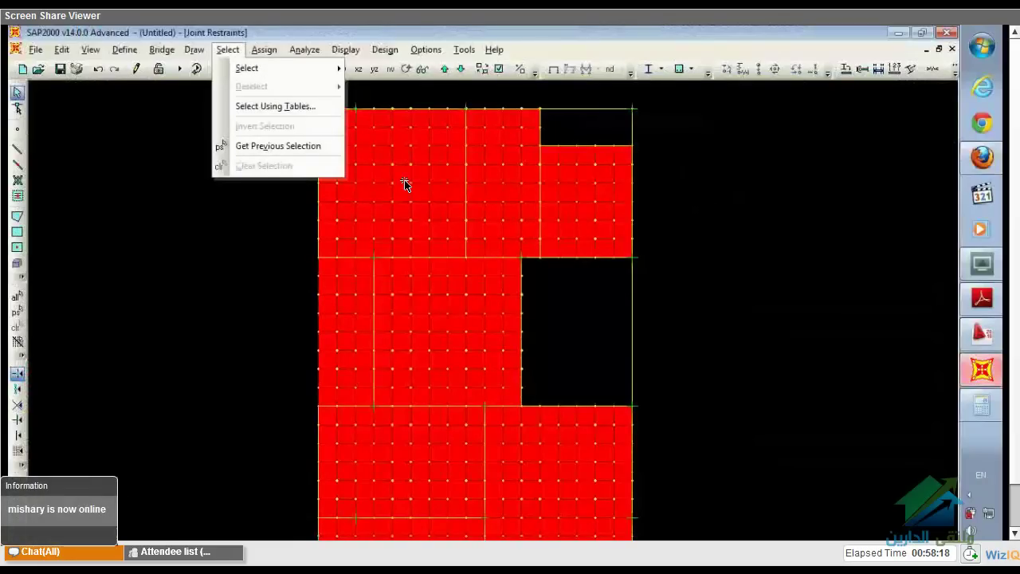
{"action": "mouse_move", "coordinate": [271, 68]}
{"action": "mouse_move", "coordinate": [435, 184]}
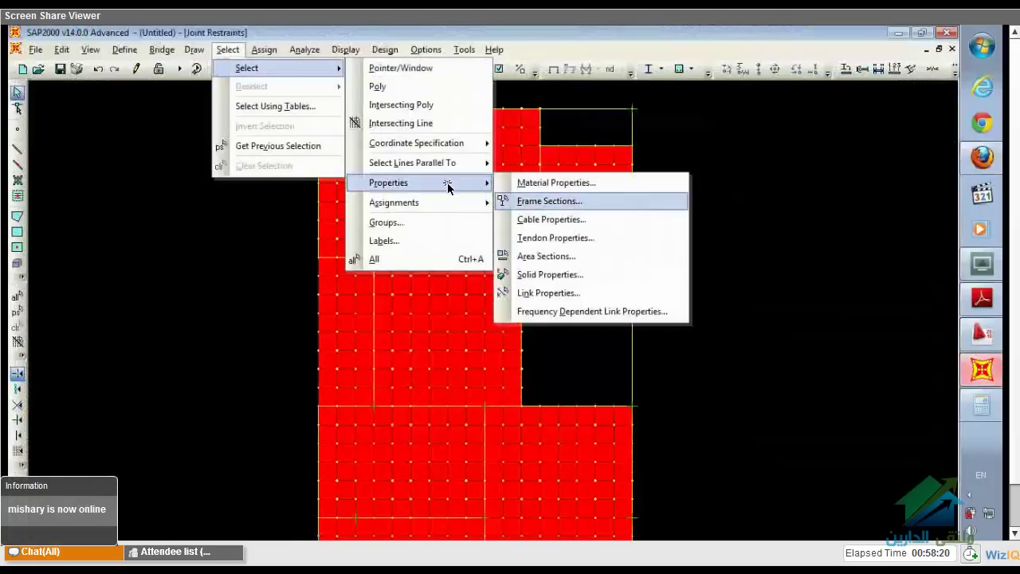
{"action": "left_click", "coordinate": [545, 201]}
{"action": "left_click", "coordinate": [583, 295]}
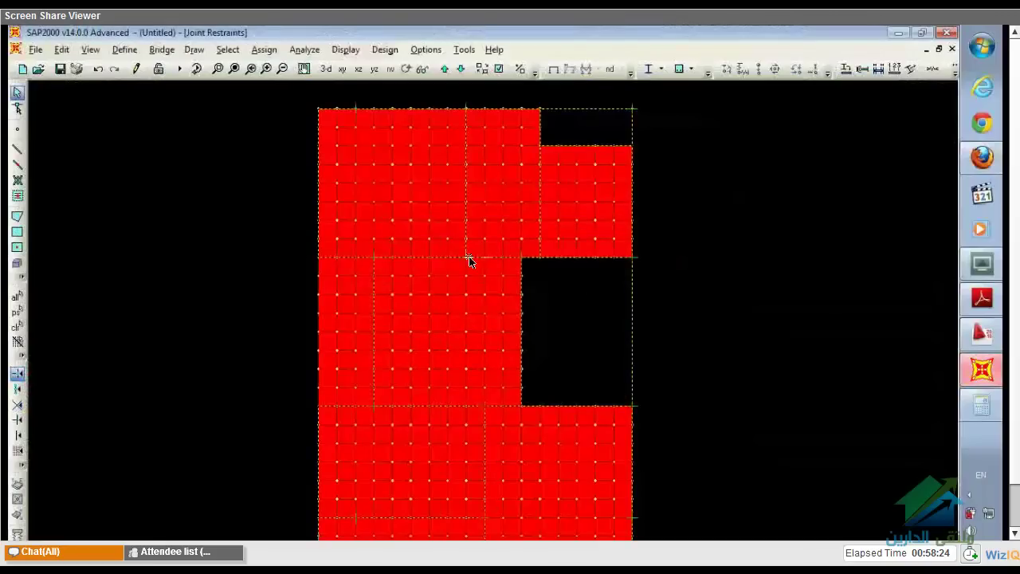
Assign a uniform distributed gravity load of 0.25 to the selected beams under the DEAD pattern and return to the XY plan view
{"action": "key", "text": "alt+a"}
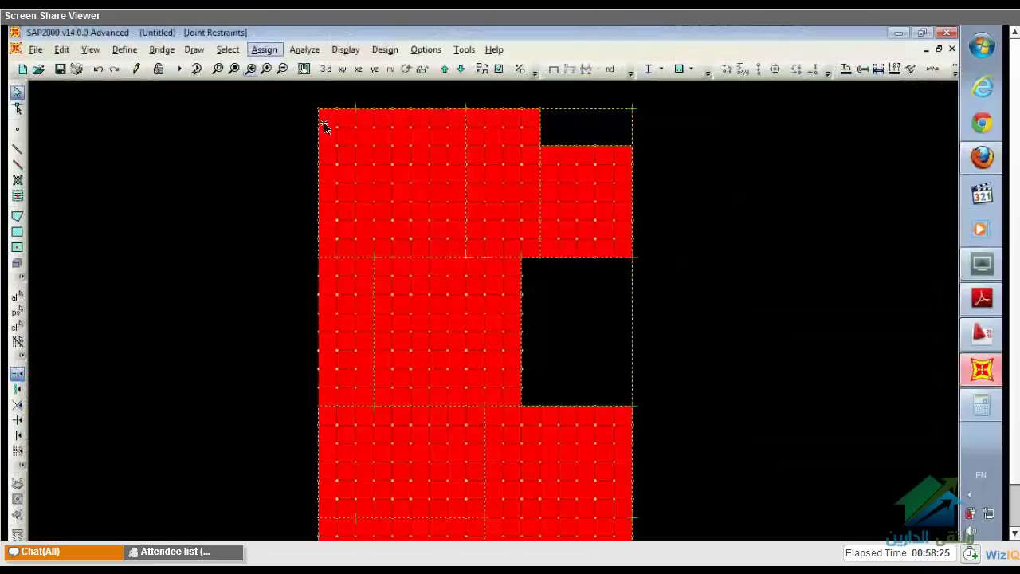
{"action": "left_click", "coordinate": [265, 50]}
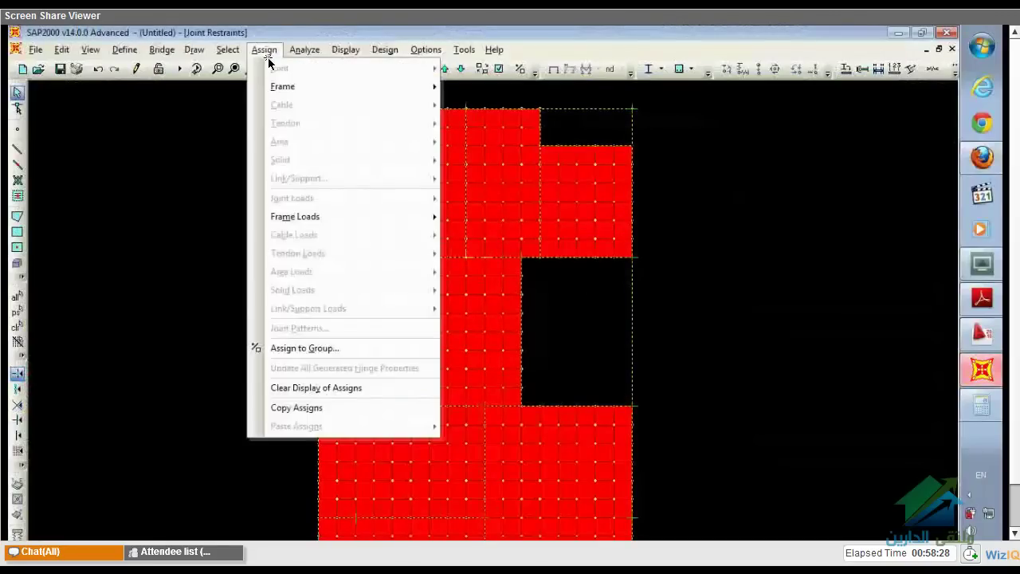
{"action": "mouse_move", "coordinate": [312, 216]}
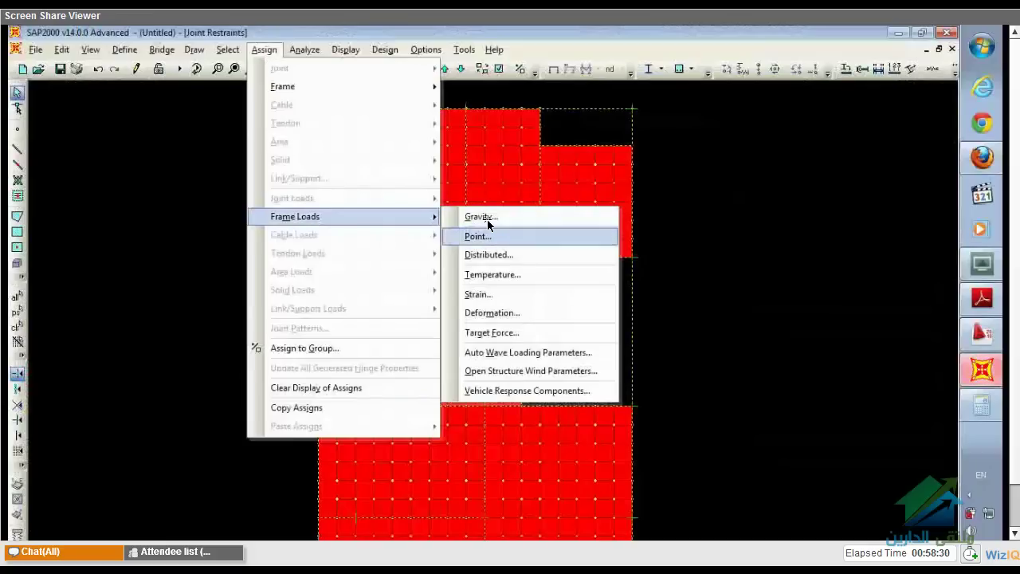
{"action": "left_click", "coordinate": [492, 257]}
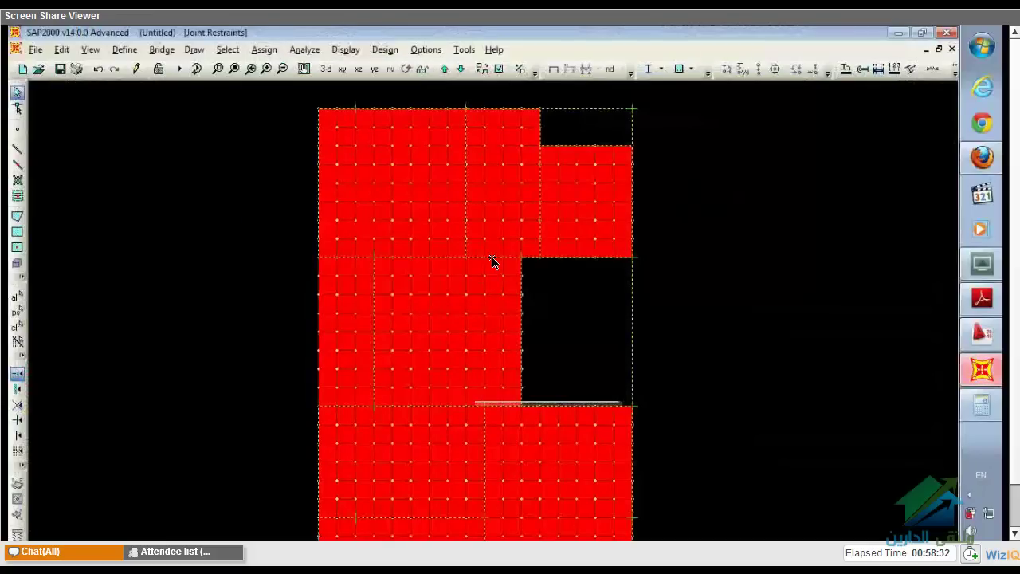
{"action": "type", "text": ".25"}
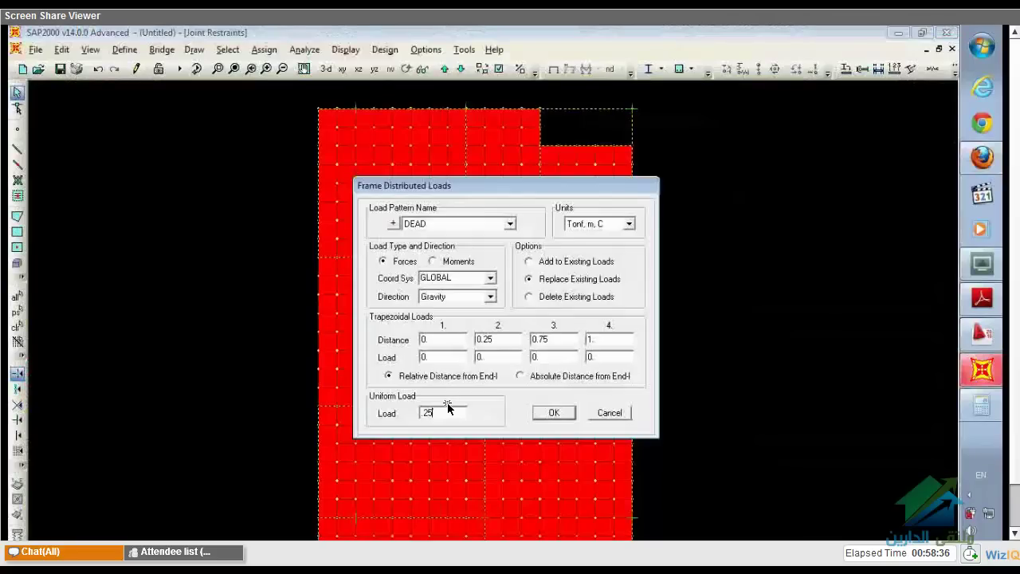
{"action": "left_click", "coordinate": [565, 270]}
{"action": "key", "text": "Return"}
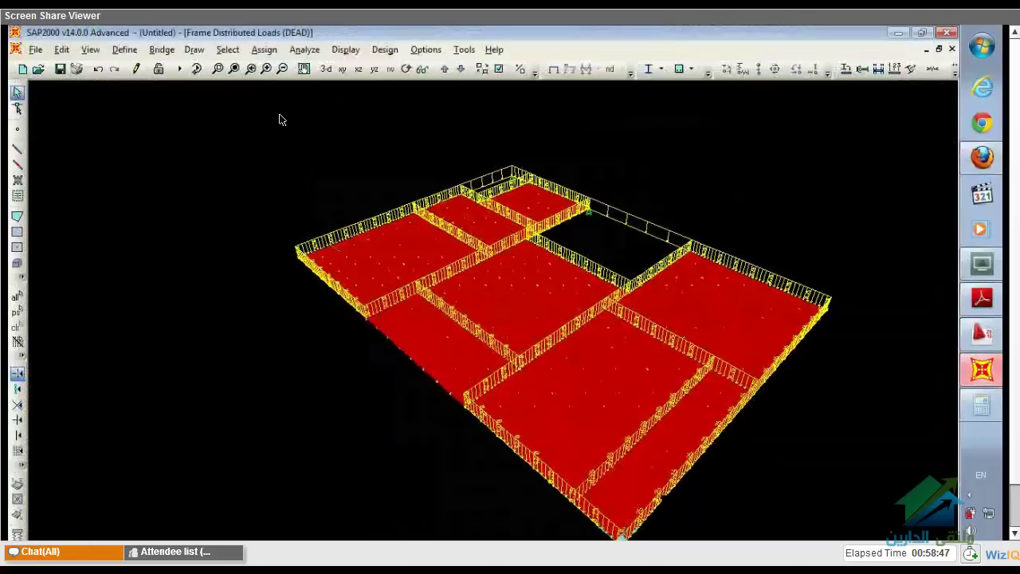
{"action": "left_click", "coordinate": [343, 69]}
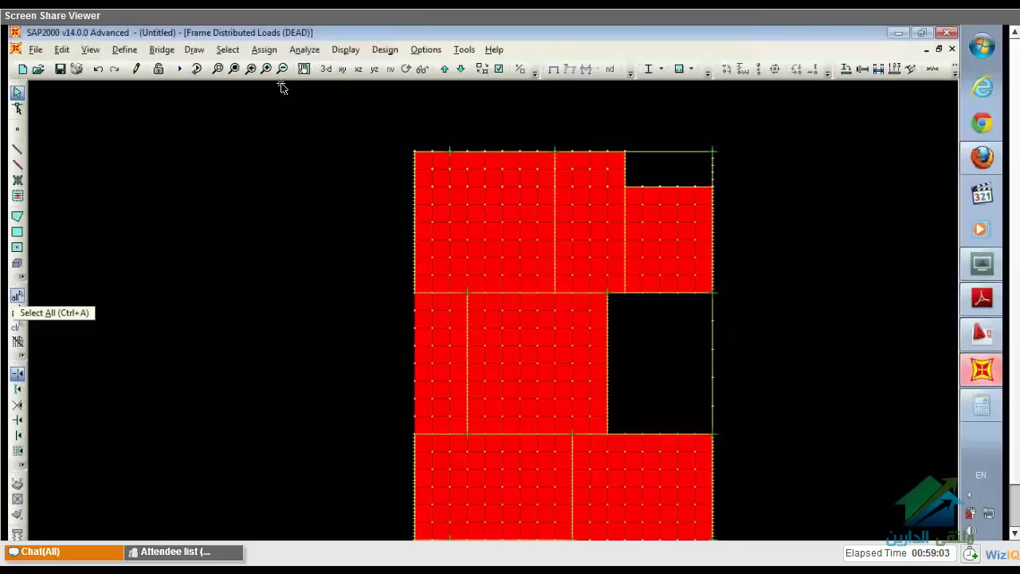
{"action": "key", "text": "alt+s"}
{"action": "key", "text": "Right"}
{"action": "mouse_move", "coordinate": [434, 180]}
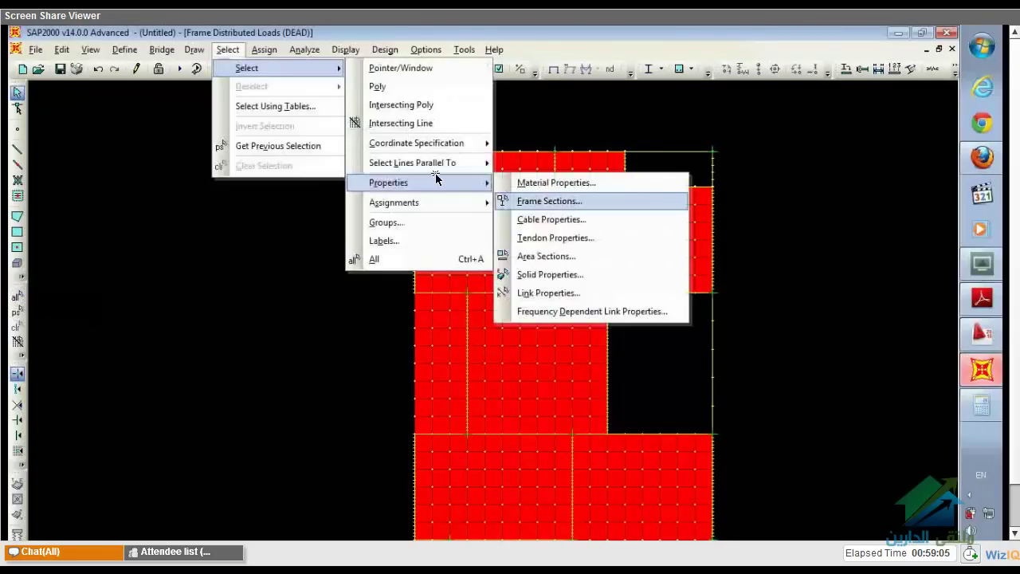
{"action": "left_click", "coordinate": [541, 204]}
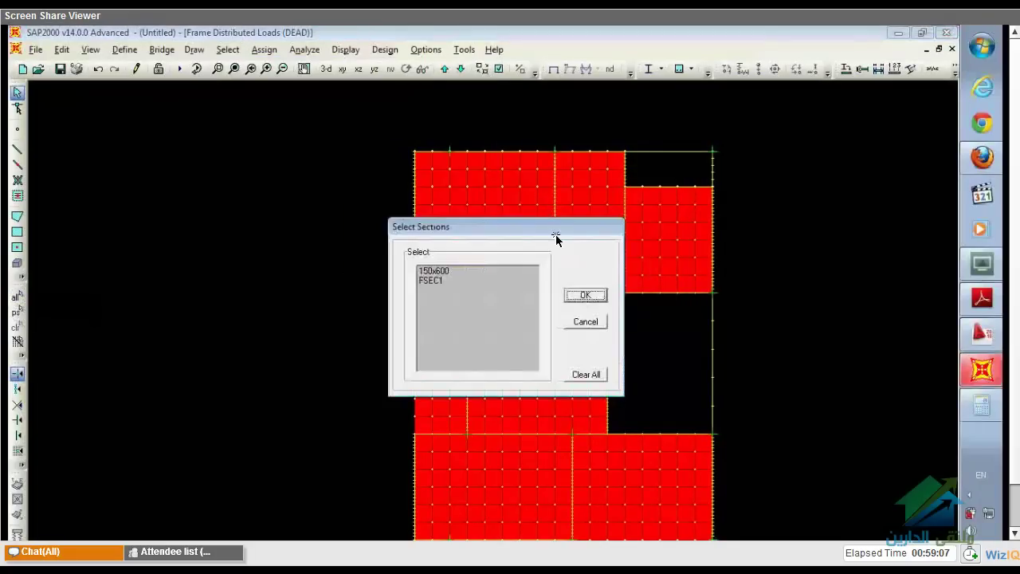
{"action": "left_click", "coordinate": [585, 292]}
Select all the slab elements by the area section 150
{"action": "key", "text": "alt+s"}
{"action": "key", "text": "Right"}
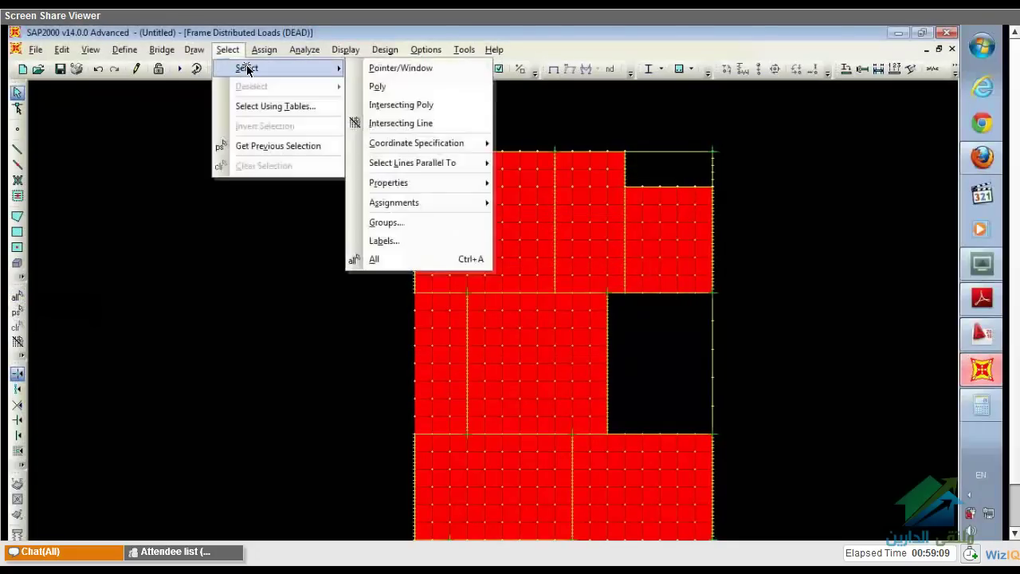
{"action": "mouse_move", "coordinate": [428, 177]}
{"action": "left_click", "coordinate": [546, 256]}
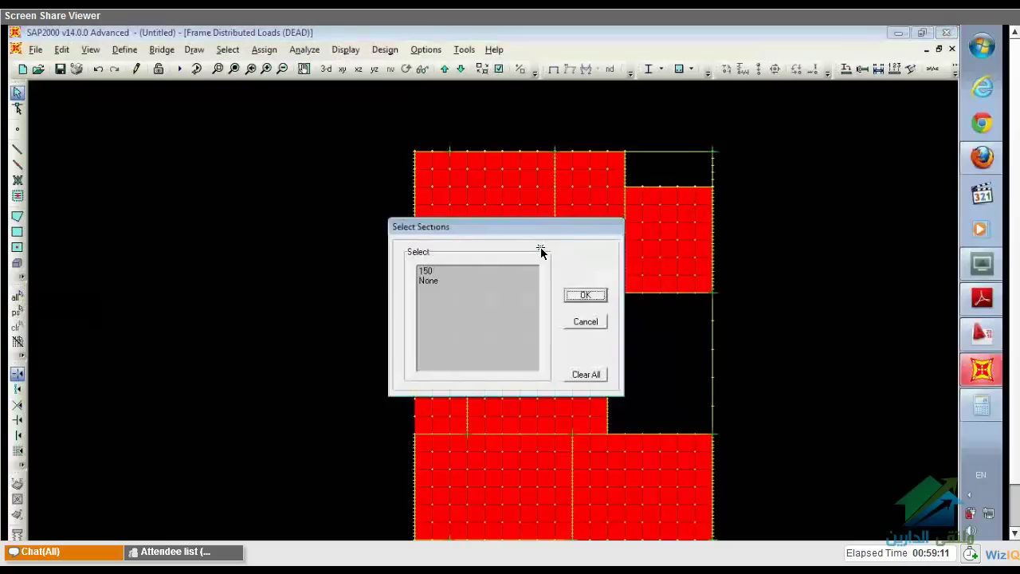
{"action": "left_click", "coordinate": [491, 273]}
{"action": "left_click", "coordinate": [585, 295]}
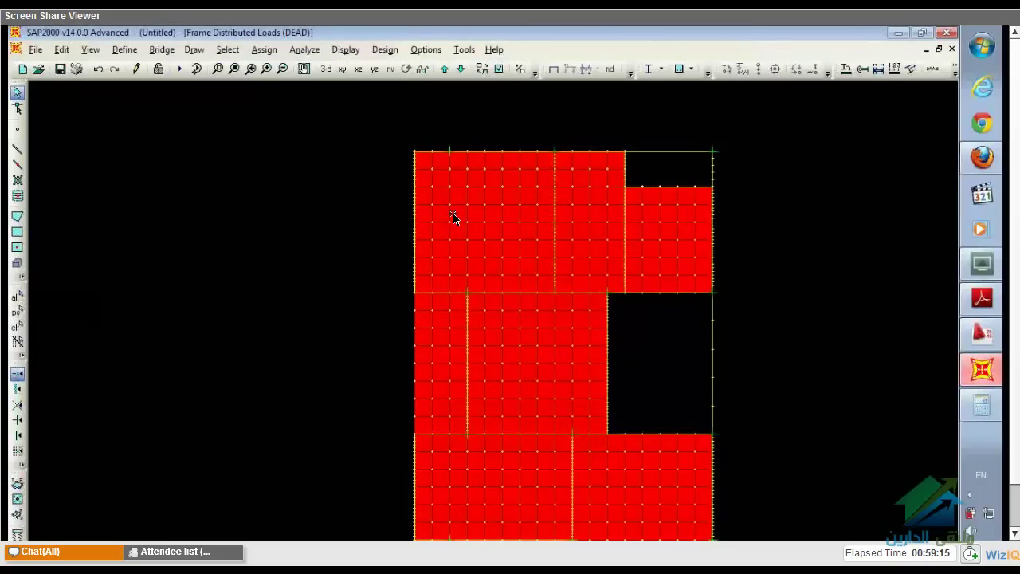
Assign a uniform shell load of 0.15 in the gravity direction to the selected slabs under the DEAD pattern
{"action": "left_click", "coordinate": [263, 49]}
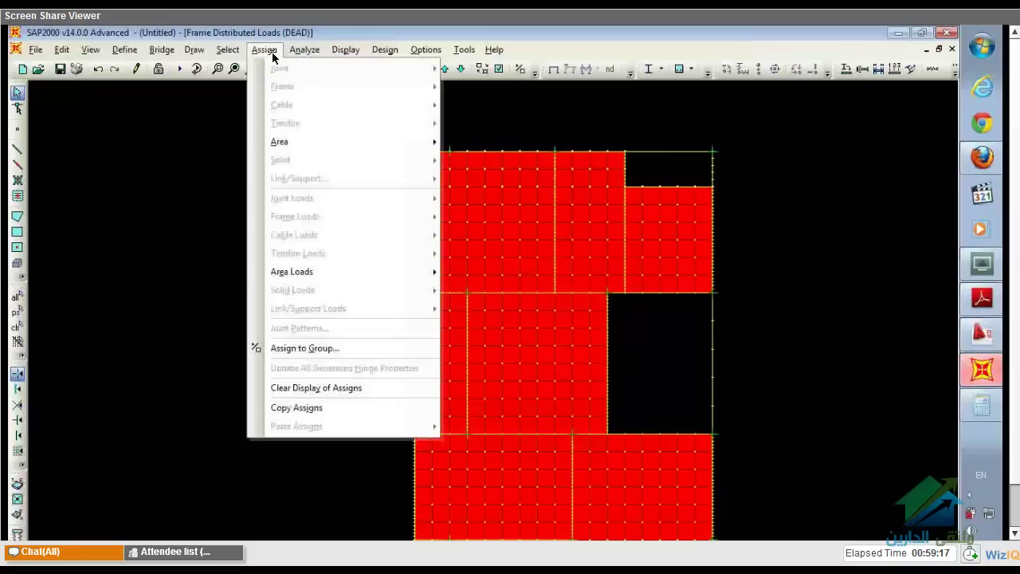
{"action": "mouse_move", "coordinate": [351, 272]}
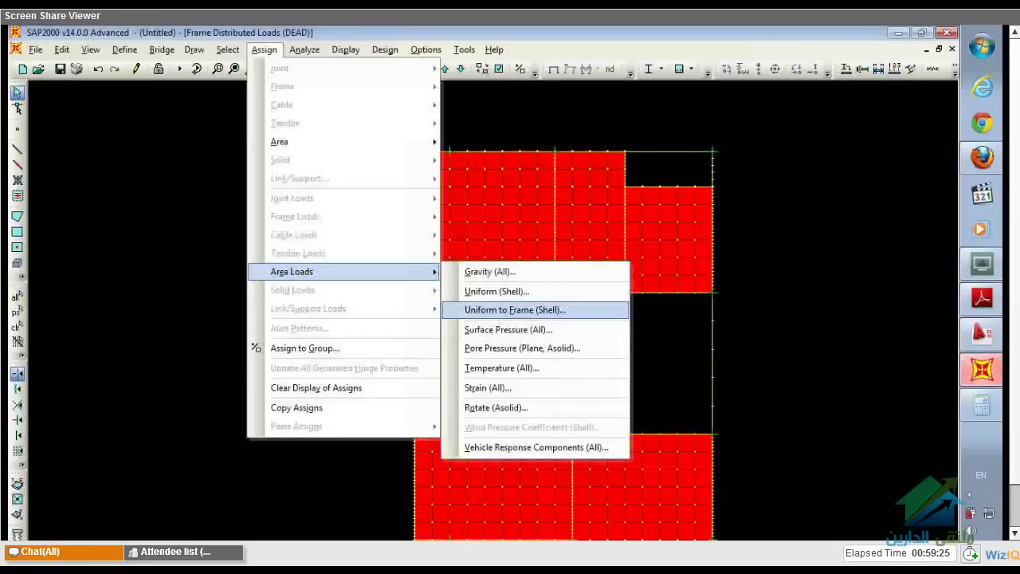
{"action": "left_click", "coordinate": [474, 310]}
{"action": "type", "text": ".15"}
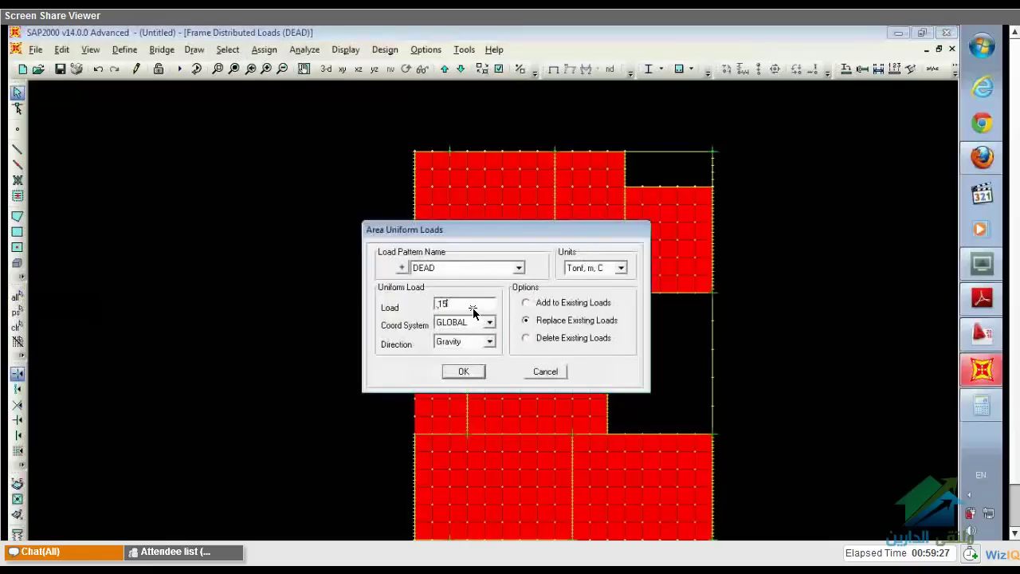
{"action": "left_click", "coordinate": [454, 372]}
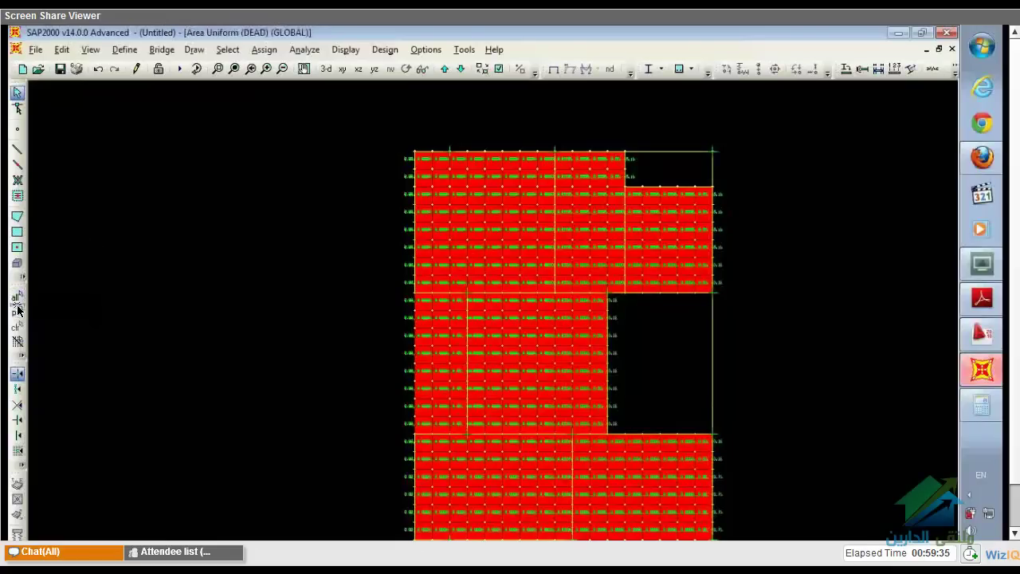
Reselect the slabs and assign their uniform shell load in the gravity direction under the live pattern
{"action": "left_click", "coordinate": [255, 51]}
{"action": "mouse_move", "coordinate": [318, 271]}
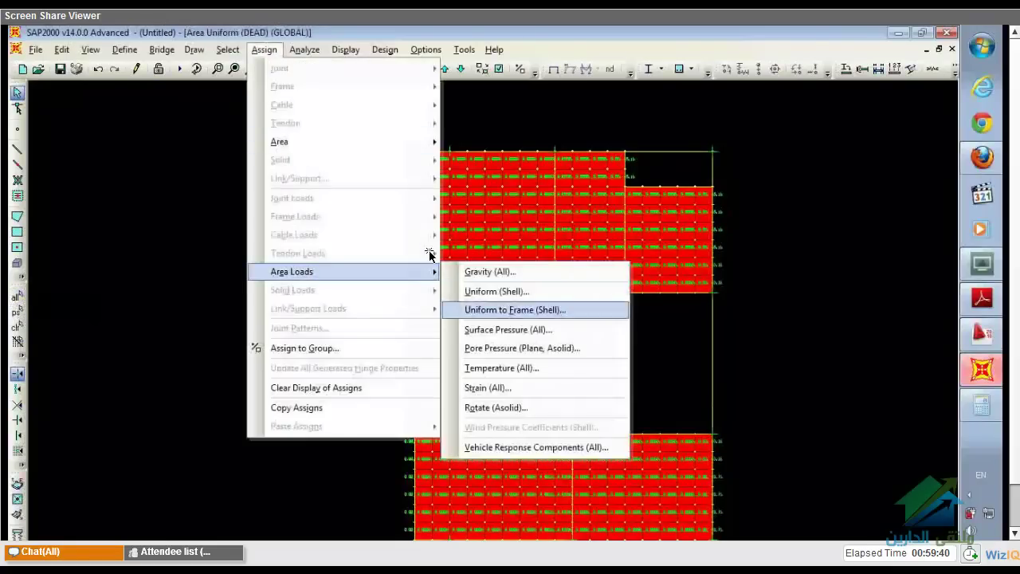
{"action": "left_click", "coordinate": [496, 292]}
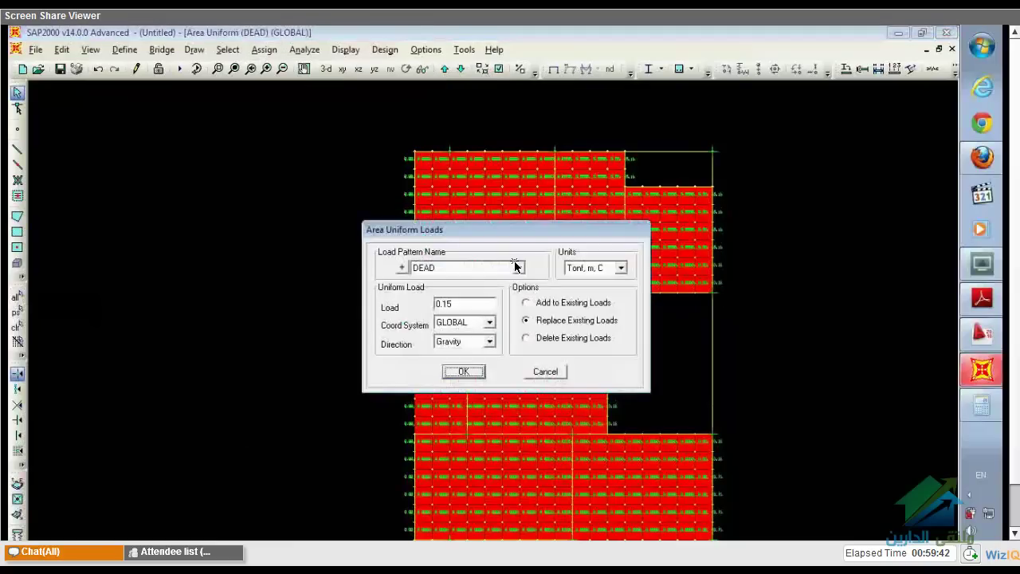
{"action": "left_click", "coordinate": [492, 269]}
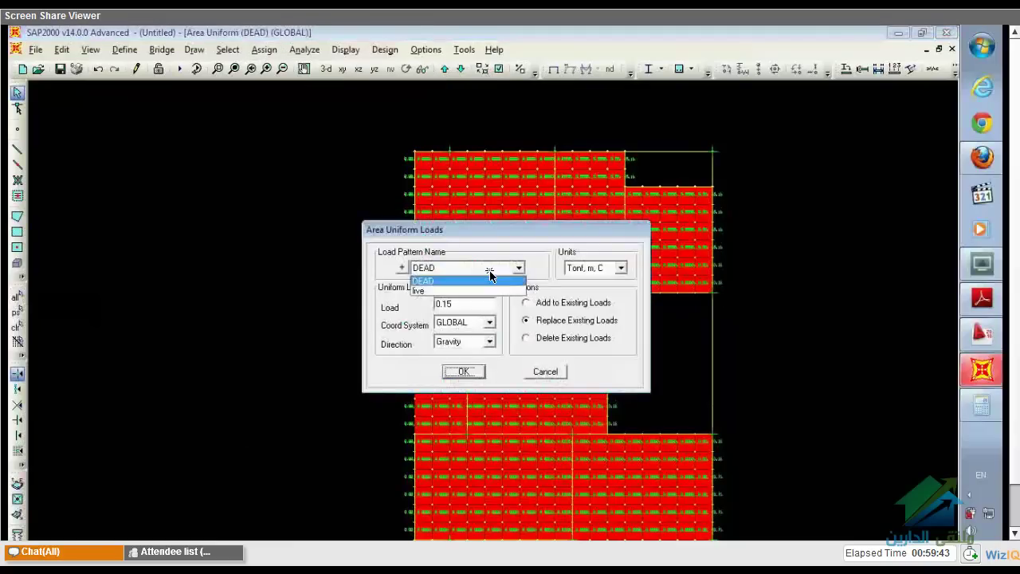
{"action": "left_click", "coordinate": [445, 294]}
{"action": "double_click", "coordinate": [467, 308]}
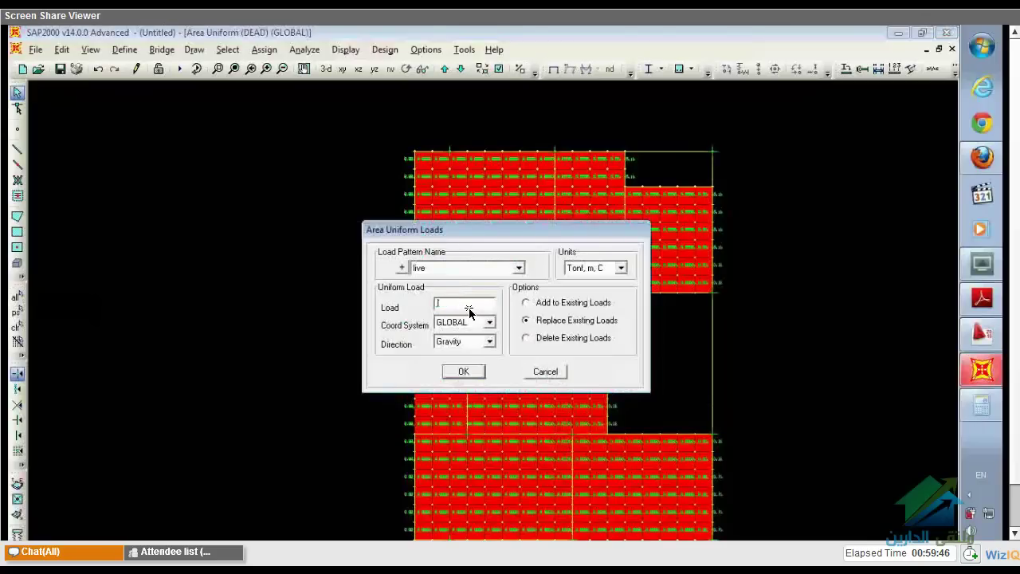
{"action": "left_click", "coordinate": [463, 371]}
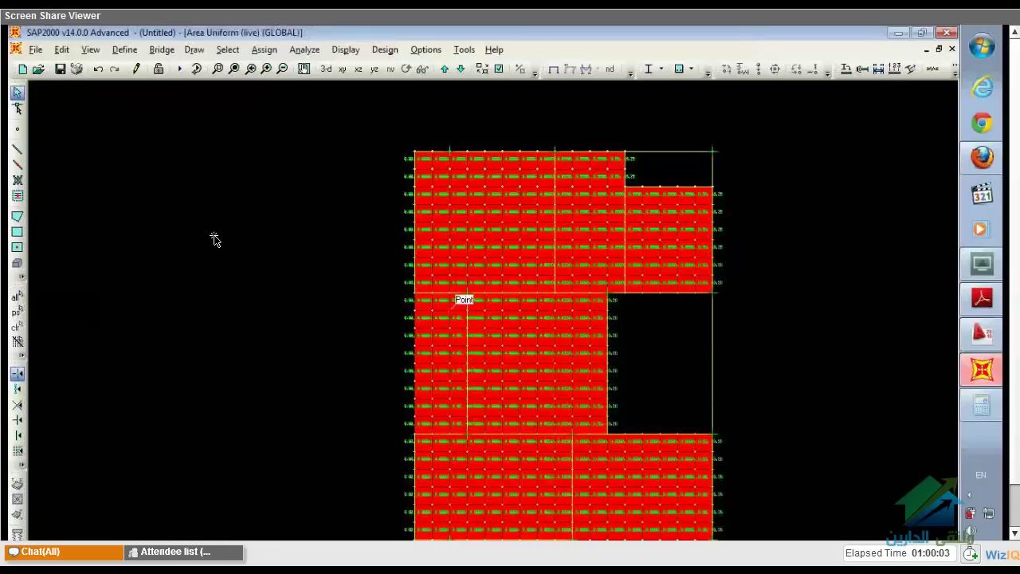
Switch to the WizIQ classroom in Firefox and create a new poll with the question "مين متابع معايا"
{"action": "scroll", "coordinate": [214, 238], "scroll_direction": "up", "scroll_amount": 1}
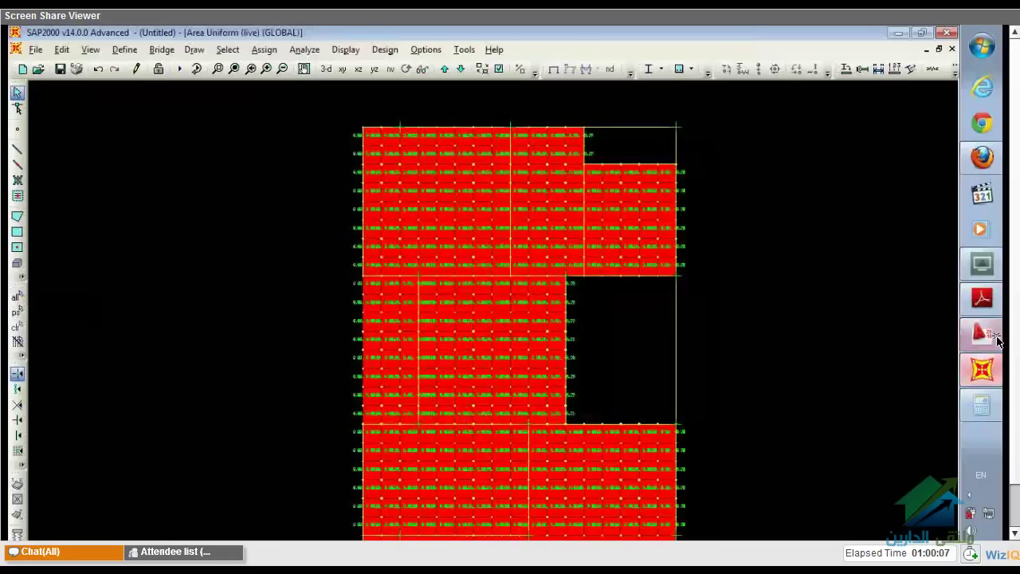
{"action": "left_click", "coordinate": [992, 174]}
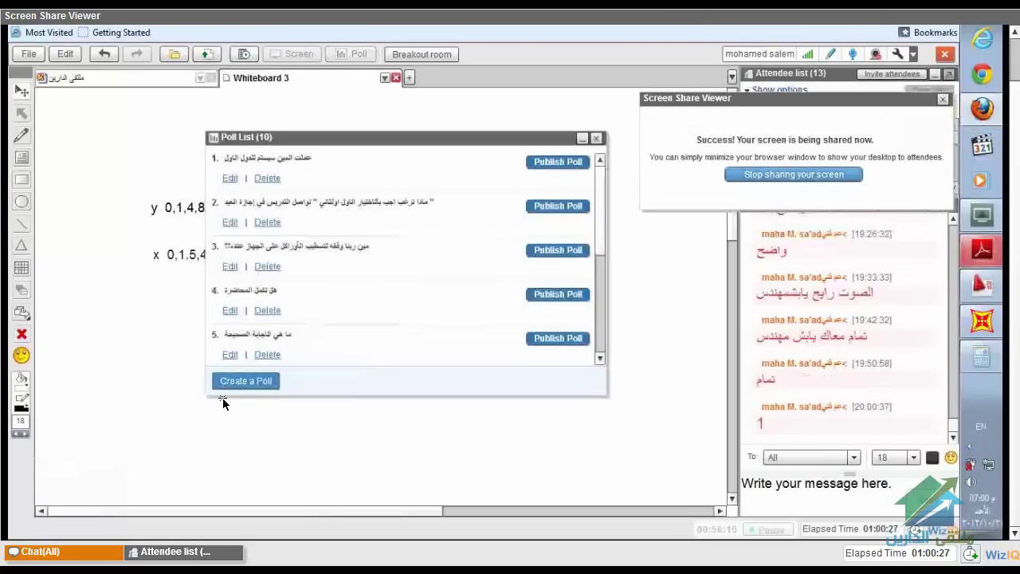
{"action": "left_click", "coordinate": [243, 425]}
{"action": "left_click", "coordinate": [282, 208]}
{"action": "type", "text": "Idk"}
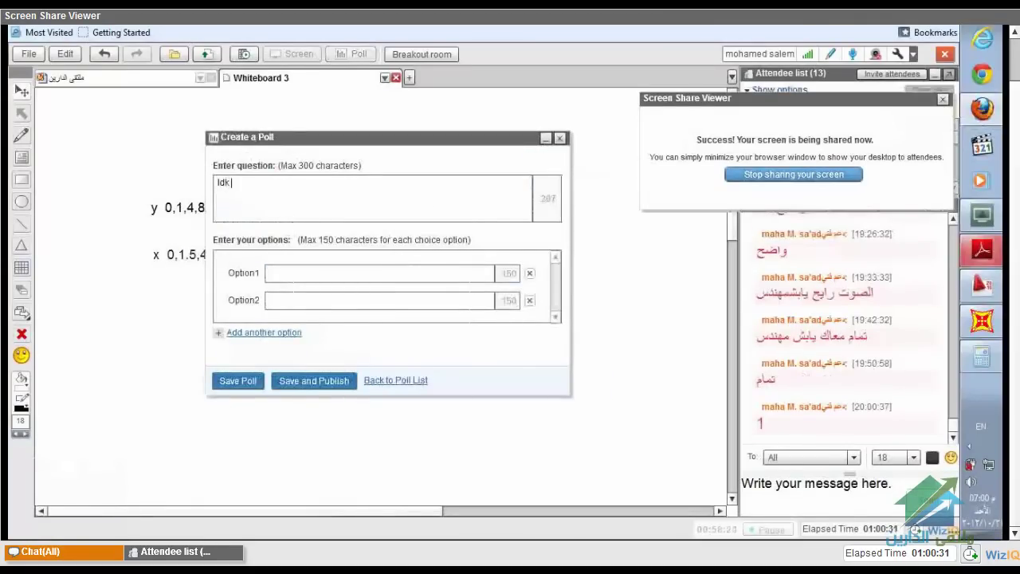
{"action": "key", "text": "BackSpace"}
{"action": "key", "text": "BackSpace"}
{"action": "type", "text": "بين متابع معايا"}
Set the poll's two options to "نعم" and "لا", then save and publish it
{"action": "left_click", "coordinate": [325, 279]}
{"action": "type", "text": "نعم"}
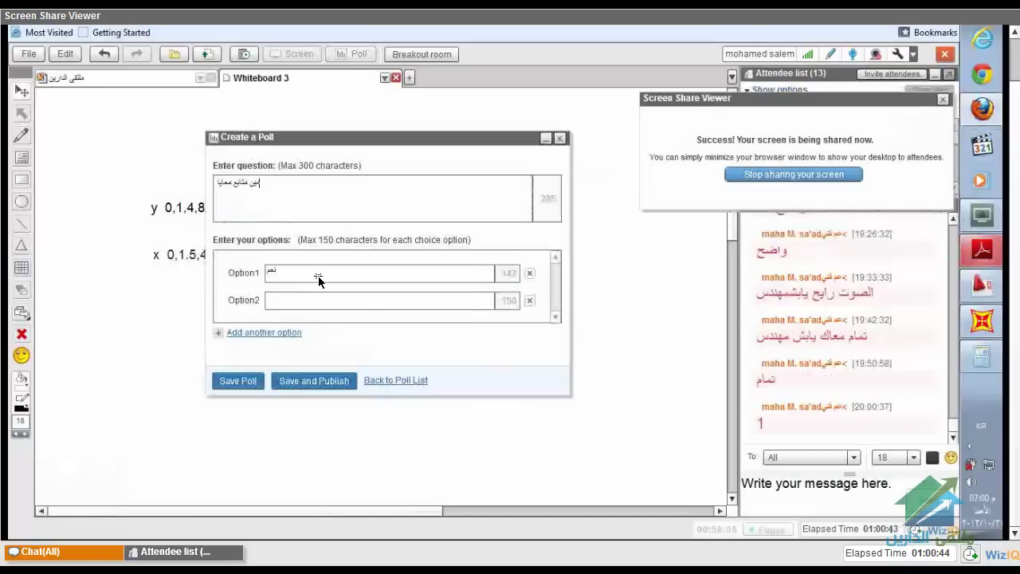
{"action": "left_click", "coordinate": [309, 304]}
{"action": "type", "text": "لا"}
{"action": "left_click", "coordinate": [303, 382]}
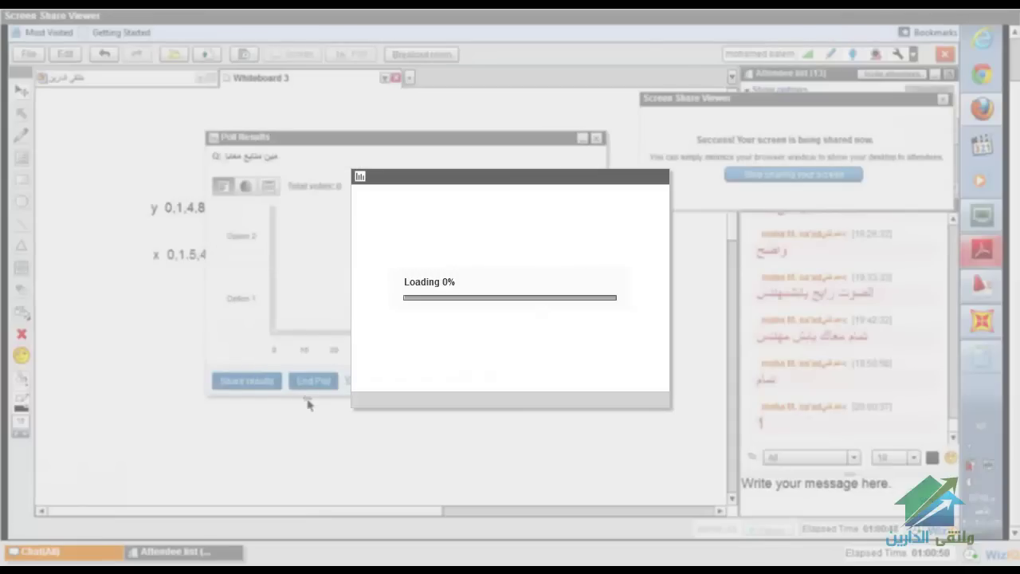
Examine the attendees' poll responses in the bar chart, pie chart and list views
{"action": "mouse_move", "coordinate": [536, 34]}
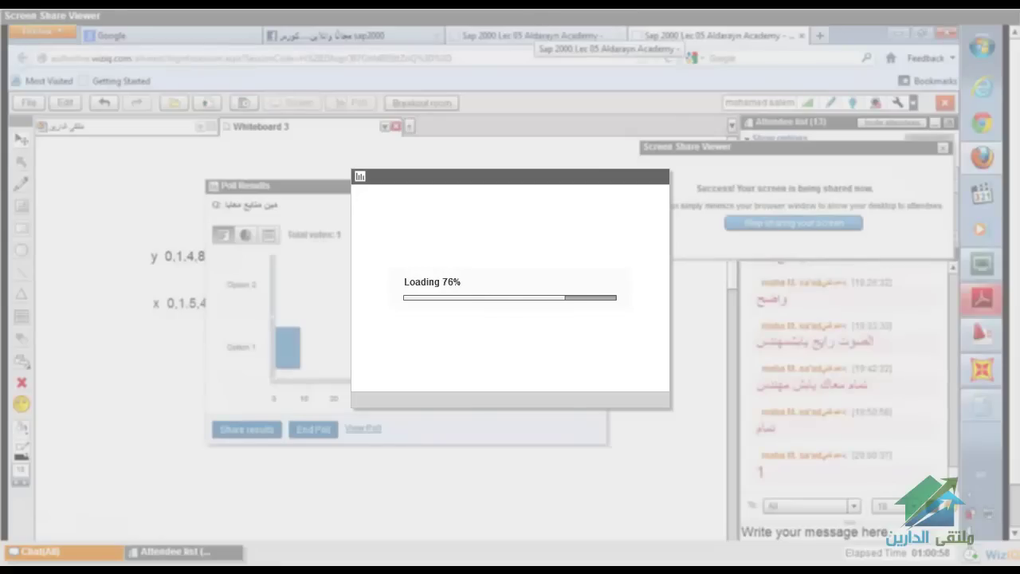
{"action": "left_click", "coordinate": [545, 34]}
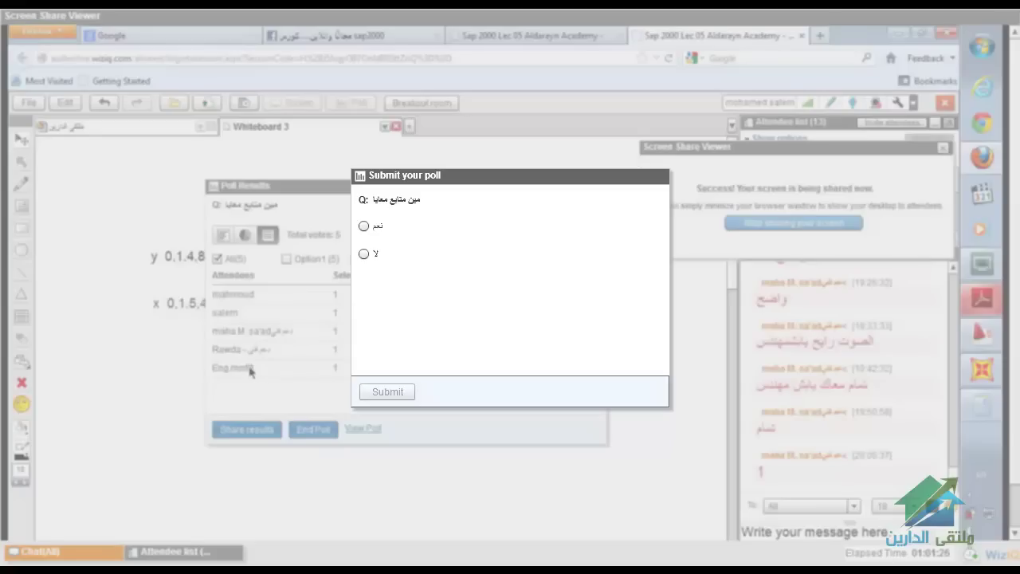
{"action": "left_click", "coordinate": [224, 234]}
{"action": "left_click", "coordinate": [246, 235]}
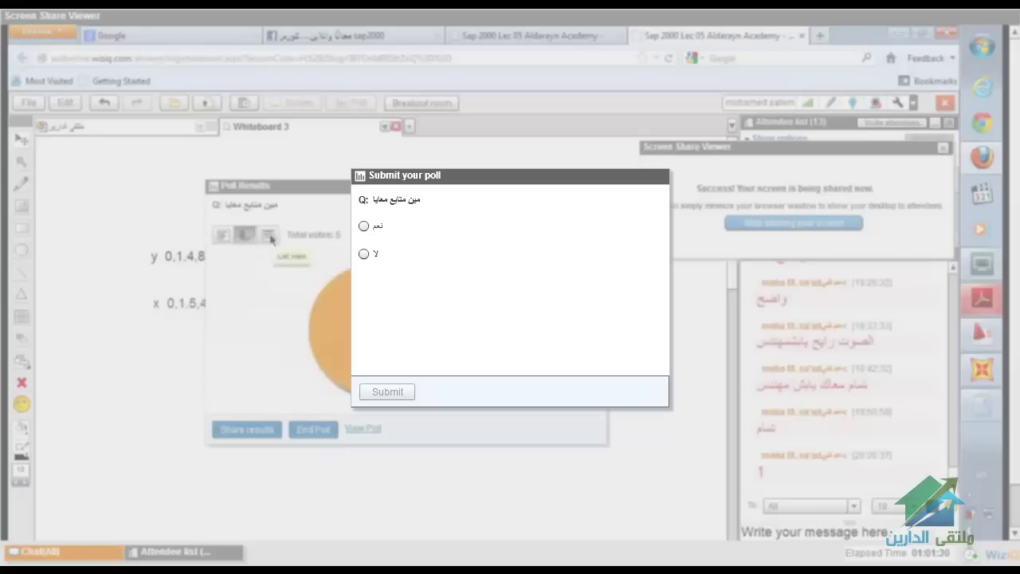
{"action": "left_click", "coordinate": [268, 235]}
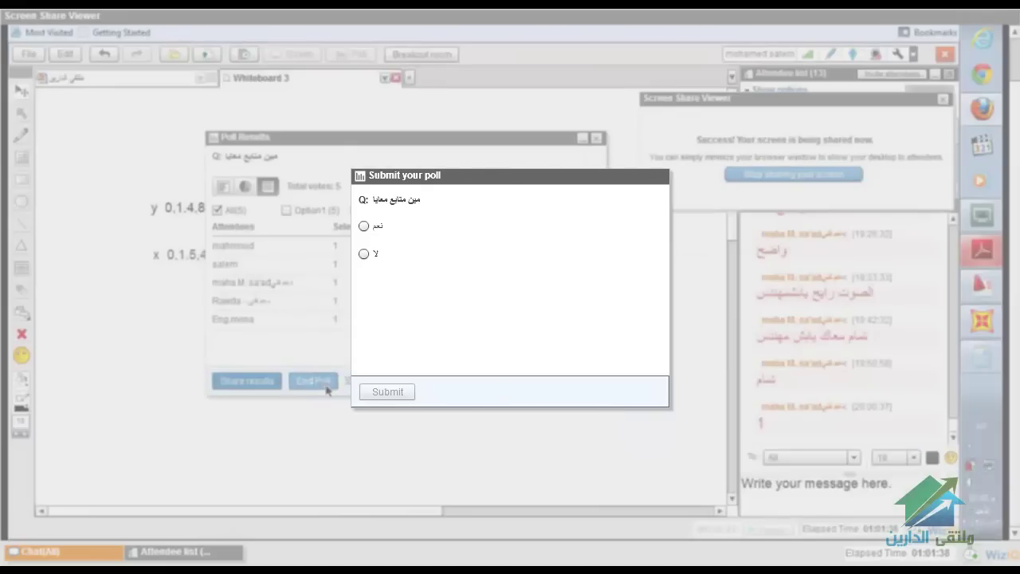
View the published poll and end it
{"action": "left_click", "coordinate": [365, 379]}
{"action": "left_click", "coordinate": [328, 382]}
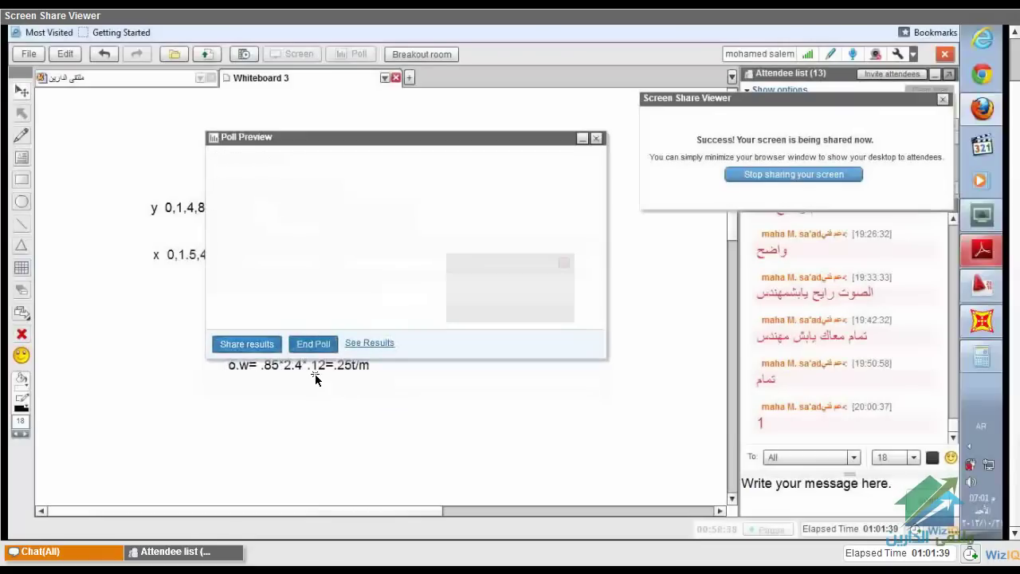
{"action": "left_click", "coordinate": [314, 344]}
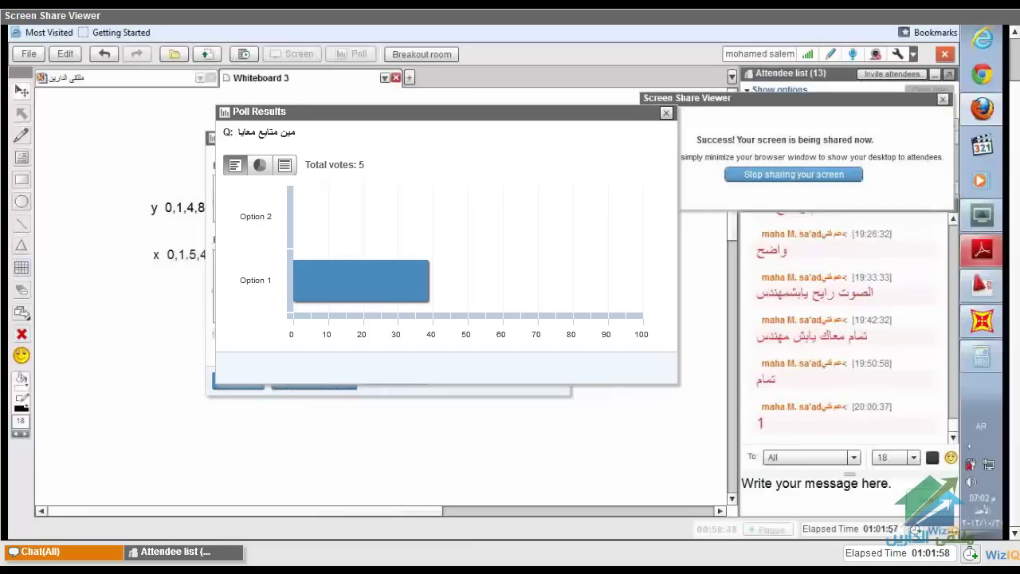
Check the WizIQ classroom in Firefox and return to the slab model's analysis window in SAP2000
{"action": "left_click", "coordinate": [292, 387]}
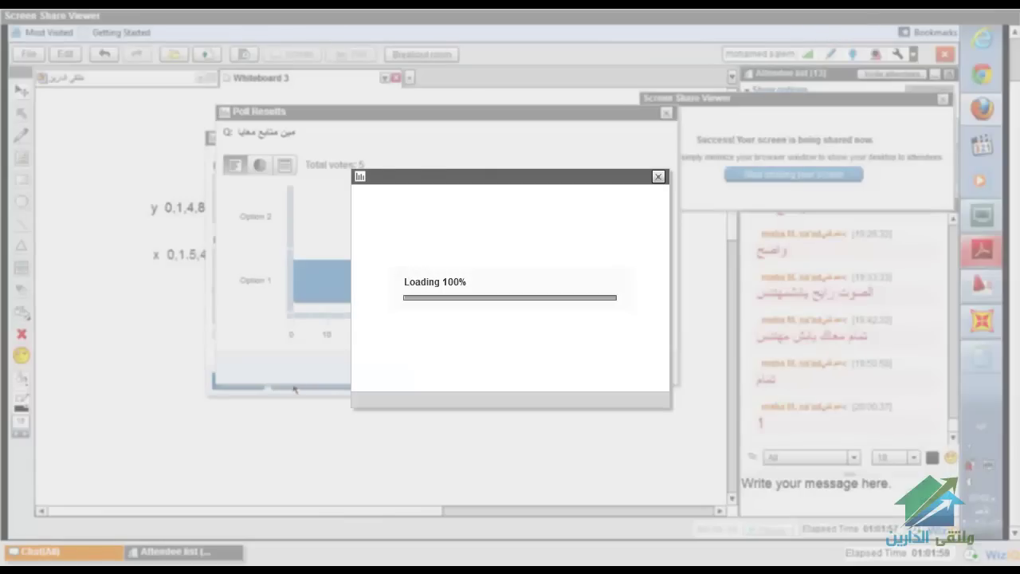
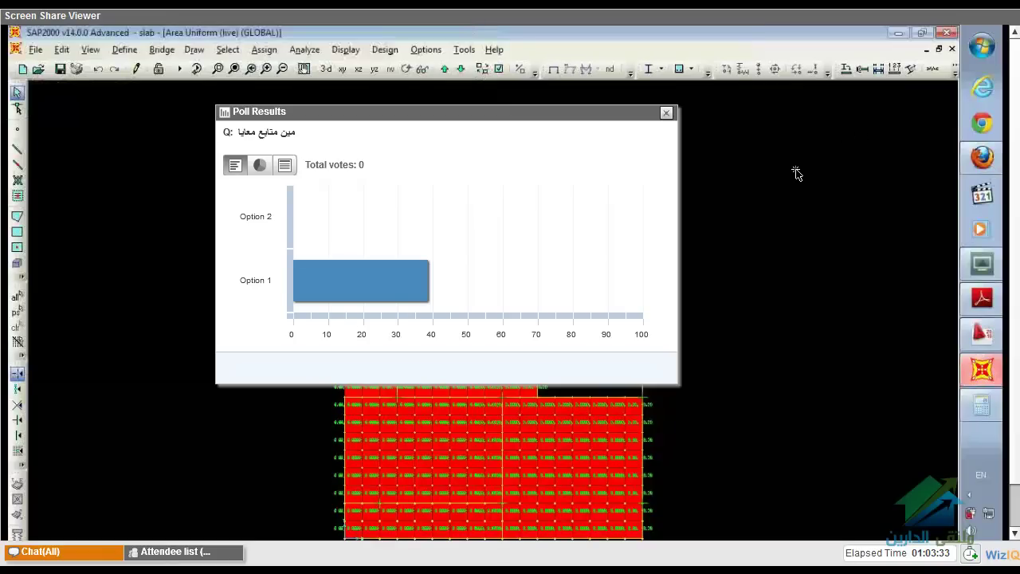
{"action": "key", "text": "alt+Tab"}
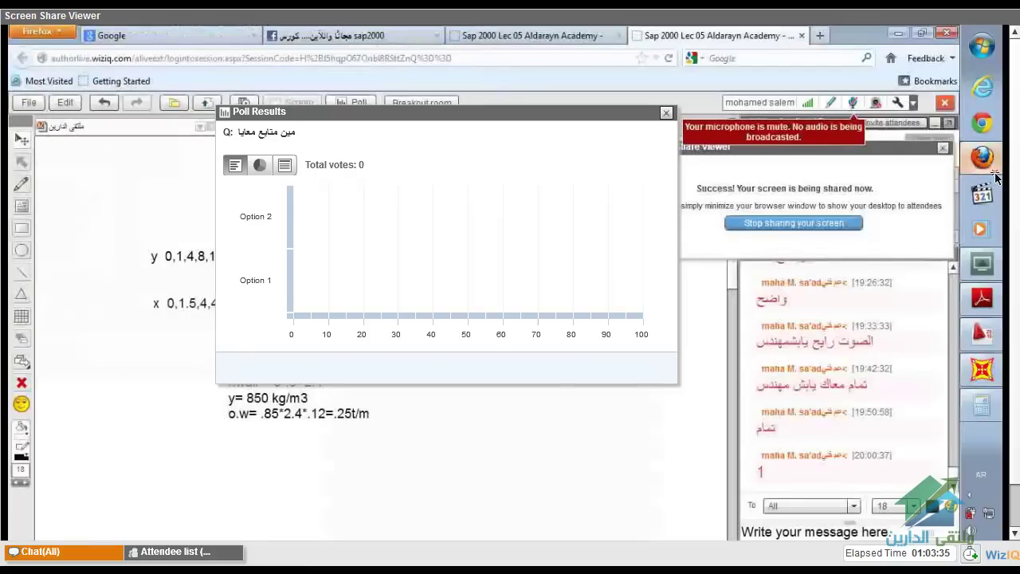
{"action": "mouse_move", "coordinate": [985, 365]}
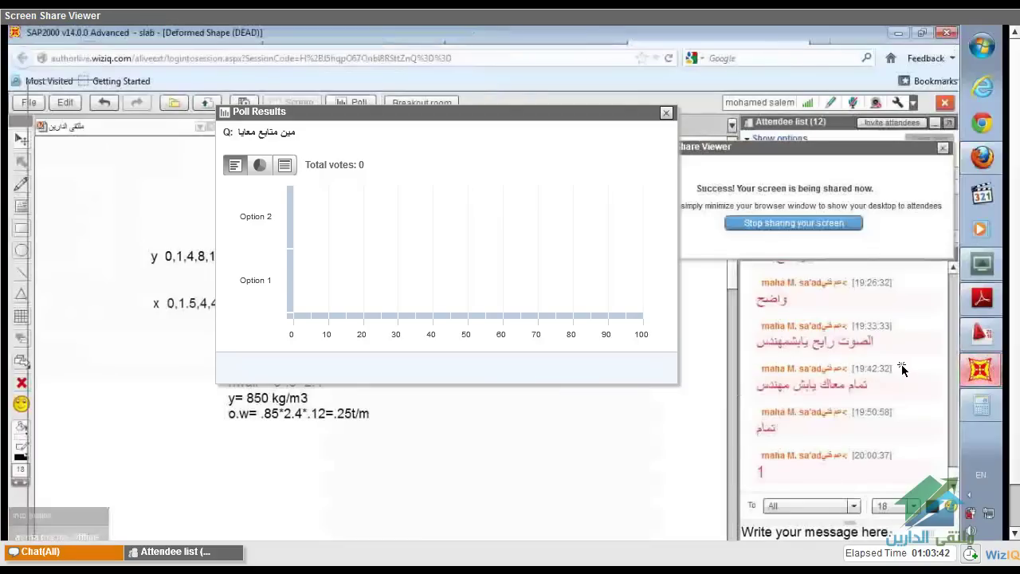
{"action": "left_click", "coordinate": [988, 380]}
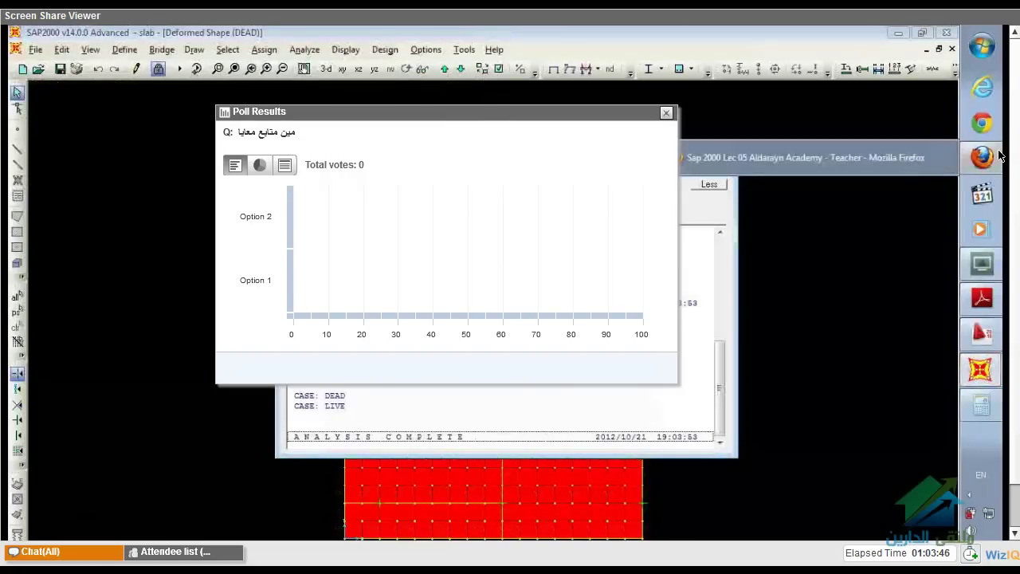
{"action": "left_click", "coordinate": [872, 96]}
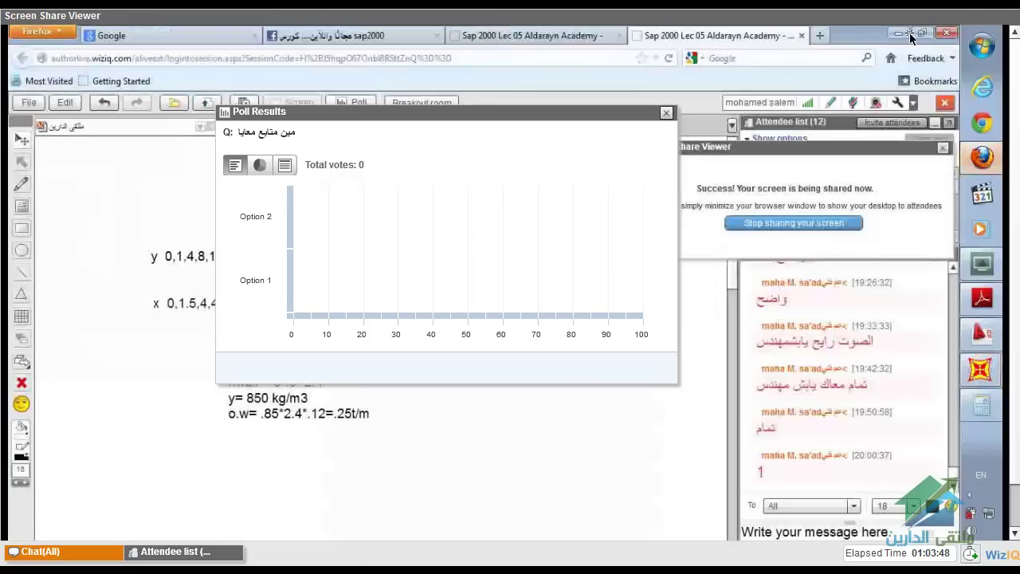
{"action": "left_click", "coordinate": [907, 34]}
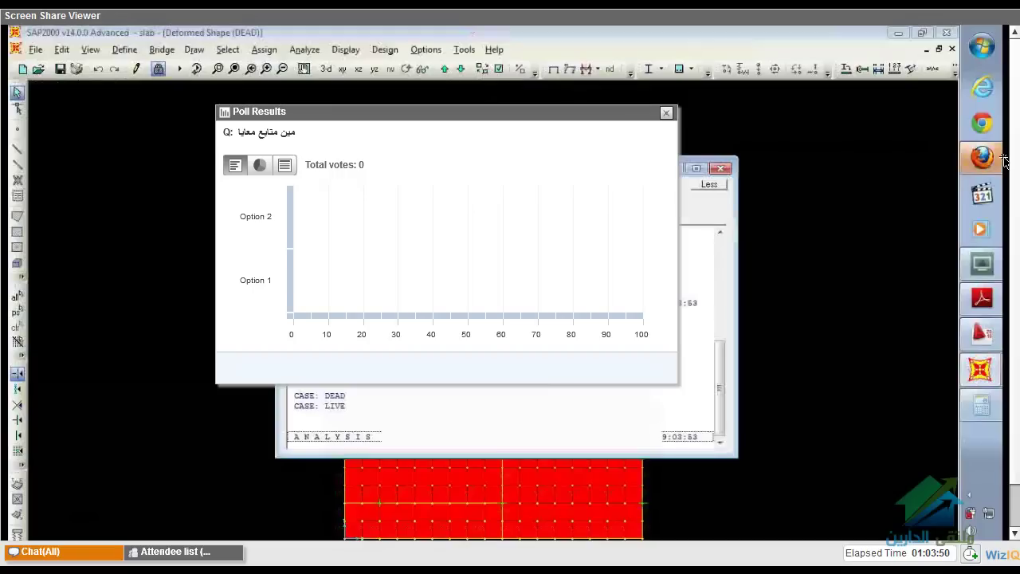
Check the online class in the browser, return to SAP2000 and close the completed analysis window over the slab model
{"action": "left_click", "coordinate": [984, 157]}
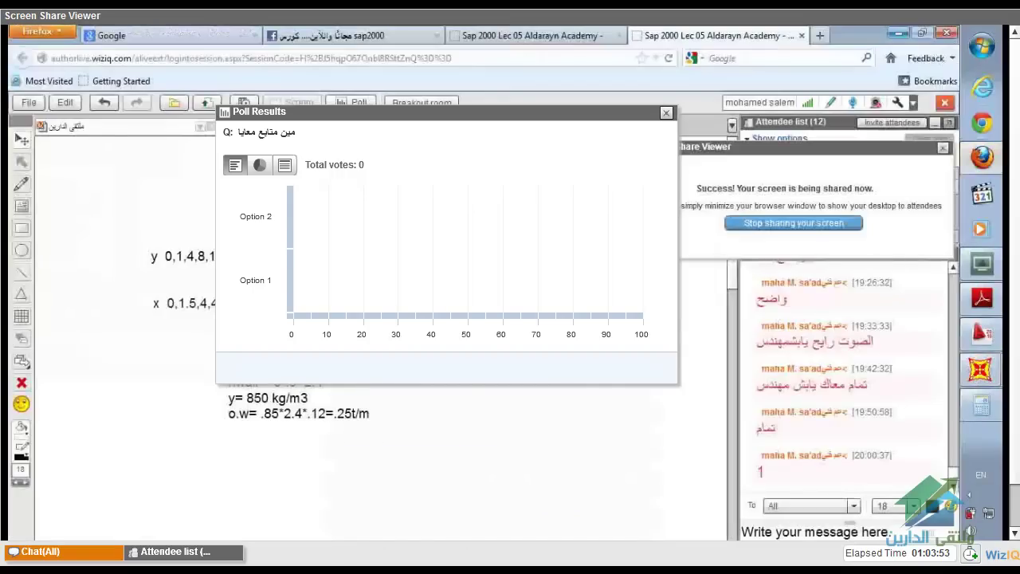
{"action": "left_click", "coordinate": [899, 34]}
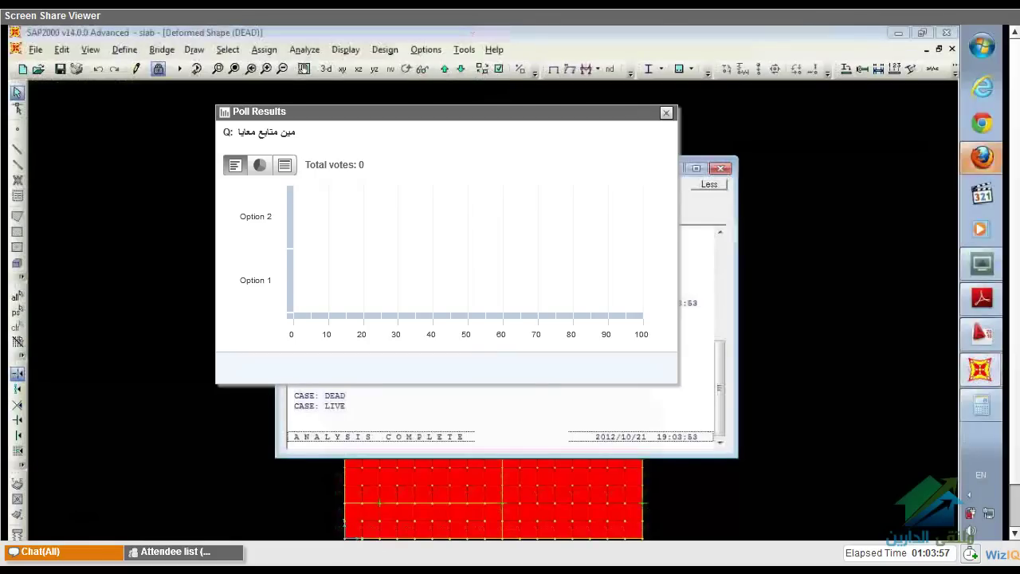
{"action": "left_click", "coordinate": [720, 168]}
{"action": "scroll", "coordinate": [631, 144], "scroll_direction": "up", "scroll_amount": 2}
{"action": "scroll", "coordinate": [587, 70], "scroll_direction": "down", "scroll_amount": 1}
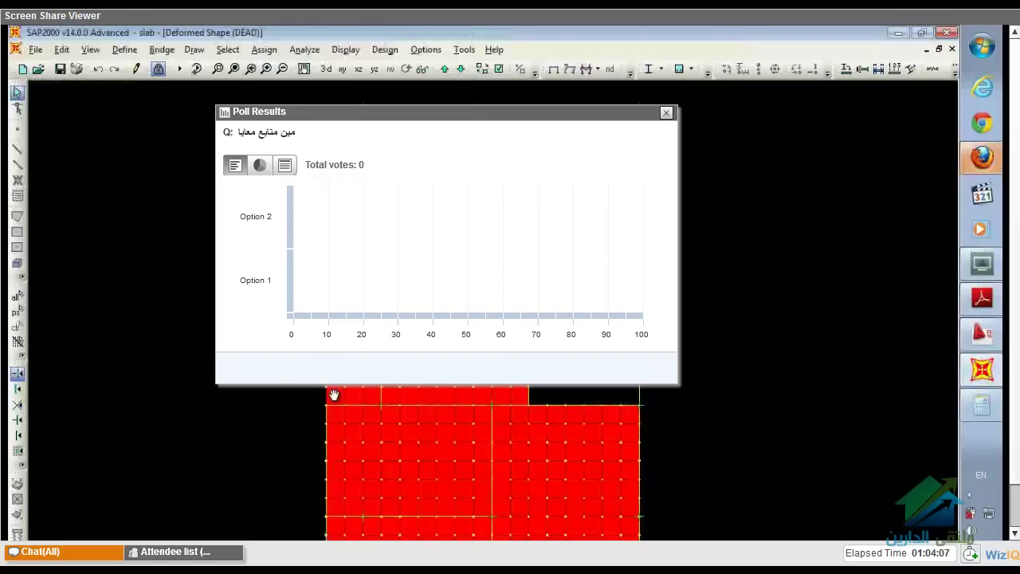
Select all frame elements of the slab model and show only that selection, hiding the slab areas
{"action": "left_click", "coordinate": [228, 52]}
{"action": "mouse_move", "coordinate": [325, 62]}
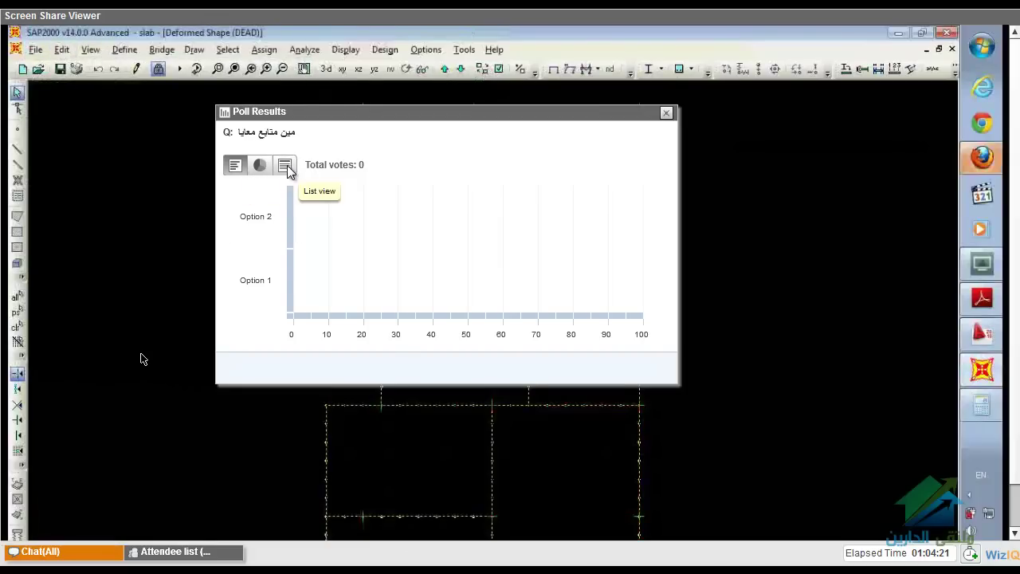
{"action": "left_click", "coordinate": [284, 165]}
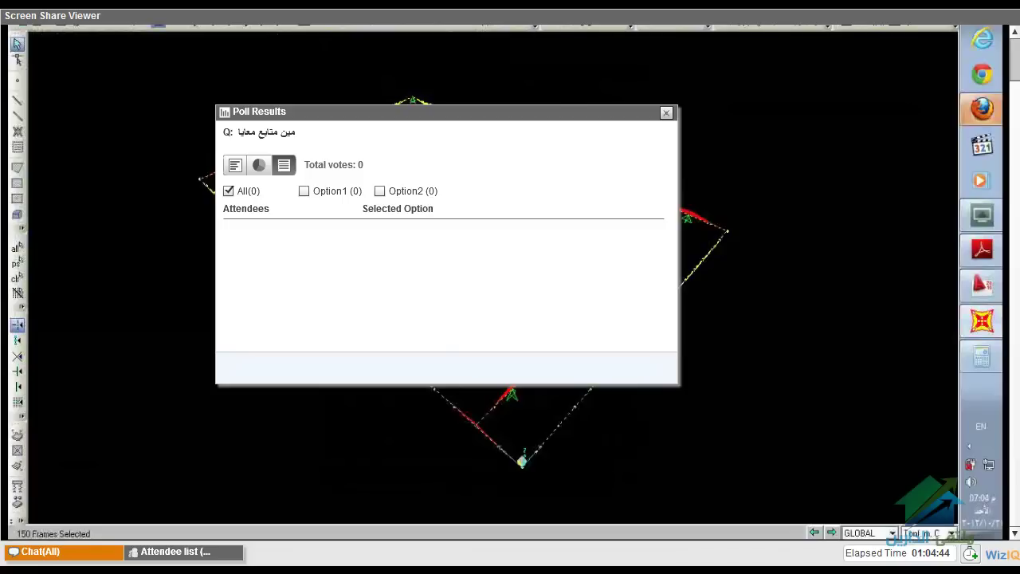
Display the frames' filled Moment 3-3 diagram for the DEAD case with a manual scale factor and move the poll results aside
{"action": "left_click", "coordinate": [598, 70]}
{"action": "left_click", "coordinate": [625, 107]}
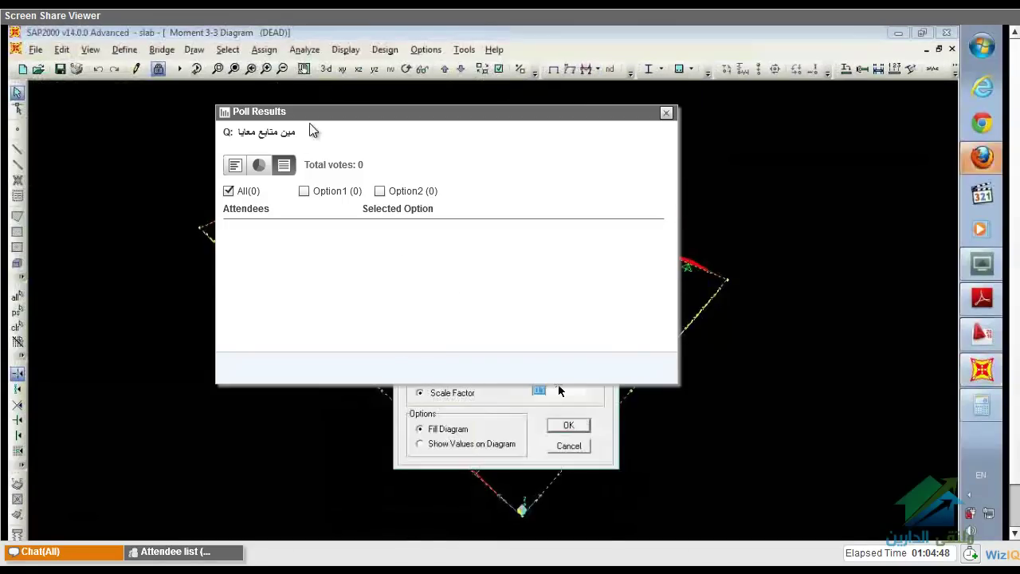
{"action": "left_click", "coordinate": [235, 166]}
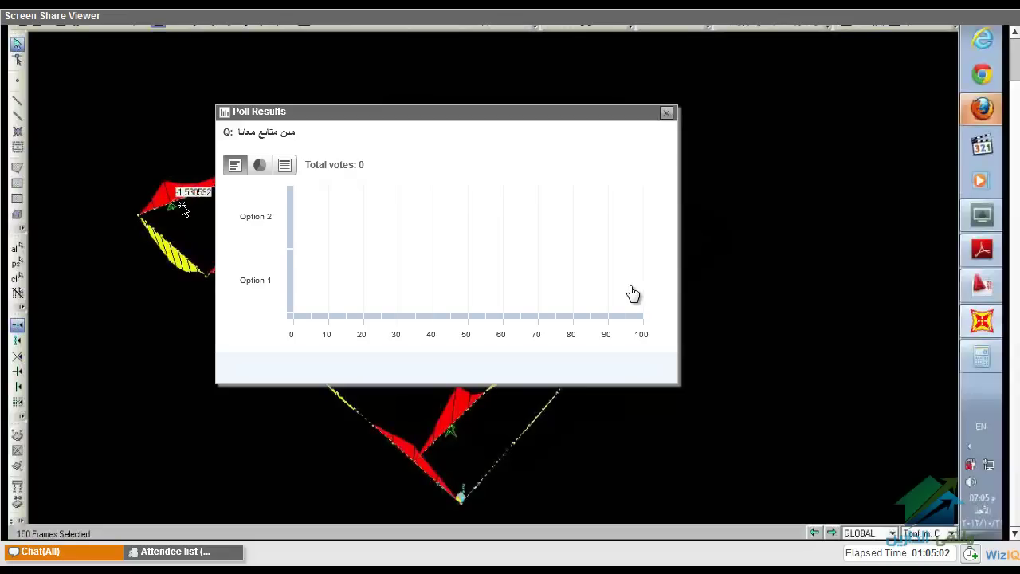
{"action": "left_click_drag", "start_coordinate": [590, 112], "coordinate": [652, 570]}
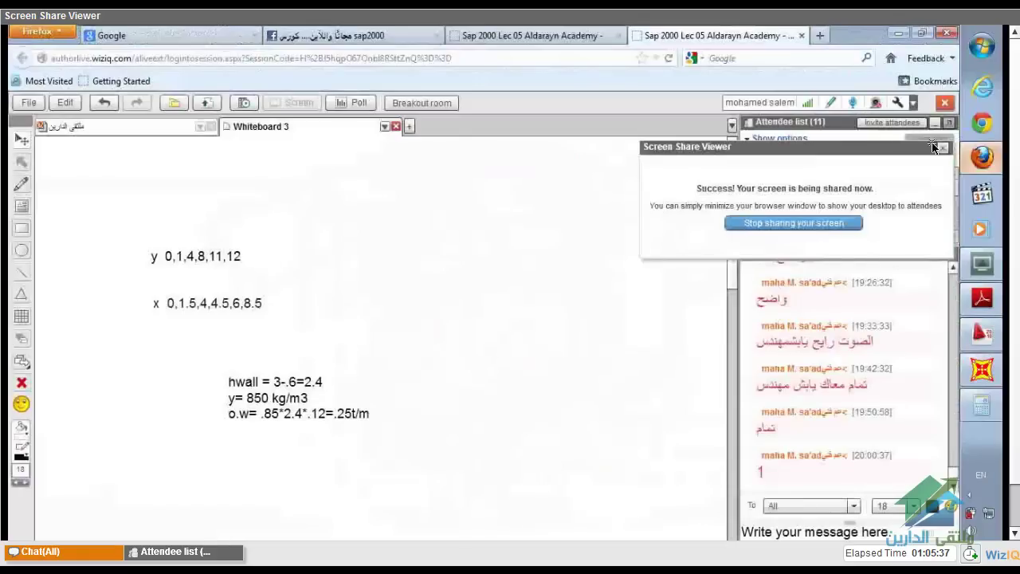
Show all elements again and display the slab's resultant M11 contours for the DEAD case in the XY plan view
{"action": "left_click", "coordinate": [853, 104]}
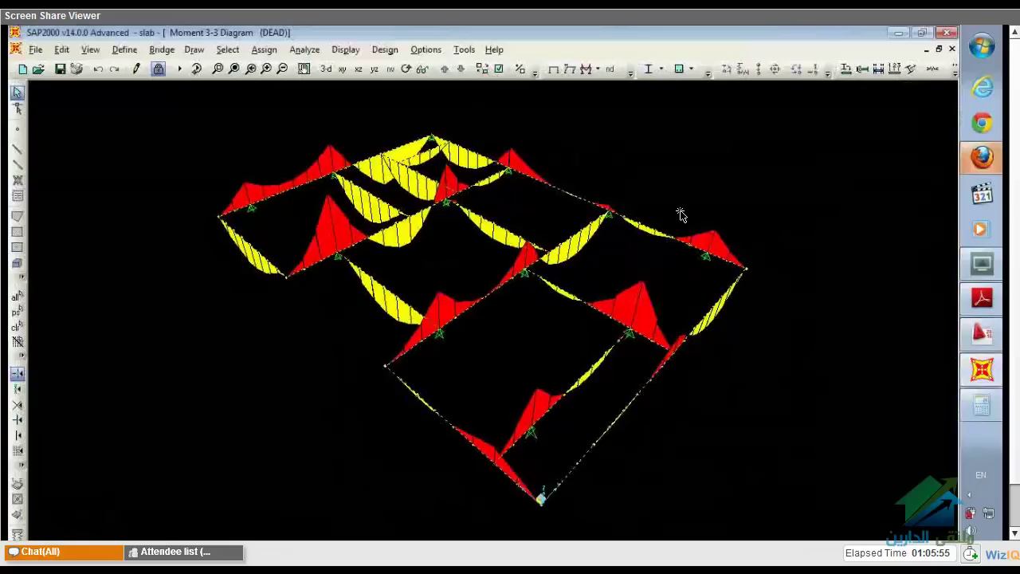
{"action": "middle_click_drag", "start_coordinate": [89, 120], "coordinate": [94, 134]}
{"action": "left_click", "coordinate": [91, 49]}
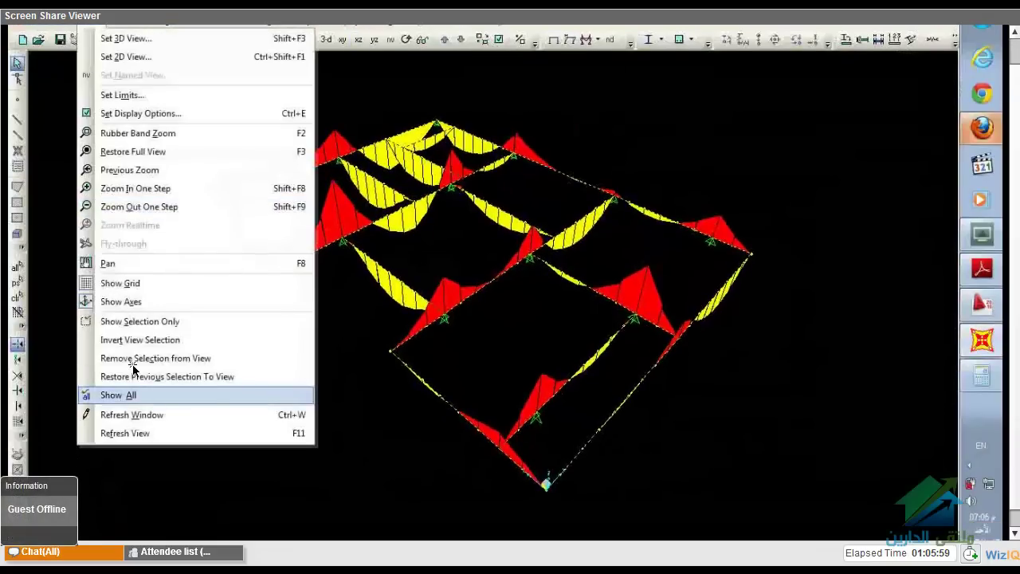
{"action": "left_click", "coordinate": [127, 395]}
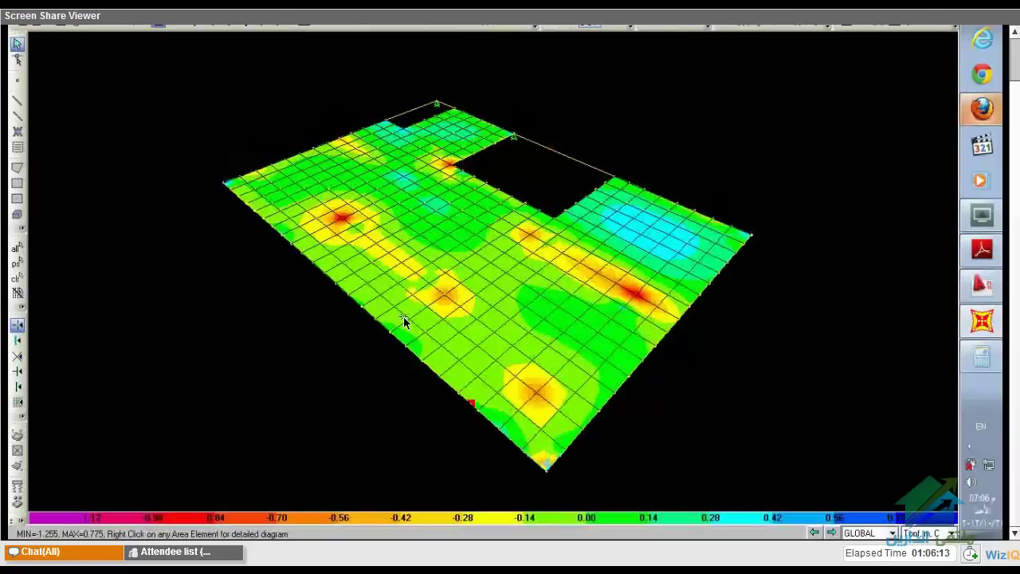
{"action": "left_click", "coordinate": [342, 20]}
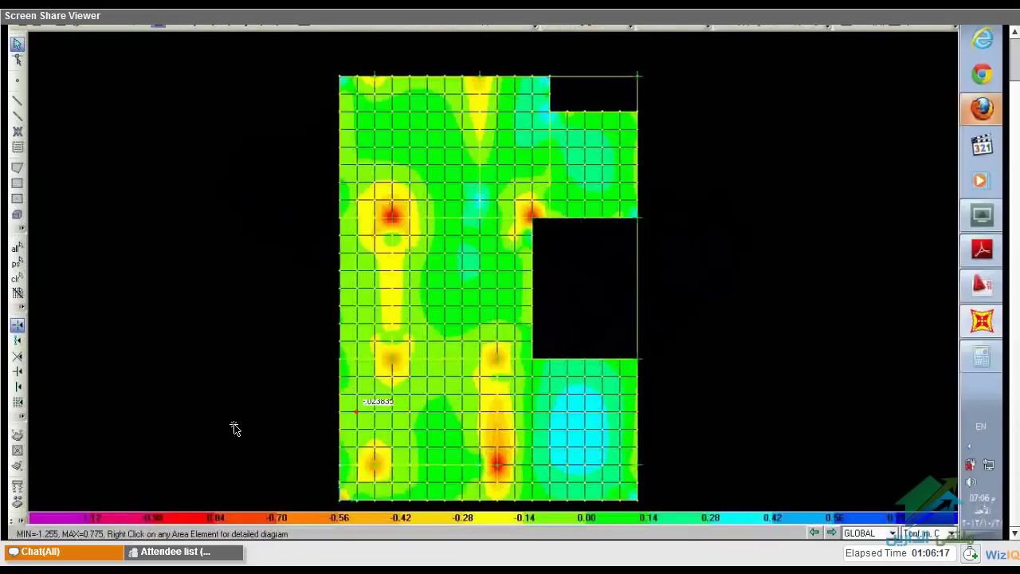
{"action": "mouse_move", "coordinate": [487, 141]}
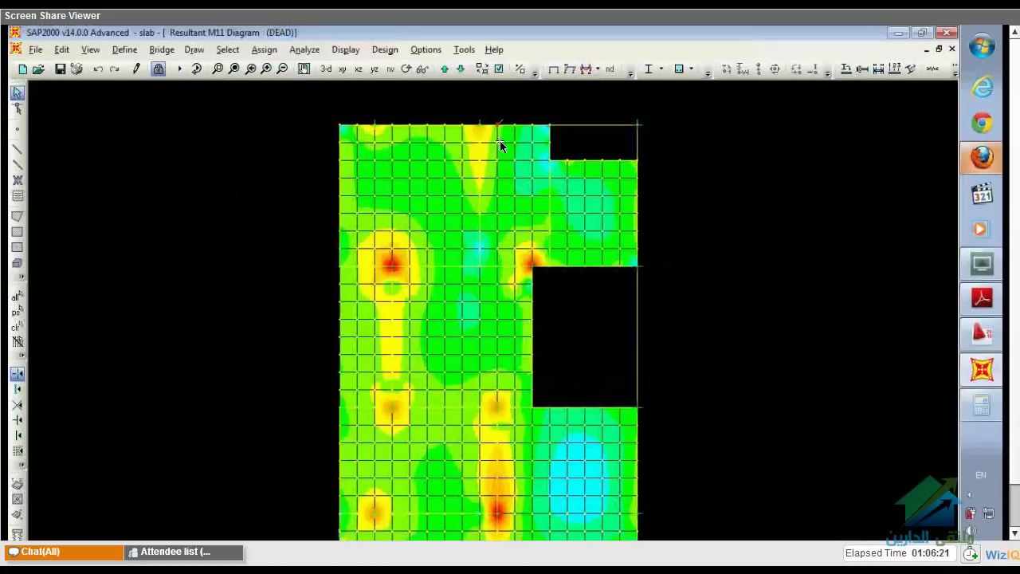
{"action": "middle_click_drag", "start_coordinate": [559, 82], "coordinate": [569, 94]}
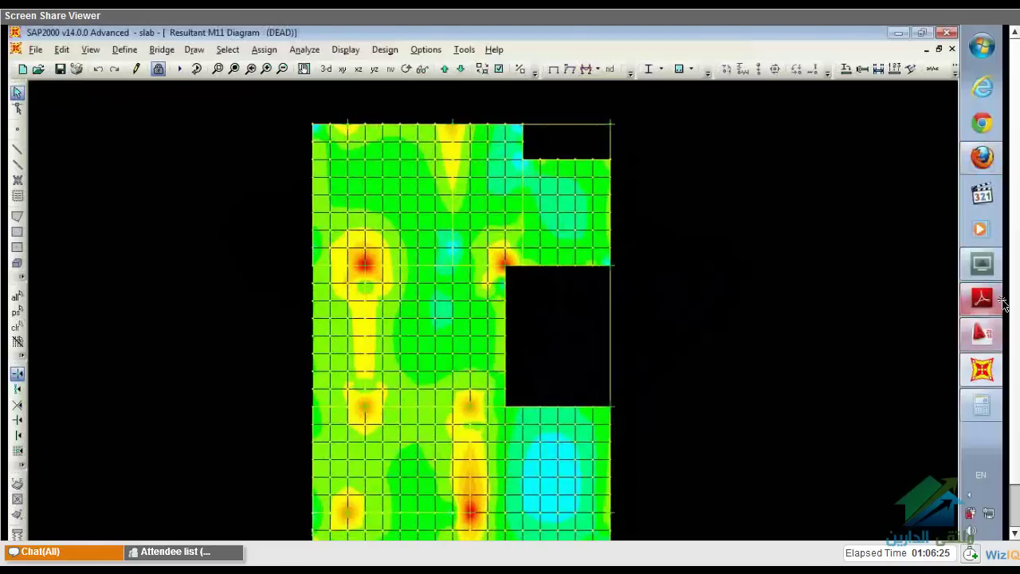
Switch to the browser whiteboard and add the steel area formula "as= mu*10^6/fy*j*d" as text in the empty area
{"action": "left_click", "coordinate": [985, 166]}
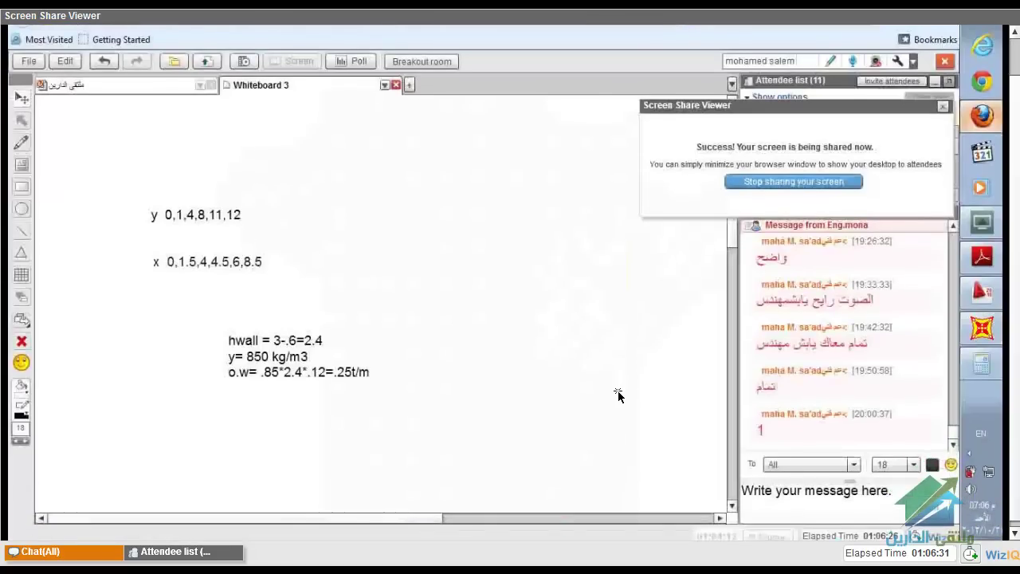
{"action": "left_click", "coordinate": [533, 280]}
{"action": "type", "text": "شس"}
{"action": "key", "text": "BackSpace"}
{"action": "key", "text": "BackSpace"}
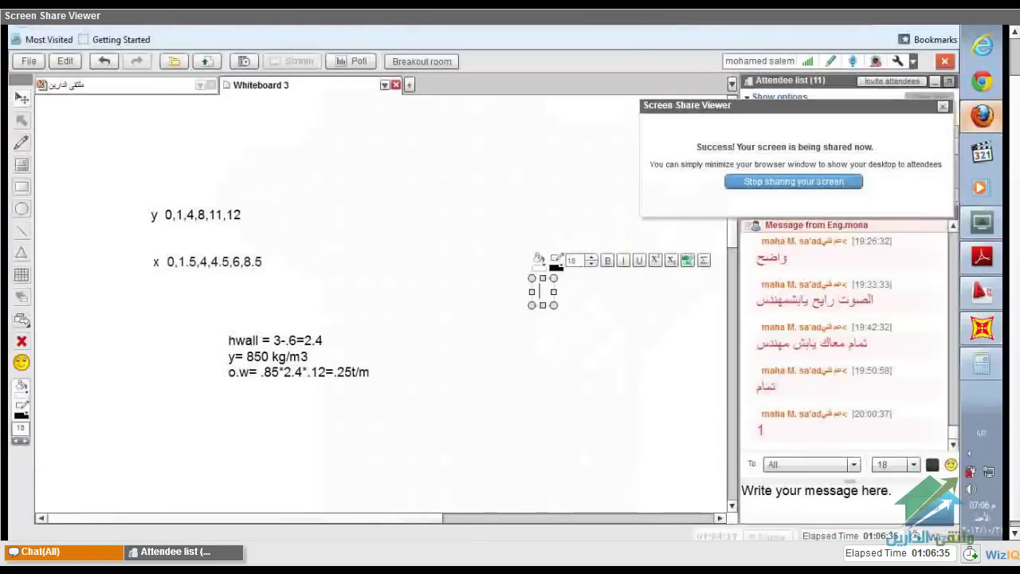
{"action": "type", "text": "س"}
{"action": "key", "text": "BackSpace"}
{"action": "key", "text": "alt+shift"}
{"action": "type", "text": "as= mu*10"}
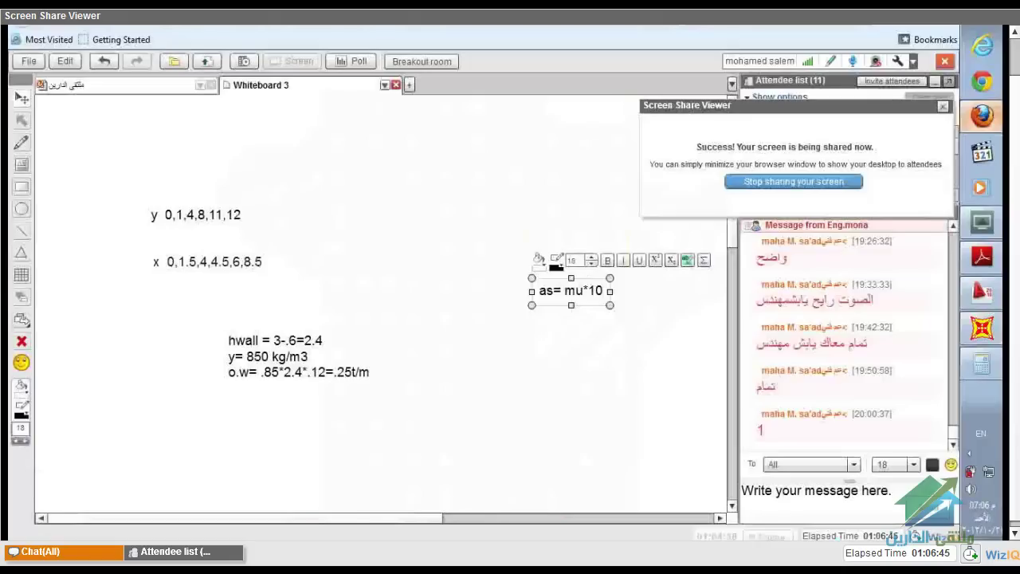
{"action": "type", "text": "^"}
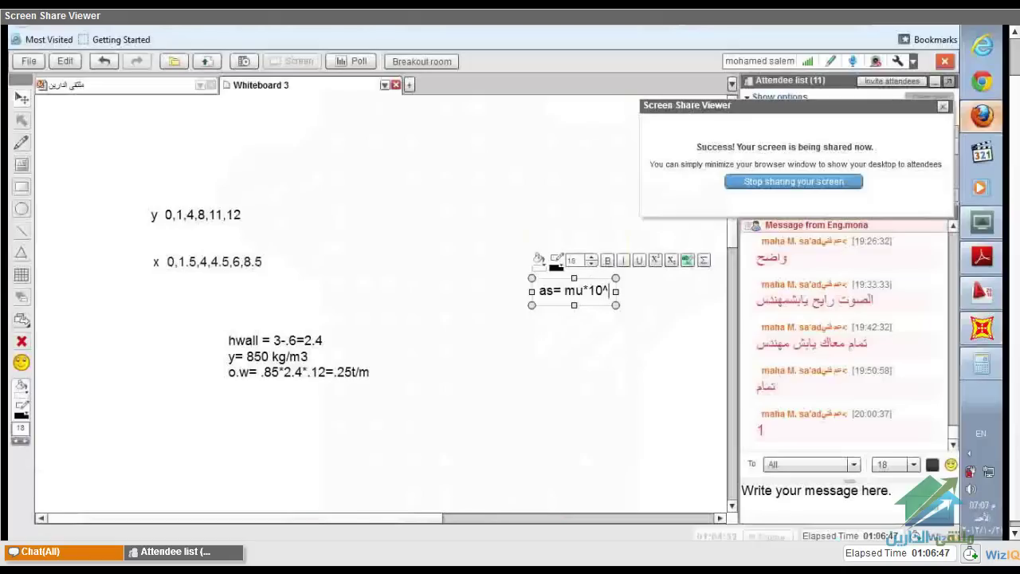
{"action": "type", "text": "6/"}
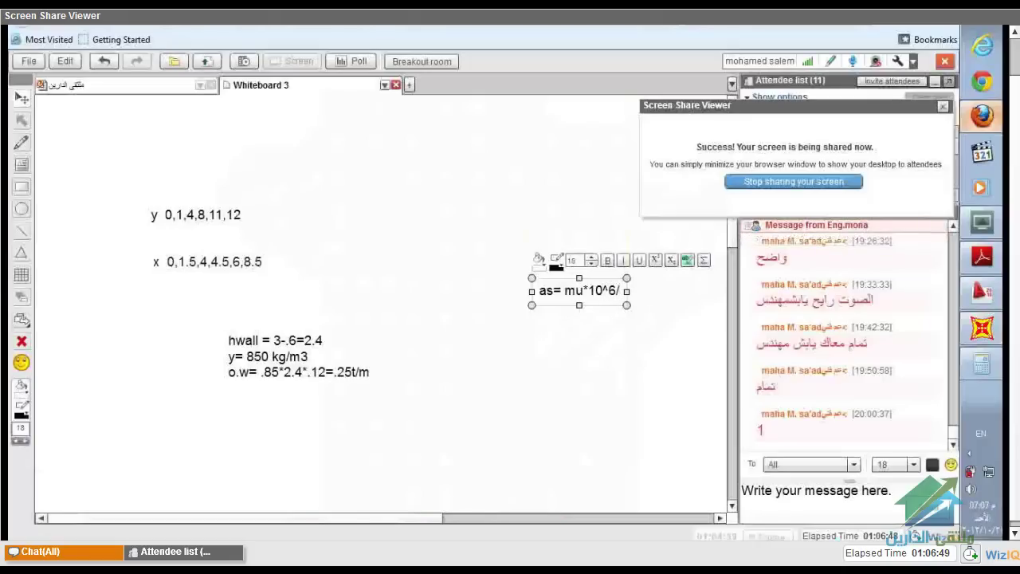
{"action": "type", "text": "fy*j*"}
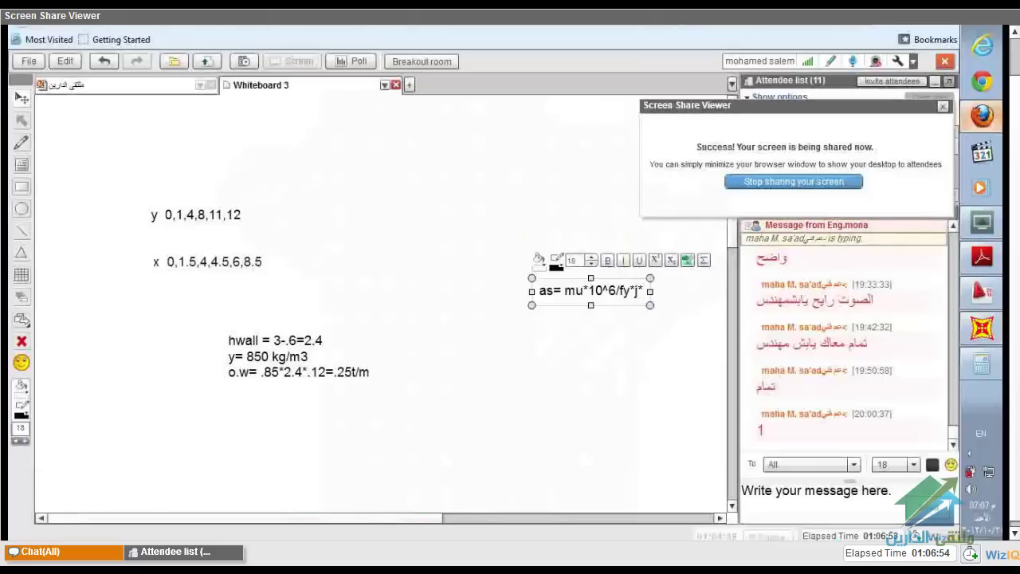
{"action": "type", "text": "d"}
{"action": "left_click", "coordinate": [618, 394]}
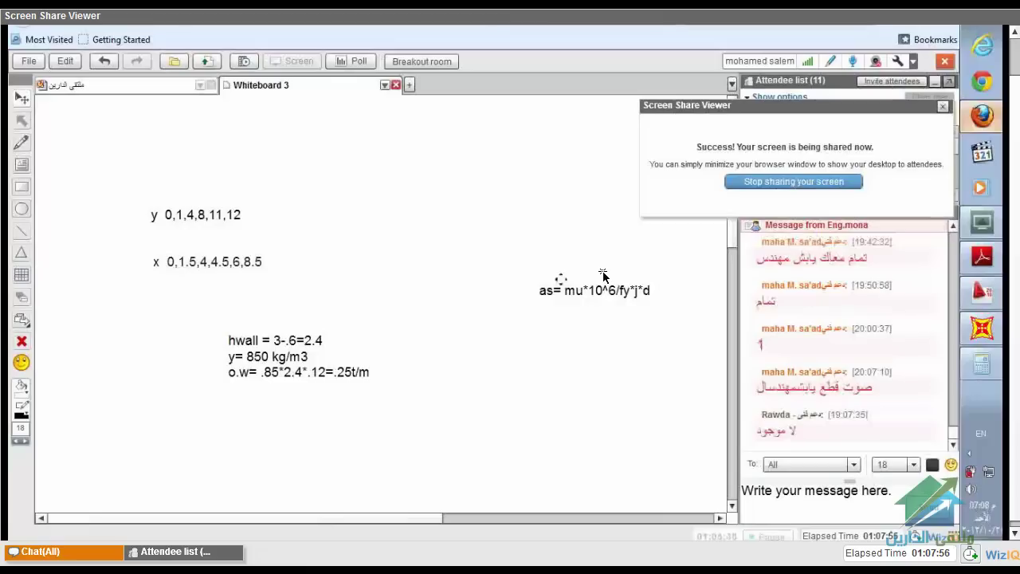
Add the moment formula "mu=As*fy*j*d/10^7" as a second line under the steel area formula and mute the microphone
{"action": "left_click", "coordinate": [544, 292]}
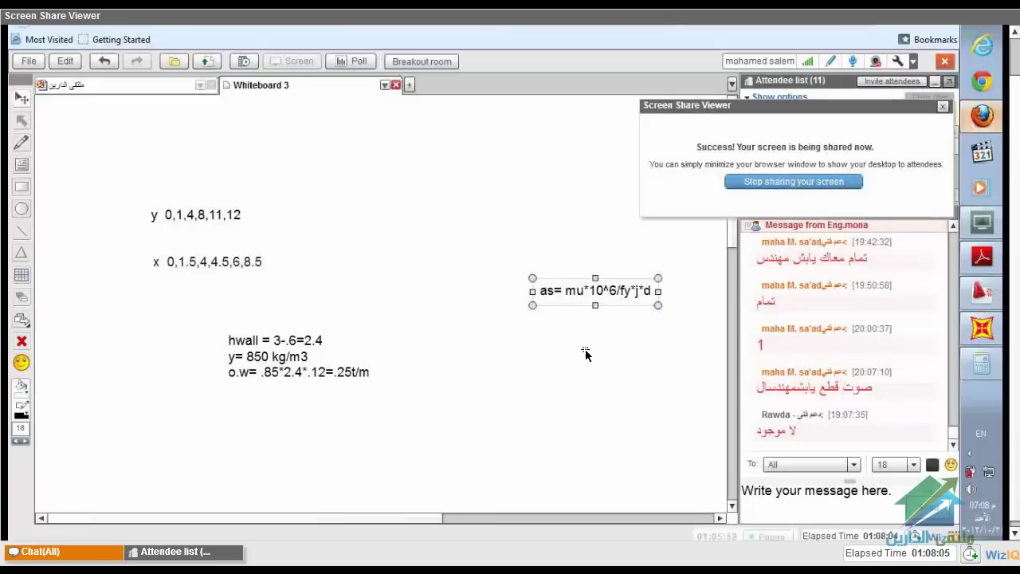
{"action": "double_click", "coordinate": [578, 300]}
{"action": "left_click", "coordinate": [655, 293]}
{"action": "left_click_drag", "start_coordinate": [658, 293], "coordinate": [667, 309]}
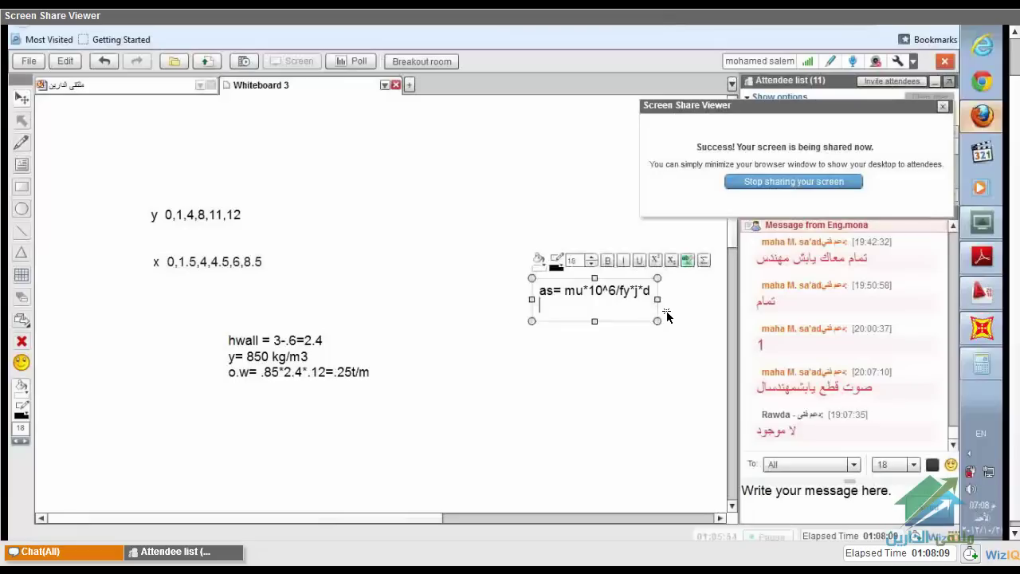
{"action": "type", "text": "mu="}
{"action": "type", "text": "As*fy*"}
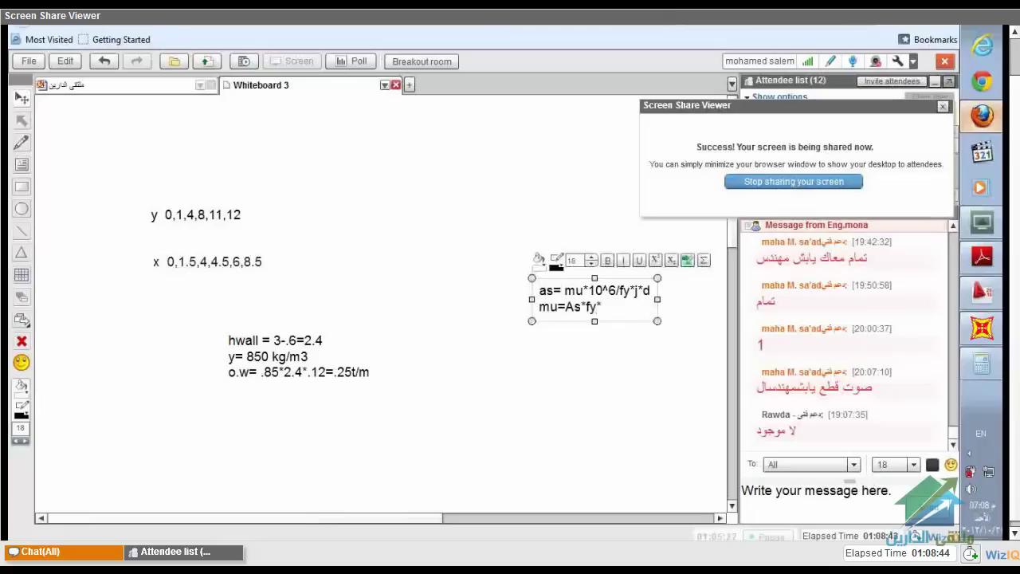
{"action": "type", "text": "j*d/10^6"}
{"action": "key", "text": "BackSpace"}
{"action": "key", "text": "F11"}
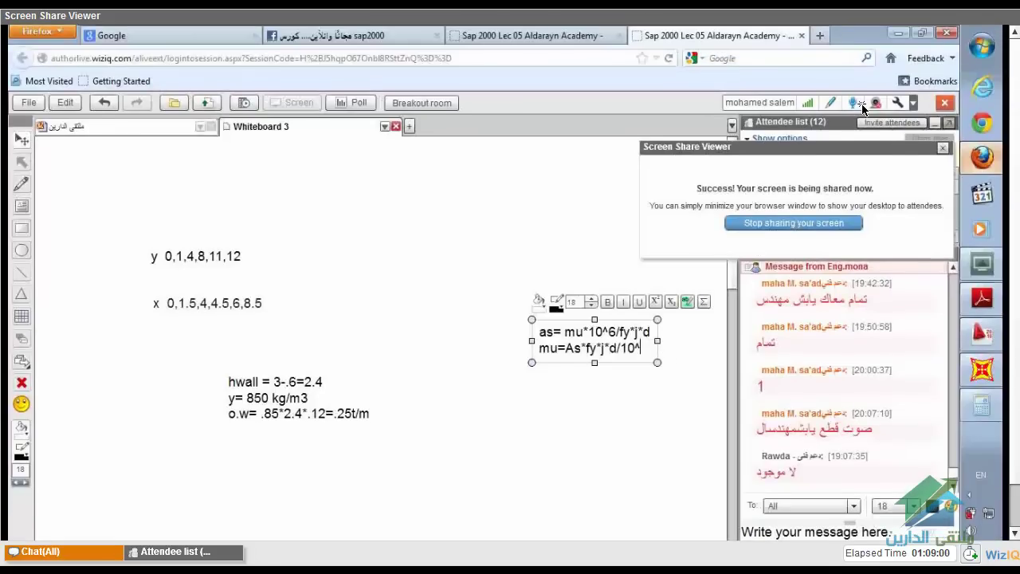
{"action": "left_click", "coordinate": [854, 103]}
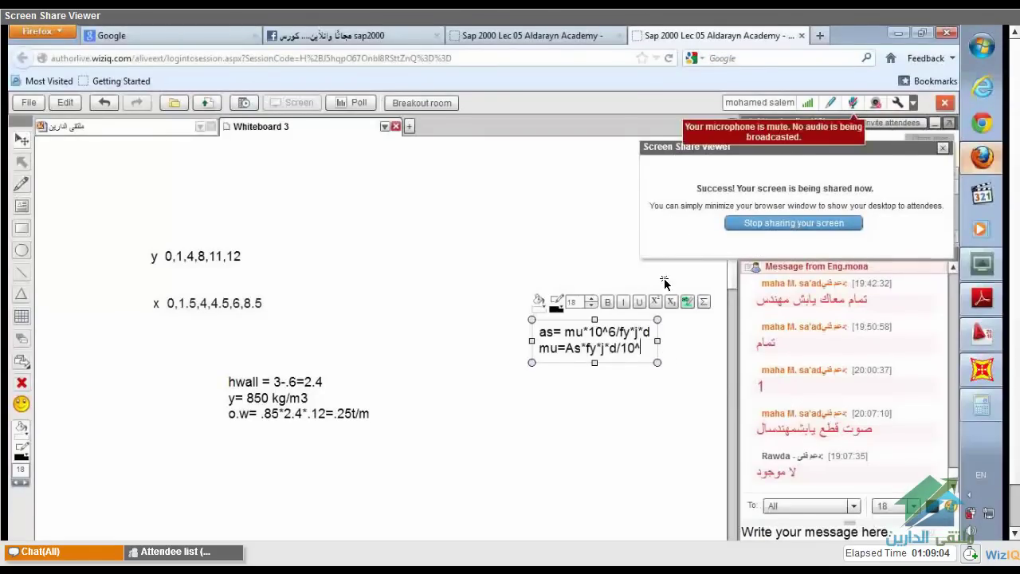
{"action": "type", "text": "7"}
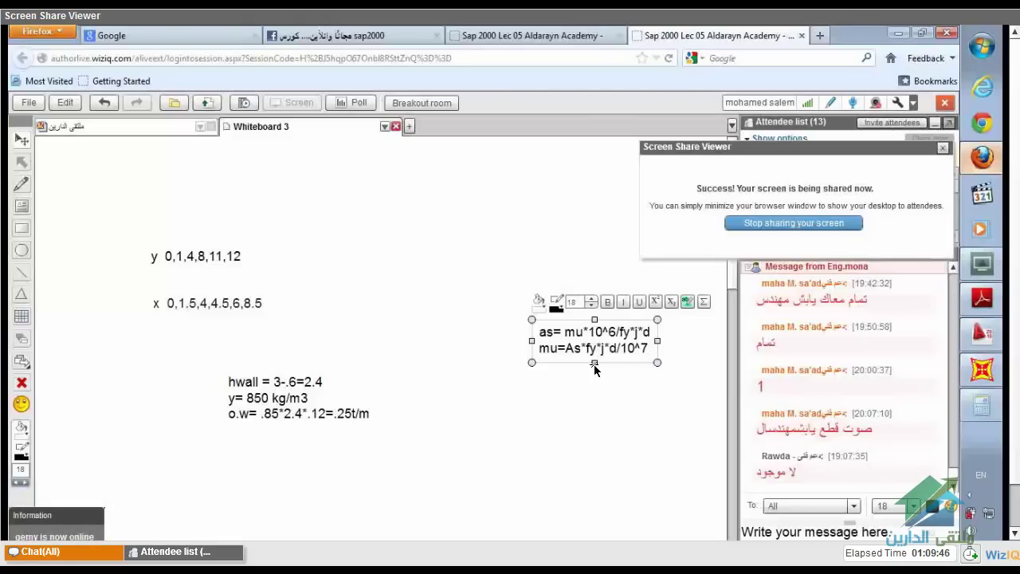
Add a third line with the numeric expression "78.5*360*.826*130/10^7" under the moment formula
{"action": "key", "text": "Return"}
{"action": "type", "text": "78.5/360/"}
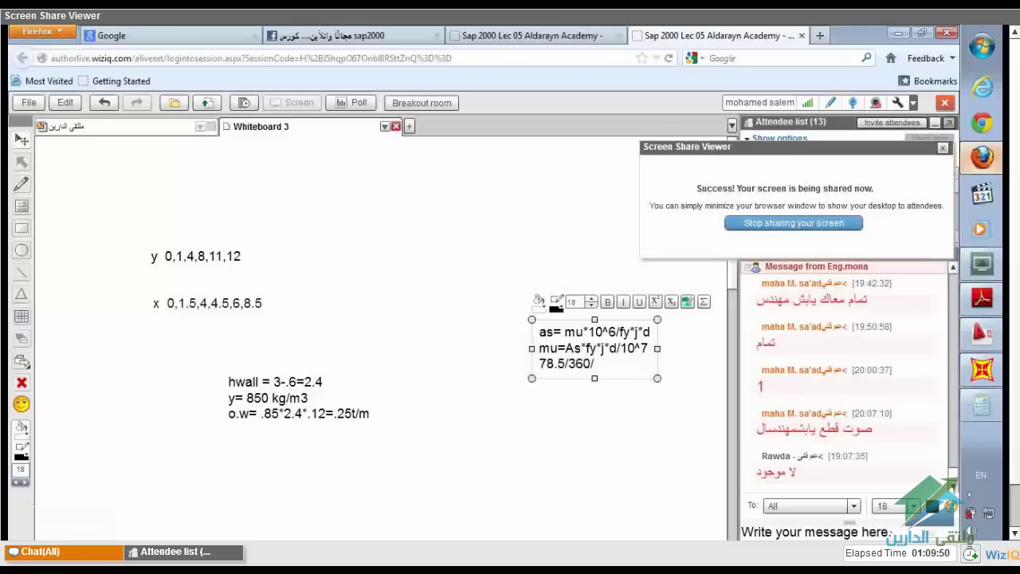
{"action": "key", "text": "BackSpace"}
{"action": "key", "text": "BackSpace"}
{"action": "key", "text": "BackSpace"}
{"action": "key", "text": "BackSpace"}
{"action": "key", "text": "BackSpace"}
{"action": "type", "text": "-360-"}
{"action": "key", "text": "BackSpace"}
{"action": "key", "text": "BackSpace"}
{"action": "key", "text": "BackSpace"}
{"action": "key", "text": "BackSpace"}
{"action": "key", "text": "BackSpace"}
{"action": "type", "text": "*360*.826*"}
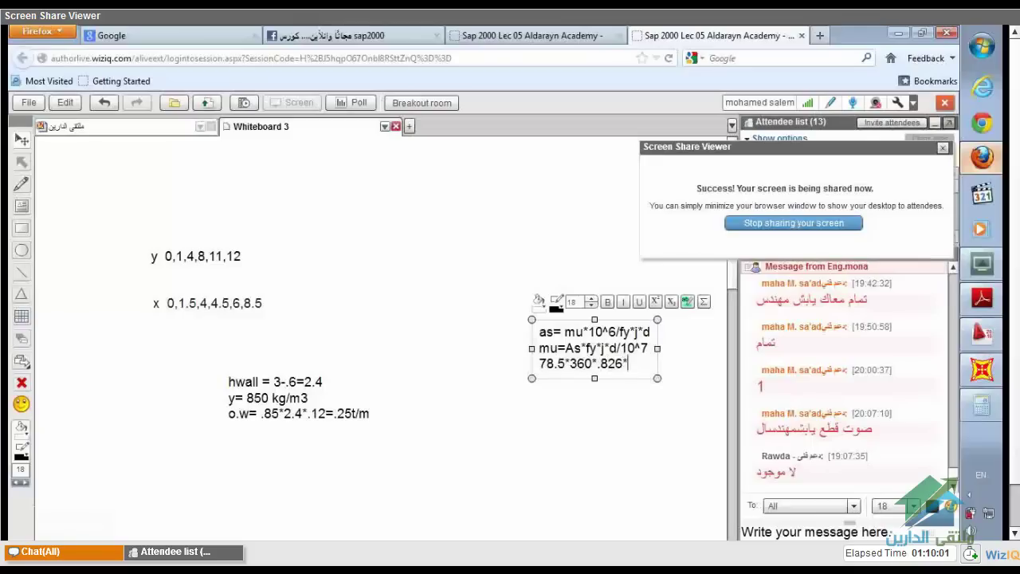
{"action": "type", "text": "130/10"}
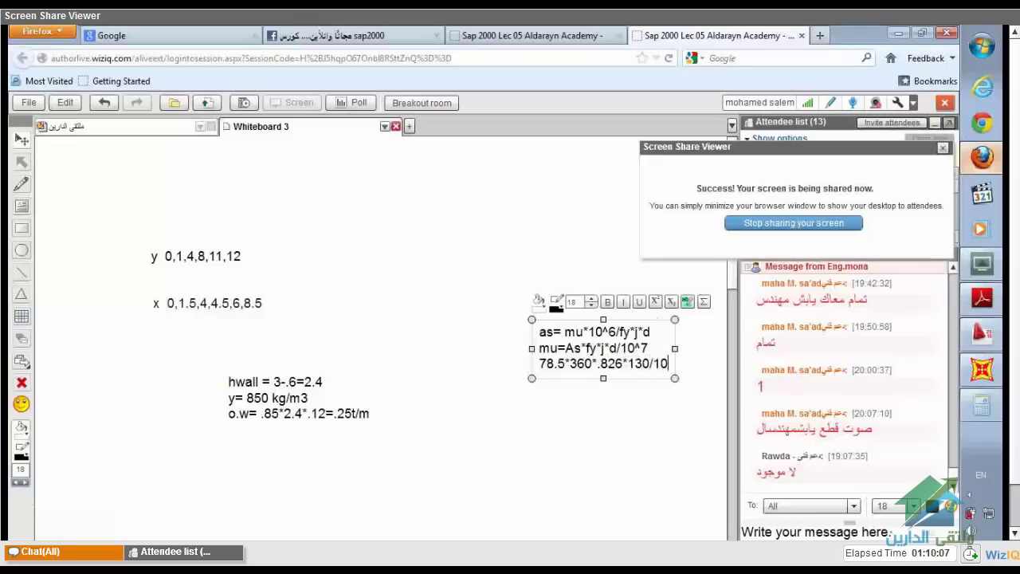
{"action": "type", "text": "^7"}
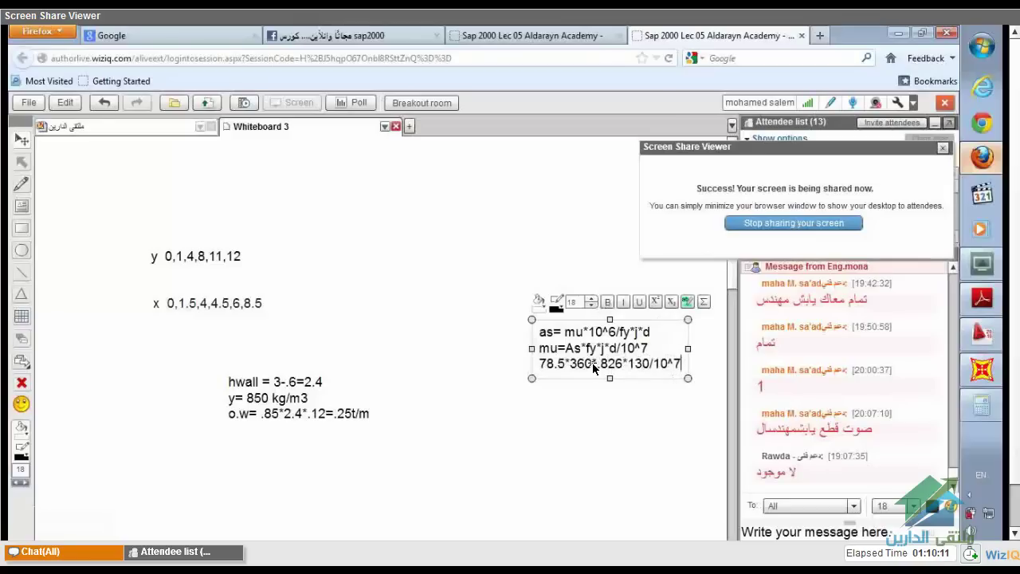
Complete the numeric expression with the result "=1.35" and turn the live audio back on
{"action": "type", "text": "=1.354"}
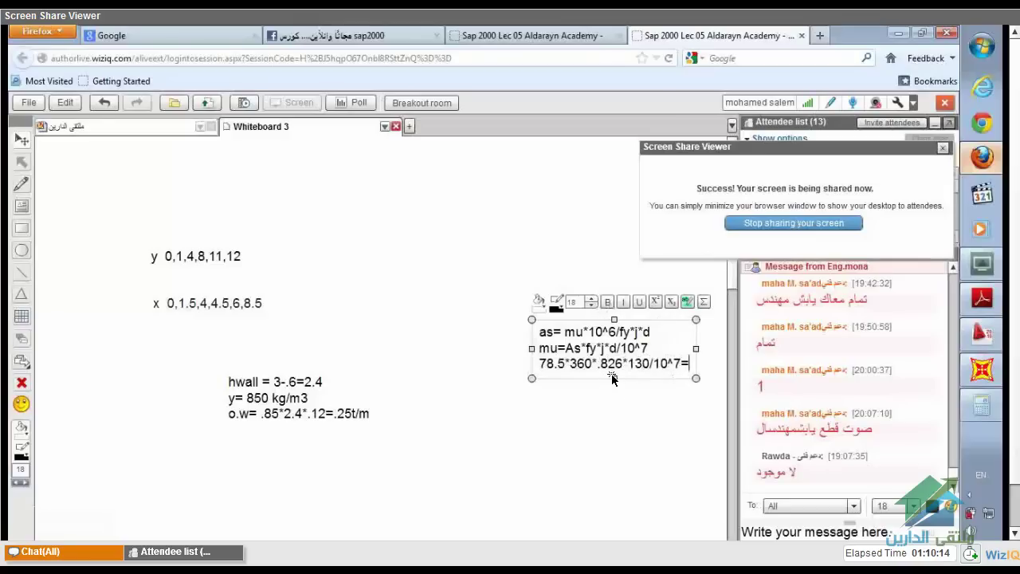
{"action": "key", "text": "BackSpace"}
{"action": "key", "text": "BackSpace"}
{"action": "key", "text": "BackSpace"}
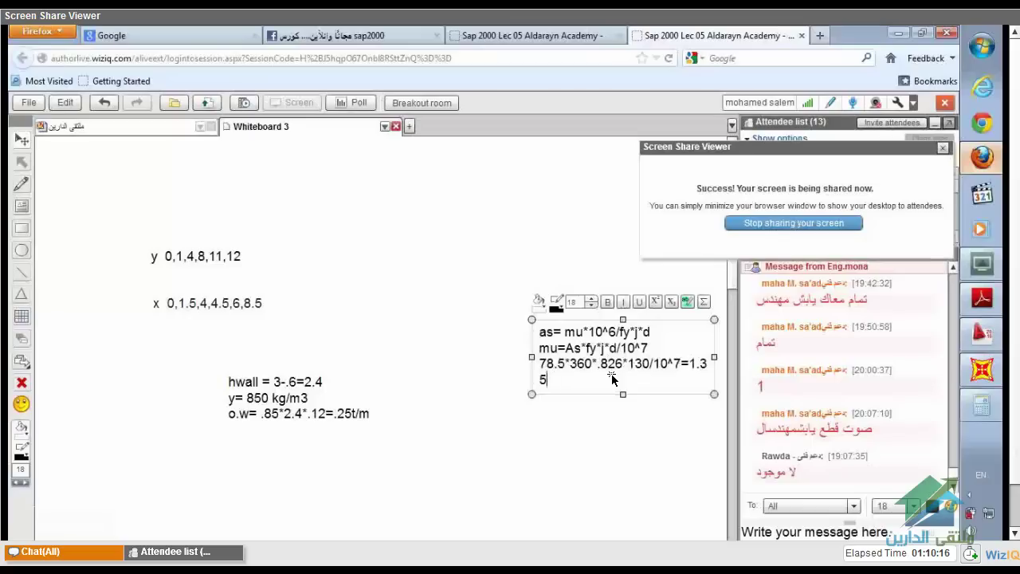
{"action": "type", "text": "35"}
{"action": "left_click", "coordinate": [852, 102]}
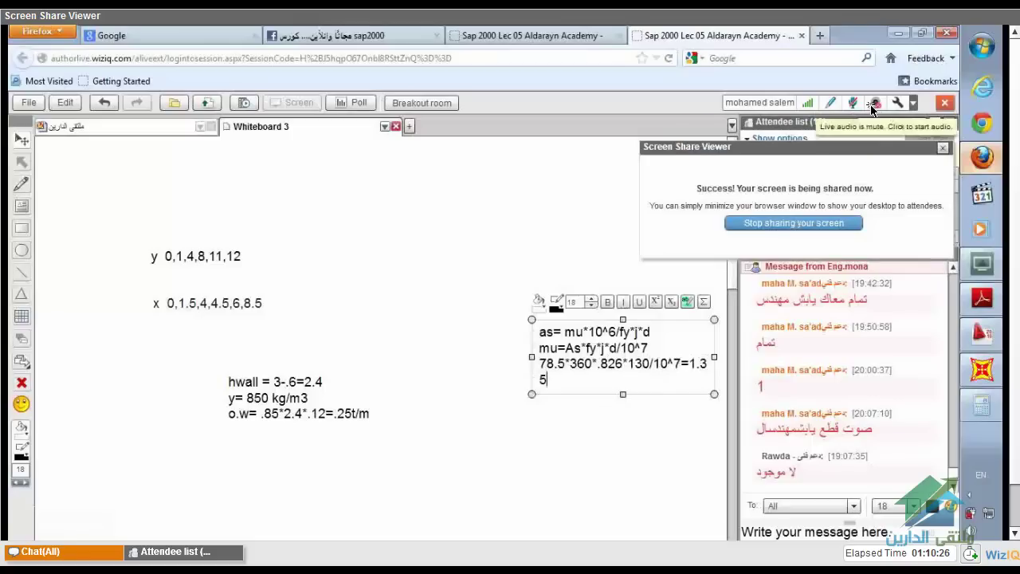
{"action": "left_click", "coordinate": [869, 109]}
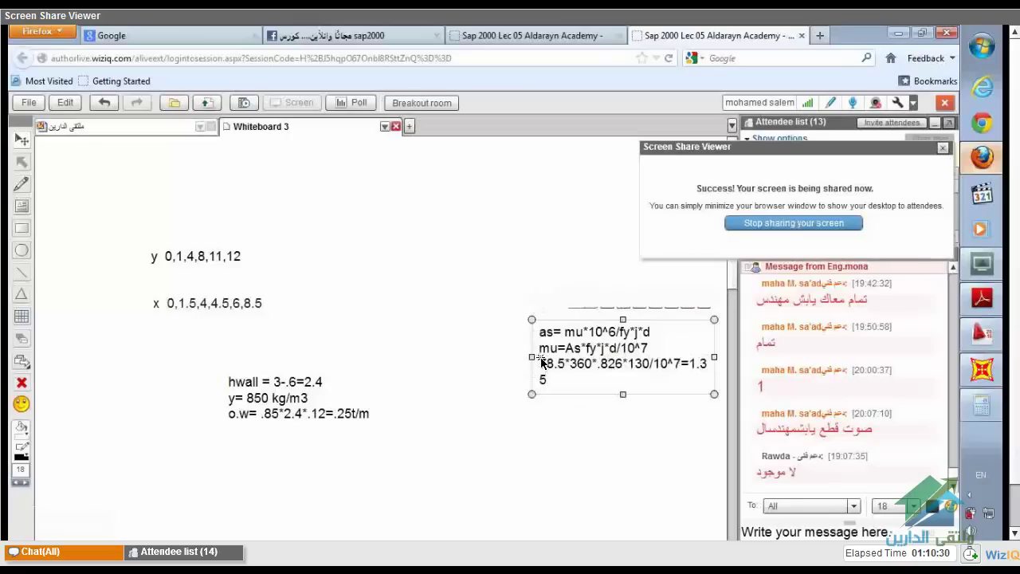
Widen the formula text box so the moment expression fits on one line and append the unit "t*m" to its result
{"action": "left_click_drag", "start_coordinate": [531, 357], "coordinate": [433, 349]}
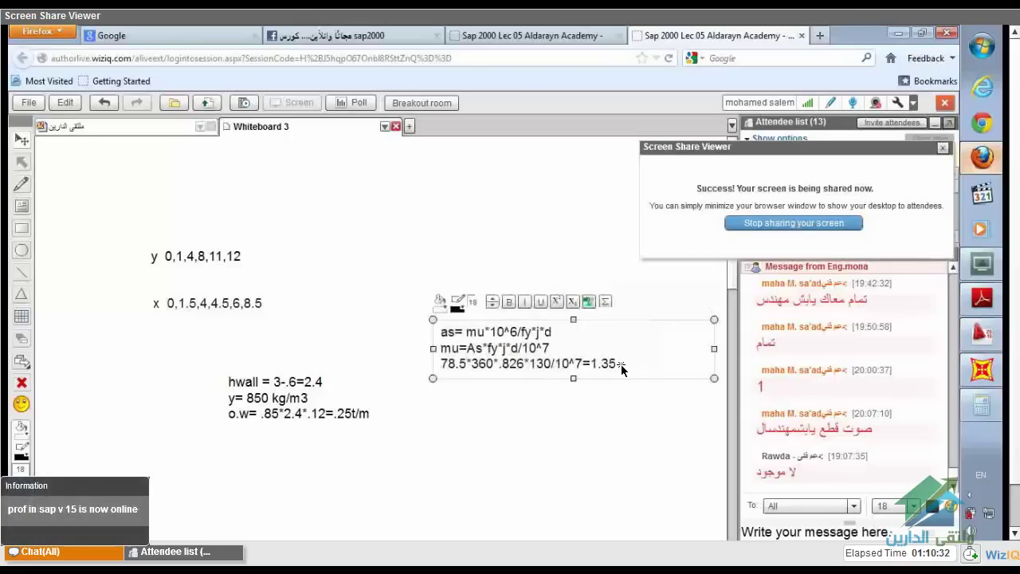
{"action": "key", "text": "ctrl+a"}
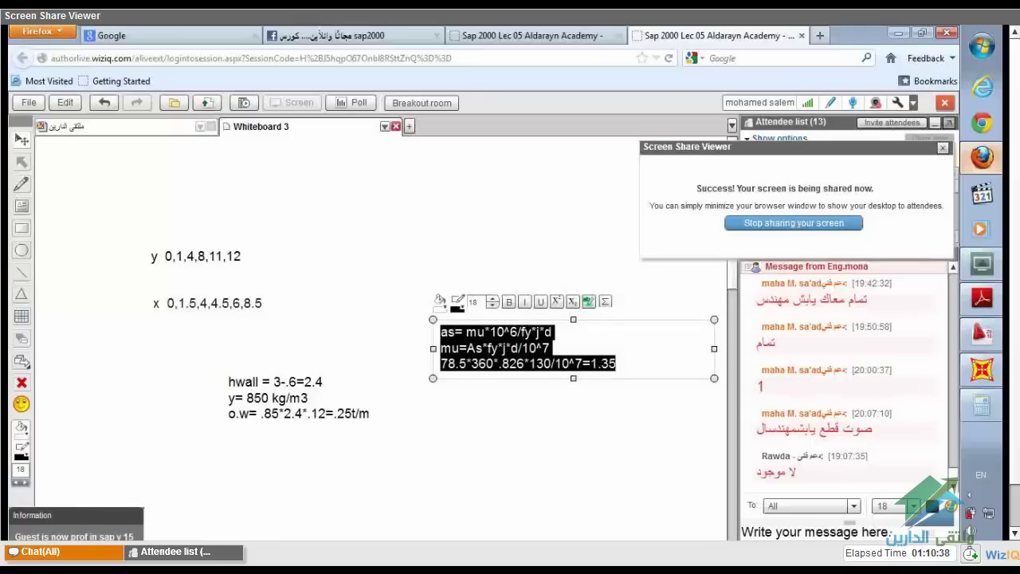
{"action": "left_click", "coordinate": [629, 367]}
{"action": "type", "text": "t*m"}
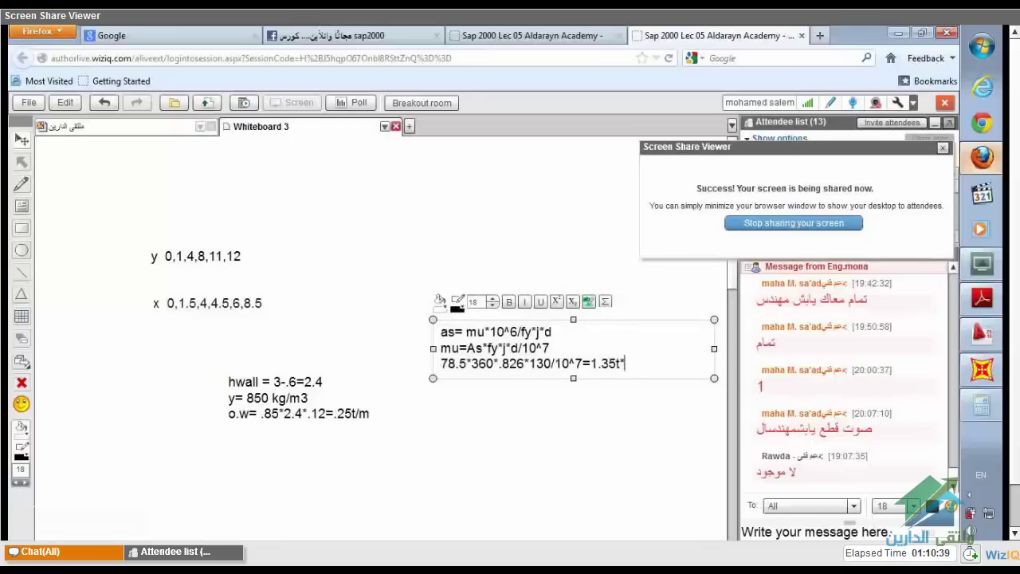
{"action": "left_click", "coordinate": [625, 393]}
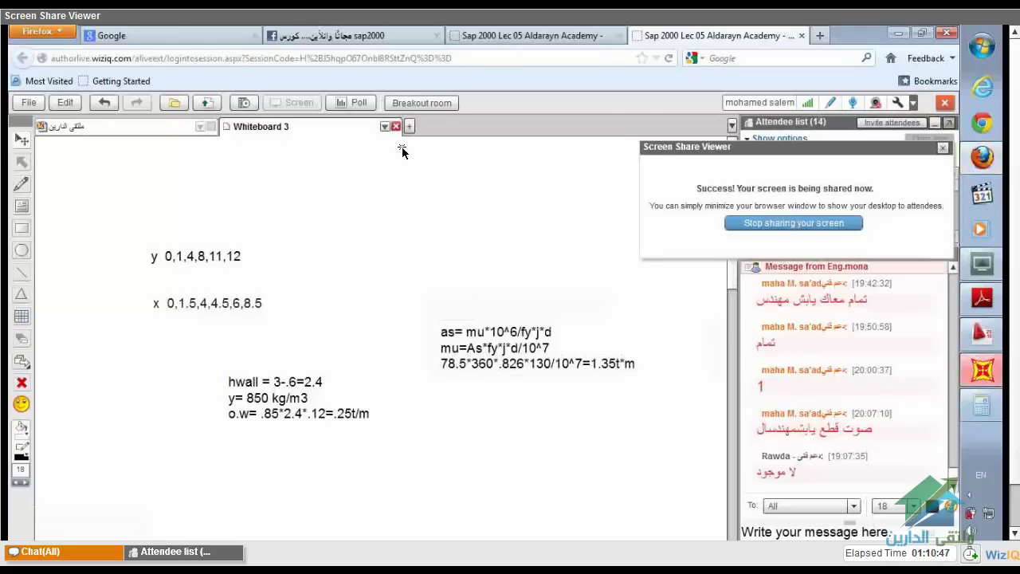
Switch to SAP2000 and redisplay the shell M11 diagram for DEAD with a contour range from -1.35 to 1.35
{"action": "key", "text": "alt+Tab"}
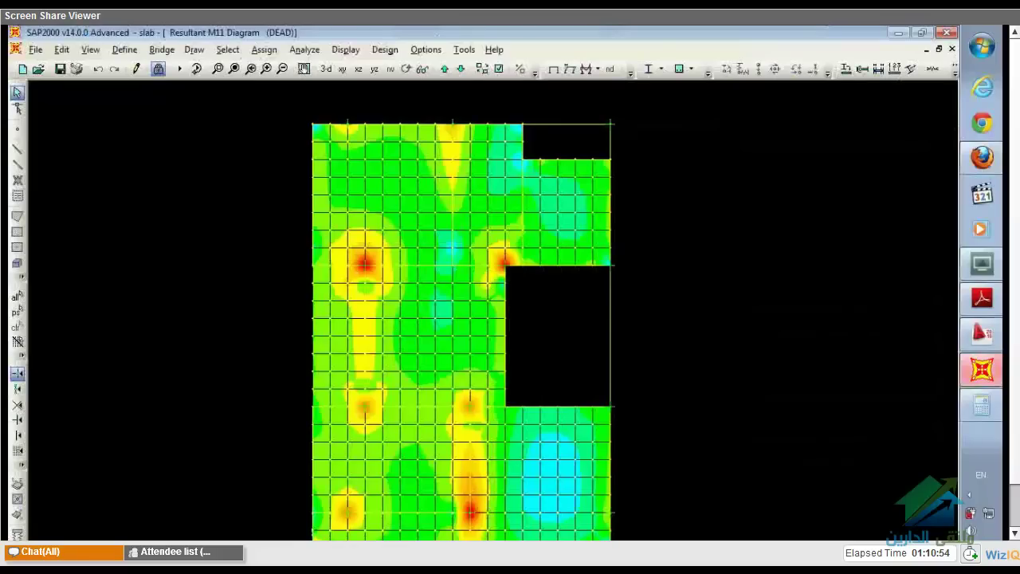
{"action": "left_click", "coordinate": [599, 69]}
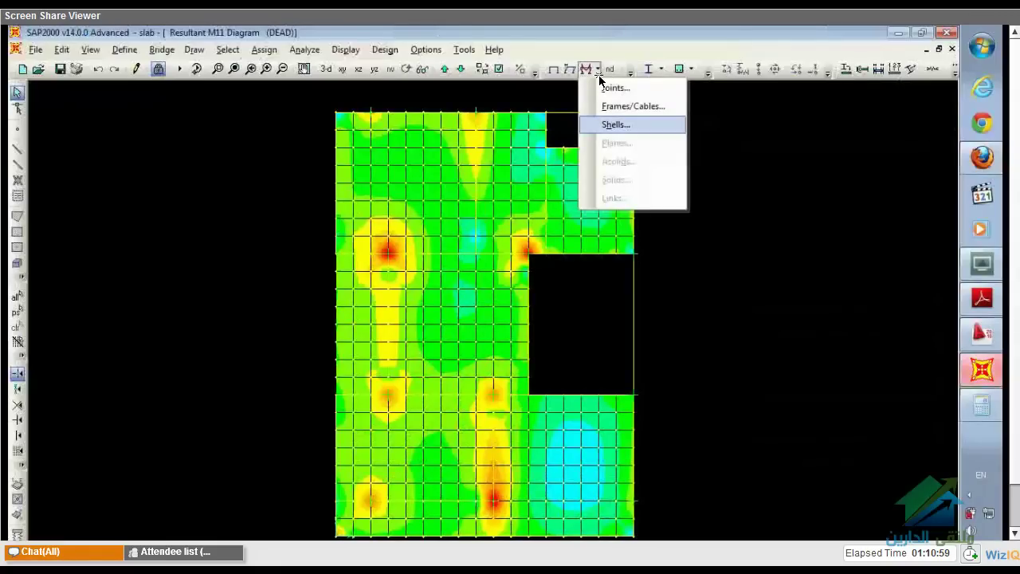
{"action": "left_click", "coordinate": [620, 125]}
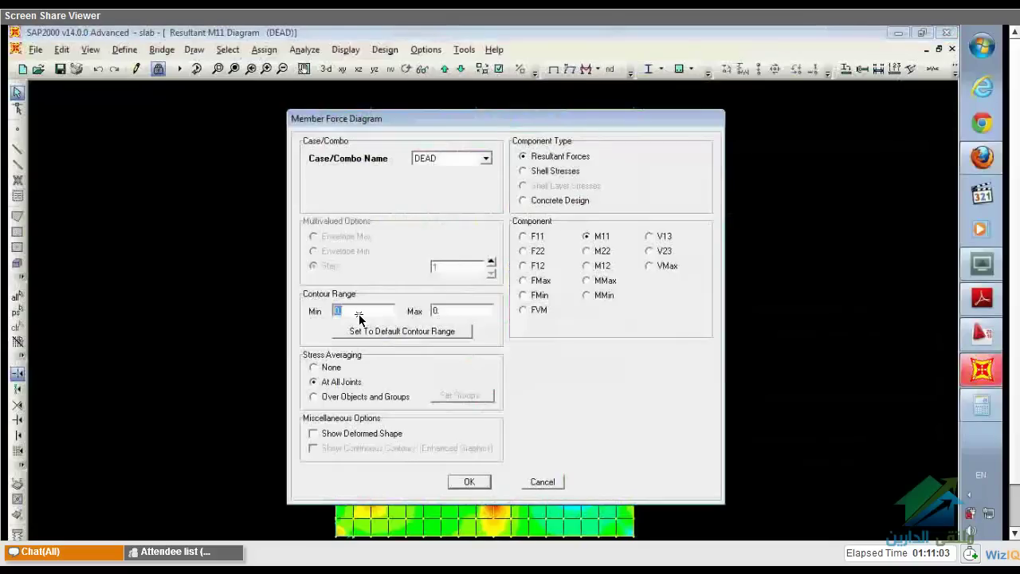
{"action": "type", "text": "-1.35"}
{"action": "key", "text": "Tab"}
{"action": "type", "text": "1.35"}
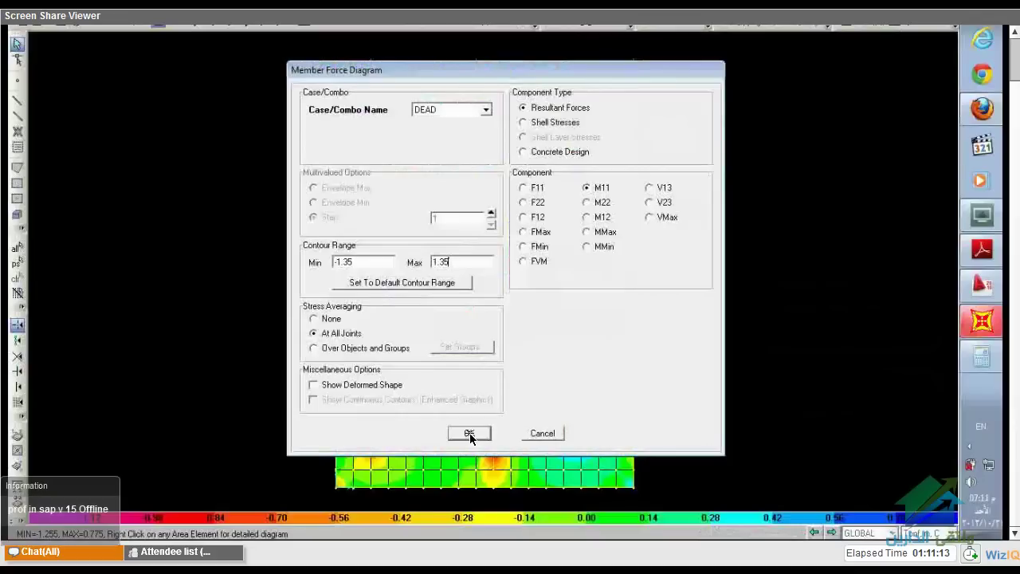
{"action": "left_click", "coordinate": [469, 433]}
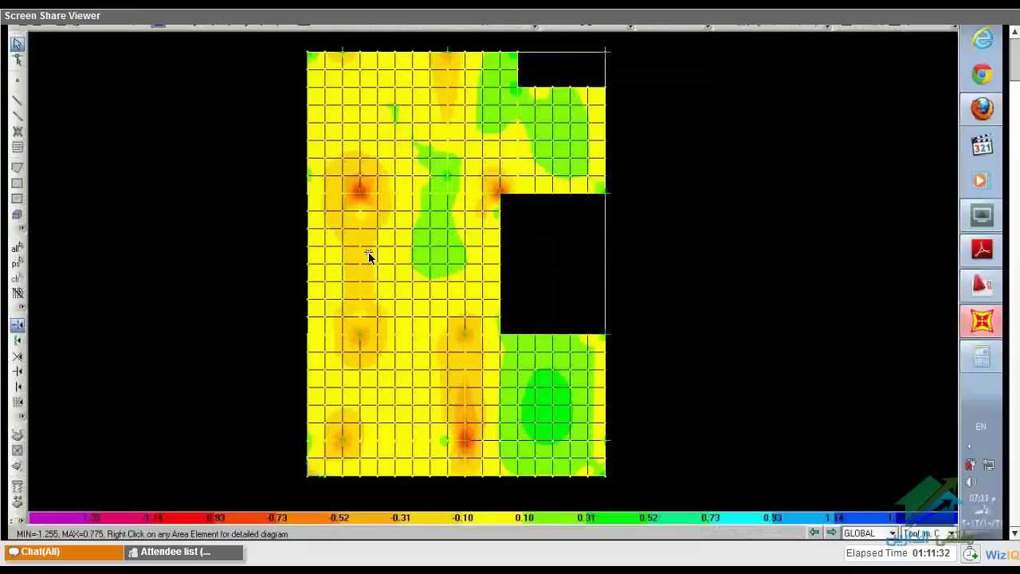
Display the shell resultant M22 diagram for the DEAD case with the same contour range
{"action": "middle_click_drag", "start_coordinate": [368, 252], "coordinate": [384, 259]}
{"action": "mouse_move", "coordinate": [602, 155]}
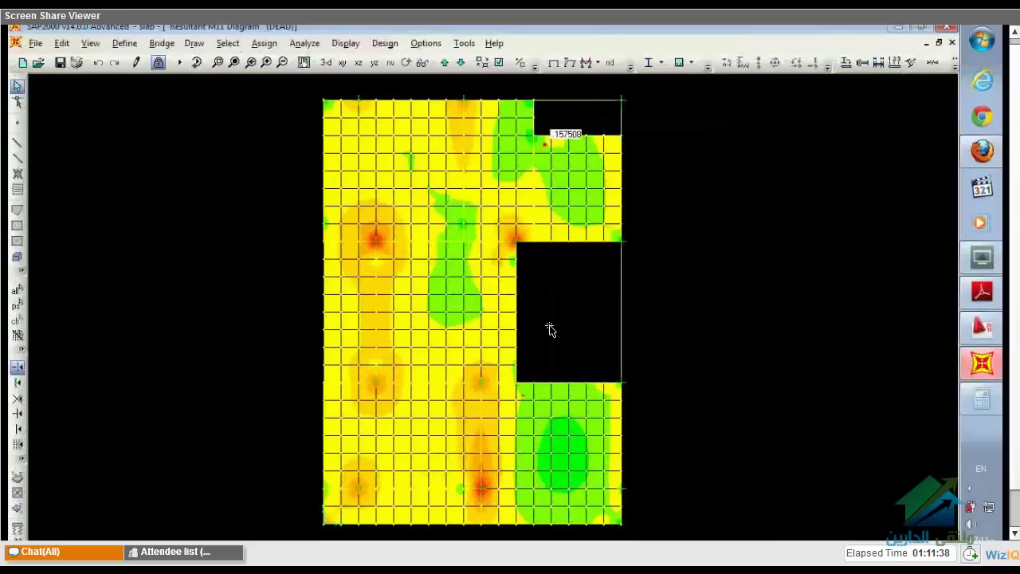
{"action": "left_click", "coordinate": [597, 69]}
{"action": "left_click", "coordinate": [622, 123]}
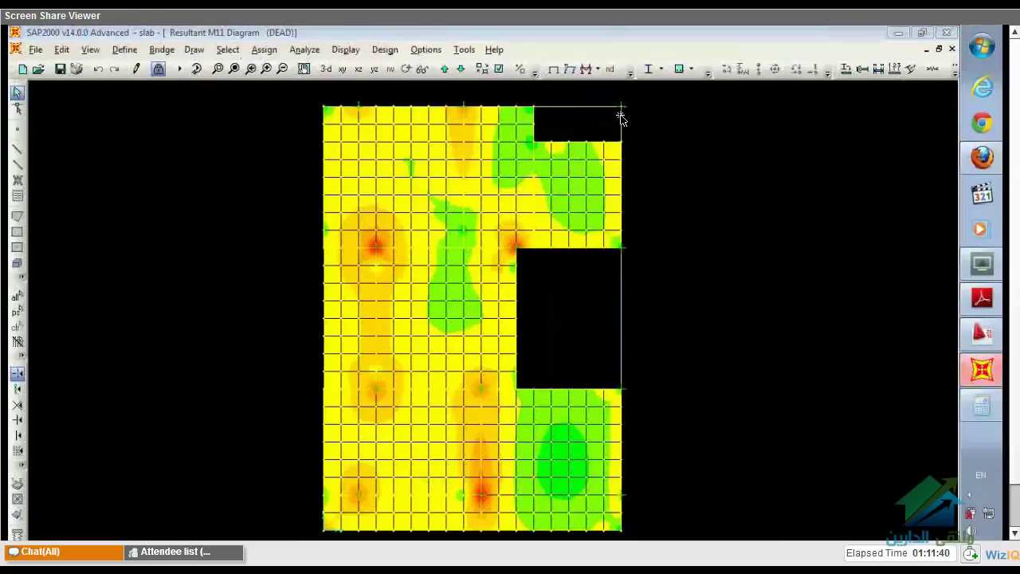
{"action": "left_click", "coordinate": [603, 250]}
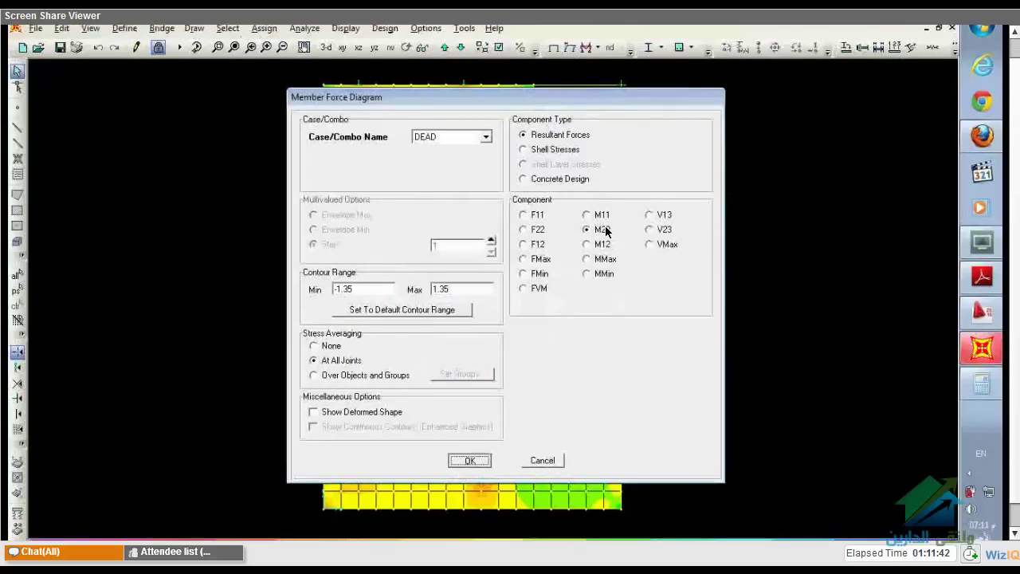
{"action": "left_click", "coordinate": [490, 433]}
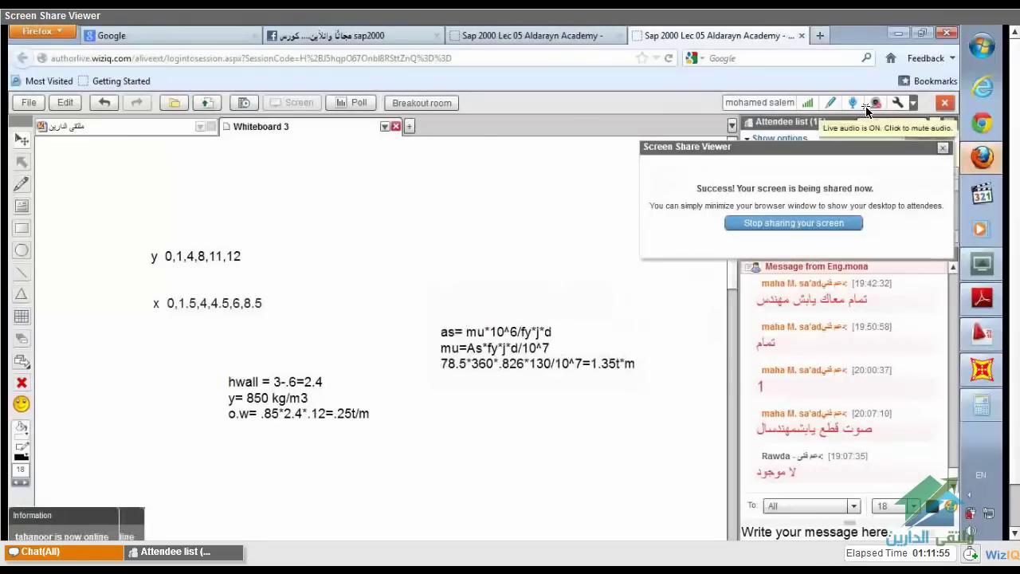
Toggle the live audio in the online class, return to SAP2000 and examine the slab's M22 contours around the stair opening
{"action": "left_click", "coordinate": [852, 104]}
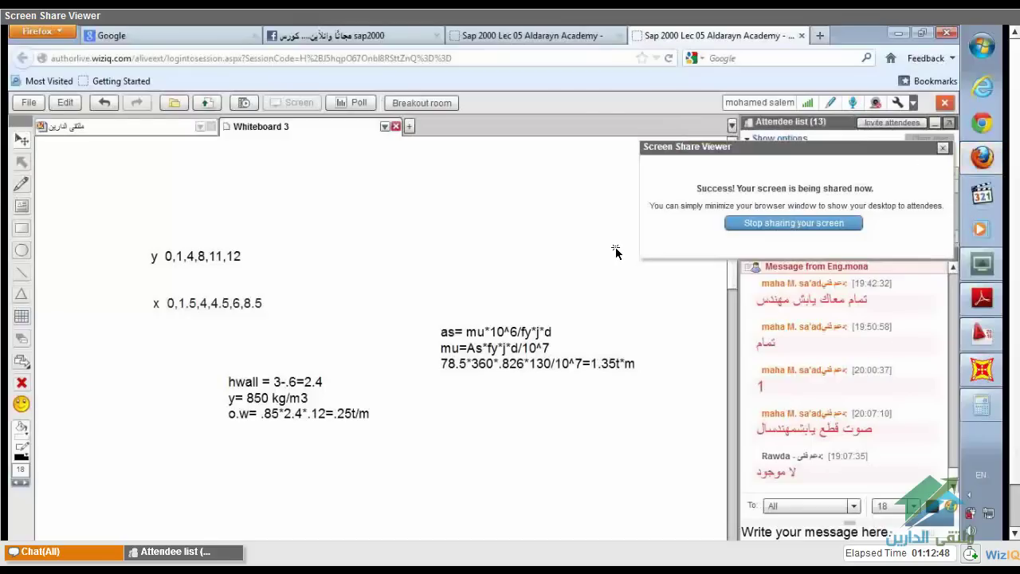
{"action": "key", "text": "alt+Tab"}
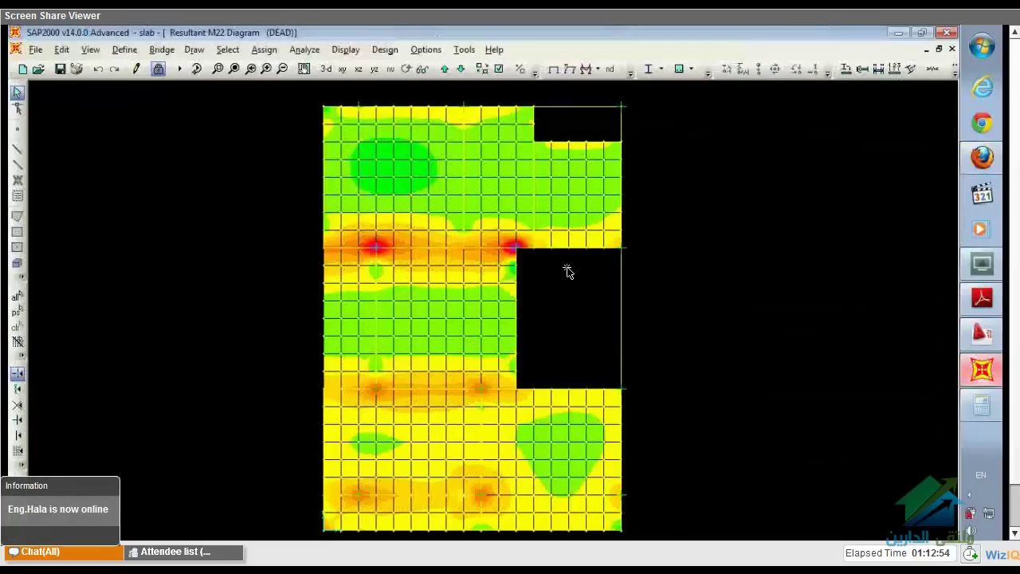
{"action": "mouse_move", "coordinate": [553, 274]}
{"action": "middle_mouse_down"}
{"action": "mouse_move", "coordinate": [566, 272]}
{"action": "mouse_move", "coordinate": [536, 282]}
{"action": "middle_mouse_up"}
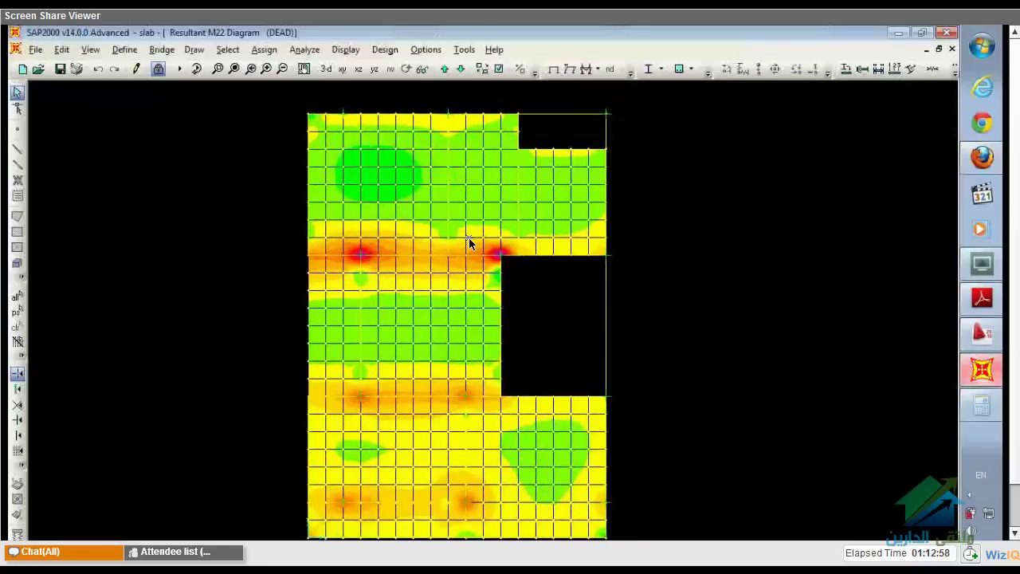
{"action": "middle_click_drag", "start_coordinate": [469, 237], "coordinate": [433, 291]}
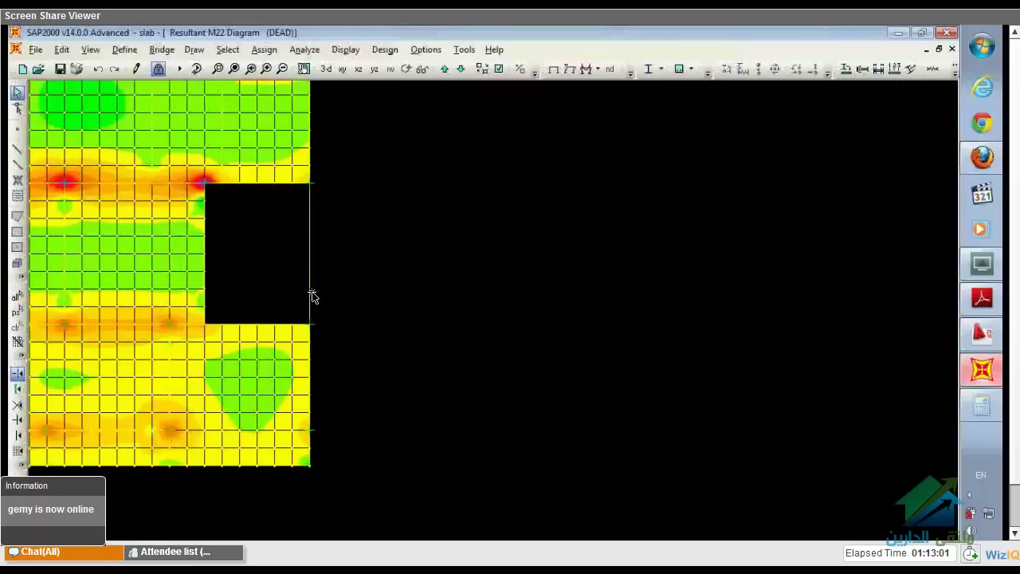
{"action": "scroll", "coordinate": [158, 265], "scroll_direction": "down", "scroll_amount": 1}
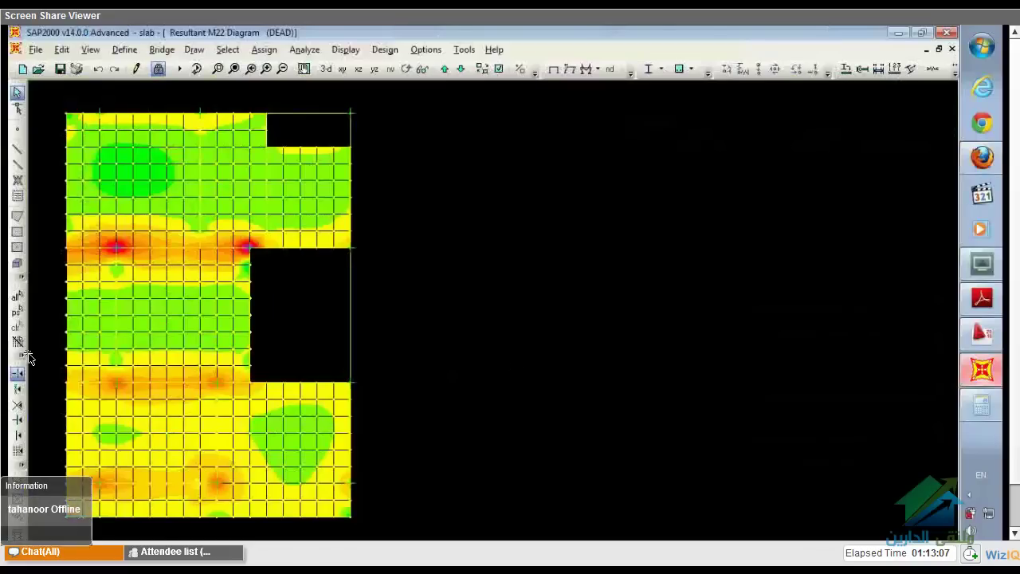
{"action": "left_click", "coordinate": [21, 267]}
{"action": "left_click", "coordinate": [19, 230]}
{"action": "left_click", "coordinate": [439, 402]}
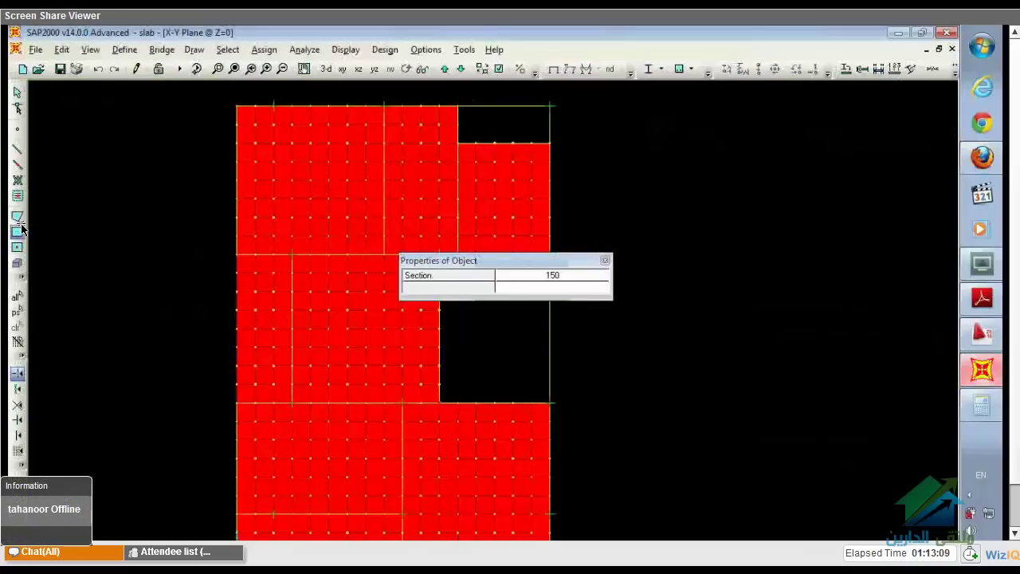
{"action": "middle_click_drag", "start_coordinate": [485, 311], "coordinate": [507, 331]}
{"action": "left_click_drag", "start_coordinate": [568, 390], "coordinate": [496, 439]}
{"action": "middle_click_drag", "start_coordinate": [540, 439], "coordinate": [593, 376]}
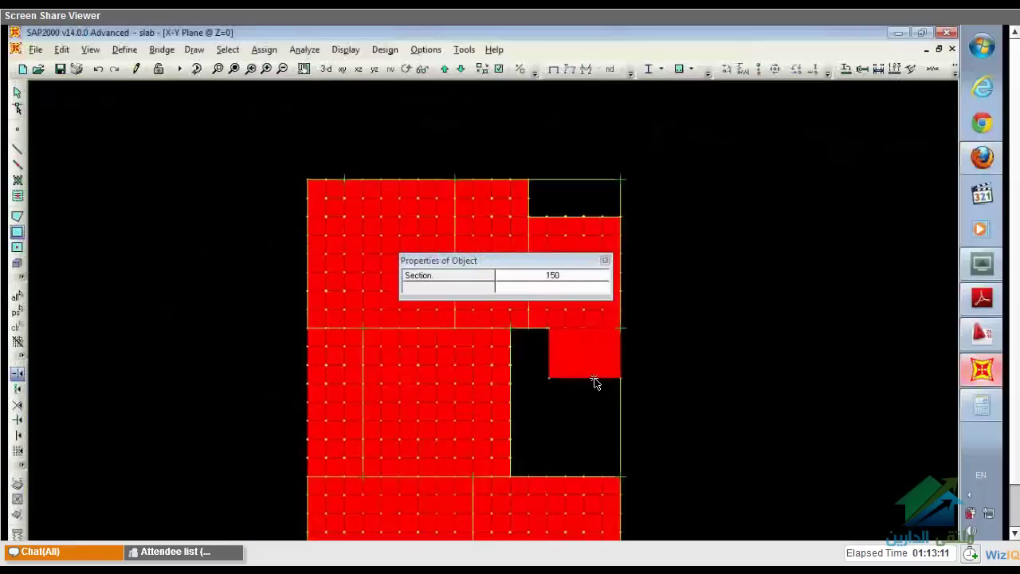
{"action": "key", "text": "Escape"}
{"action": "left_click", "coordinate": [614, 362]}
{"action": "key", "text": "Delete"}
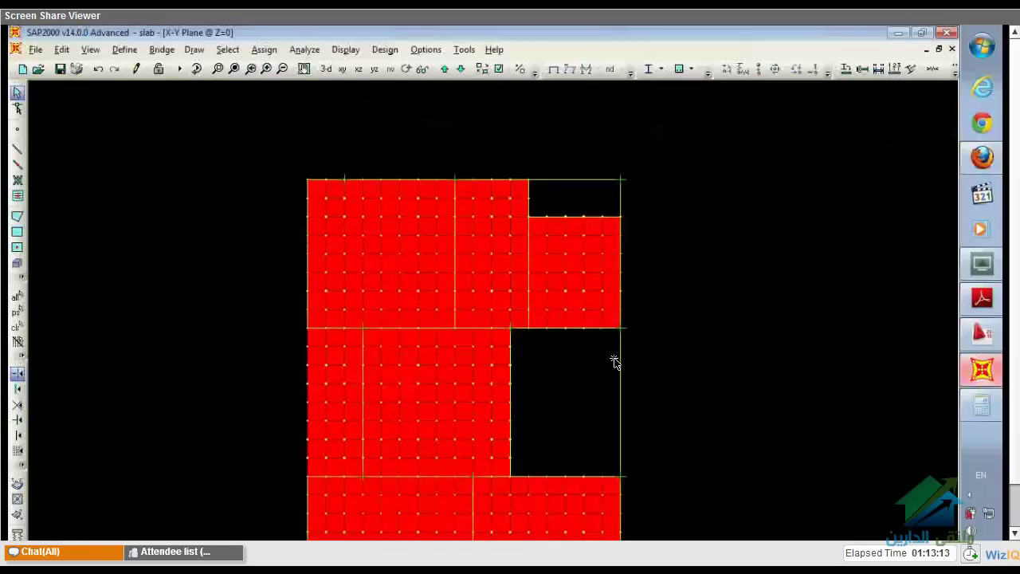
Fill the large stair opening with a rectangular area of section 150 and divide it into a mesh matching the surrounding slab
{"action": "left_click", "coordinate": [17, 231]}
{"action": "left_click_drag", "start_coordinate": [511, 428], "coordinate": [622, 279]}
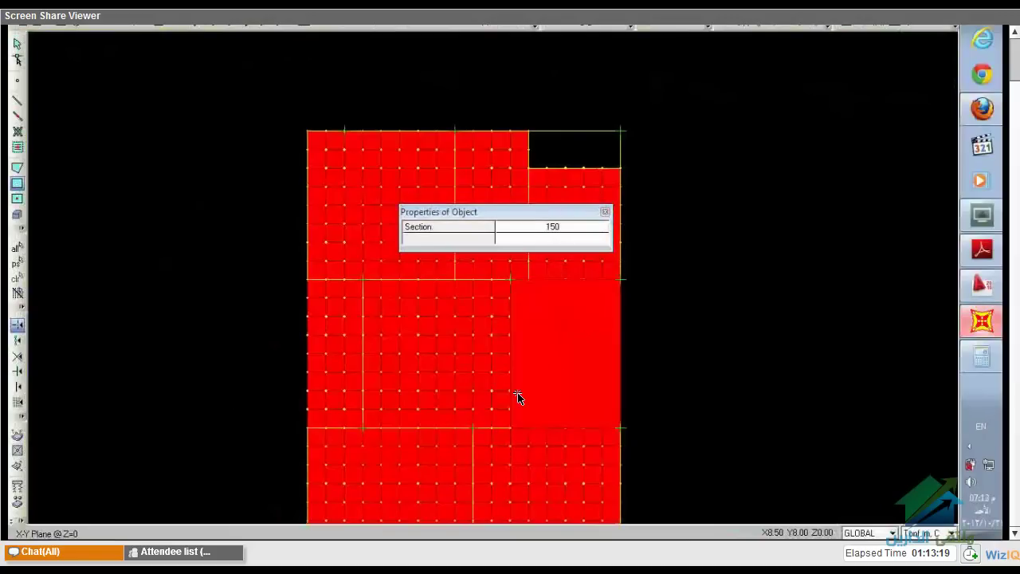
{"action": "key", "text": "Escape"}
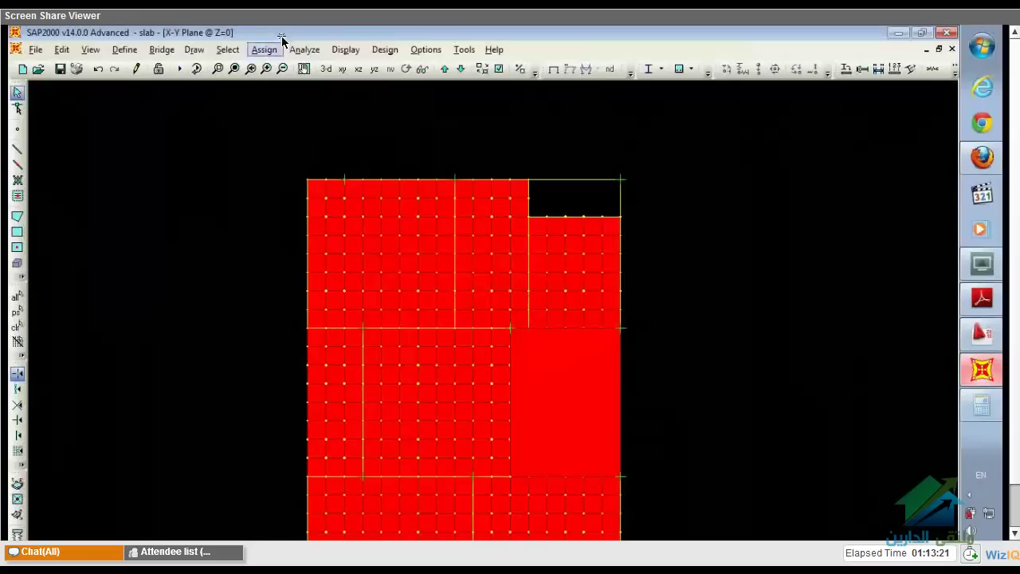
{"action": "left_click", "coordinate": [64, 50]}
{"action": "mouse_move", "coordinate": [119, 312]}
{"action": "left_click", "coordinate": [272, 312]}
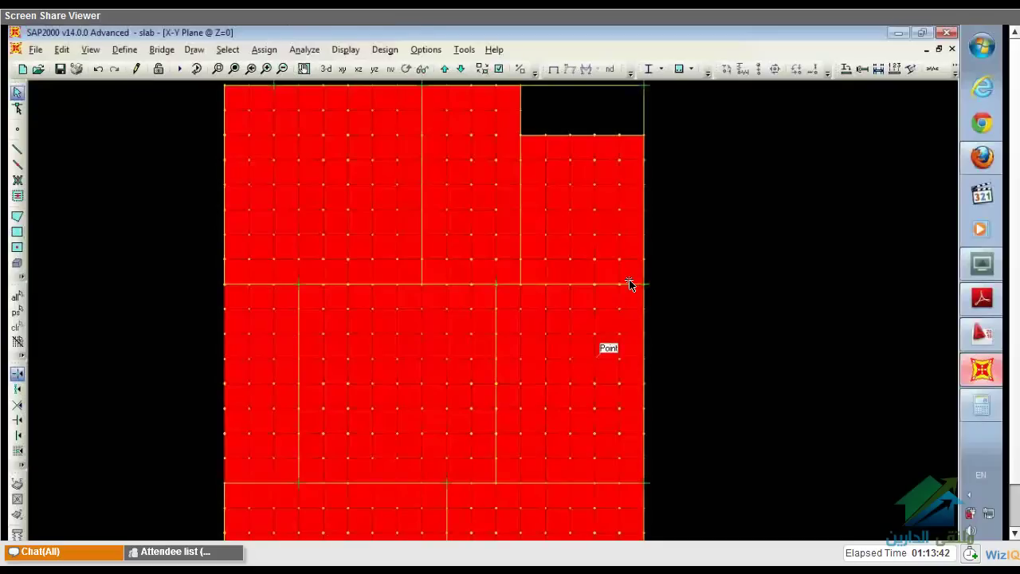
Check the plan in AutoCAD, return to SAP2000 and delete the two-by-four block of elements in the middle of the stair bay
{"action": "scroll", "coordinate": [630, 281], "scroll_direction": "up", "scroll_amount": 2}
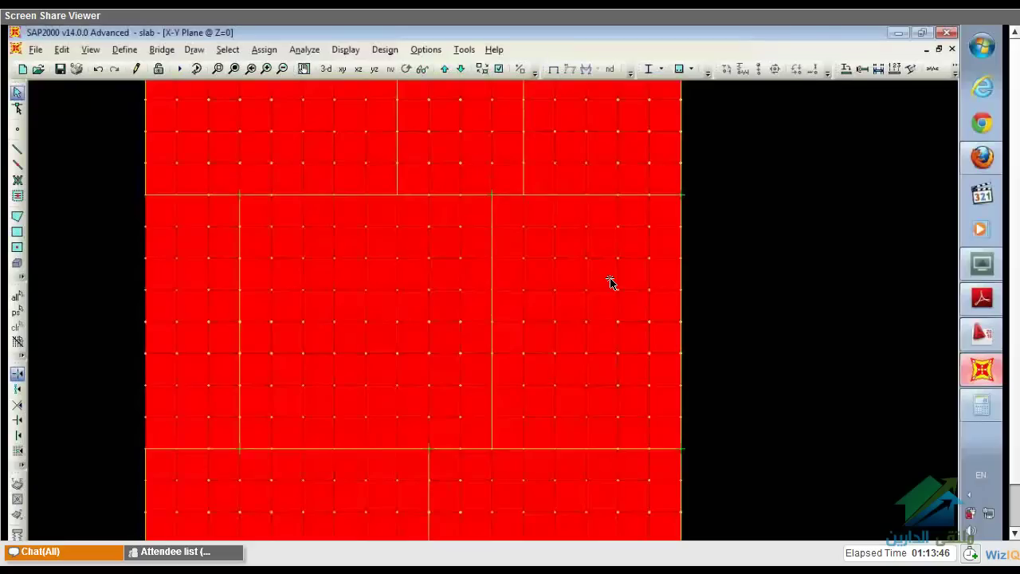
{"action": "left_click", "coordinate": [985, 327]}
{"action": "left_click", "coordinate": [899, 296]}
{"action": "left_click", "coordinate": [982, 369]}
{"action": "middle_click_drag", "start_coordinate": [651, 388], "coordinate": [679, 403]}
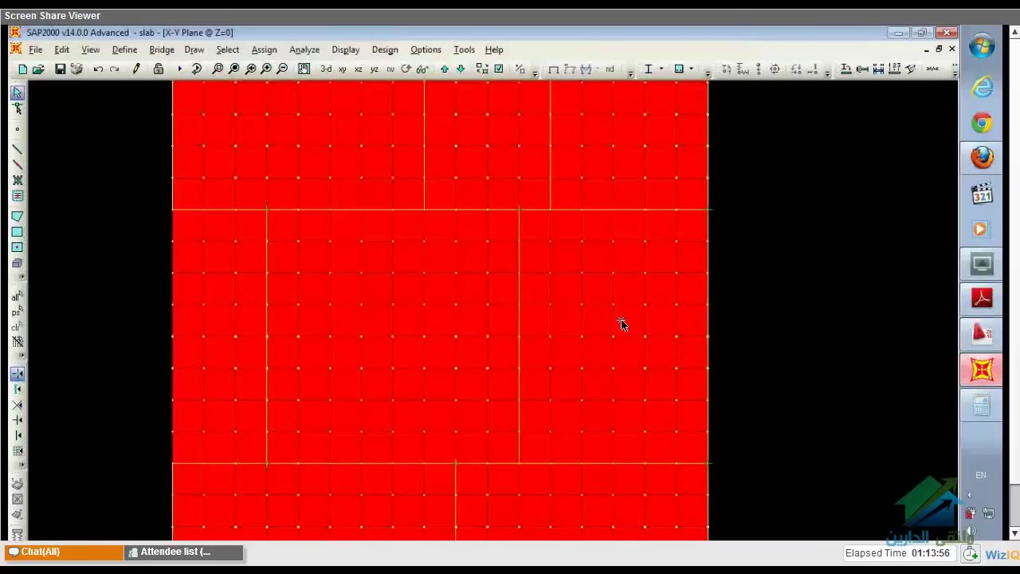
{"action": "left_click_drag", "start_coordinate": [629, 287], "coordinate": [605, 384]}
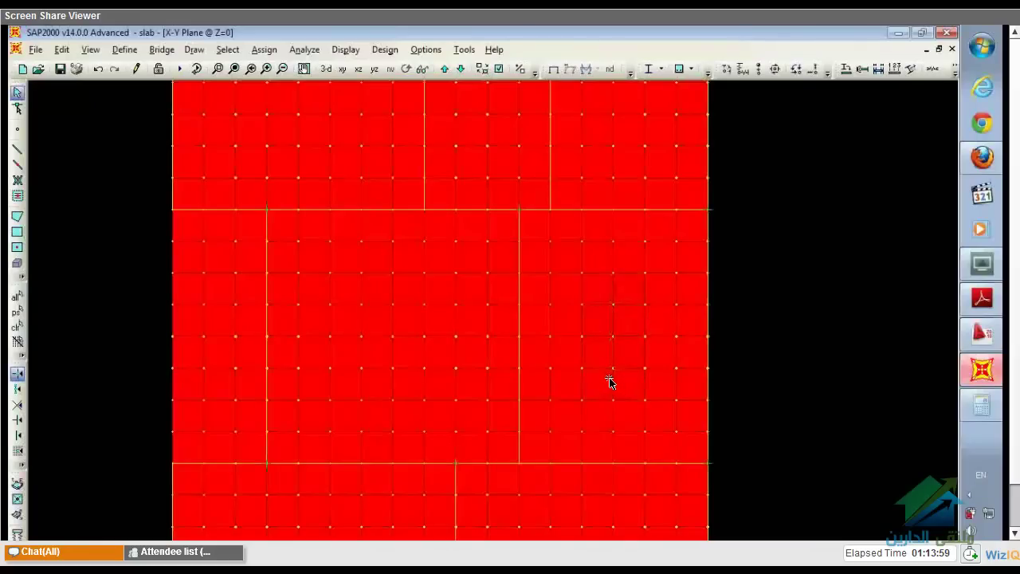
{"action": "key", "text": "Delete"}
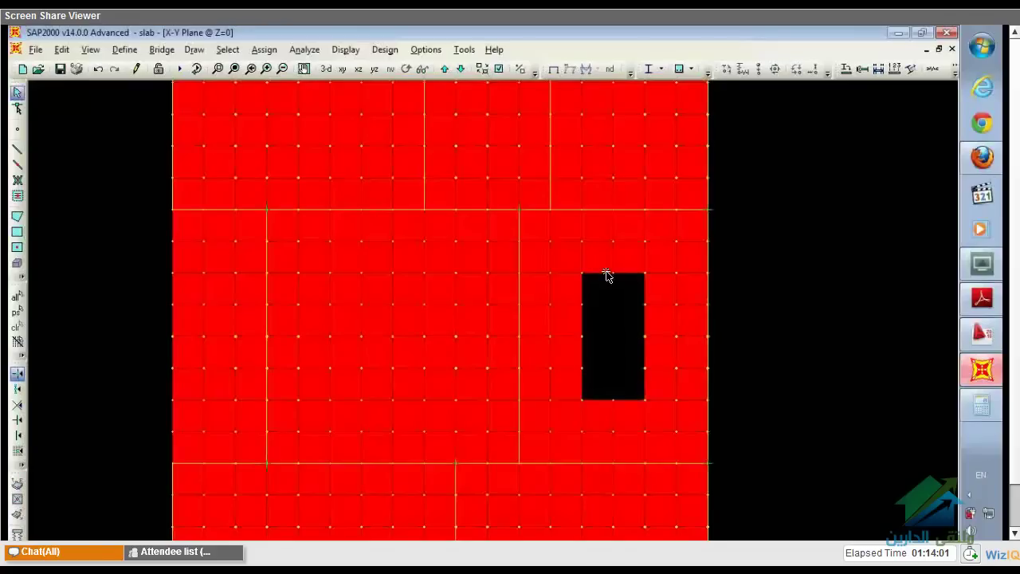
Delete the slab elements on both sides of the new hole so the opening spans the full width of the stair bay
{"action": "scroll", "coordinate": [607, 273], "scroll_direction": "up", "scroll_amount": 1}
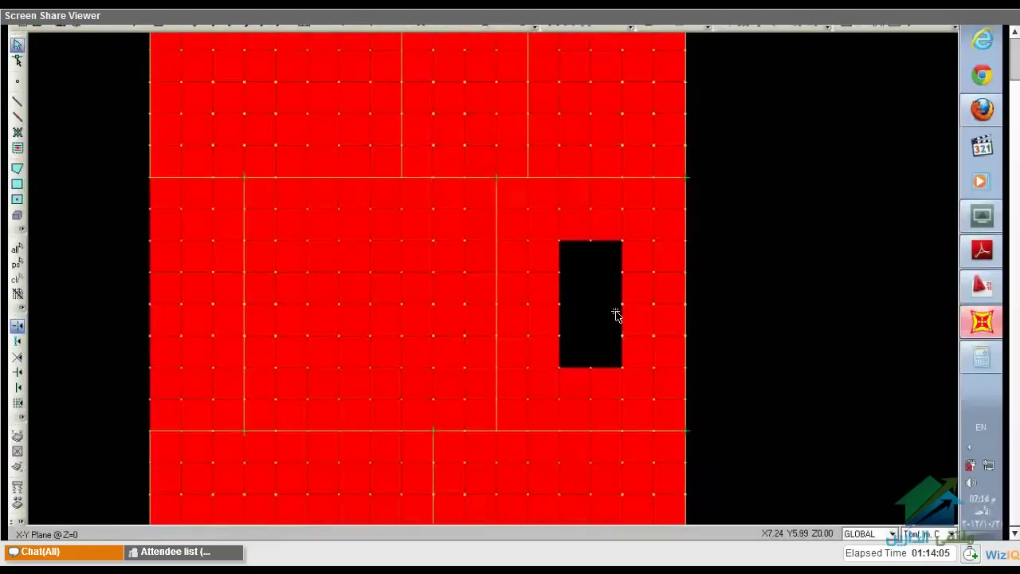
{"action": "middle_click_drag", "start_coordinate": [615, 311], "coordinate": [626, 295]}
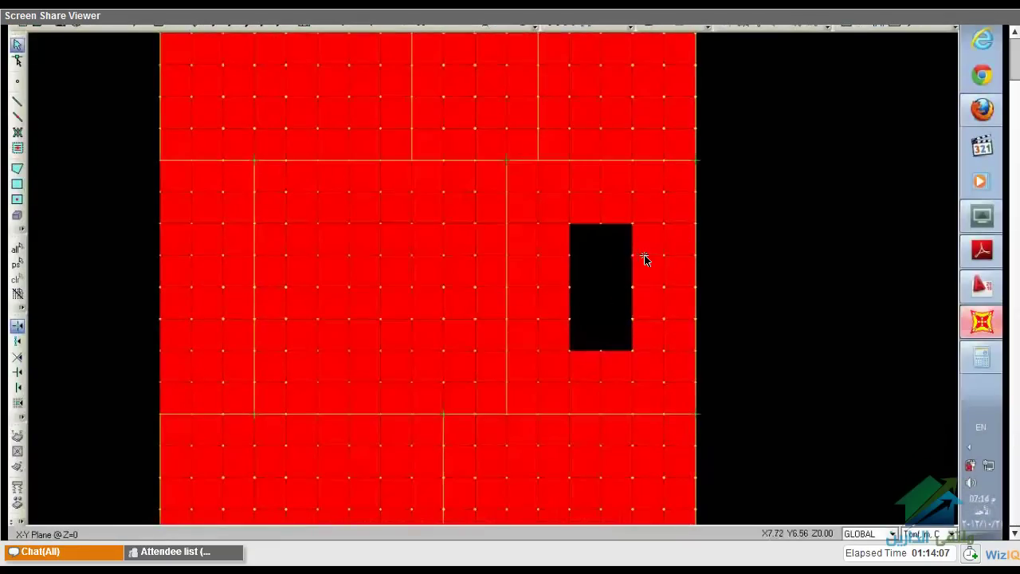
{"action": "left_click_drag", "start_coordinate": [678, 239], "coordinate": [538, 320]}
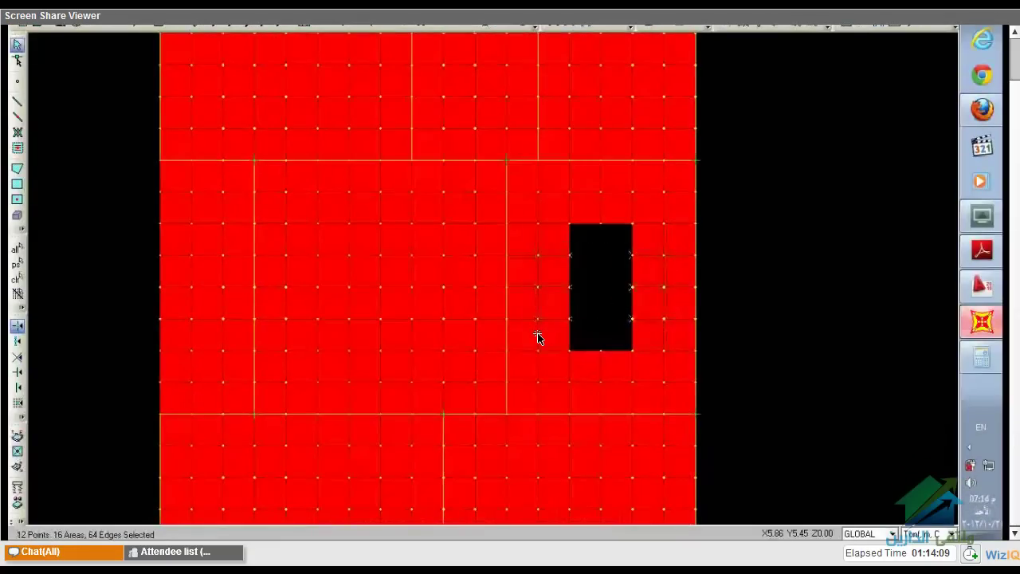
{"action": "key", "text": "Delete"}
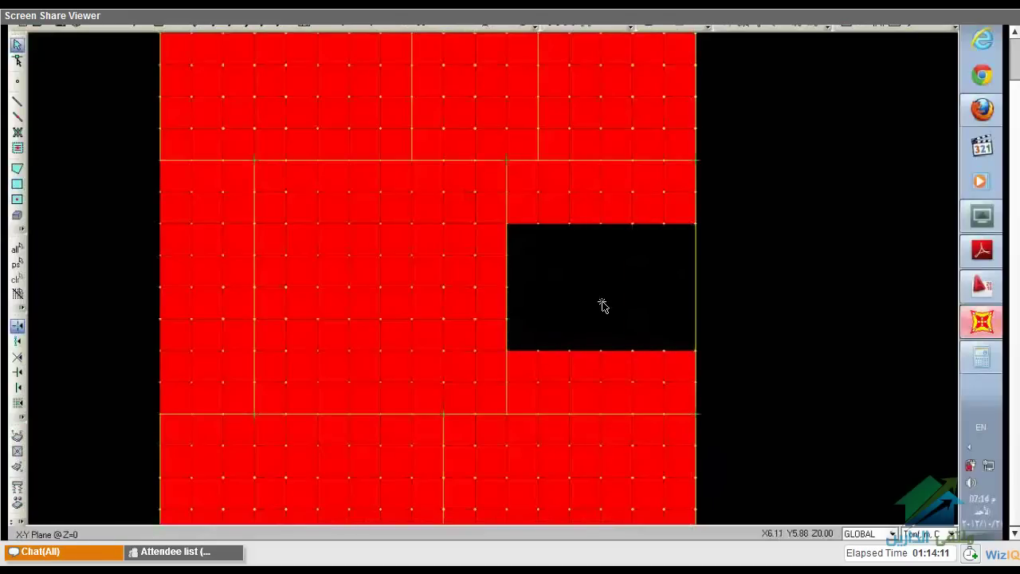
Inspect the stair opening in the slab mesh and switch to AutoCAD to examine the stair layout in the plan
{"action": "middle_click_drag", "start_coordinate": [694, 300], "coordinate": [708, 271]}
{"action": "left_click_drag", "start_coordinate": [699, 274], "coordinate": [567, 307]}
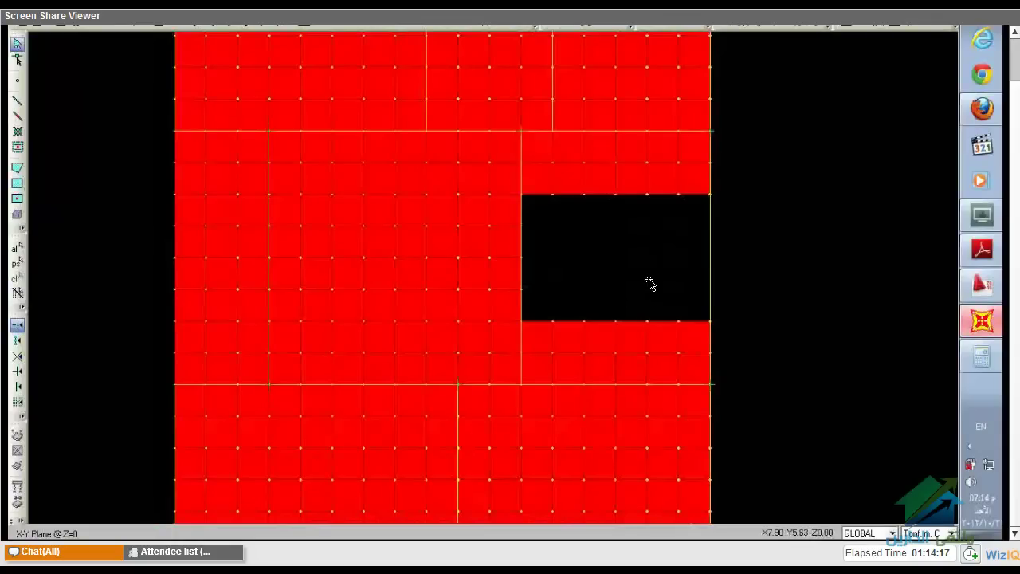
{"action": "left_click_drag", "start_coordinate": [698, 290], "coordinate": [540, 351]}
{"action": "left_click_drag", "start_coordinate": [695, 331], "coordinate": [644, 311]}
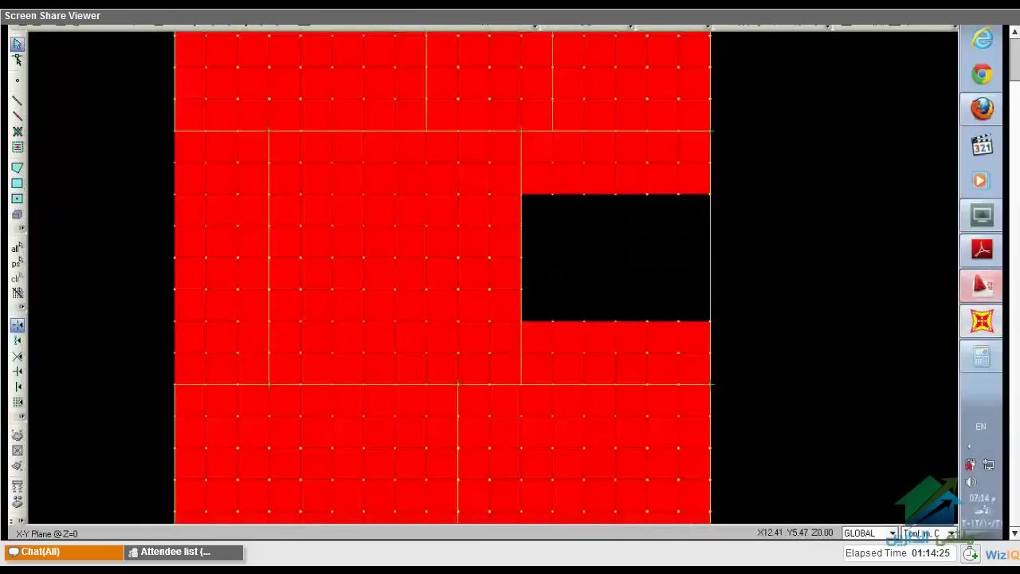
{"action": "left_click", "coordinate": [982, 285]}
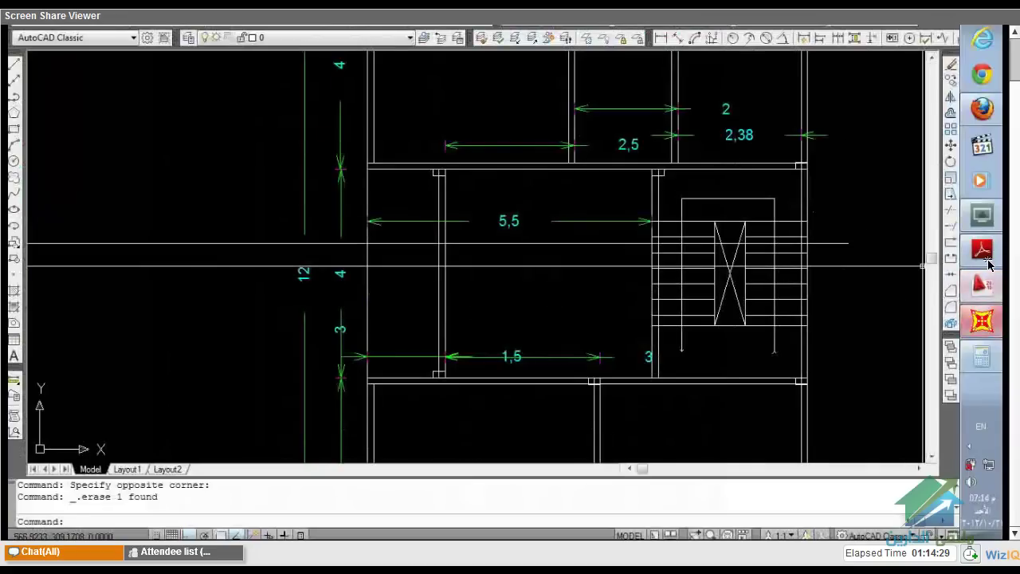
Return to SAP2000, cut the two-row landing strip from the upper side of the stair opening and paste it at a raised elevation
{"action": "left_click", "coordinate": [982, 321]}
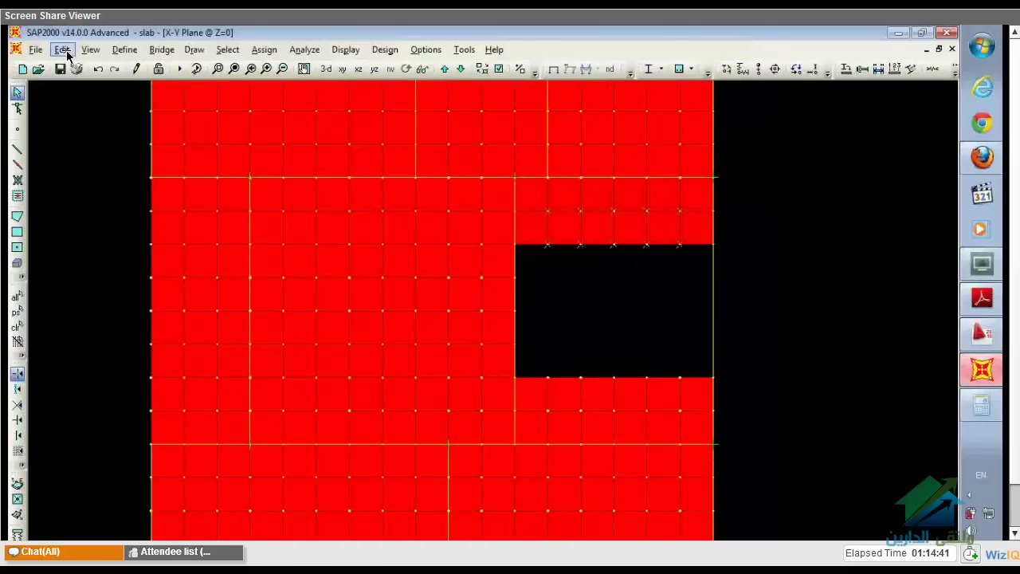
{"action": "left_click", "coordinate": [67, 54]}
{"action": "left_click", "coordinate": [84, 142]}
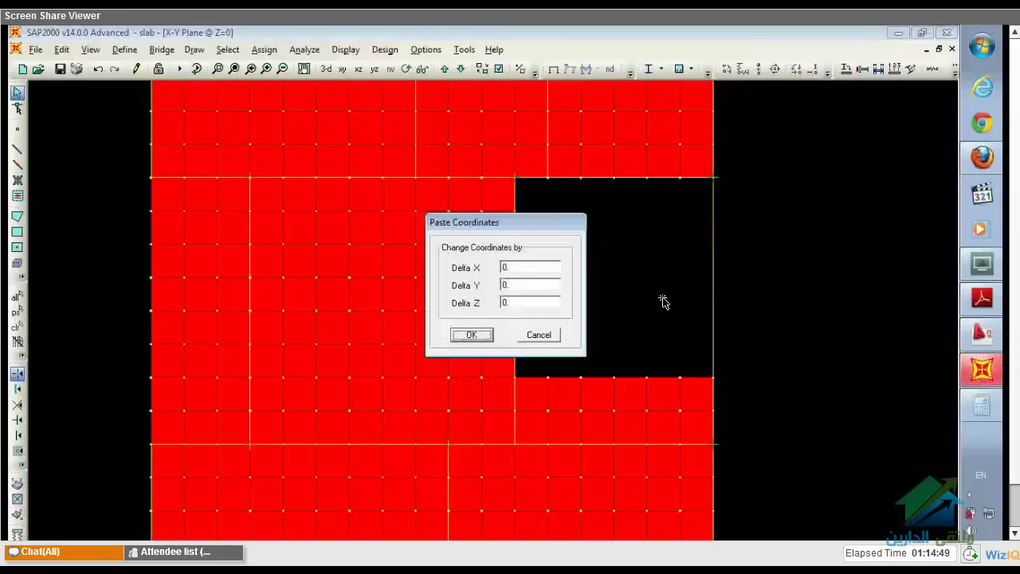
{"action": "key", "text": "Return"}
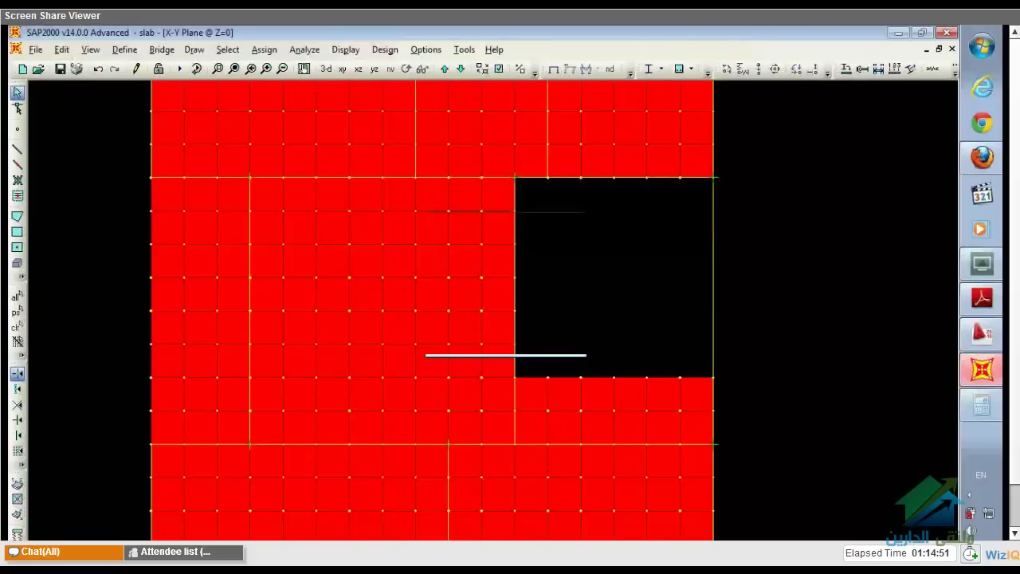
Copy the two-row slab strip along the opening's lower edge and paste it with a Delta Z of 3
{"action": "left_click_drag", "start_coordinate": [704, 289], "coordinate": [535, 376]}
{"action": "left_click", "coordinate": [62, 49]}
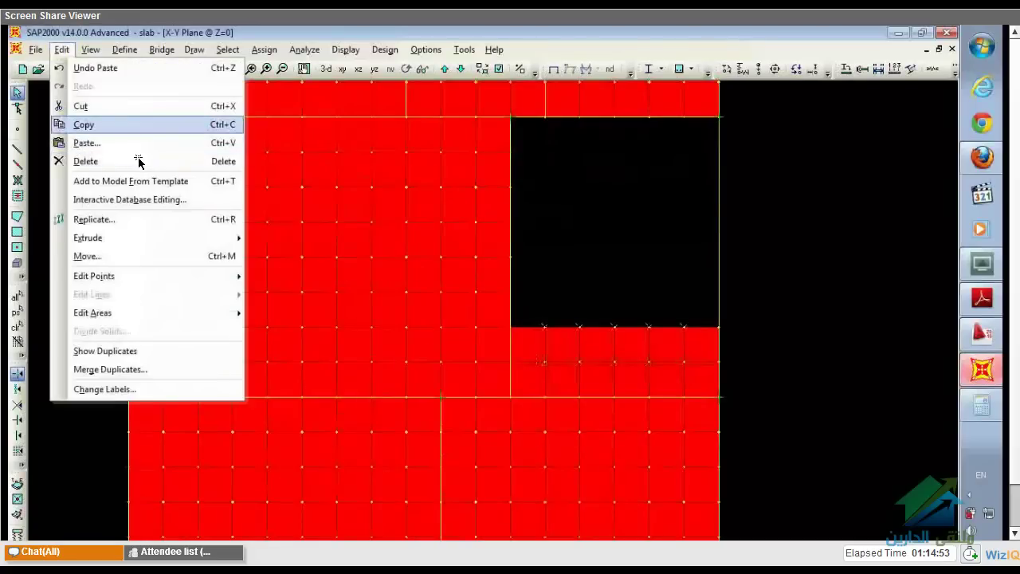
{"action": "left_click", "coordinate": [137, 126]}
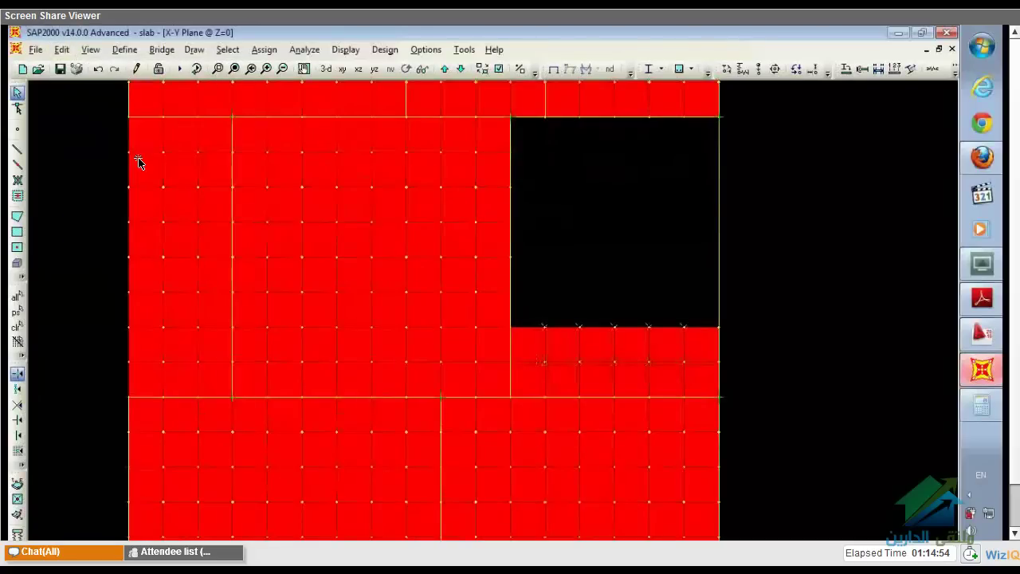
{"action": "left_click", "coordinate": [61, 50]}
{"action": "left_click", "coordinate": [86, 141]}
{"action": "double_click", "coordinate": [535, 307]}
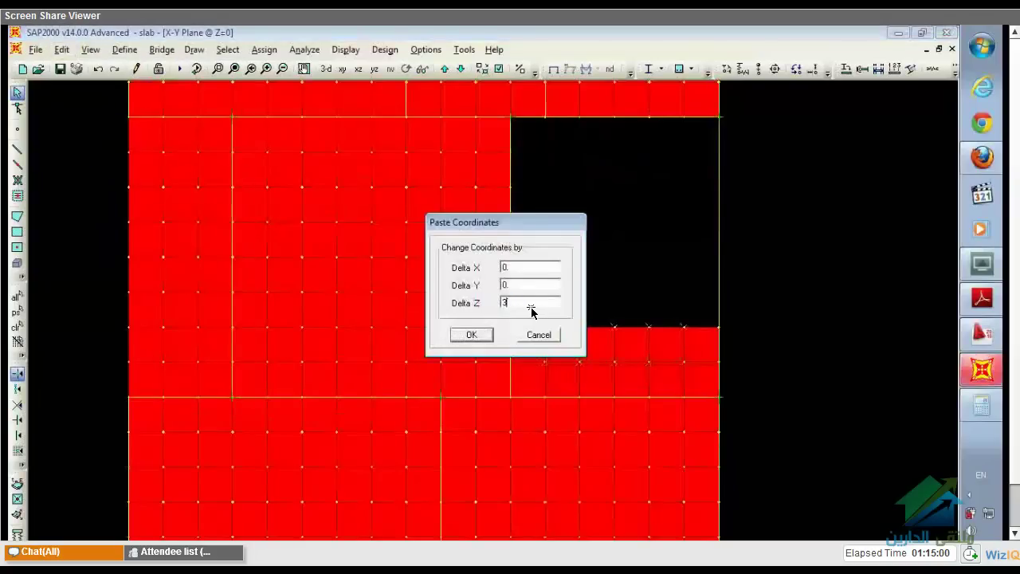
{"action": "left_click", "coordinate": [475, 334]}
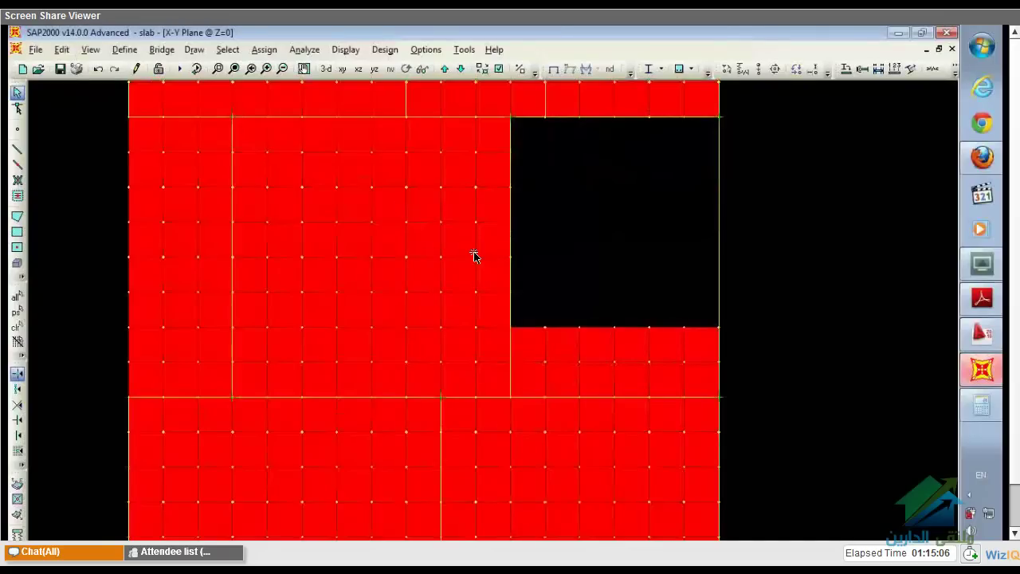
In the 3-D view, draw a four-sided area of section 150 from the opening's edge up to the raised intermediate landing as the first flight
{"action": "left_click", "coordinate": [334, 69]}
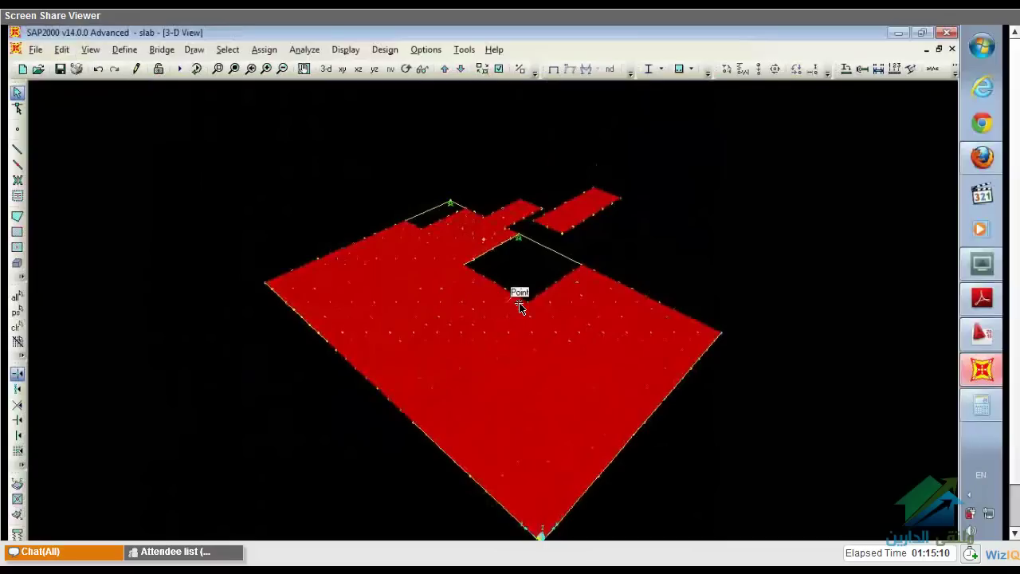
{"action": "scroll", "coordinate": [529, 273], "scroll_direction": "up", "scroll_amount": 1}
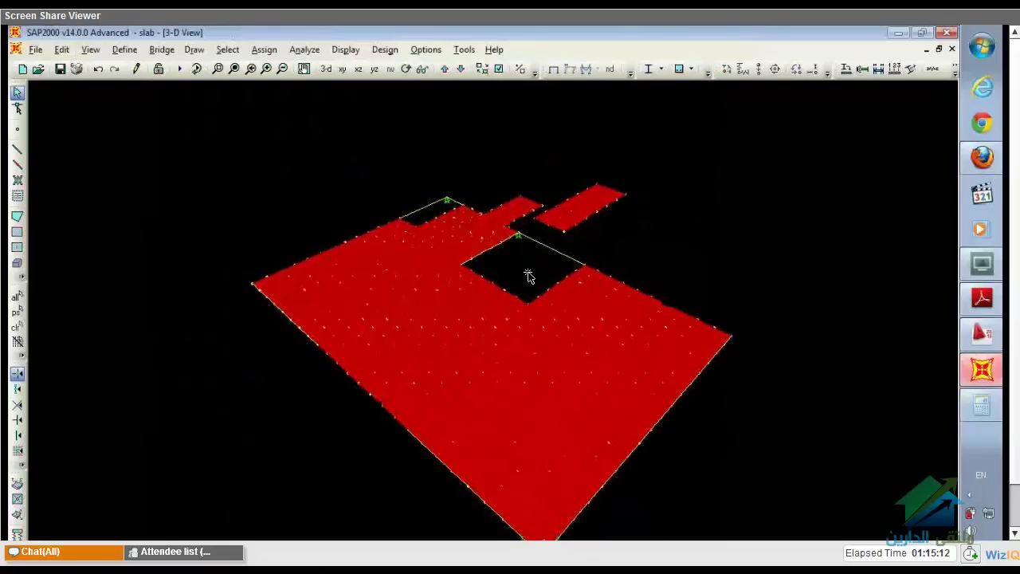
{"action": "scroll", "coordinate": [528, 275], "scroll_direction": "up", "scroll_amount": 2}
{"action": "scroll", "coordinate": [527, 275], "scroll_direction": "up", "scroll_amount": 1}
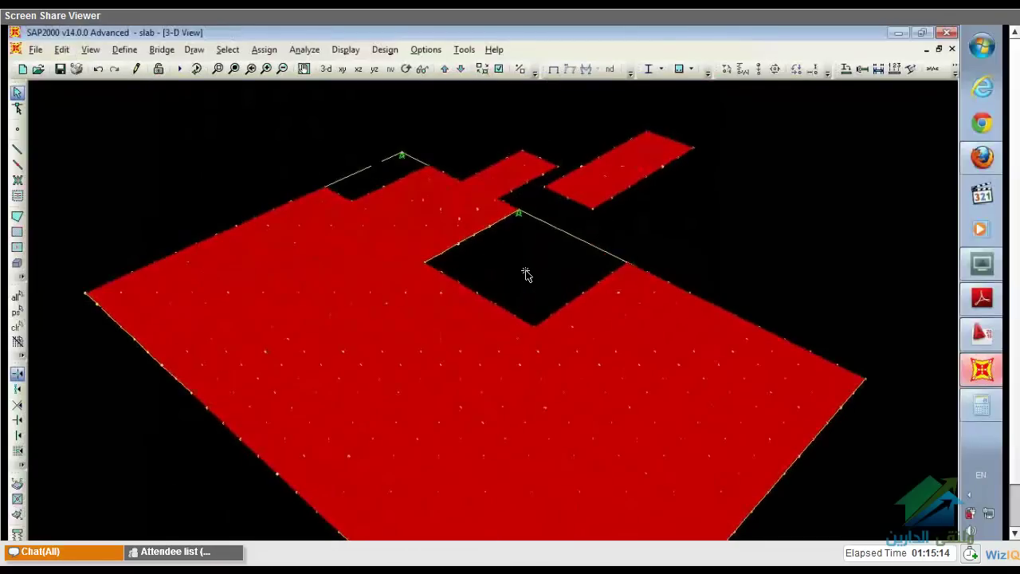
{"action": "scroll", "coordinate": [526, 274], "scroll_direction": "up", "scroll_amount": 1}
{"action": "scroll", "coordinate": [525, 272], "scroll_direction": "up", "scroll_amount": 4}
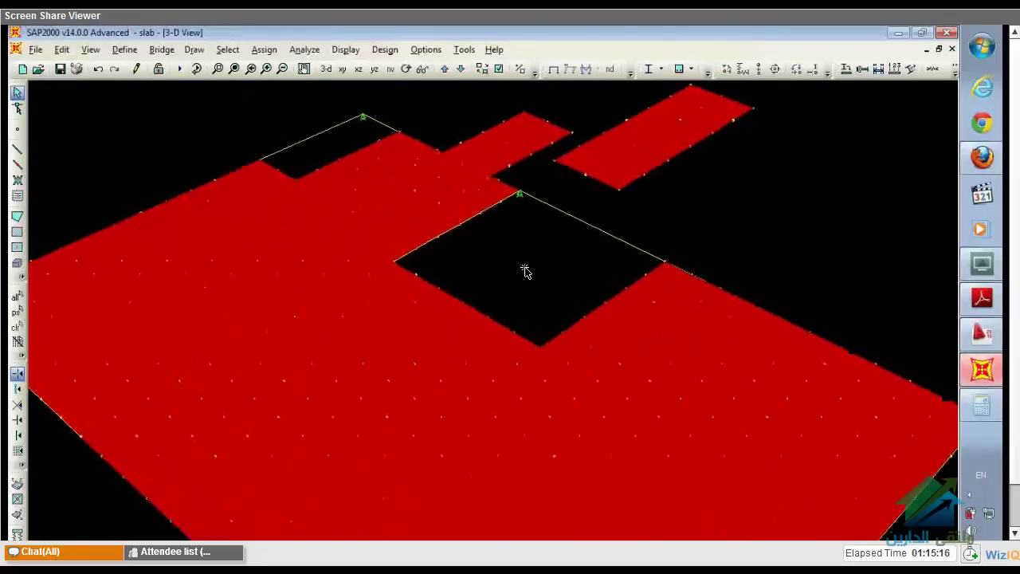
{"action": "middle_click_drag", "start_coordinate": [470, 309], "coordinate": [468, 308]}
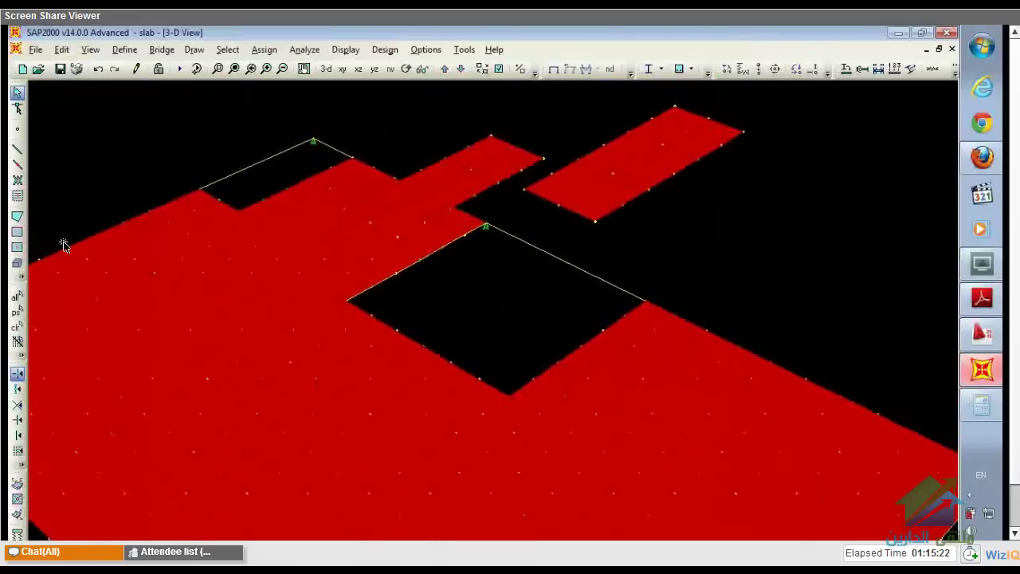
{"action": "left_click", "coordinate": [17, 217]}
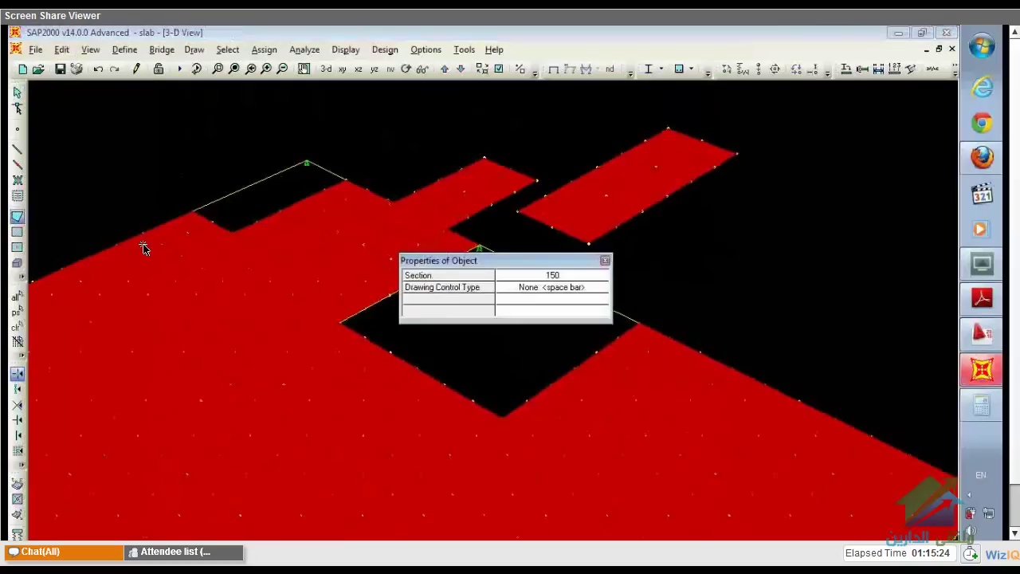
{"action": "left_click", "coordinate": [407, 269]}
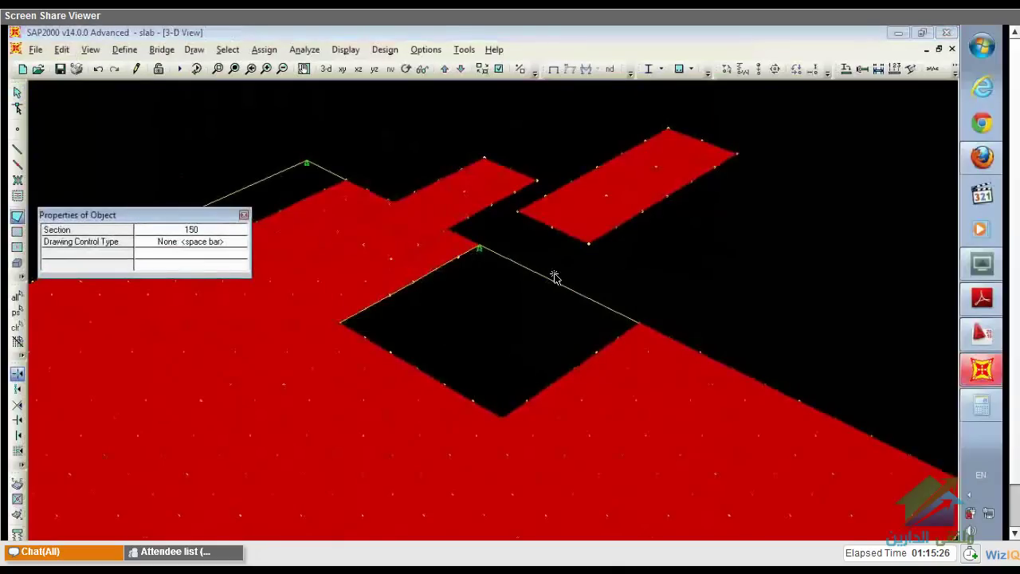
{"action": "left_click", "coordinate": [510, 416]}
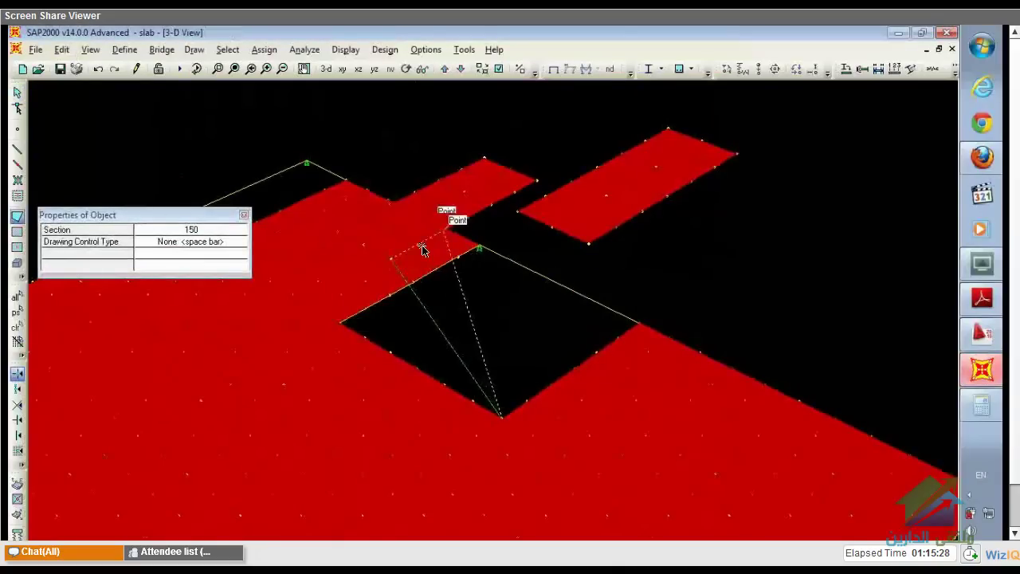
{"action": "left_click", "coordinate": [552, 383]}
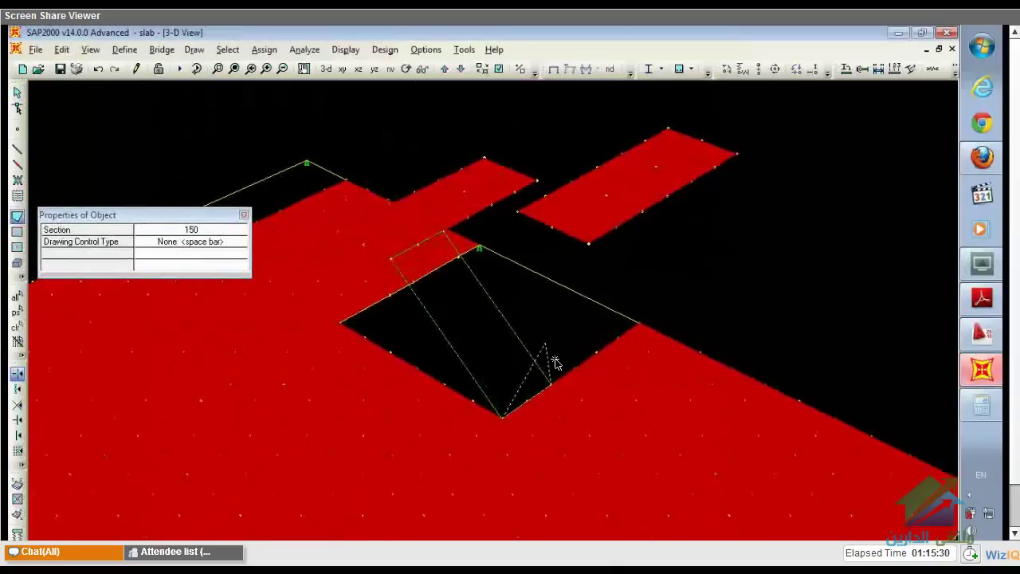
{"action": "key", "text": "Return"}
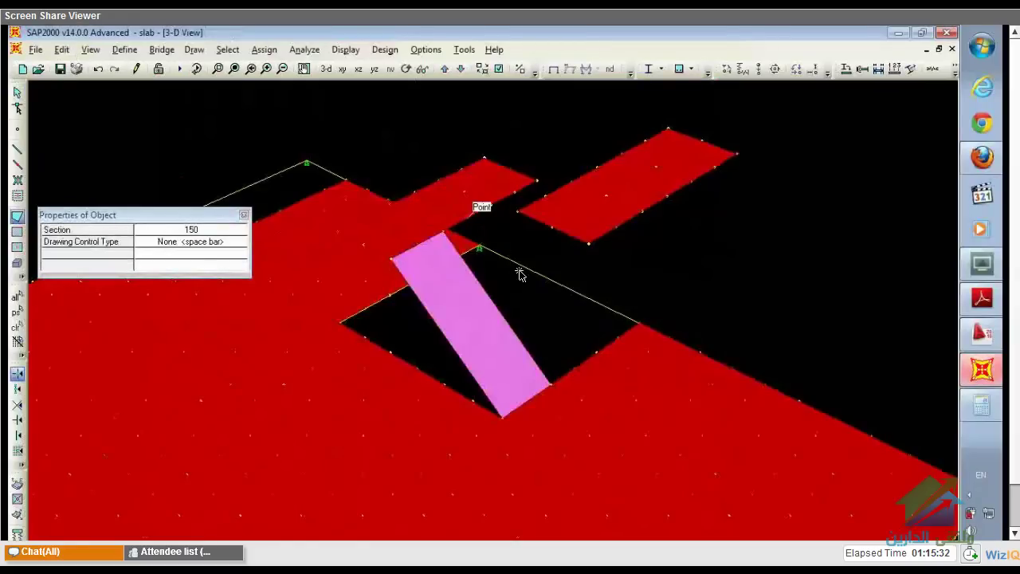
Draw the second stair flight as an area of section 150 between the intermediate landing and the copied upper landing
{"action": "left_click", "coordinate": [492, 205]}
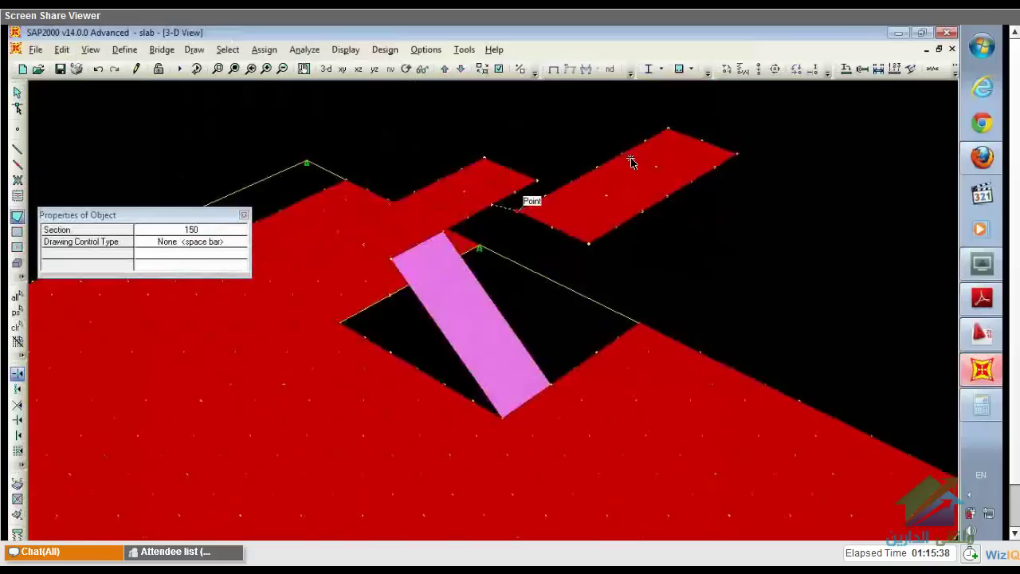
{"action": "left_click", "coordinate": [668, 130]}
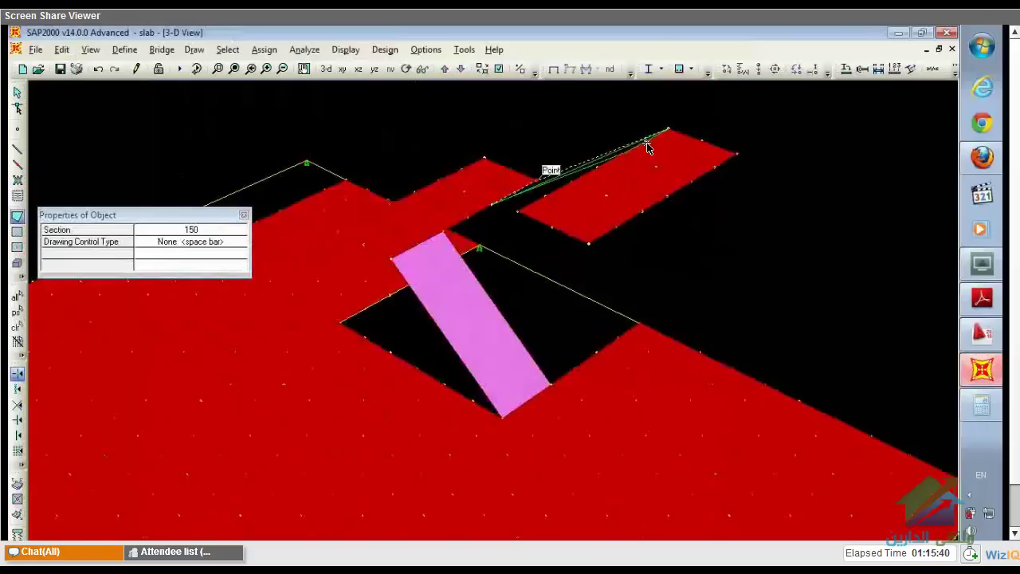
{"action": "double_click", "coordinate": [544, 194]}
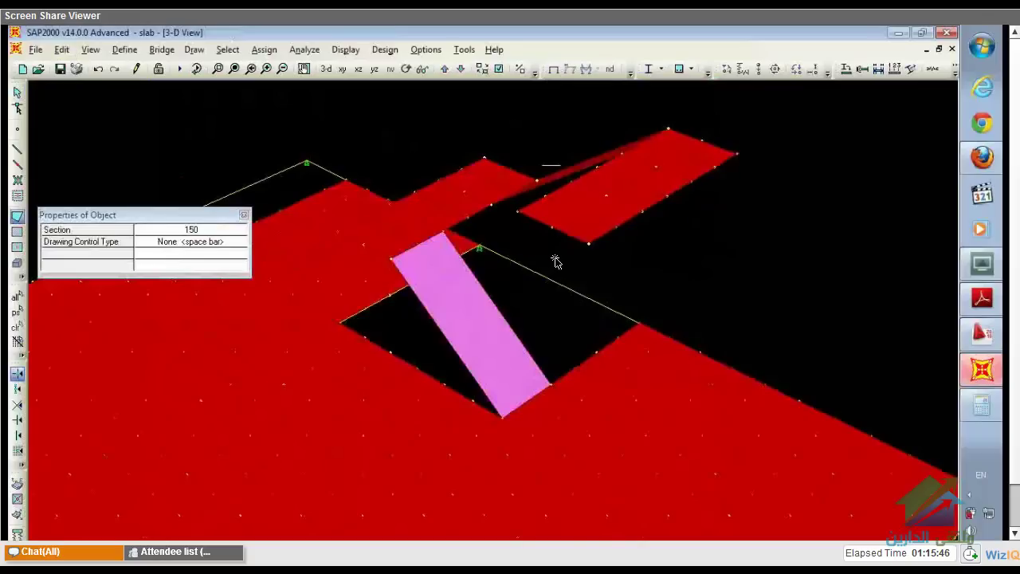
{"action": "key", "text": "Escape"}
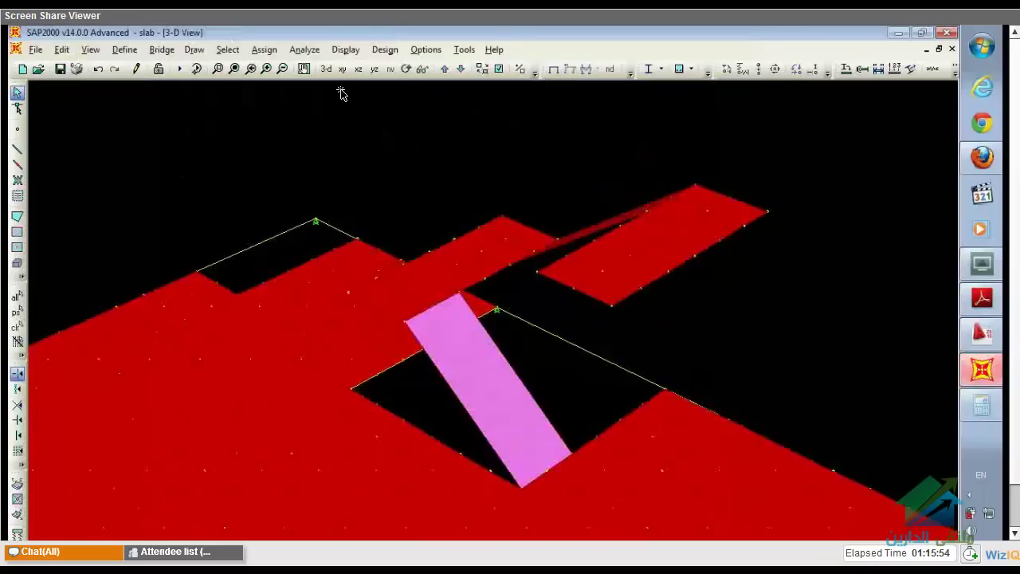
Reverse the local 3 axis direction of the first stair flight's area
{"action": "left_click", "coordinate": [267, 52]}
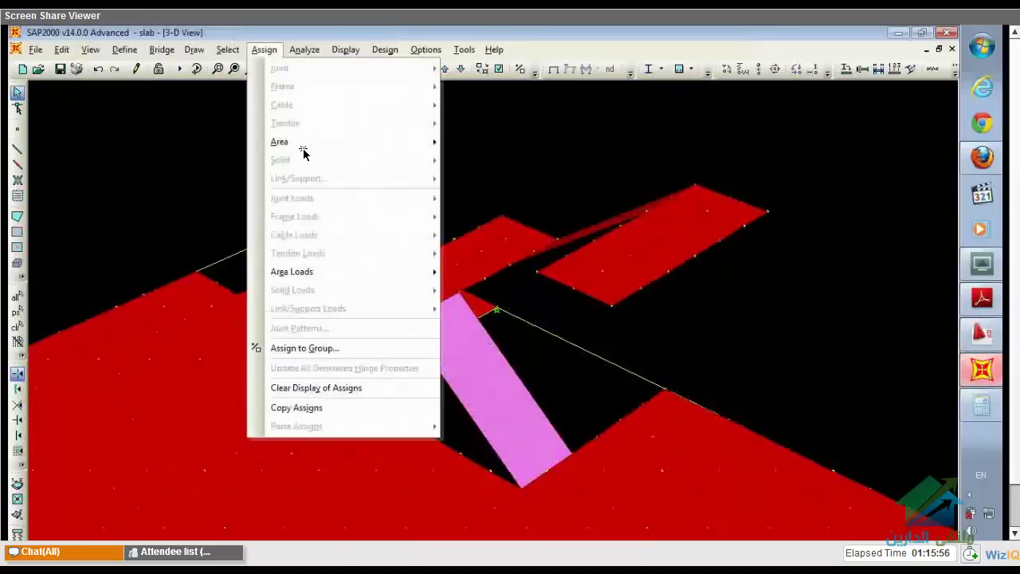
{"action": "mouse_move", "coordinate": [387, 148]}
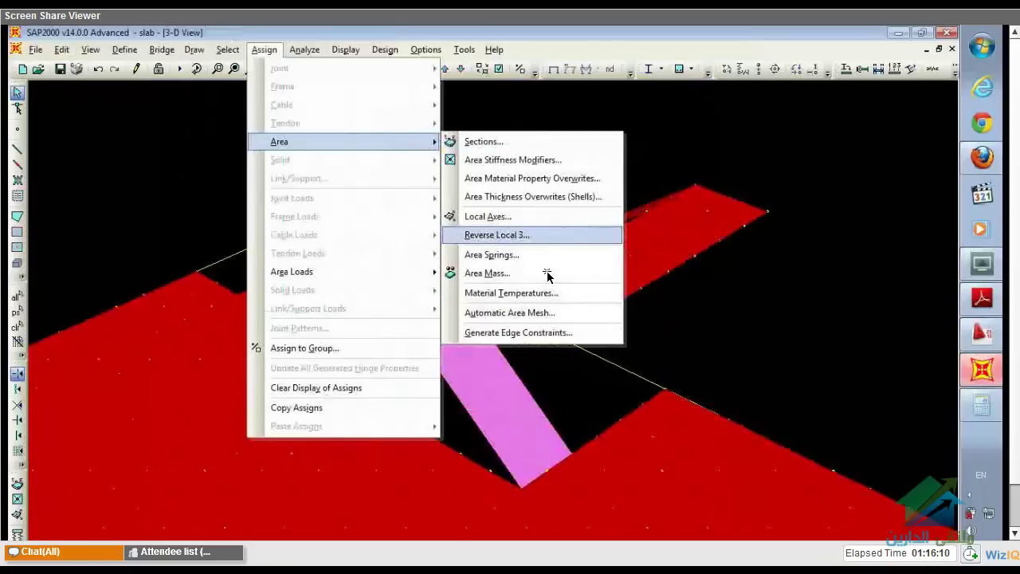
{"action": "left_click", "coordinate": [547, 235]}
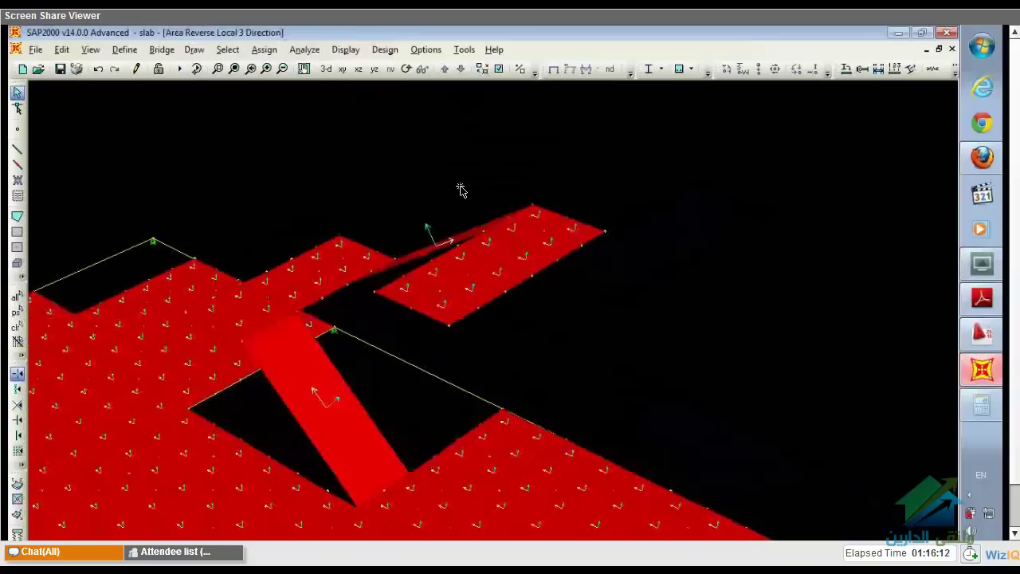
Select the outer corner joints of the two raised landings and assign joint restraints to them
{"action": "middle_click_drag", "start_coordinate": [436, 203], "coordinate": [485, 312]}
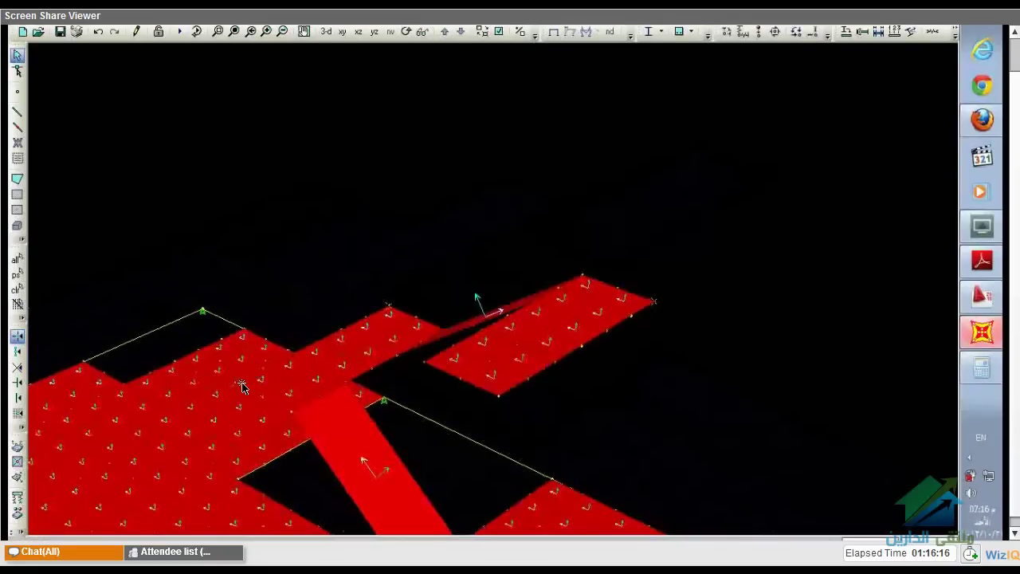
{"action": "middle_click_drag", "start_coordinate": [276, 347], "coordinate": [276, 322]}
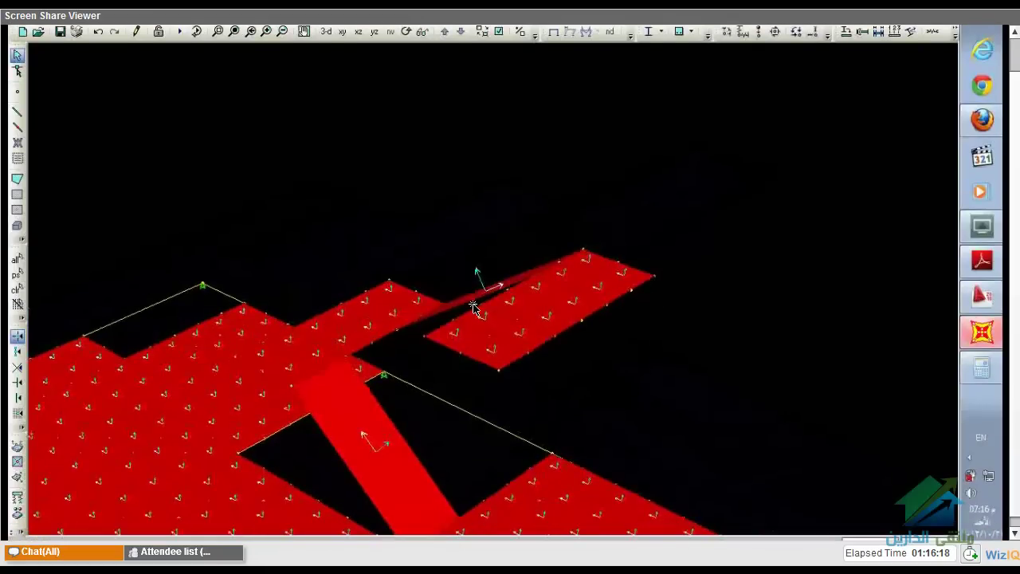
{"action": "middle_click_drag", "start_coordinate": [516, 234], "coordinate": [553, 200]}
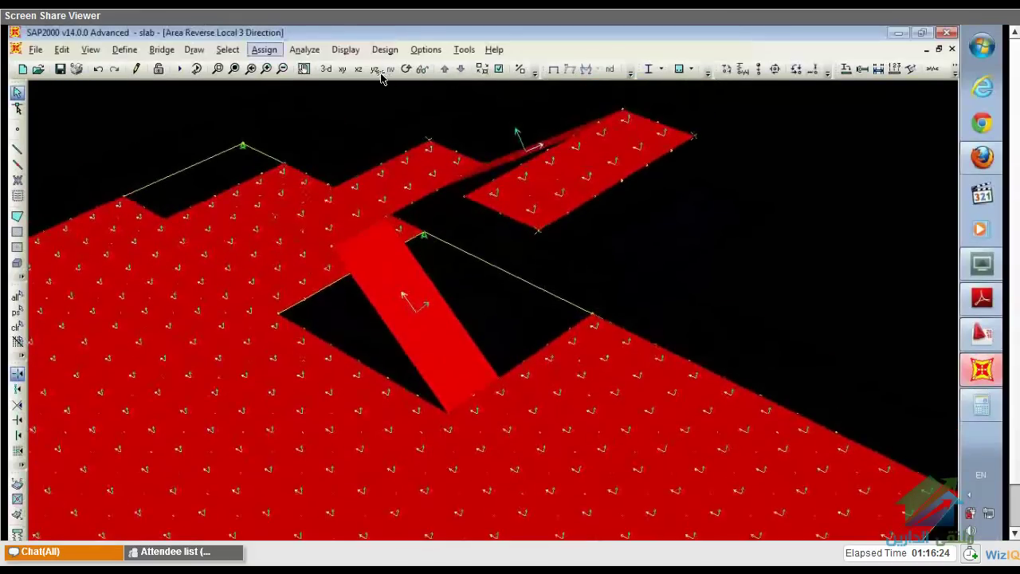
{"action": "left_click", "coordinate": [264, 49]}
{"action": "mouse_move", "coordinate": [330, 63]}
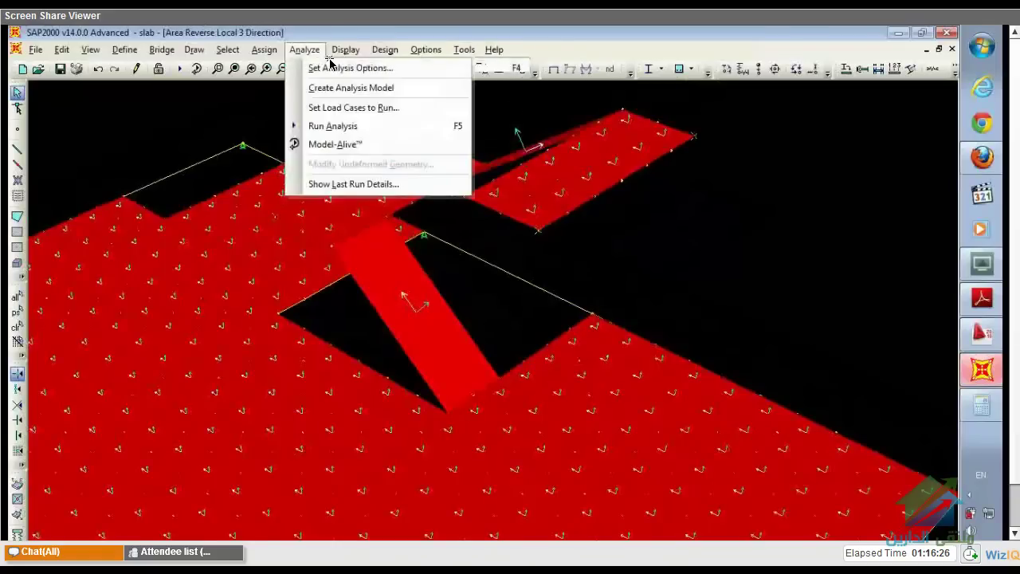
{"action": "mouse_move", "coordinate": [279, 51]}
{"action": "mouse_move", "coordinate": [289, 68]}
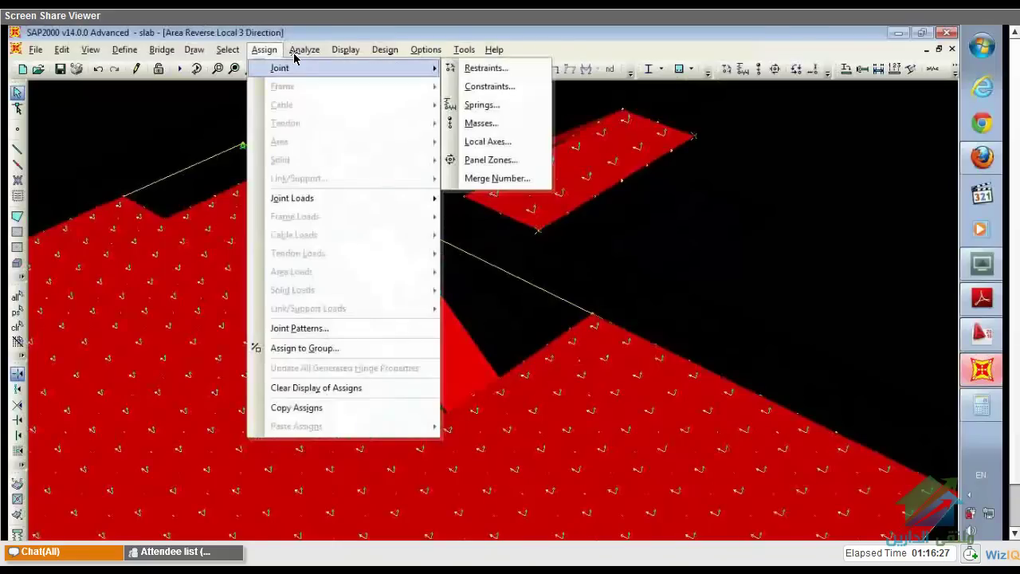
{"action": "left_click", "coordinate": [485, 68]}
{"action": "left_click", "coordinate": [494, 378]}
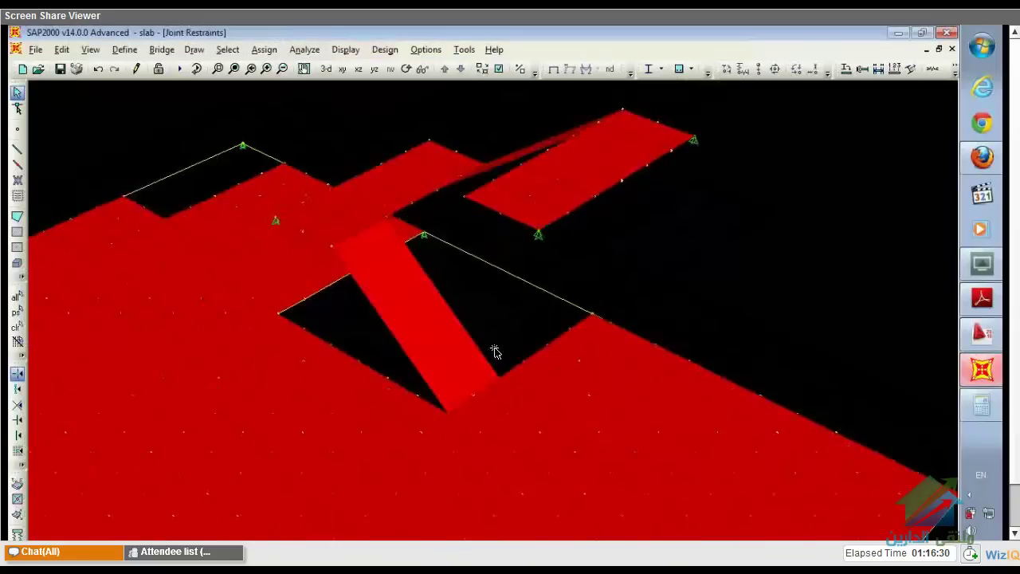
Divide the selected stair flight area into 2 objects along edge 1 to 2 and 3 along edge 1 to 3
{"action": "middle_click_drag", "start_coordinate": [481, 284], "coordinate": [467, 380]}
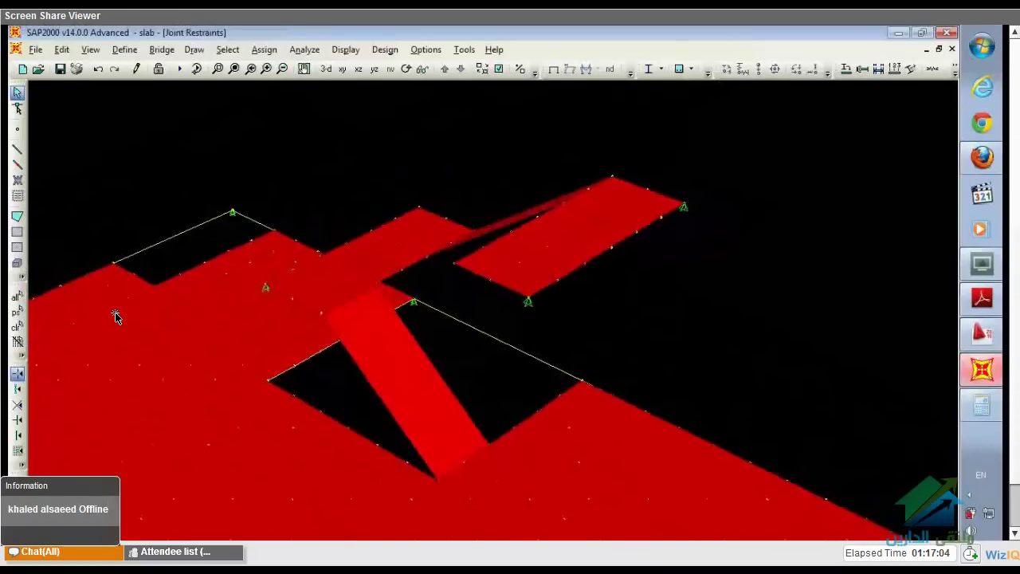
{"action": "scroll", "coordinate": [116, 316], "scroll_direction": "up", "scroll_amount": 1}
{"action": "left_click", "coordinate": [62, 49]}
{"action": "mouse_move", "coordinate": [222, 317]}
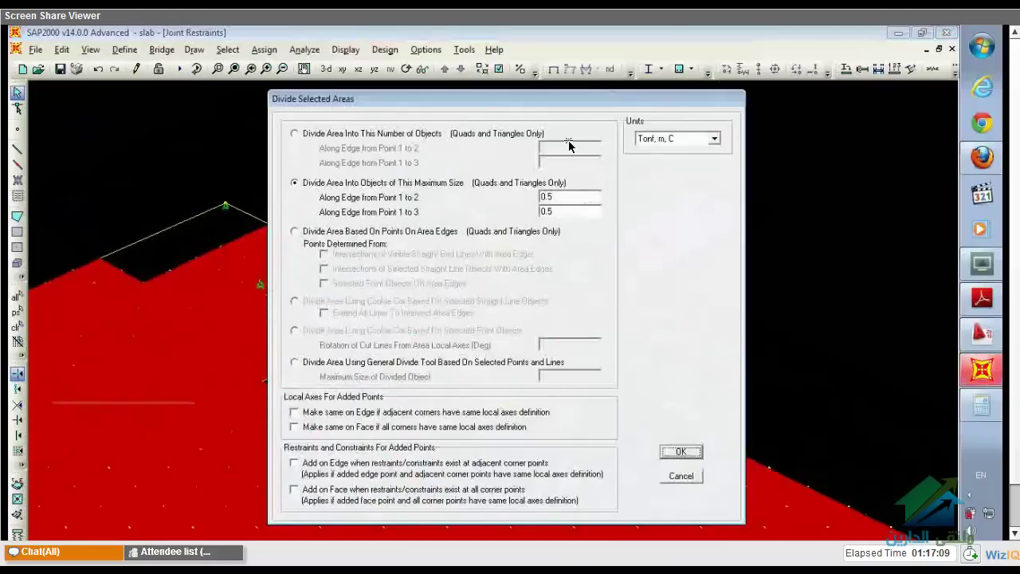
{"action": "left_click", "coordinate": [569, 146]}
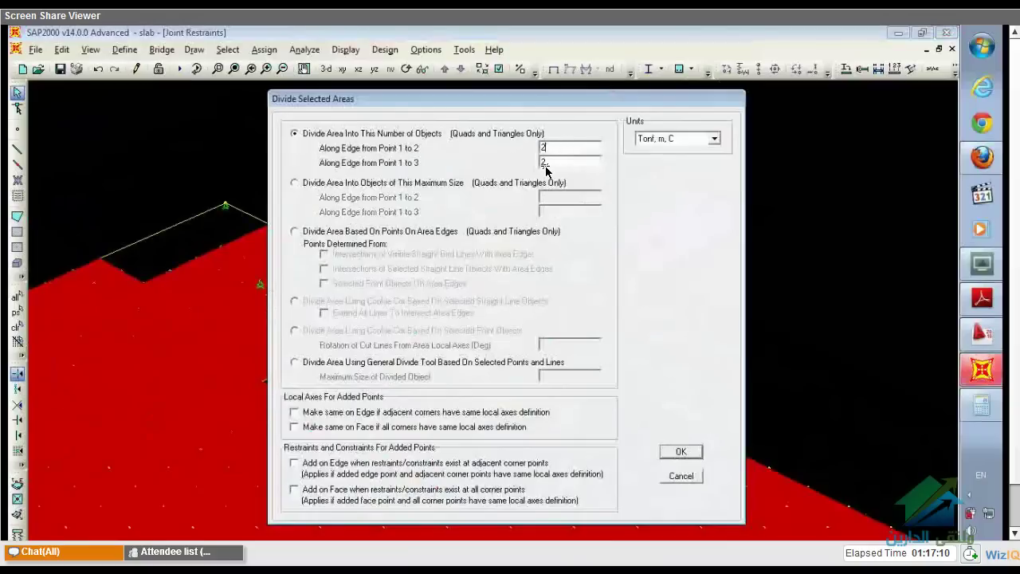
{"action": "double_click", "coordinate": [561, 169]}
{"action": "type", "text": "3"}
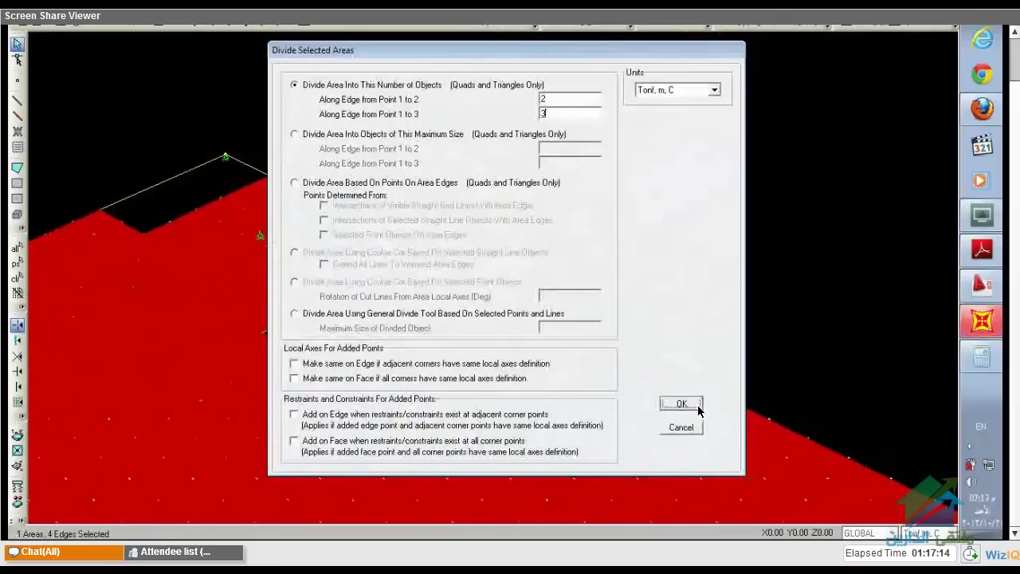
{"action": "key", "text": "Return"}
{"action": "middle_click_drag", "start_coordinate": [395, 276], "coordinate": [384, 348]}
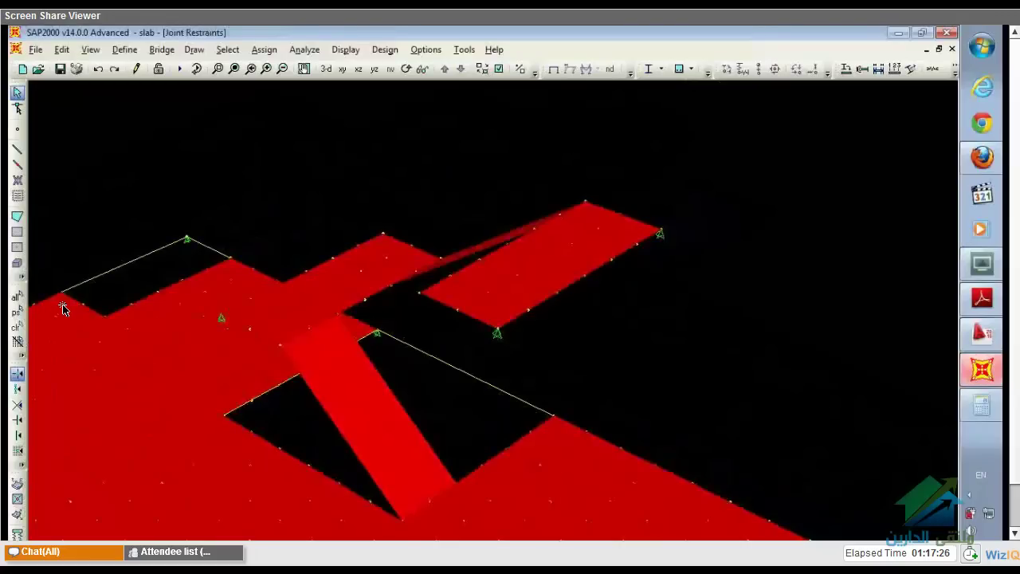
Divide the first stair flight's area into 2 objects along edge 1 to 2 and 5 along edge 1 to 3
{"action": "left_click", "coordinate": [63, 49]}
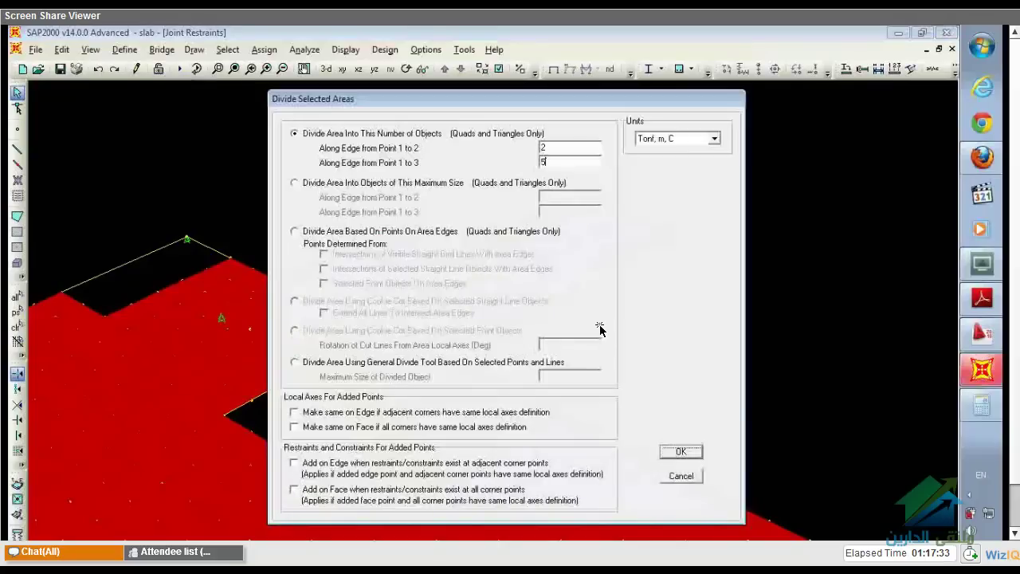
{"action": "left_click", "coordinate": [681, 452]}
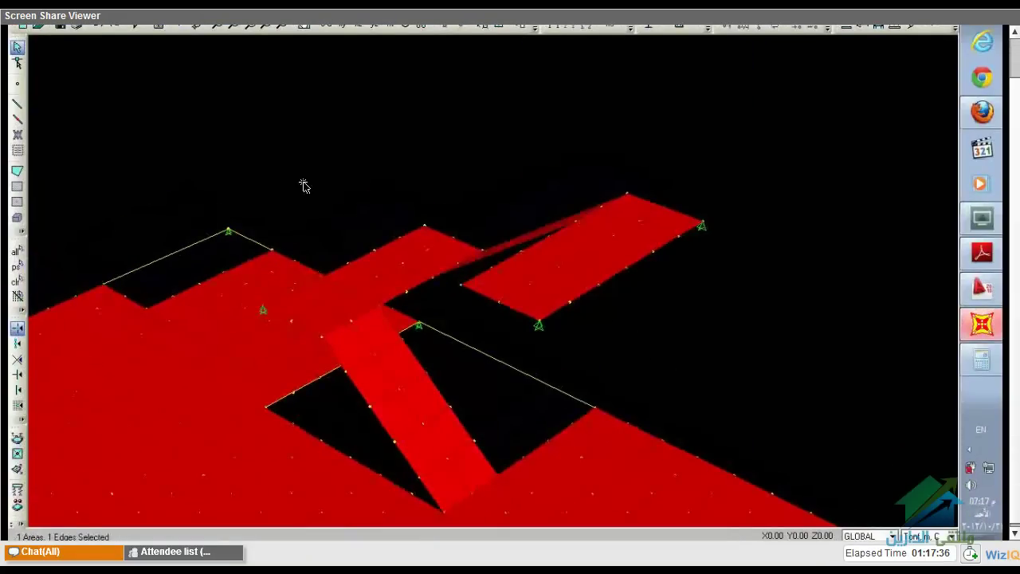
Try to divide the second stair flight's area into 2 objects along edge 1 to 2 and 5 along edge 1 to 3
{"action": "left_click", "coordinate": [62, 49]}
{"action": "mouse_move", "coordinate": [133, 311]}
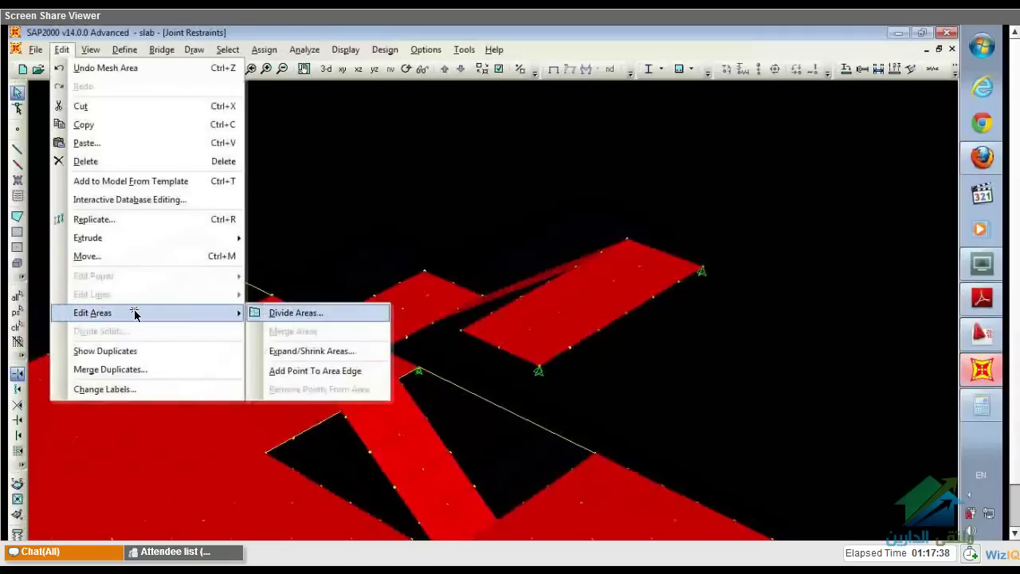
{"action": "left_click", "coordinate": [263, 315]}
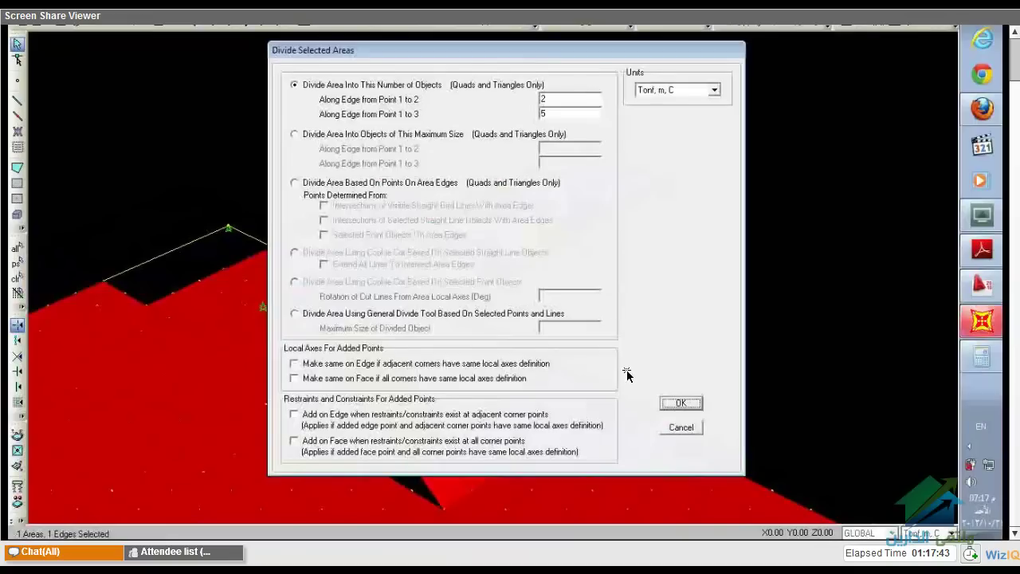
{"action": "key", "text": "Return"}
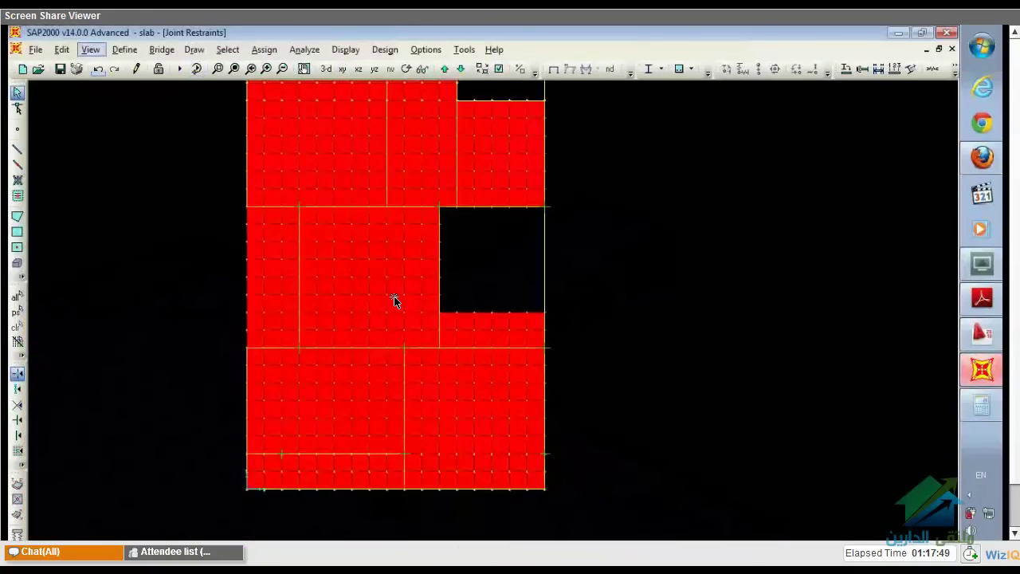
Set an xy plan view showing the stair flights and divide the second flight's area, with 2 objects along edge 1 to 3
{"action": "left_click", "coordinate": [91, 51]}
{"action": "left_click", "coordinate": [97, 64]}
{"action": "left_click", "coordinate": [557, 378]}
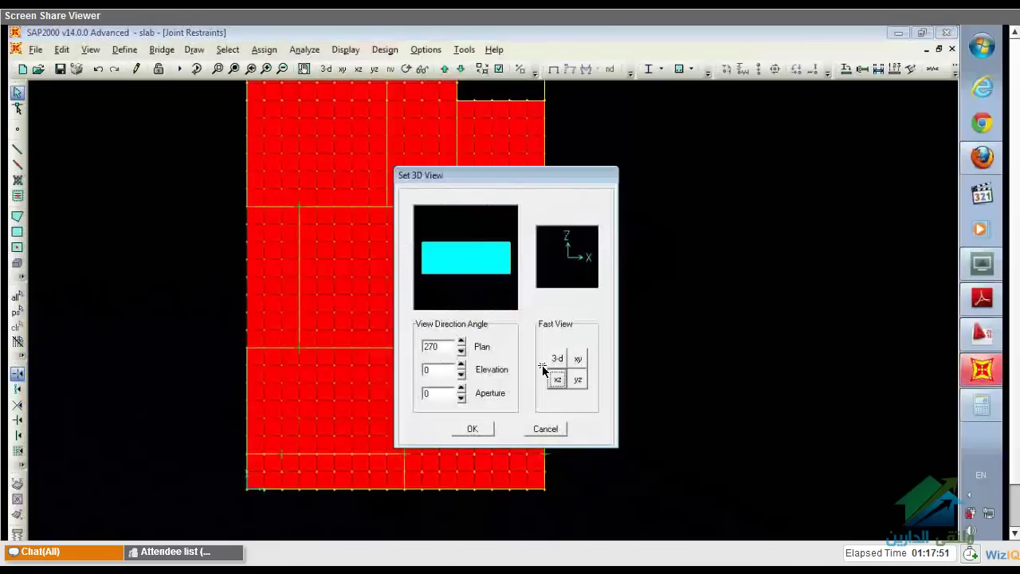
{"action": "left_click", "coordinate": [578, 358]}
{"action": "left_click", "coordinate": [478, 430]}
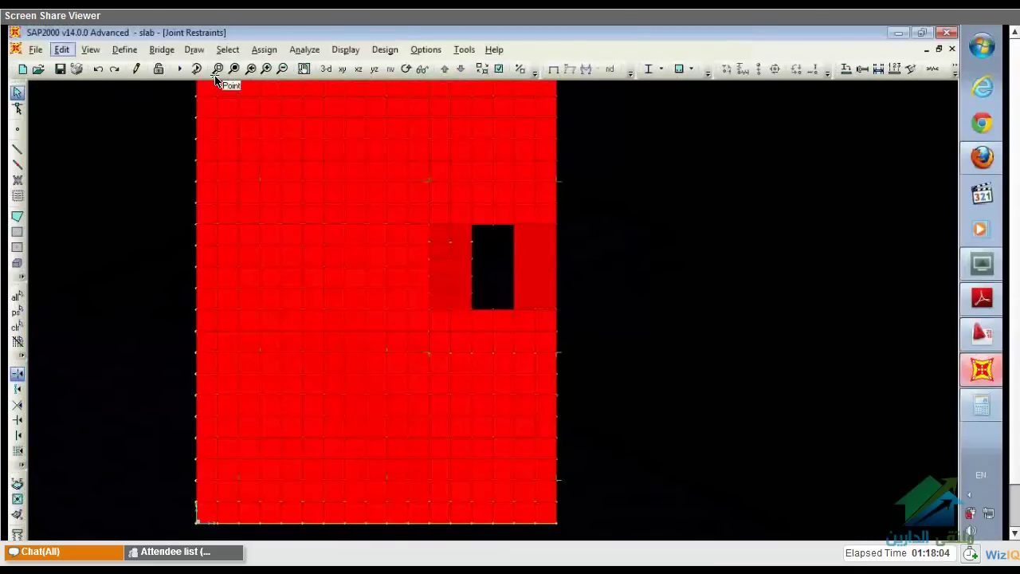
{"action": "left_click", "coordinate": [61, 50]}
{"action": "mouse_move", "coordinate": [173, 312]}
{"action": "left_click", "coordinate": [295, 313]}
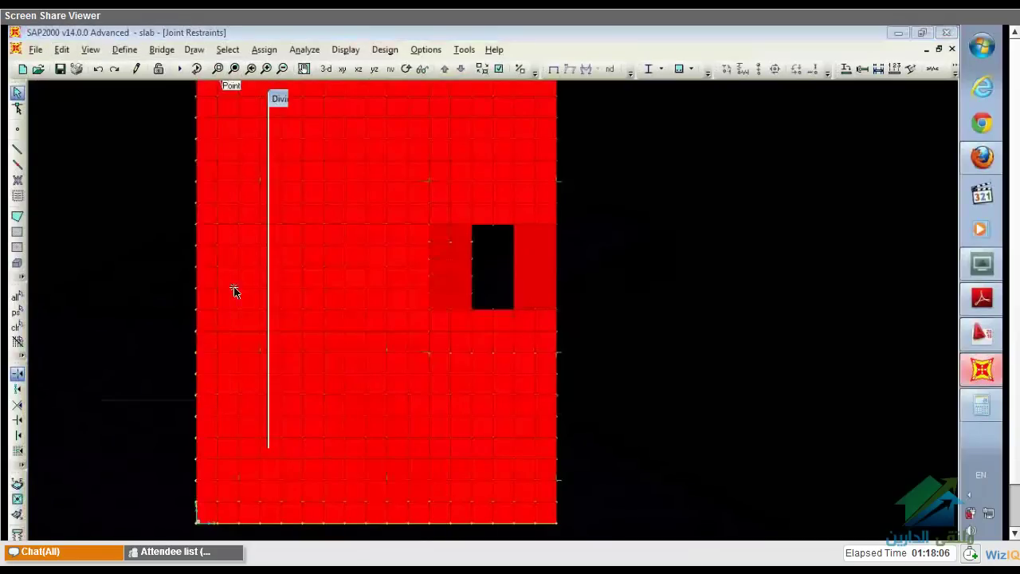
{"action": "double_click", "coordinate": [559, 161]}
{"action": "type", "text": "2"}
{"action": "left_click", "coordinate": [680, 414]}
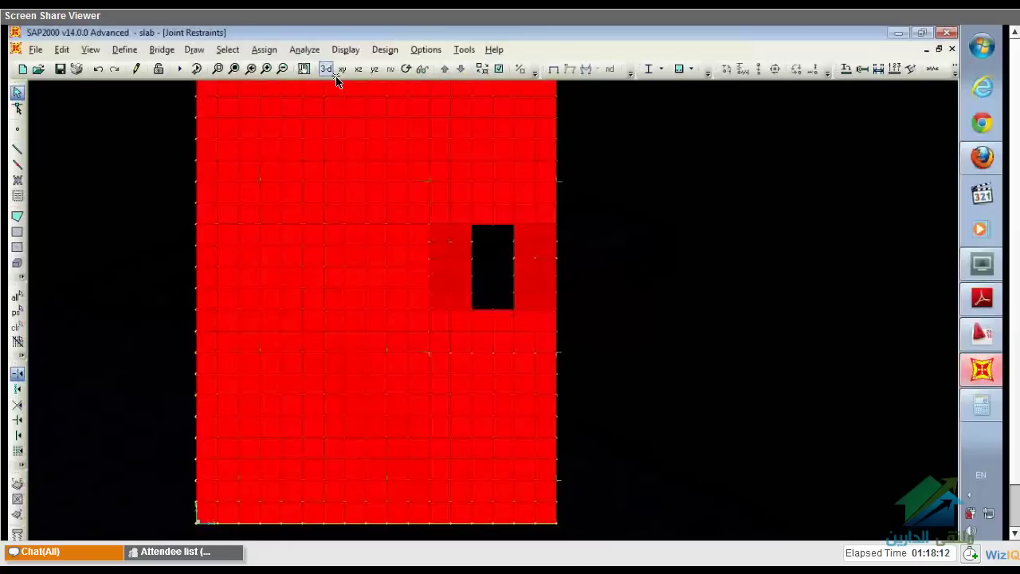
Run the analysis for the DEAD and live cases and display the deformed shape for the DEAD case
{"action": "left_click", "coordinate": [326, 68]}
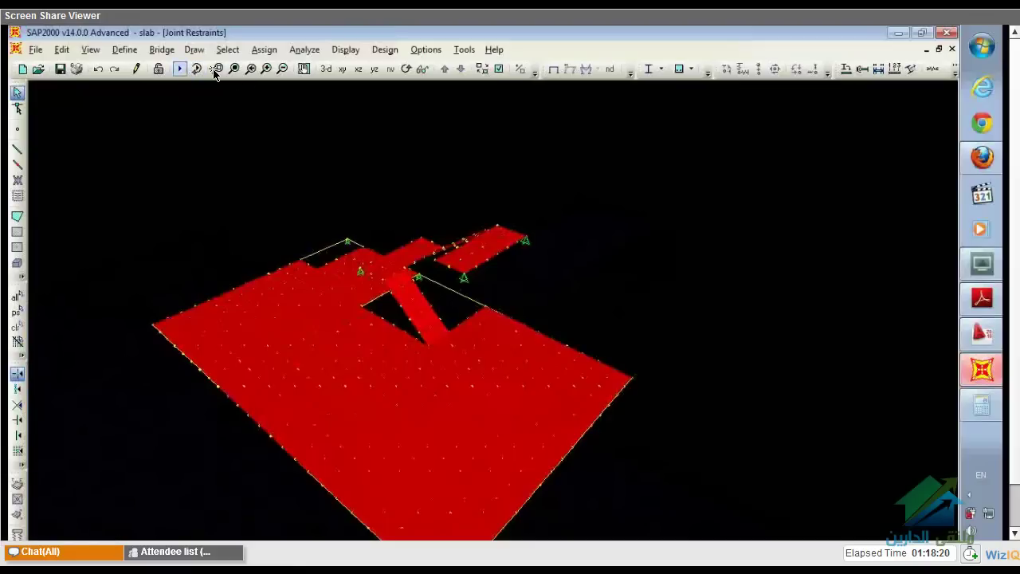
{"action": "left_click", "coordinate": [180, 69]}
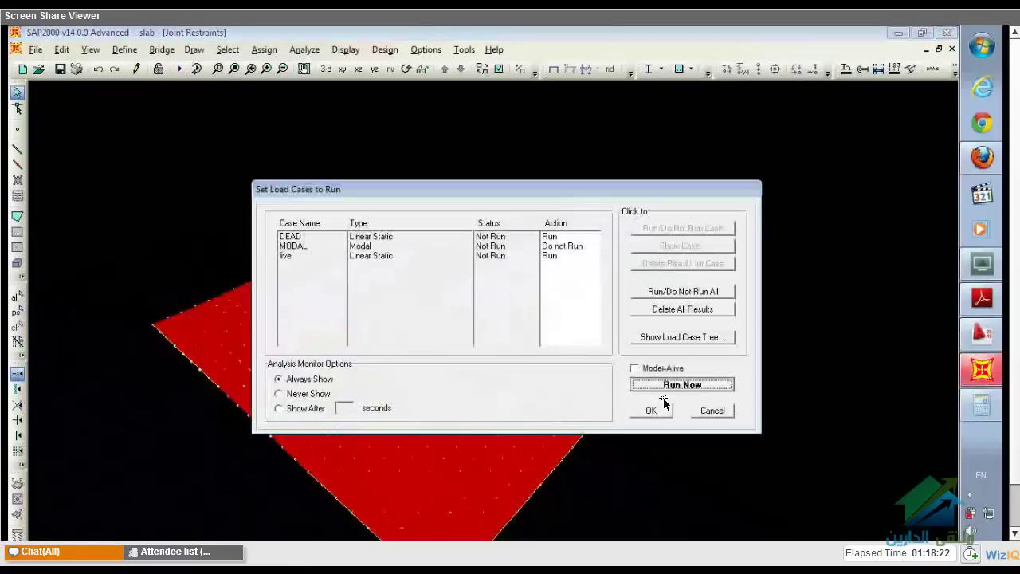
{"action": "left_click", "coordinate": [663, 389]}
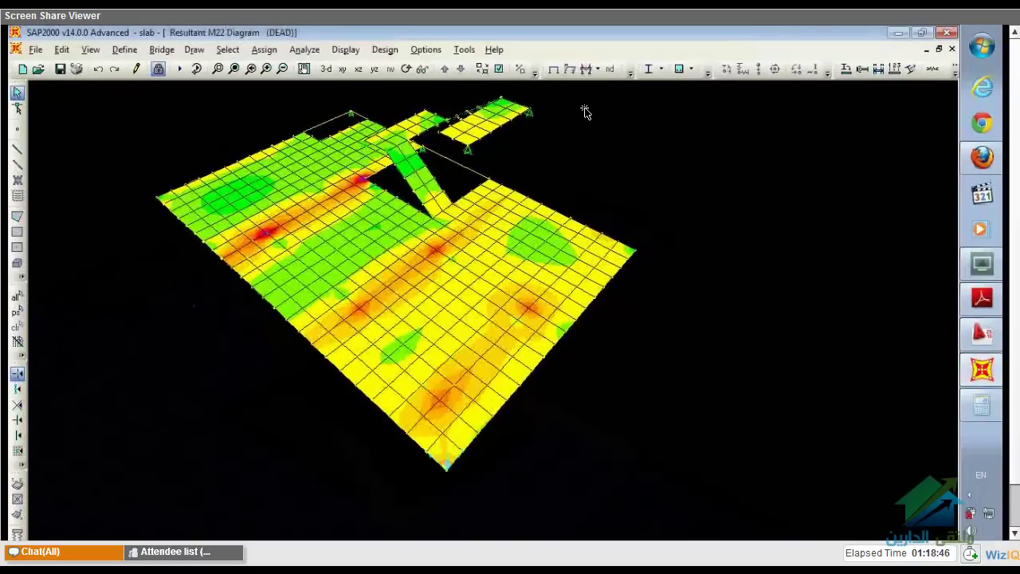
{"action": "key", "text": "F6"}
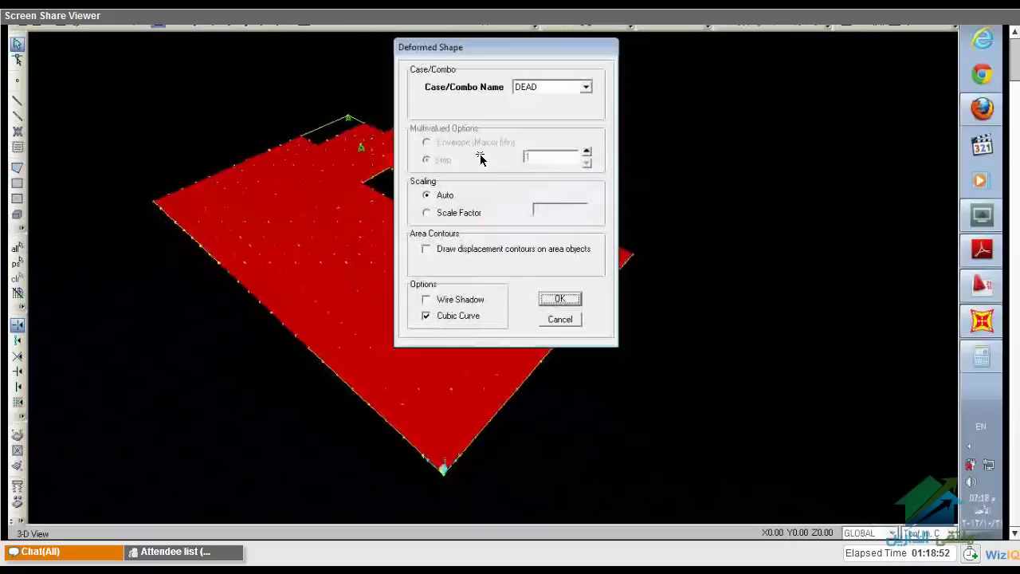
{"action": "key", "text": "Return"}
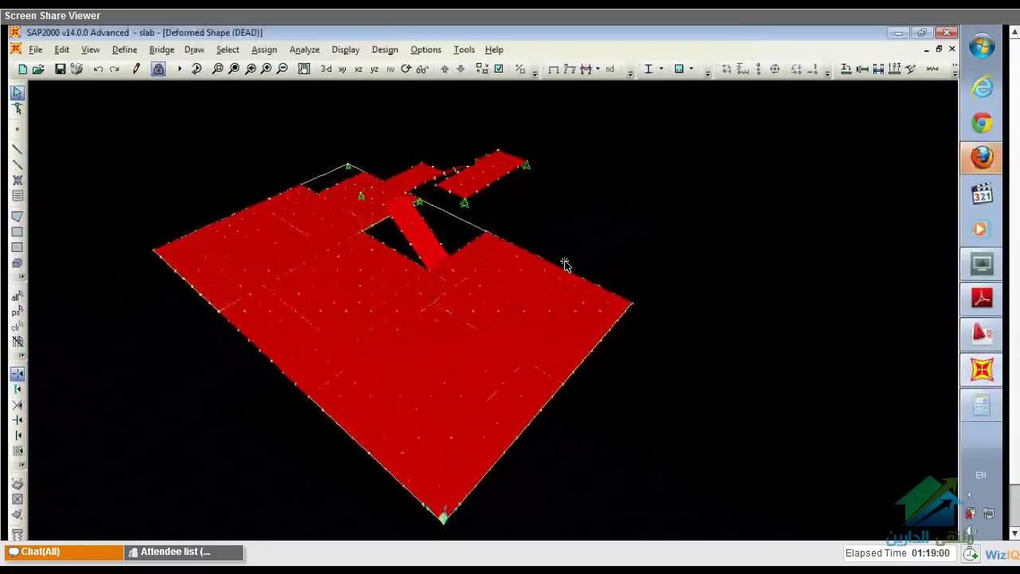
Switch to Firefox to check the shared screen in the attendee's lecture tab and return to SAP2000
{"action": "key", "text": "alt+Tab"}
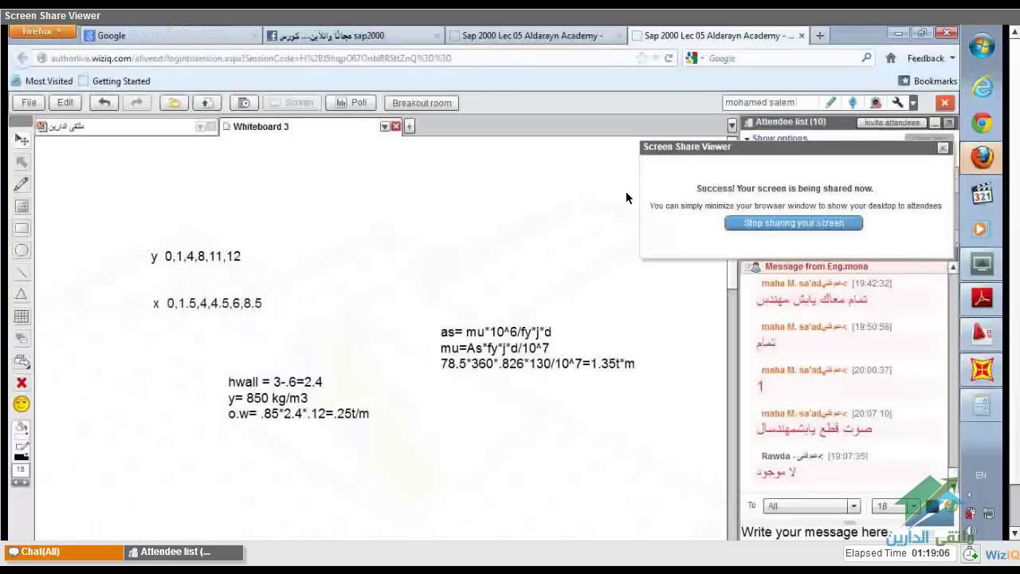
{"action": "left_click", "coordinate": [550, 35]}
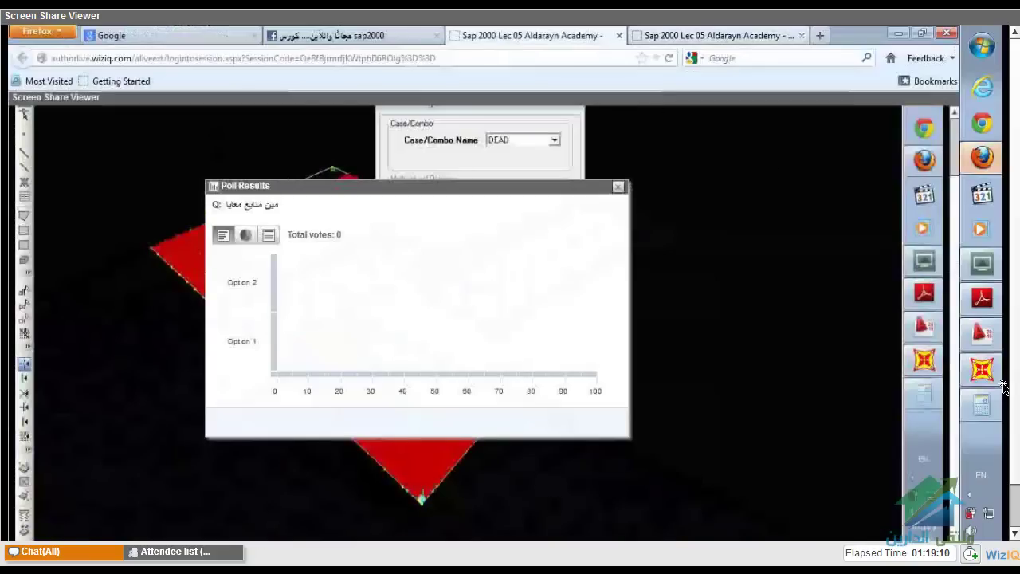
{"action": "key", "text": "ctrl+Page_Down"}
{"action": "key", "text": "alt+Tab"}
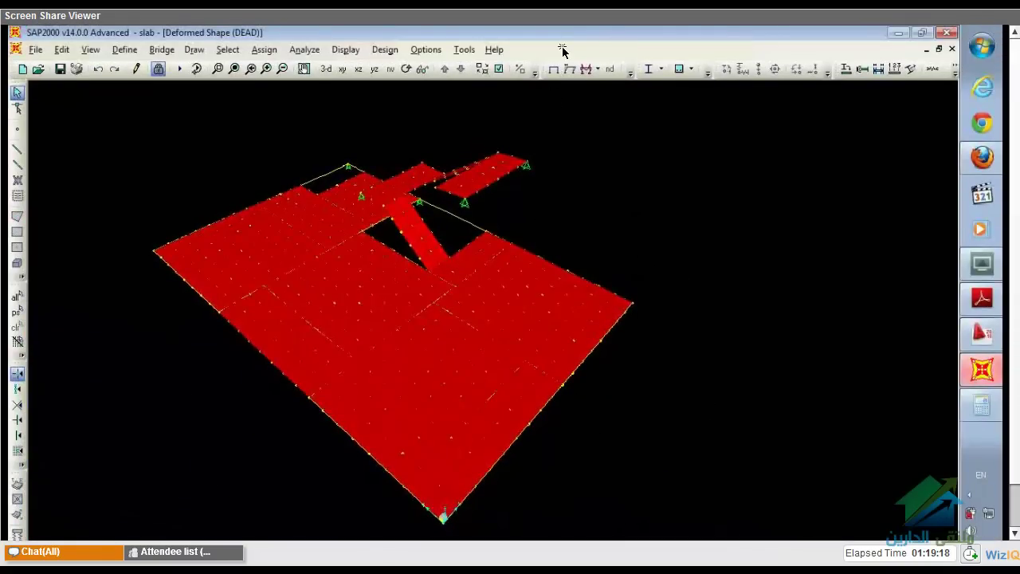
Switch to Firefox, place the Facebook course tab after the lecture tab, and return to SAP2000 from the whiteboard
{"action": "key", "text": "alt+Tab"}
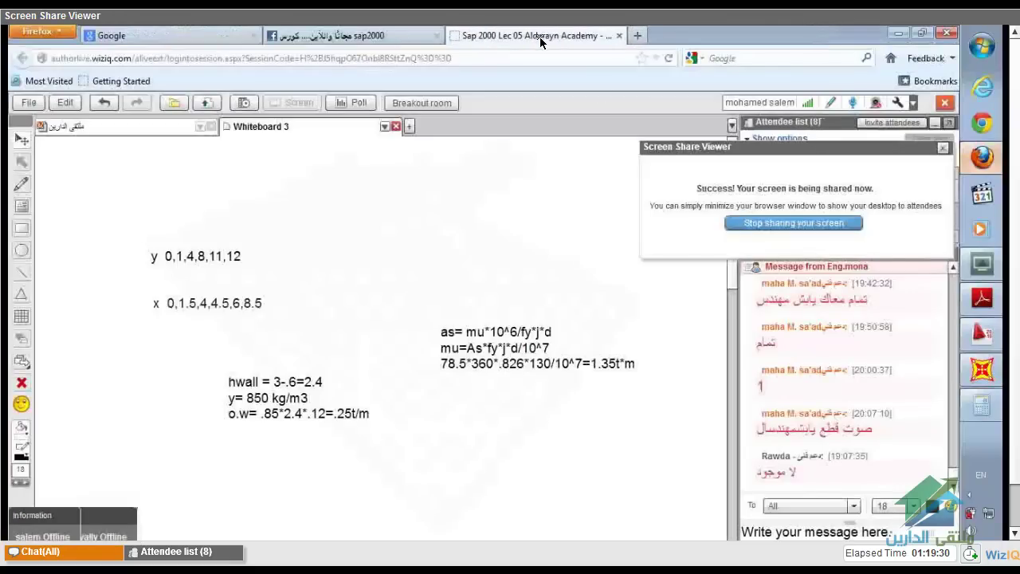
{"action": "left_click_drag", "start_coordinate": [347, 36], "coordinate": [518, 36]}
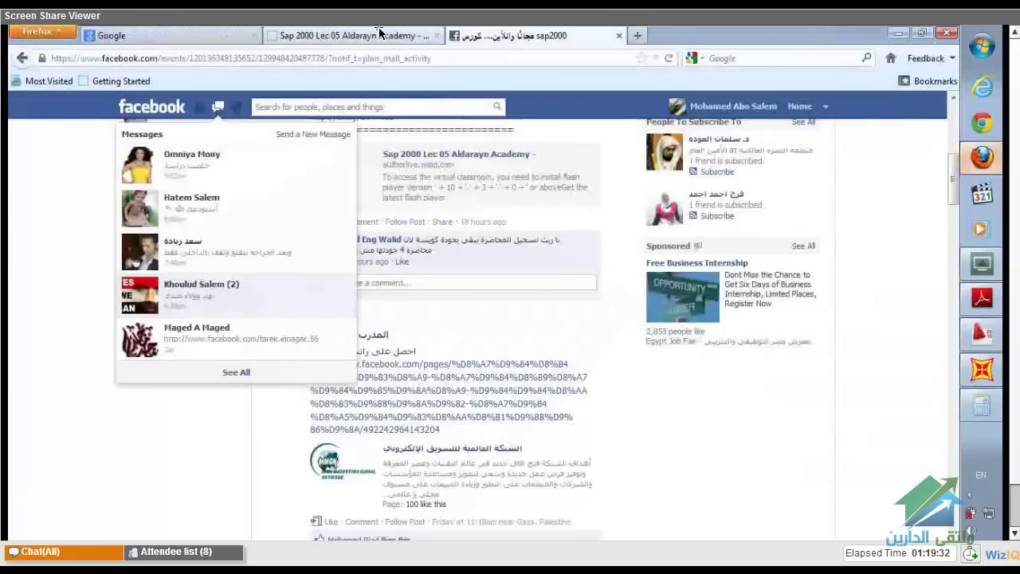
{"action": "left_click", "coordinate": [438, 32]}
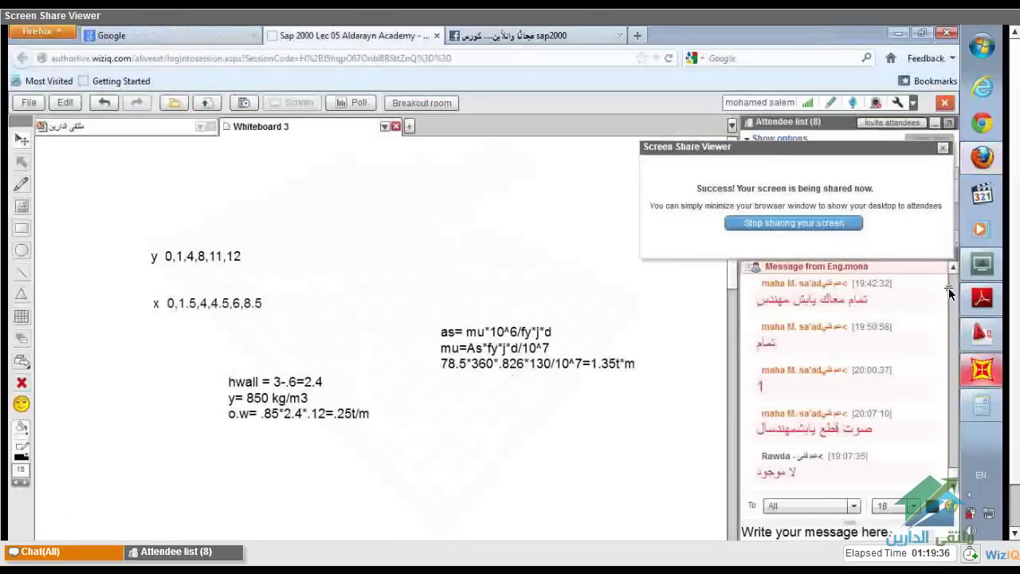
{"action": "left_click", "coordinate": [982, 369]}
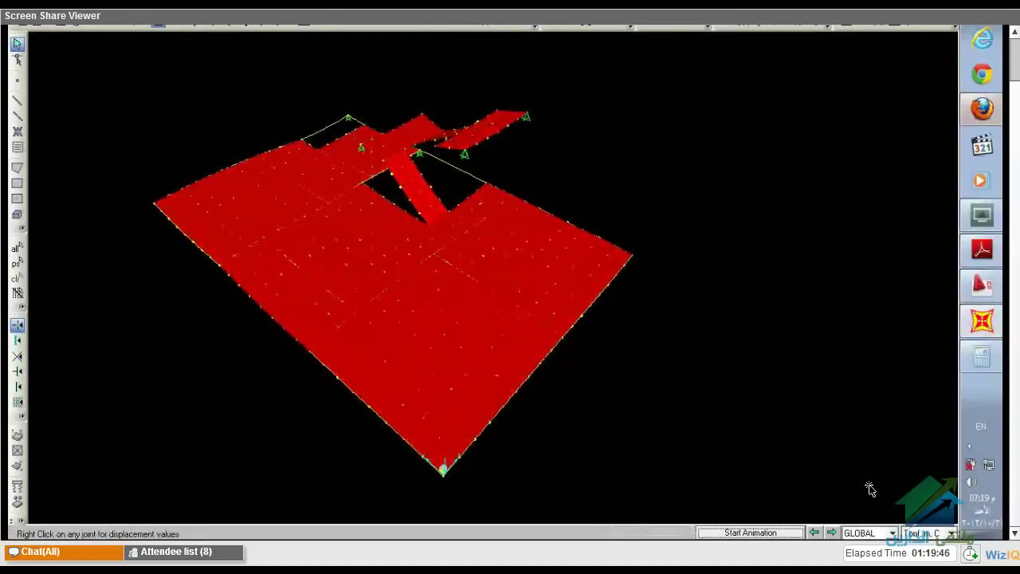
Switch to the WizIQ classroom in Firefox, show the elapsed class time, read the chat replies and return to SAP2000
{"action": "key", "text": "alt+Tab"}
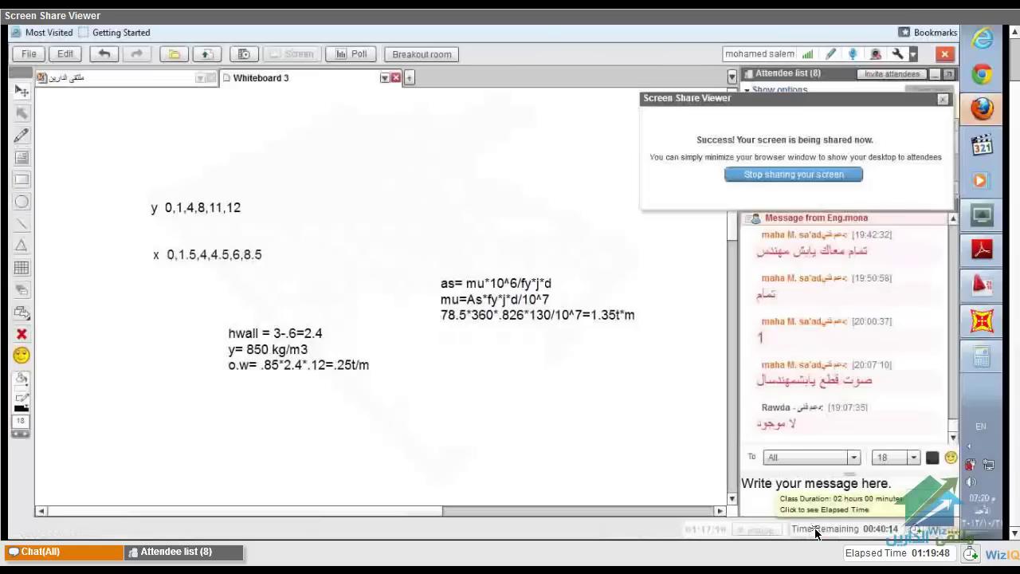
{"action": "left_click", "coordinate": [895, 532]}
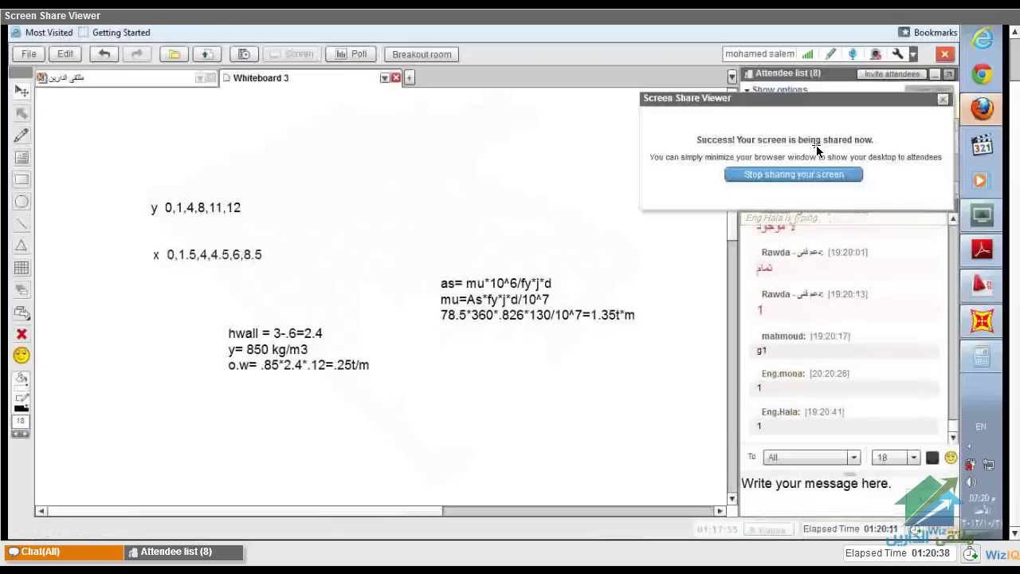
{"action": "key", "text": "F11"}
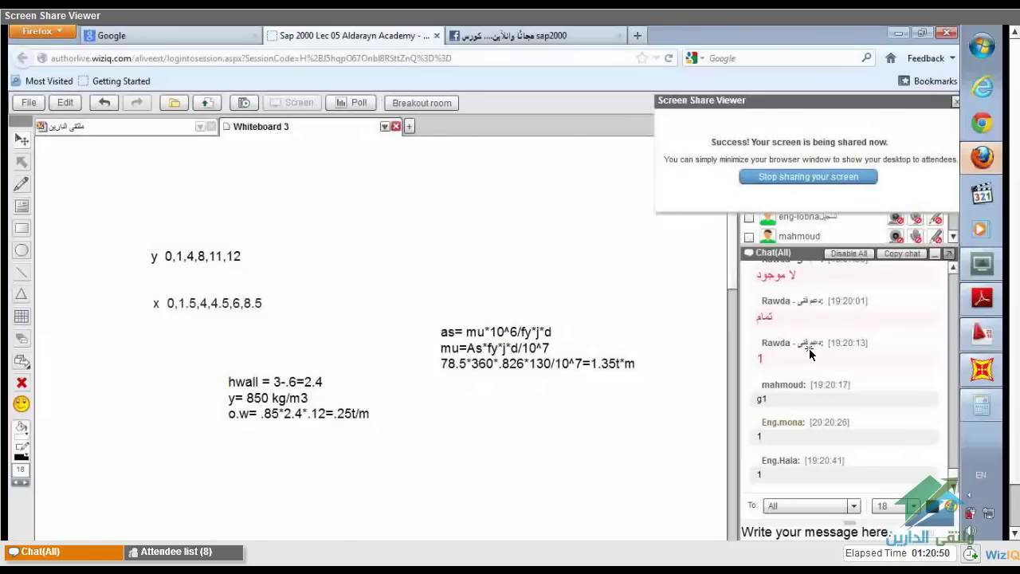
{"action": "left_click", "coordinate": [982, 371]}
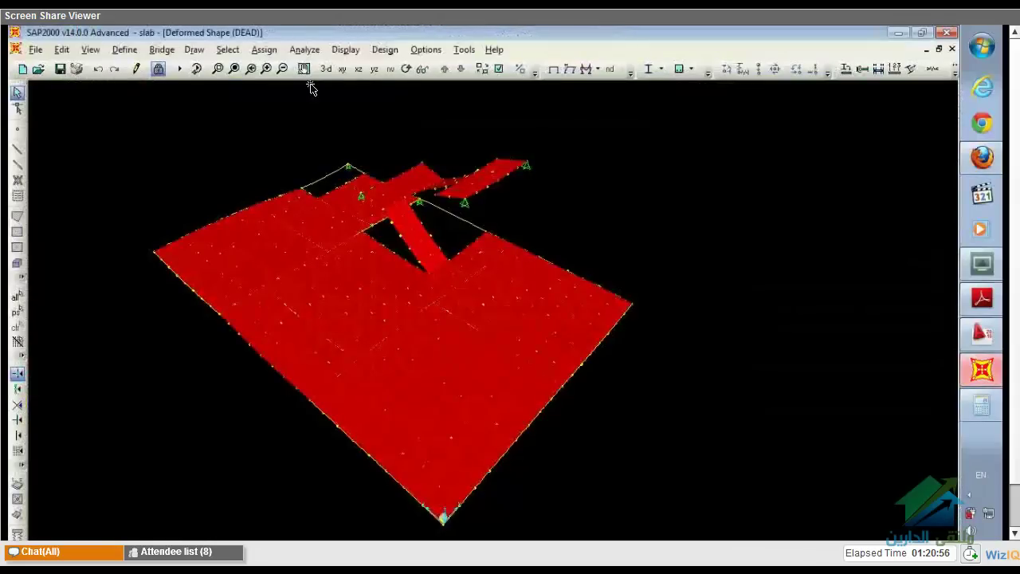
{"action": "left_click", "coordinate": [598, 70]}
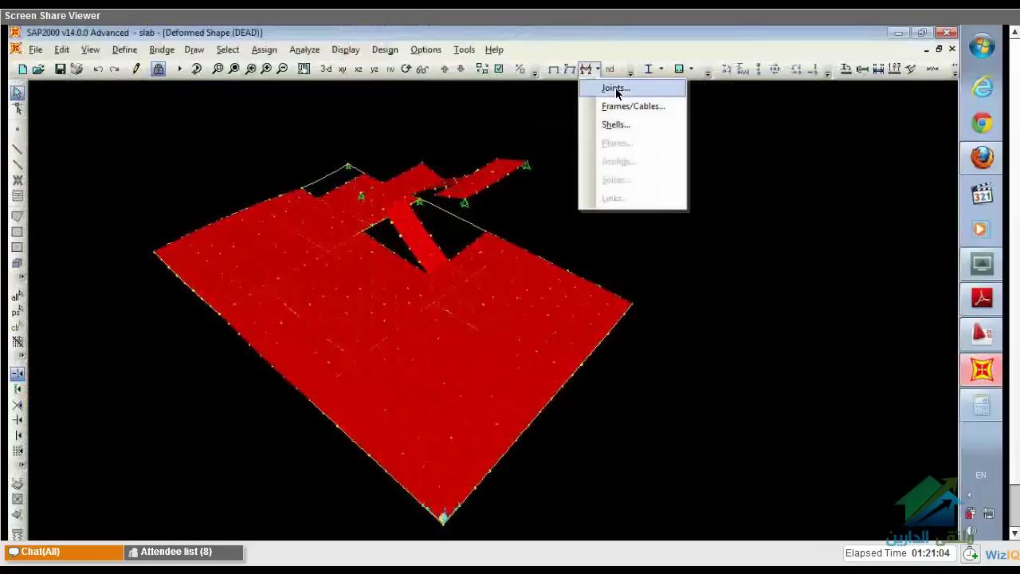
{"action": "left_click", "coordinate": [616, 87]}
{"action": "left_click", "coordinate": [570, 423]}
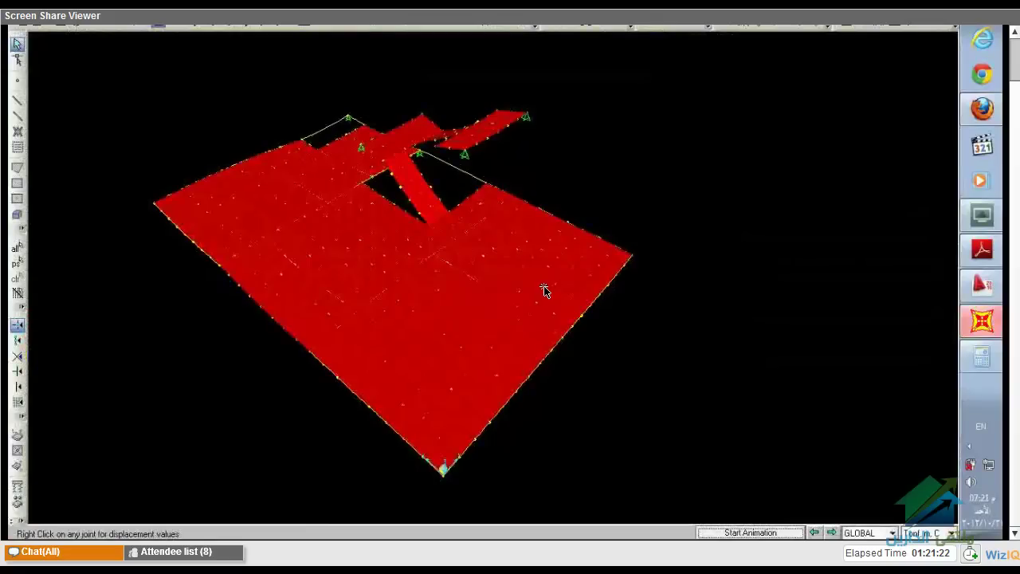
{"action": "left_click", "coordinate": [988, 112]}
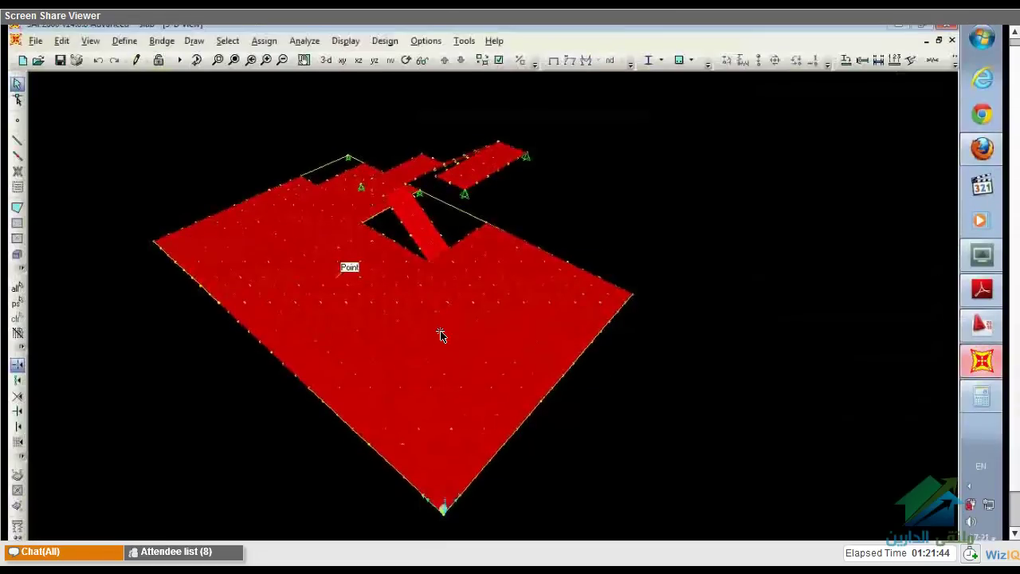
Define a linear-add load combination named ult and add the DEAD case with a scale factor of 1.5
{"action": "left_click", "coordinate": [125, 53]}
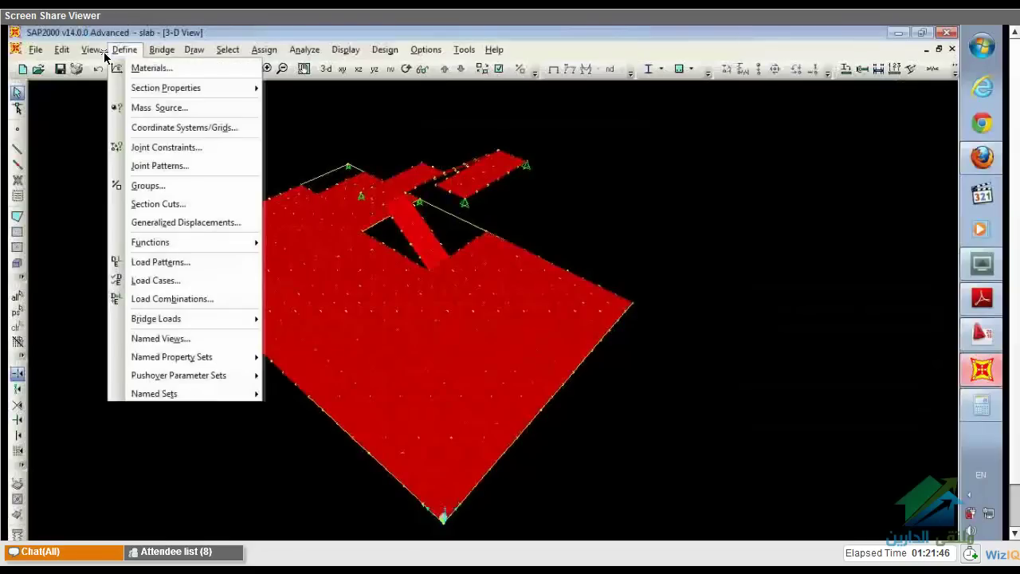
{"action": "left_click", "coordinate": [174, 300]}
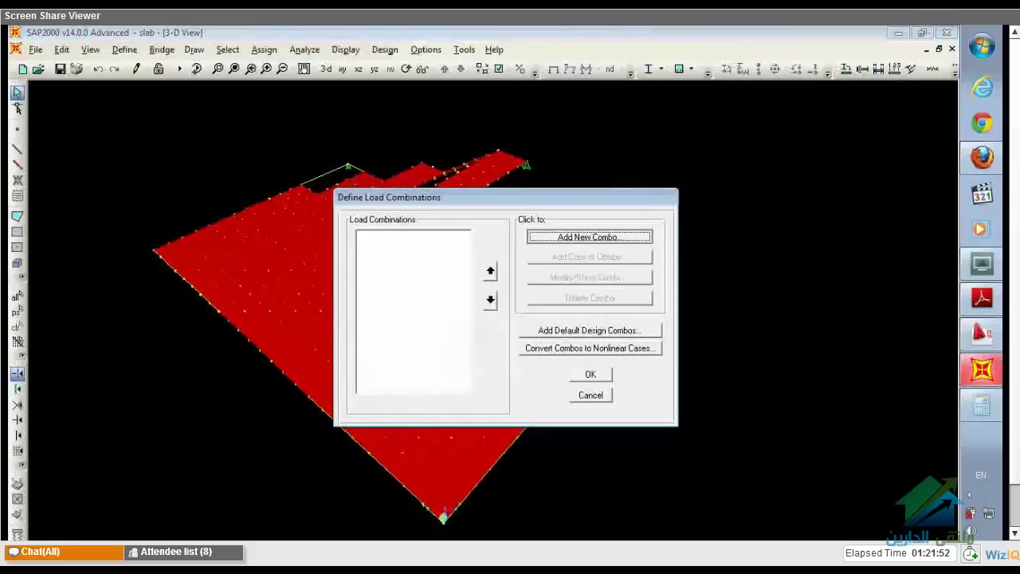
{"action": "left_click", "coordinate": [589, 237]}
{"action": "type", "text": "ult"}
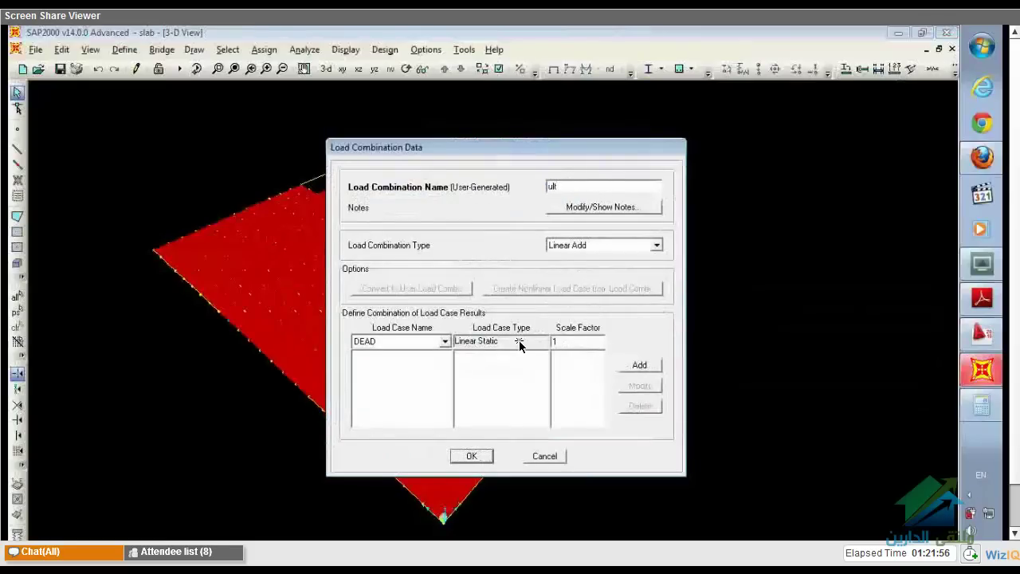
{"action": "left_click", "coordinate": [570, 345]}
{"action": "left_click", "coordinate": [640, 366]}
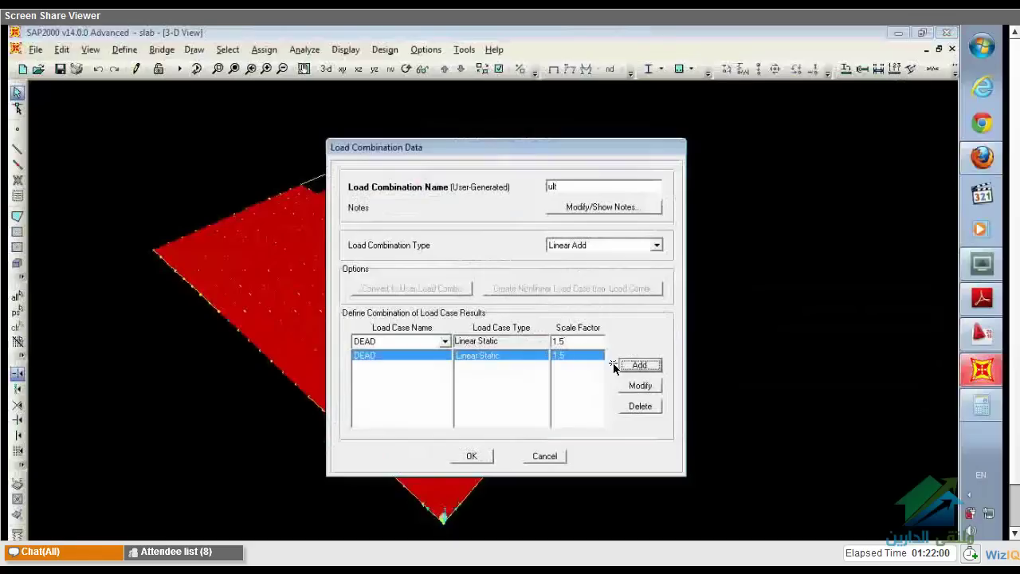
Check the load cases available for the ult combination, accept it, and run the slab analysis
{"action": "left_click", "coordinate": [446, 341]}
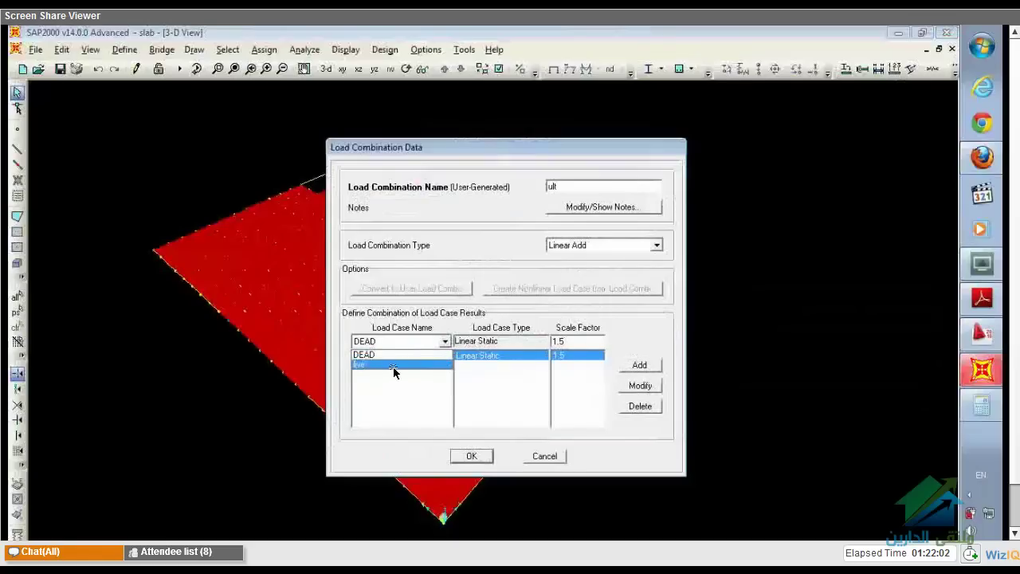
{"action": "scroll", "coordinate": [511, 282], "scroll_direction": "down", "scroll_amount": 1}
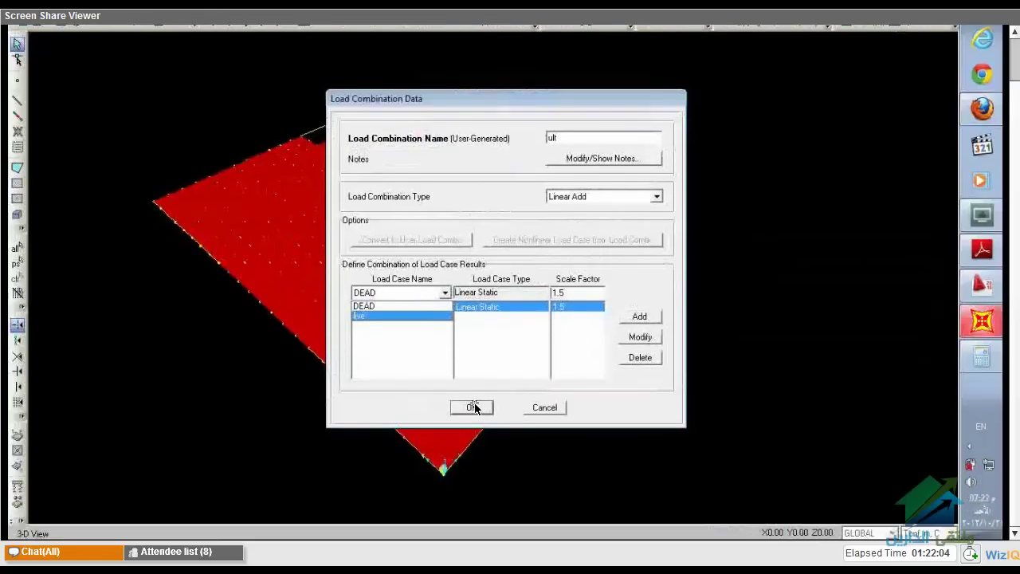
{"action": "scroll", "coordinate": [510, 282], "scroll_direction": "up", "scroll_amount": 1}
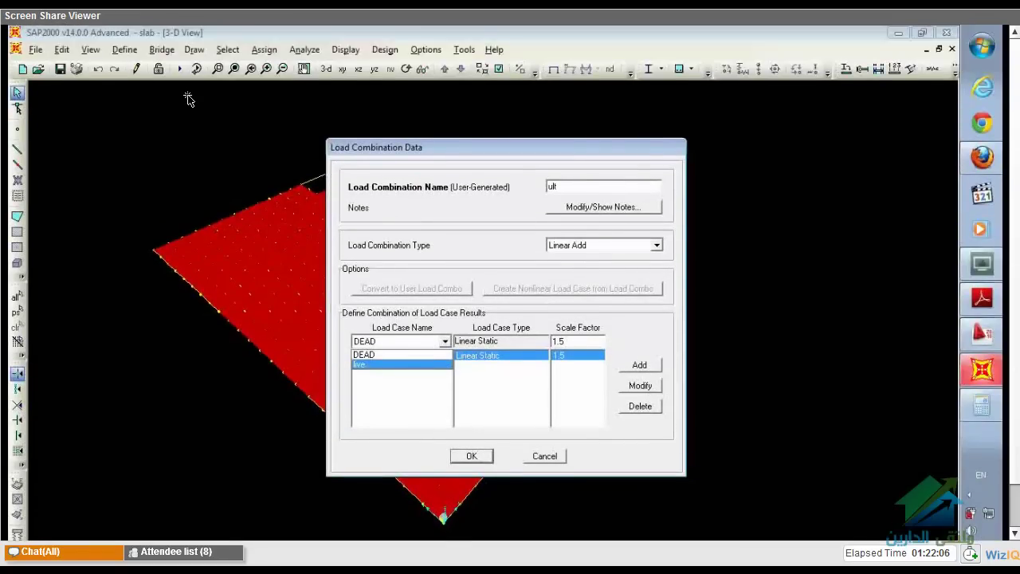
{"action": "key", "text": "Return"}
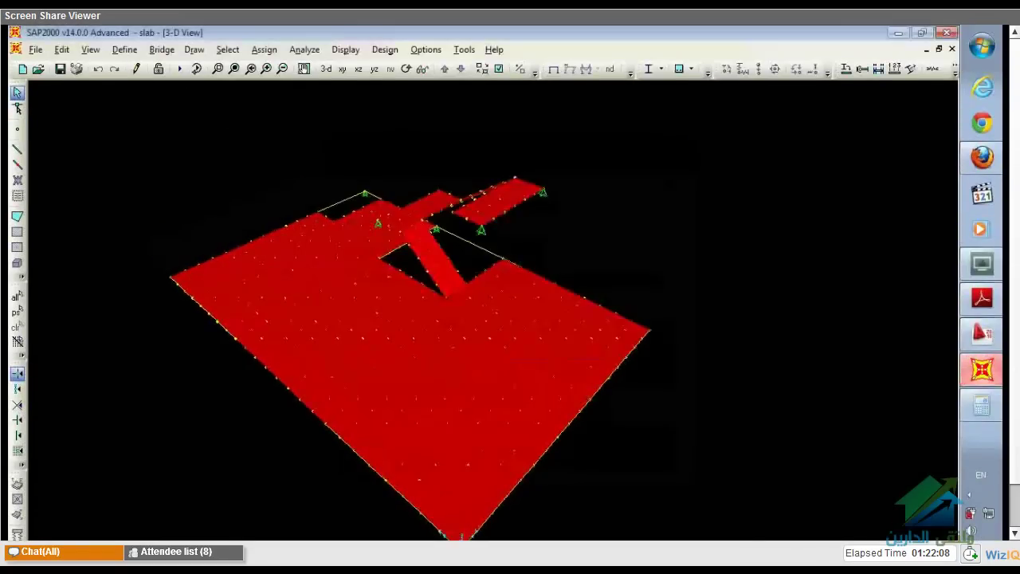
{"action": "key", "text": "F5"}
{"action": "left_click", "coordinate": [685, 384]}
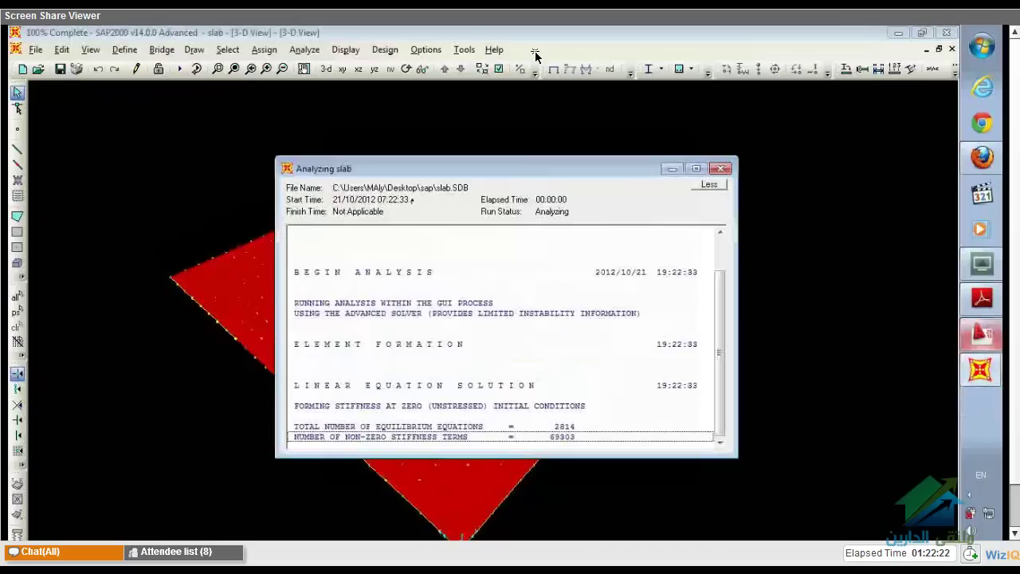
Display the slab's M11 resultant moment contours for the ult combination in plan view and read the values around the supports
{"action": "left_click", "coordinate": [597, 70]}
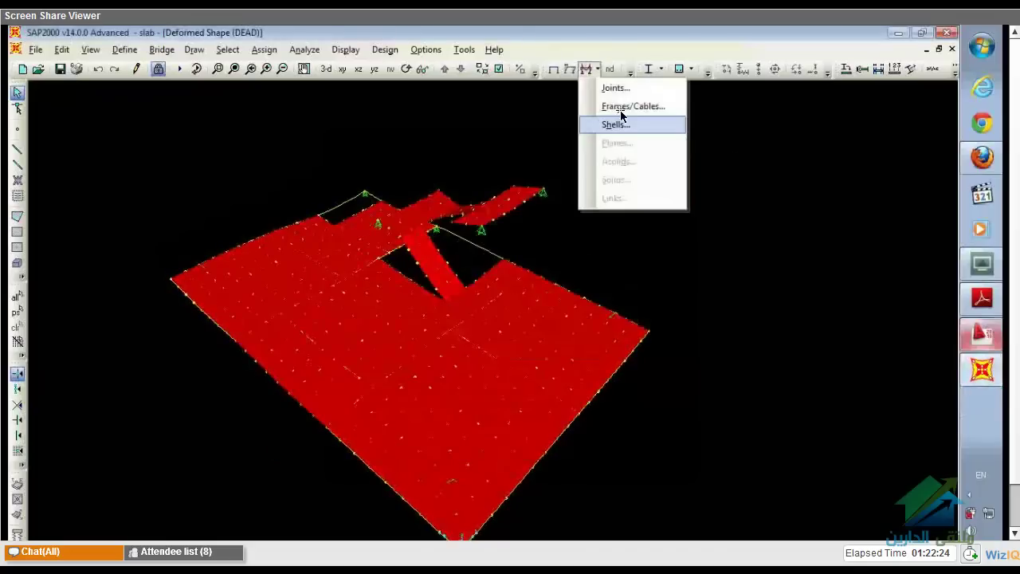
{"action": "left_click", "coordinate": [624, 125]}
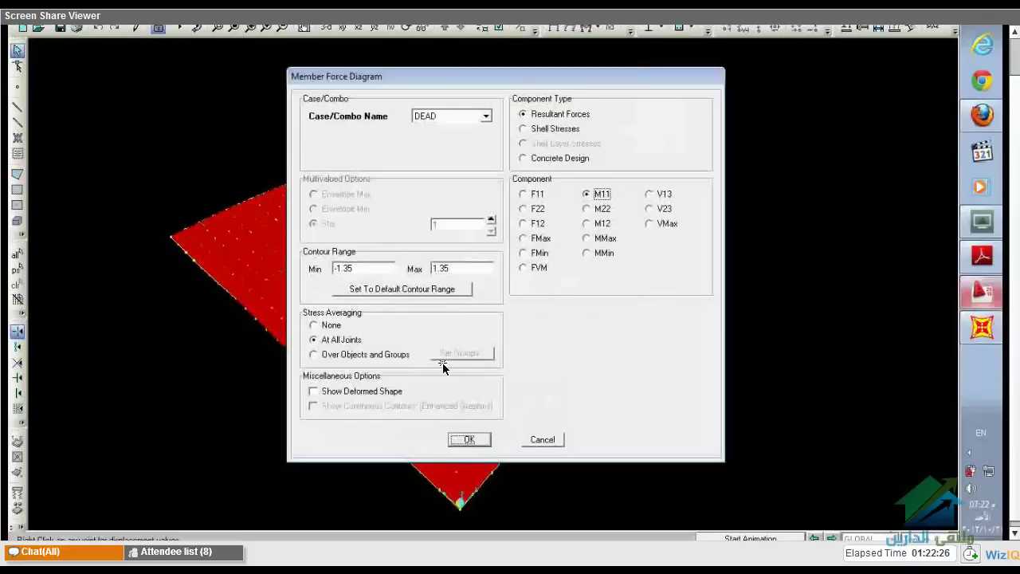
{"action": "left_click", "coordinate": [475, 435]}
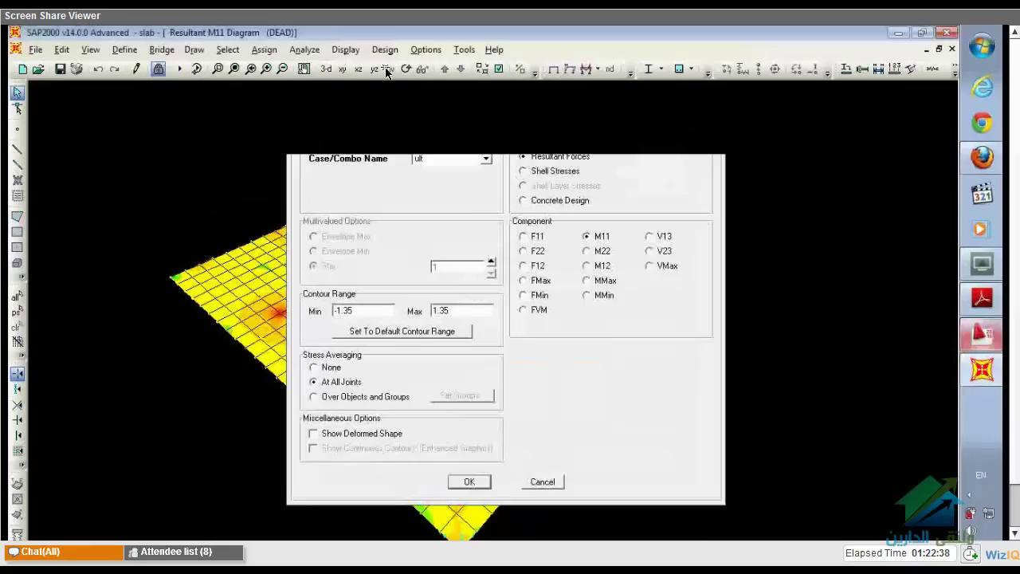
{"action": "key", "text": "Return"}
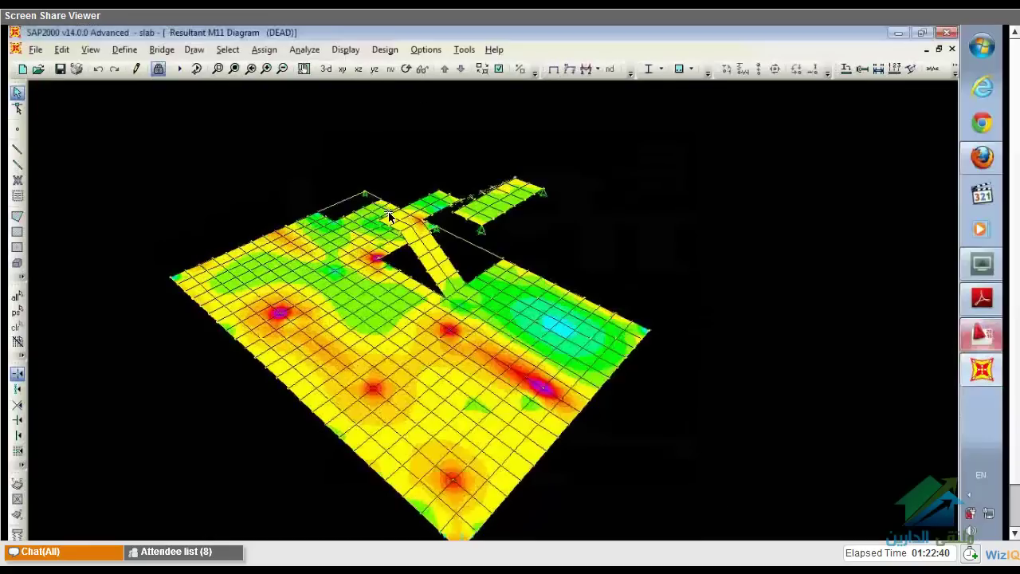
{"action": "key", "text": "F5"}
{"action": "mouse_move", "coordinate": [430, 458]}
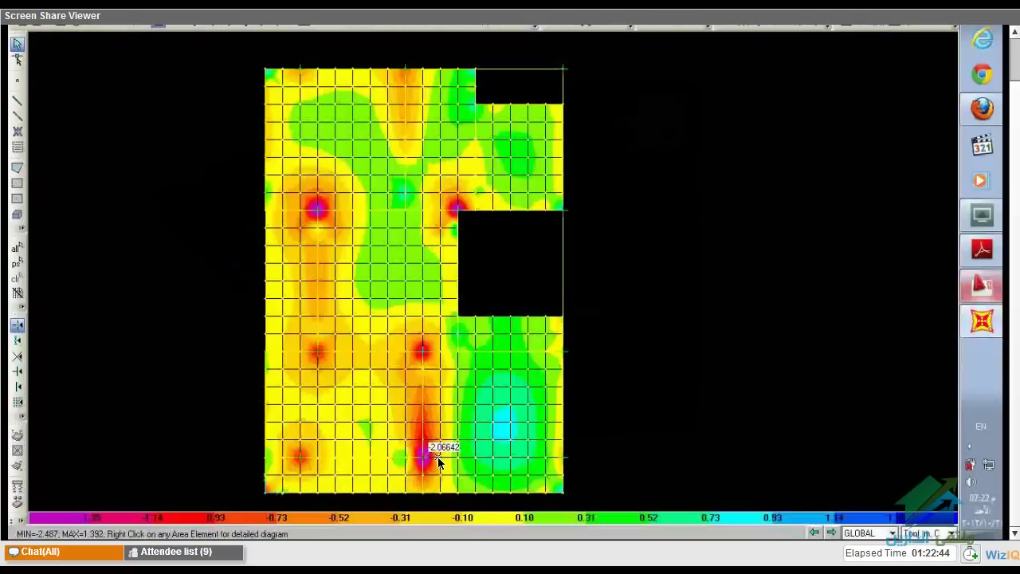
{"action": "mouse_move", "coordinate": [403, 400]}
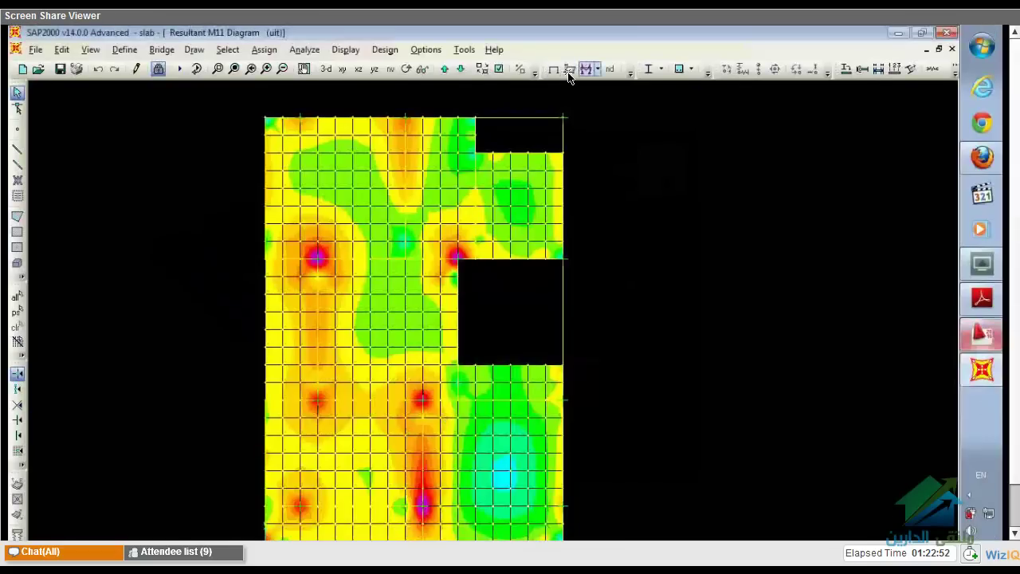
Display the M22 resultant moment contours for the ult combination and read the values beside the stair opening
{"action": "left_click", "coordinate": [597, 70]}
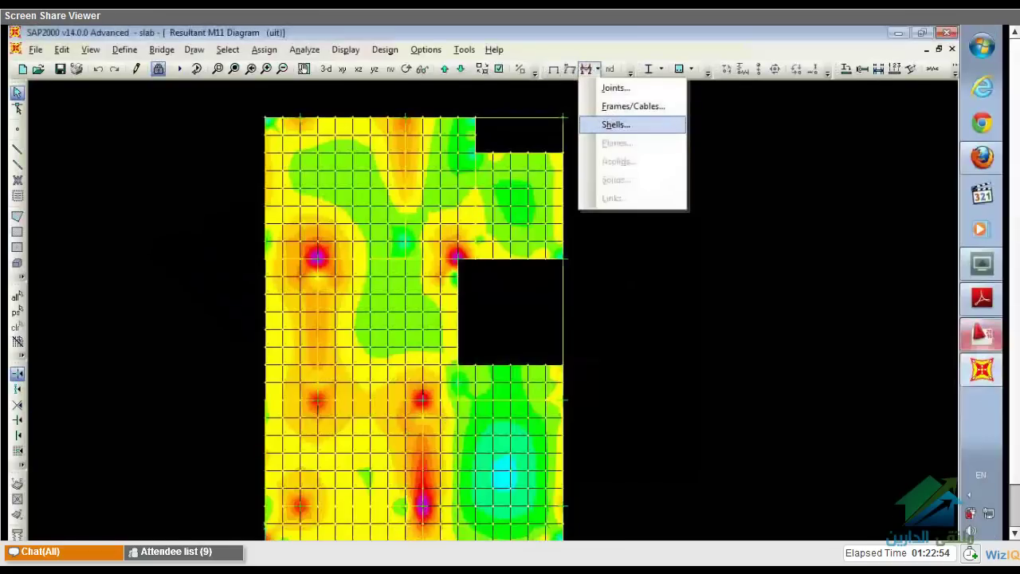
{"action": "left_click", "coordinate": [615, 125]}
{"action": "left_click", "coordinate": [594, 202]}
{"action": "key", "text": "Return"}
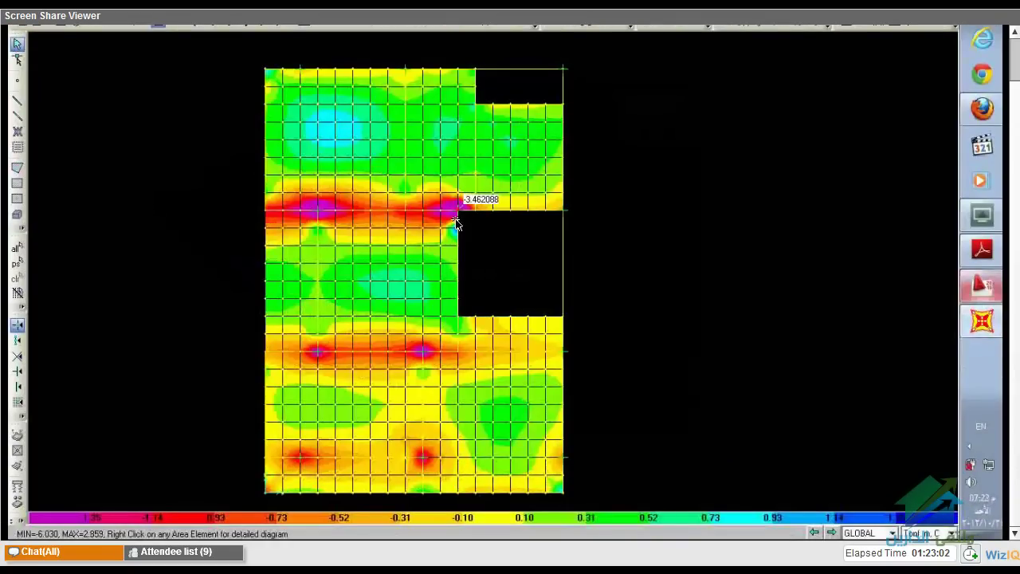
{"action": "mouse_move", "coordinate": [450, 194]}
{"action": "mouse_move", "coordinate": [427, 214]}
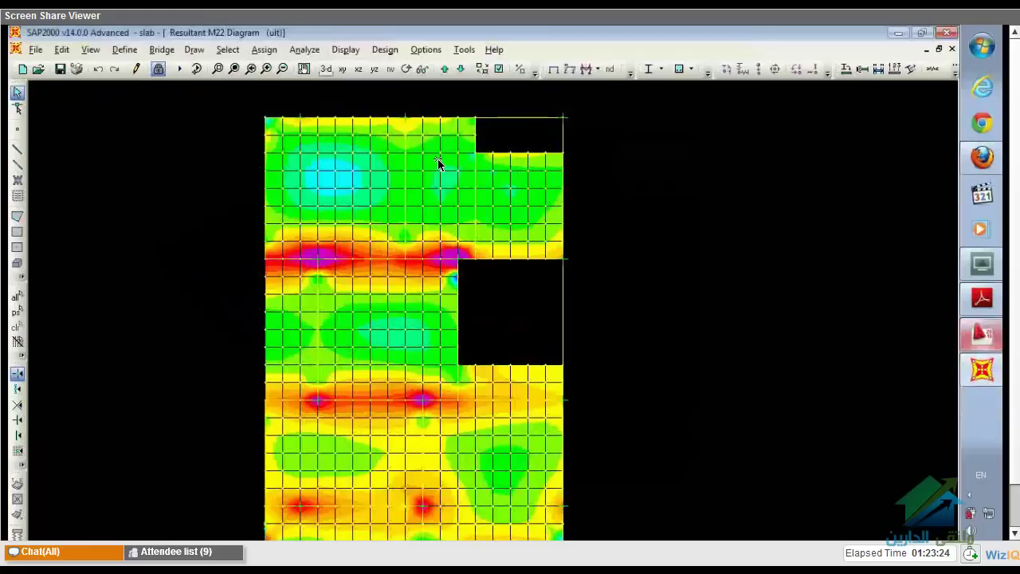
Display the M11 resultant moment contours for the ult combination in 3D and examine the slab and stair flights
{"action": "left_click", "coordinate": [609, 70]}
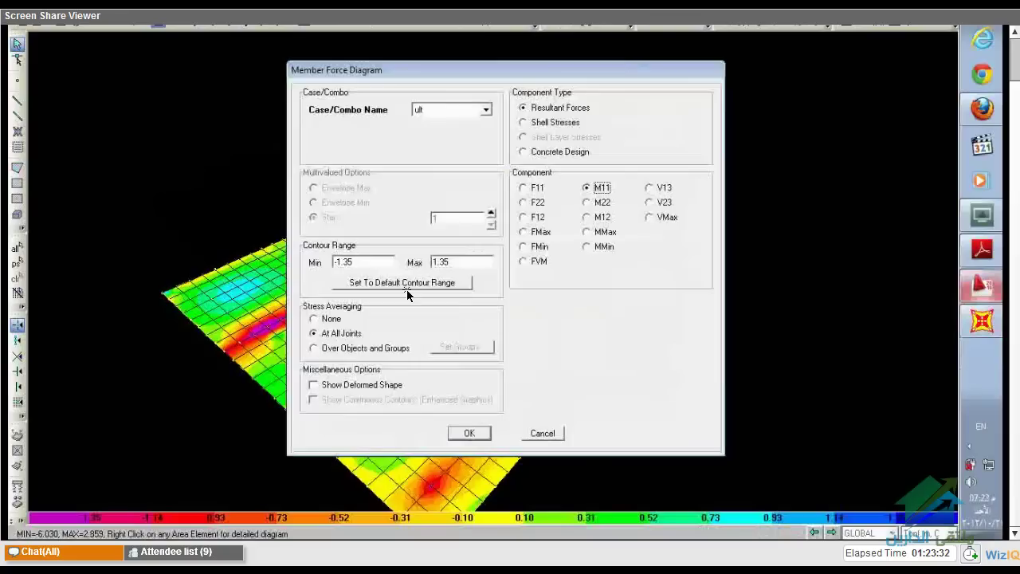
{"action": "key", "text": "Return"}
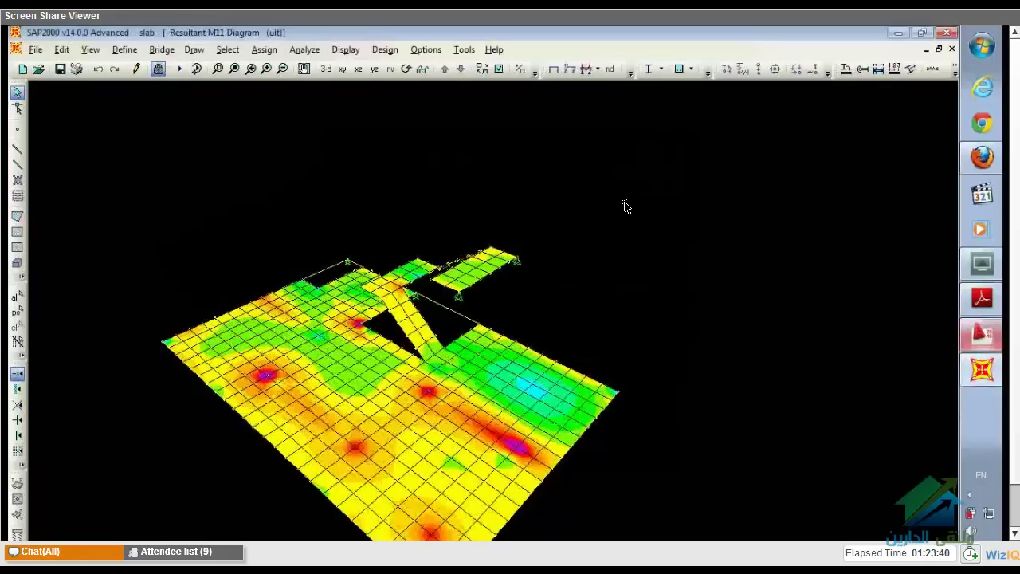
{"action": "middle_click_drag", "start_coordinate": [626, 205], "coordinate": [692, 106]}
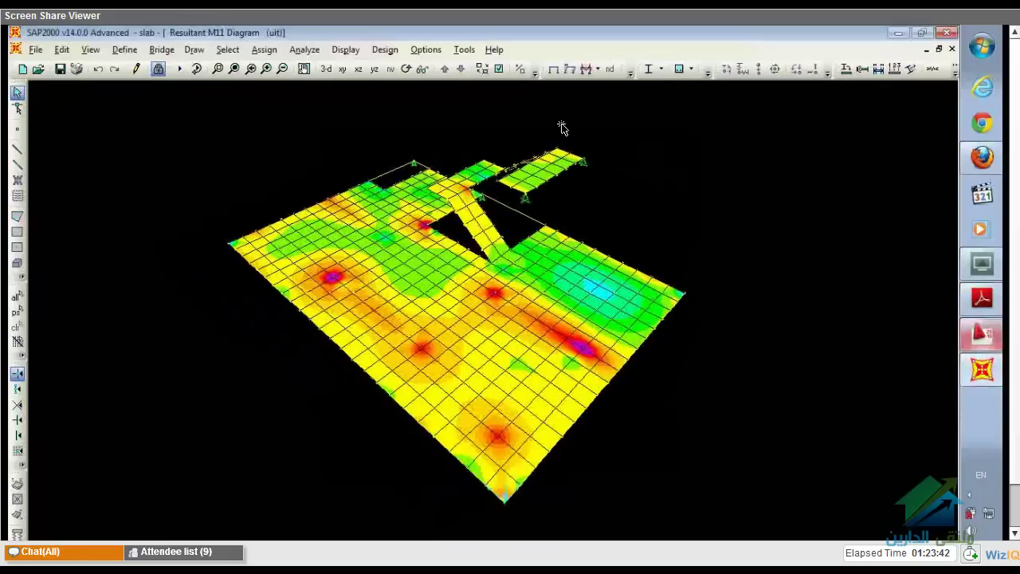
{"action": "middle_click_drag", "start_coordinate": [588, 100], "coordinate": [569, 137]}
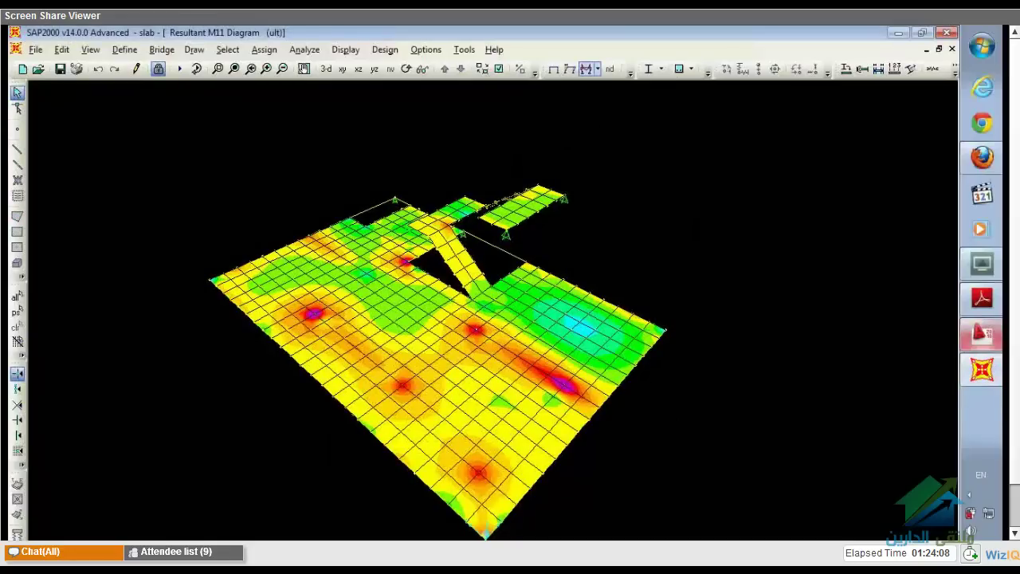
Display the joint reactions for the ult combination as arrows on the 3D model and examine the supports
{"action": "left_click", "coordinate": [597, 69]}
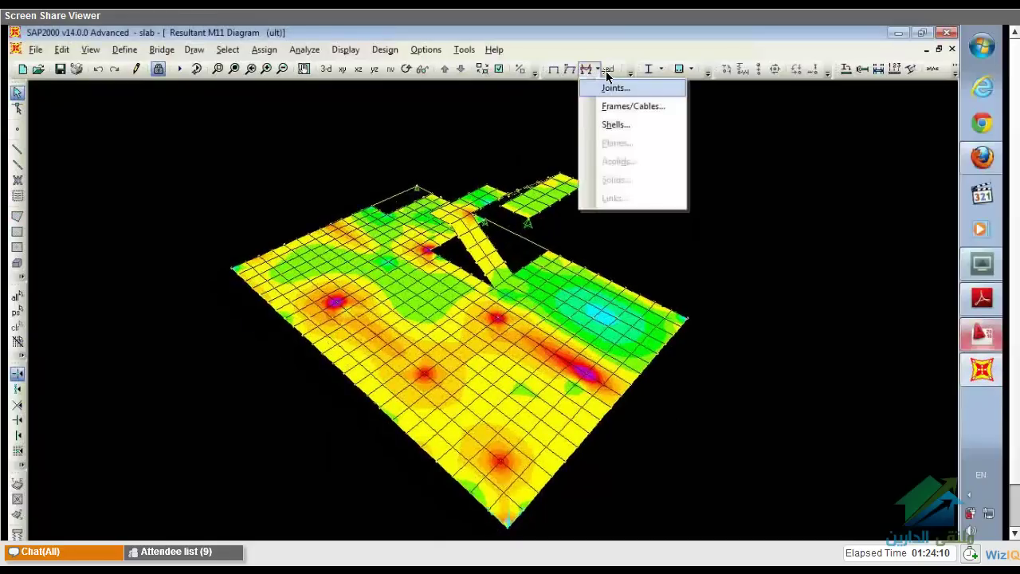
{"action": "left_click", "coordinate": [607, 85]}
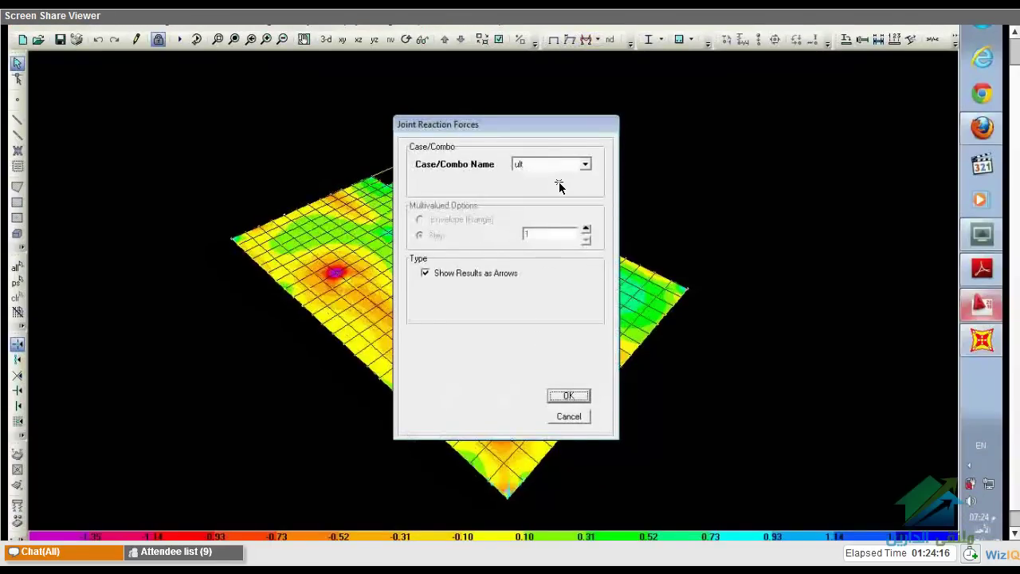
{"action": "key", "text": "Return"}
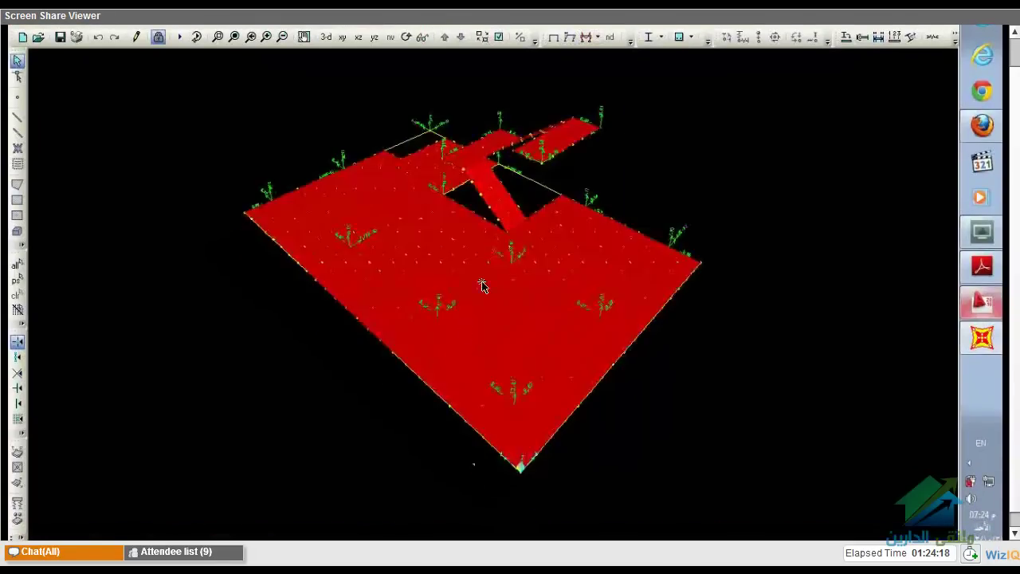
{"action": "scroll", "coordinate": [452, 353], "scroll_direction": "up", "scroll_amount": 1}
{"action": "scroll", "coordinate": [434, 122], "scroll_direction": "up", "scroll_amount": 2}
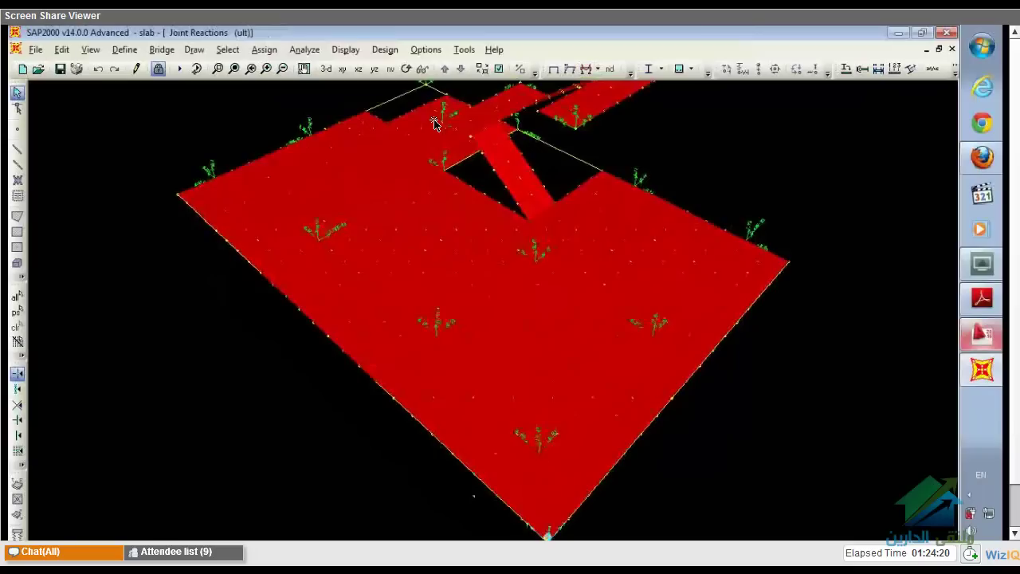
Show the joint reactions in the XY plan and inspect the arrows at the slab's upper-right corner support
{"action": "left_click", "coordinate": [343, 70]}
{"action": "middle_click_drag", "start_coordinate": [434, 166], "coordinate": [448, 215]}
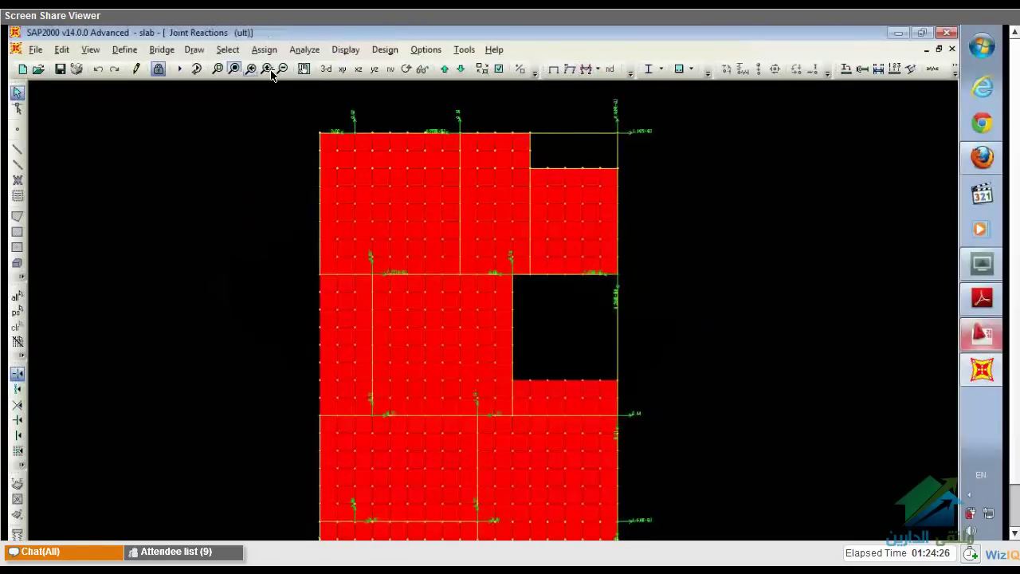
{"action": "left_click_drag", "start_coordinate": [620, 102], "coordinate": [646, 127]}
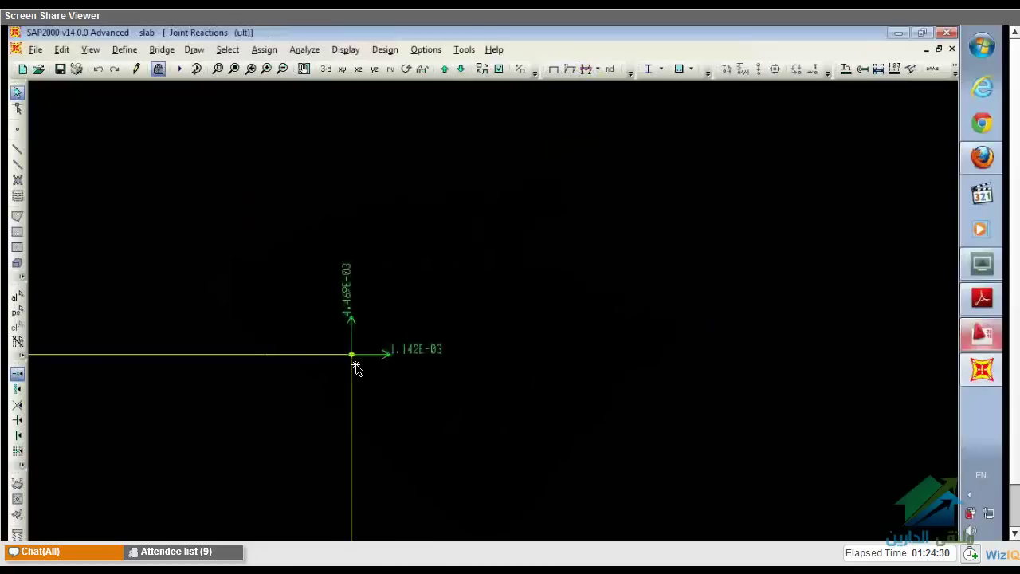
{"action": "middle_click_drag", "start_coordinate": [353, 364], "coordinate": [404, 302]}
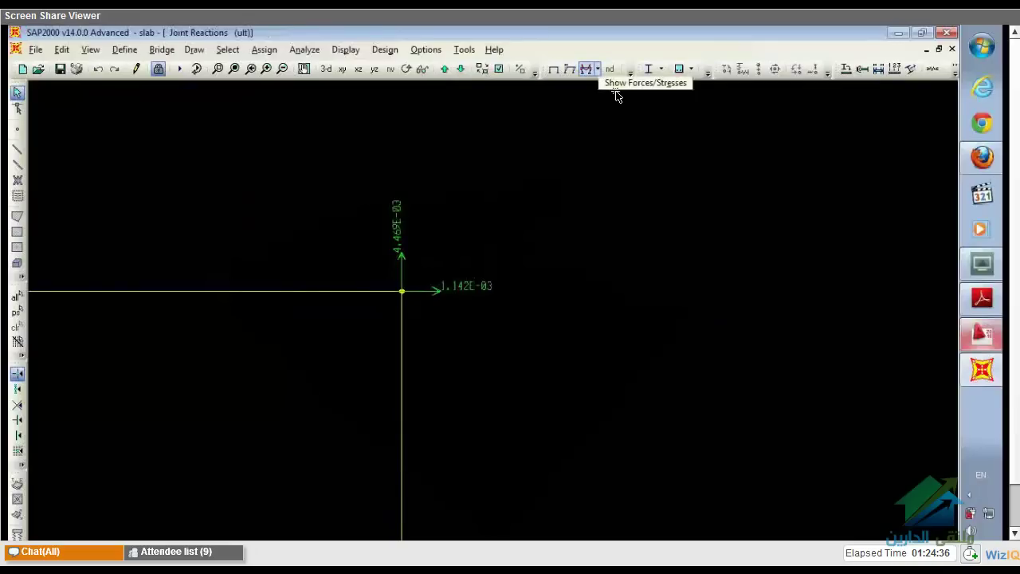
Show the ult joint reactions as text values instead of arrows and inspect a support on the slab's upper edge
{"action": "left_click", "coordinate": [597, 69]}
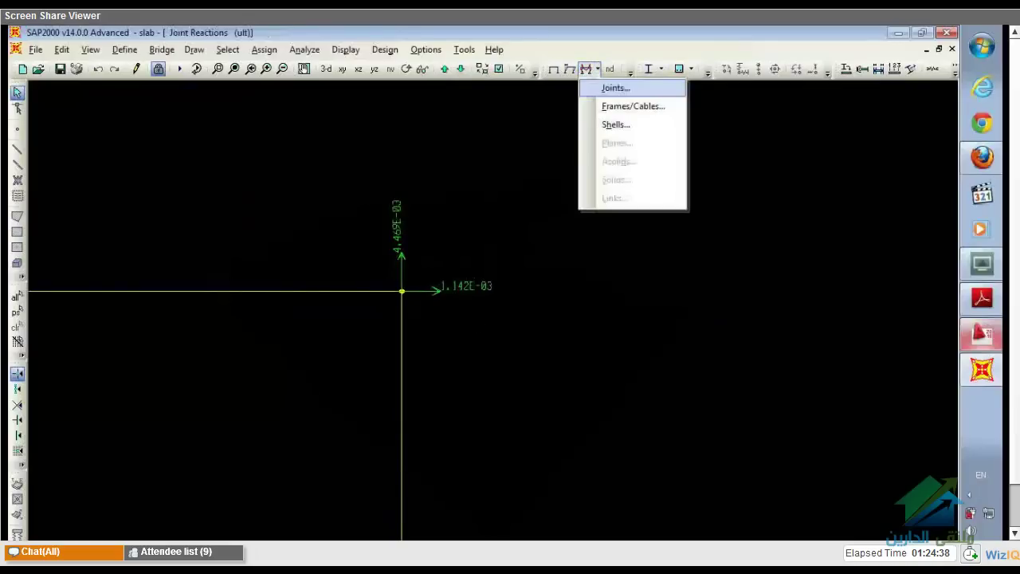
{"action": "left_click", "coordinate": [616, 89]}
{"action": "left_click", "coordinate": [446, 423]}
{"action": "left_click", "coordinate": [471, 450]}
{"action": "middle_click_drag", "start_coordinate": [445, 312], "coordinate": [360, 308]}
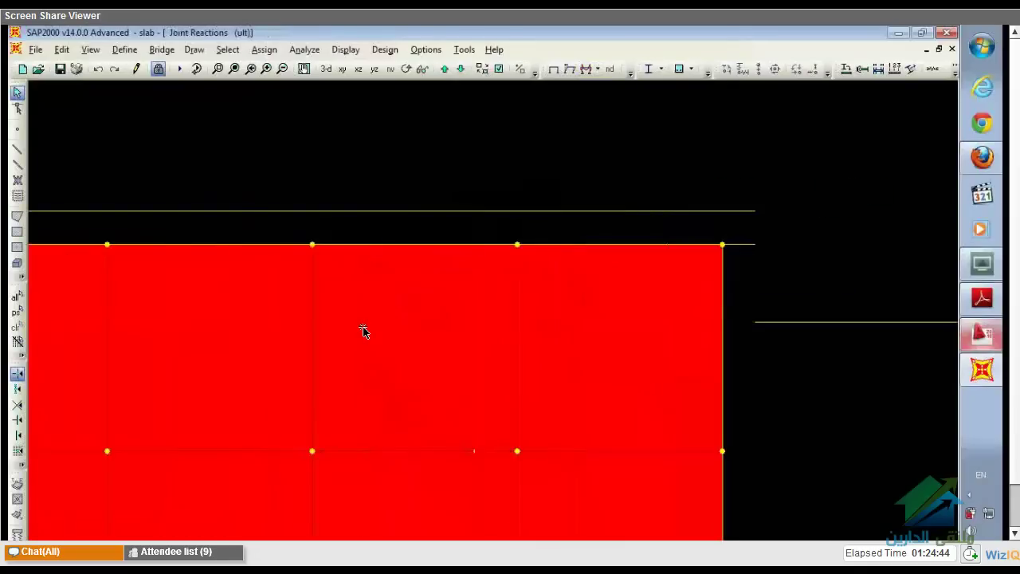
{"action": "scroll", "coordinate": [587, 255], "scroll_direction": "up", "scroll_amount": 5}
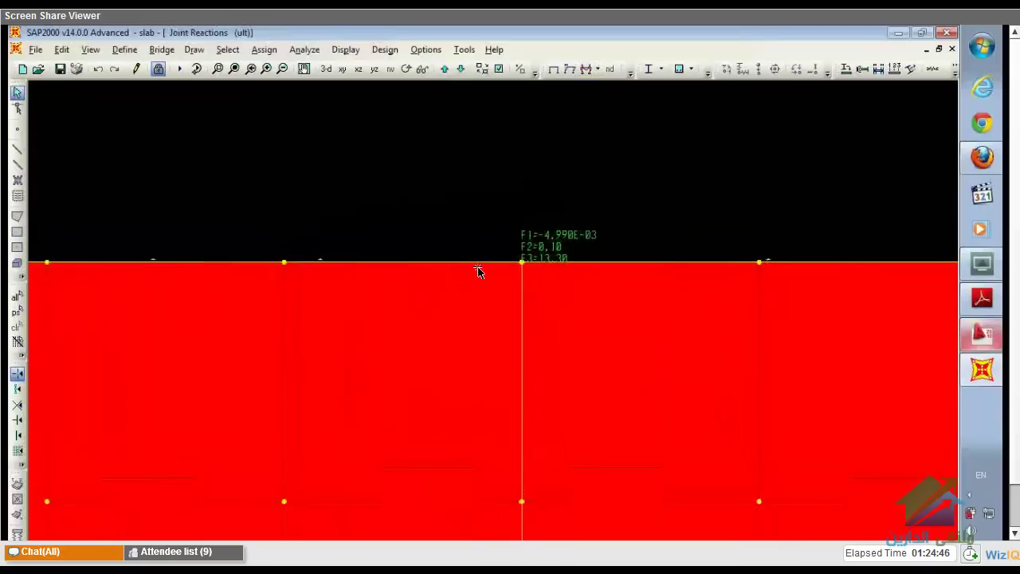
{"action": "middle_click_drag", "start_coordinate": [585, 236], "coordinate": [584, 157]}
Show the ult joint reactions as arrows again at the slab's upper-edge support
{"action": "left_click", "coordinate": [597, 69]}
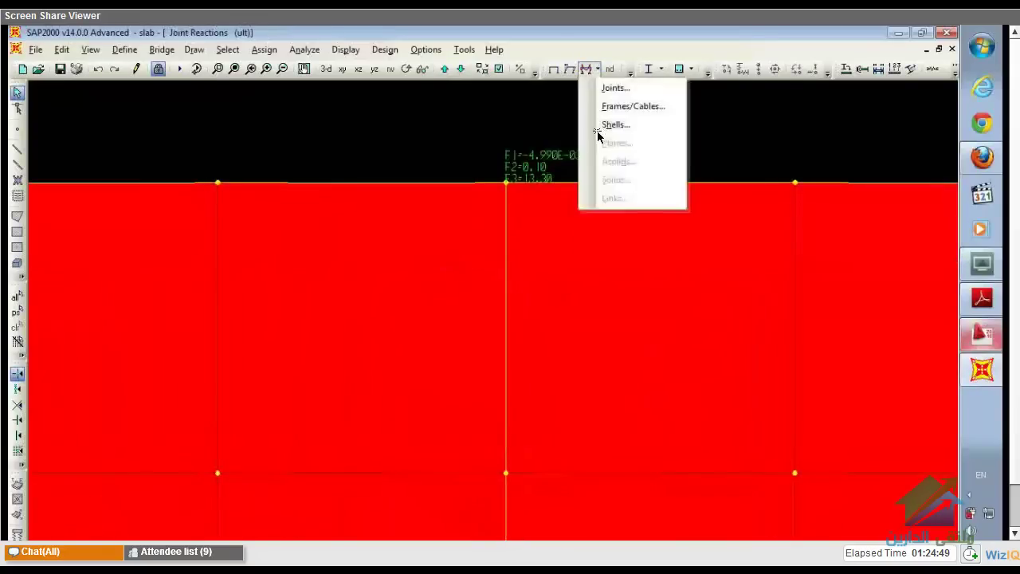
{"action": "left_click", "coordinate": [616, 89]}
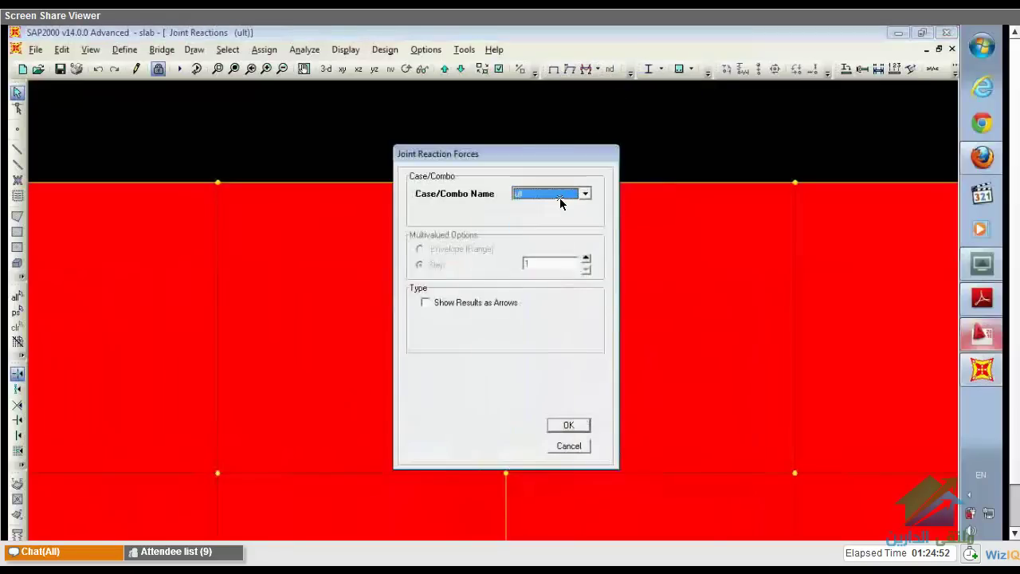
{"action": "left_click", "coordinate": [494, 302]}
{"action": "key", "text": "Return"}
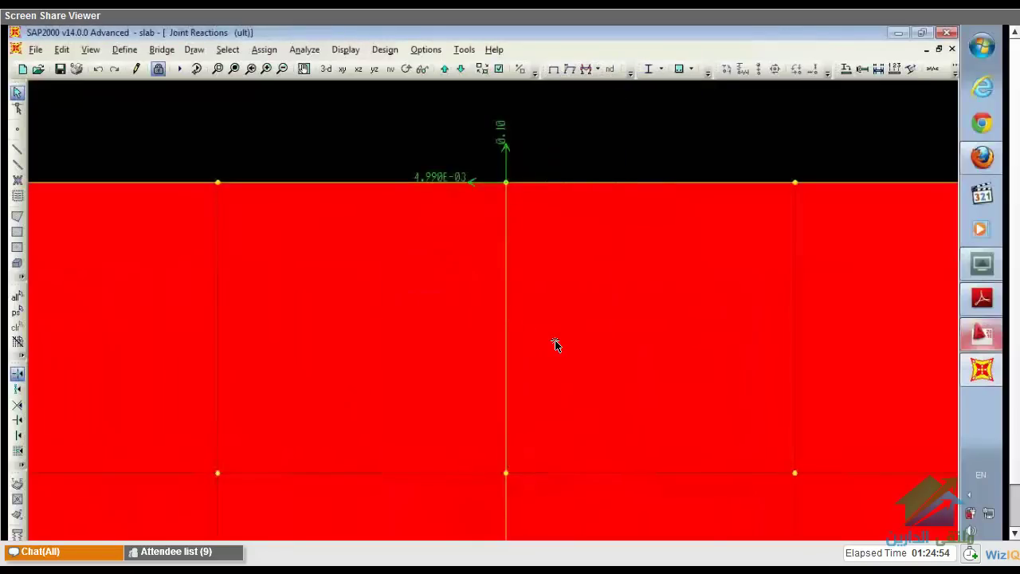
Return to the 3D view and inspect the reaction arrows at the edge support nearest the slab's left corner
{"action": "left_click", "coordinate": [327, 69]}
{"action": "scroll", "coordinate": [613, 296], "scroll_direction": "up", "scroll_amount": 2}
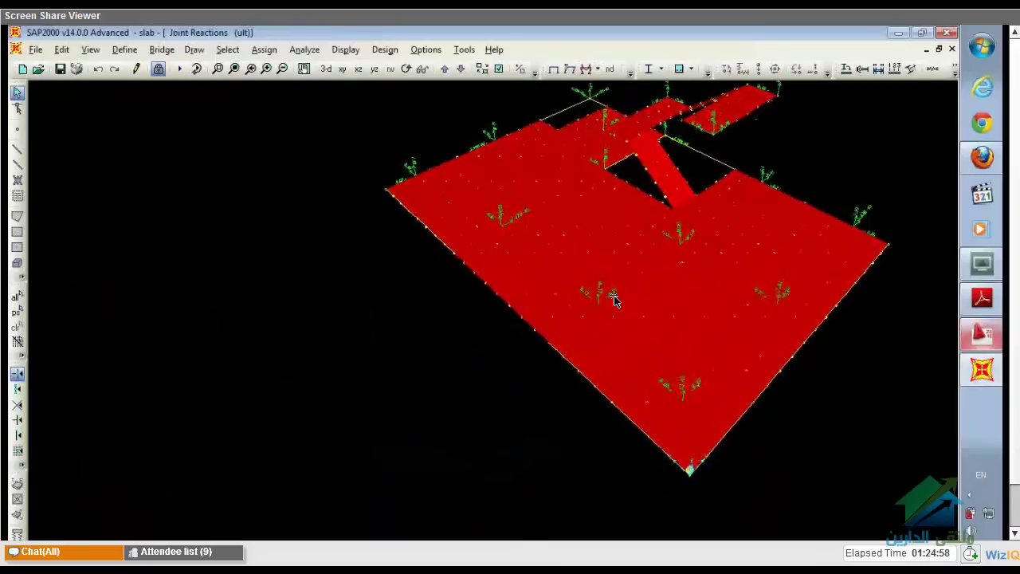
{"action": "scroll", "coordinate": [613, 296], "scroll_direction": "up", "scroll_amount": 1}
{"action": "left_click", "coordinate": [231, 70]}
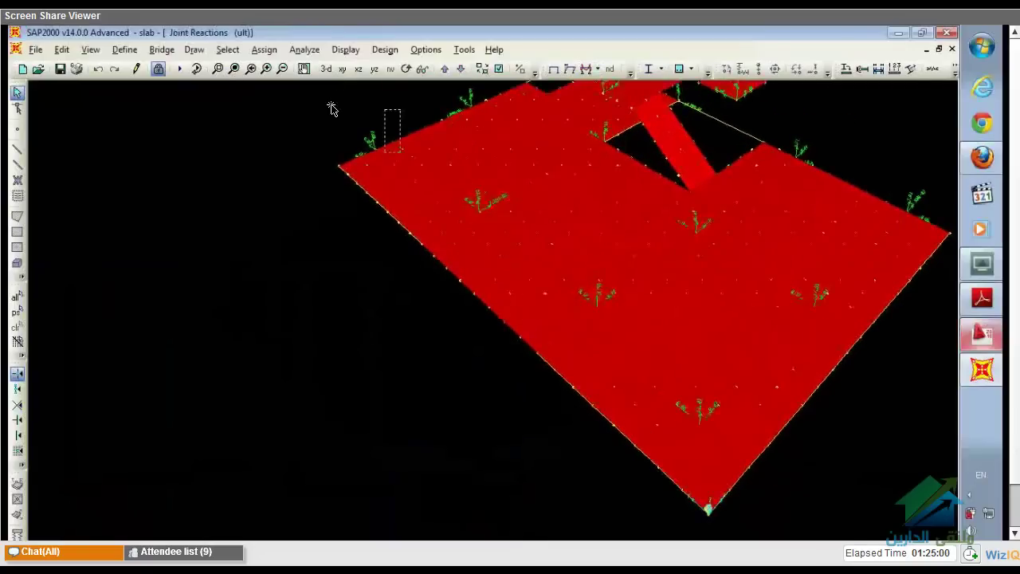
{"action": "scroll", "coordinate": [355, 118], "scroll_direction": "up", "scroll_amount": 6}
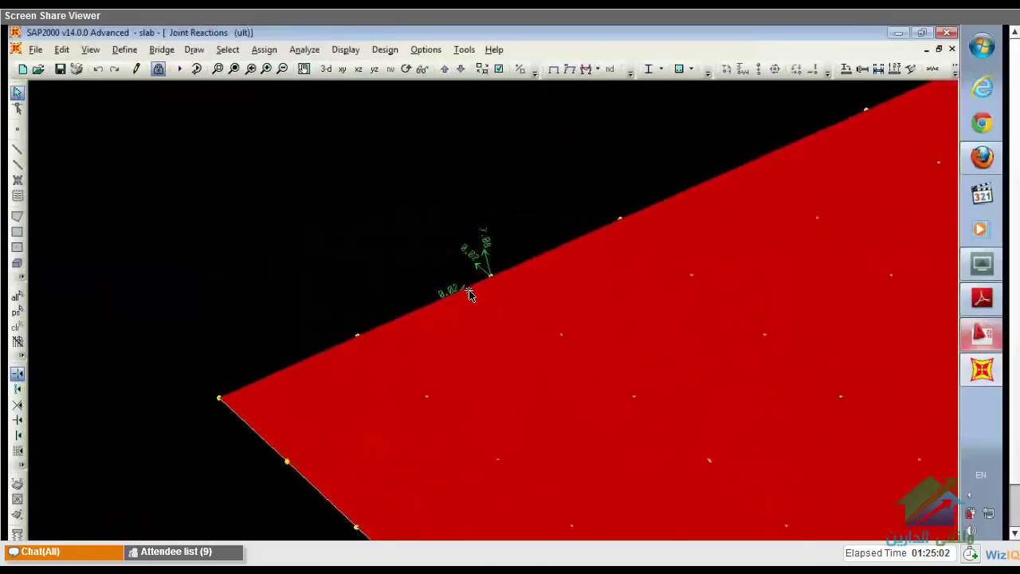
{"action": "scroll", "coordinate": [470, 295], "scroll_direction": "up", "scroll_amount": 1}
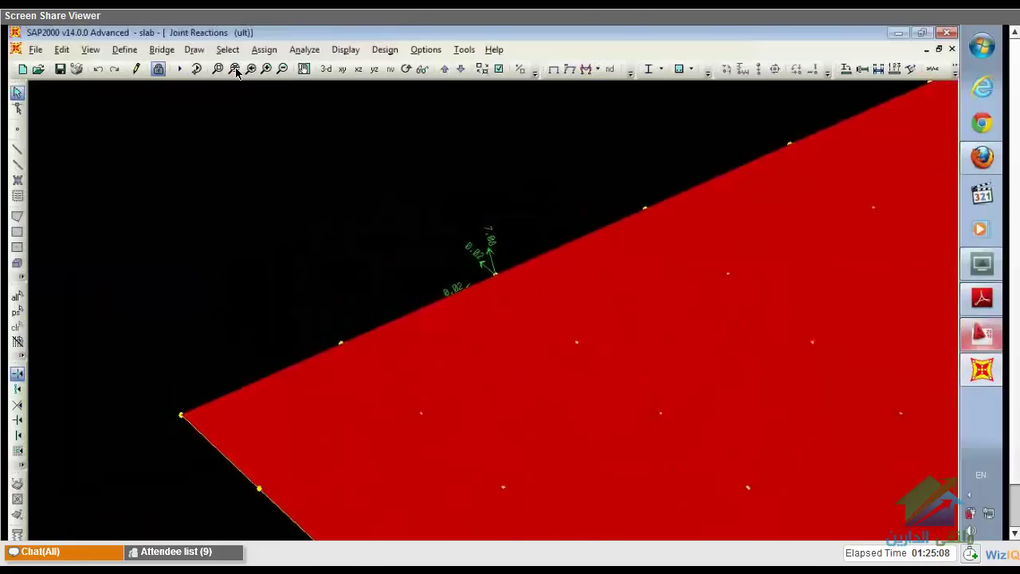
Select the twelve support joints of the slab in the XY plan view
{"action": "left_click", "coordinate": [340, 72]}
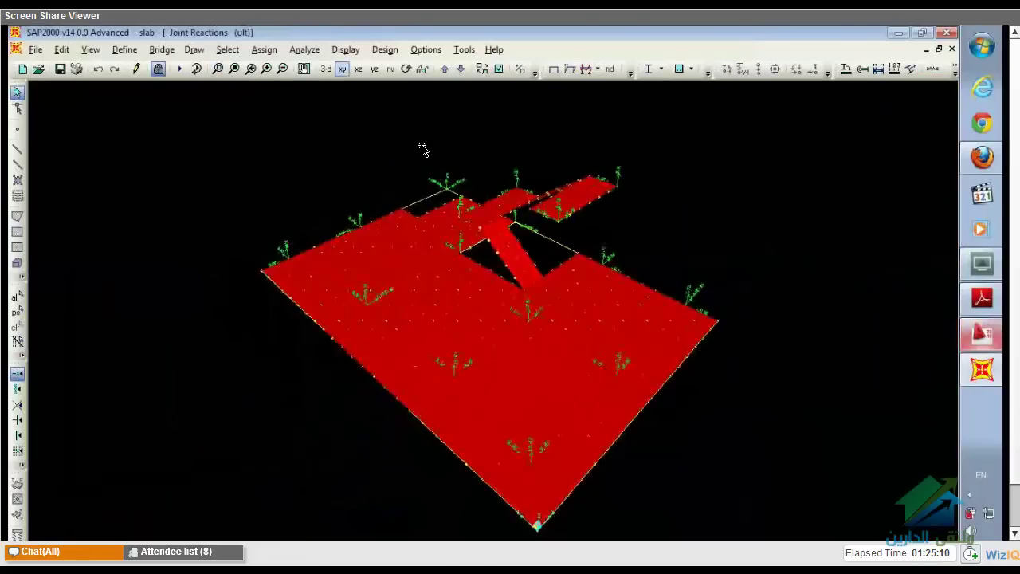
{"action": "left_click_drag", "start_coordinate": [625, 281], "coordinate": [650, 256]}
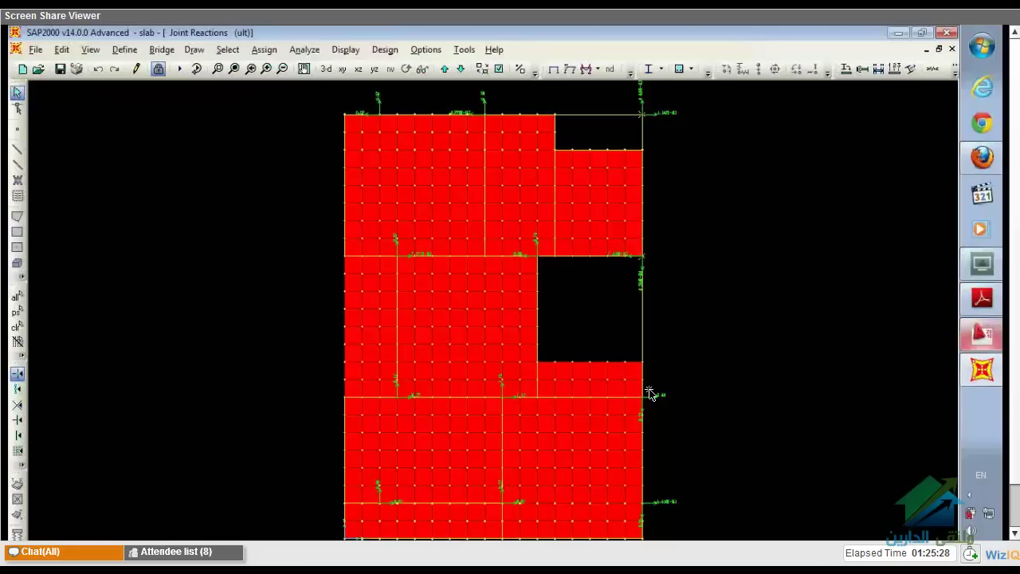
{"action": "left_click_drag", "start_coordinate": [657, 403], "coordinate": [658, 404]}
{"action": "left_click_drag", "start_coordinate": [634, 448], "coordinate": [659, 463]}
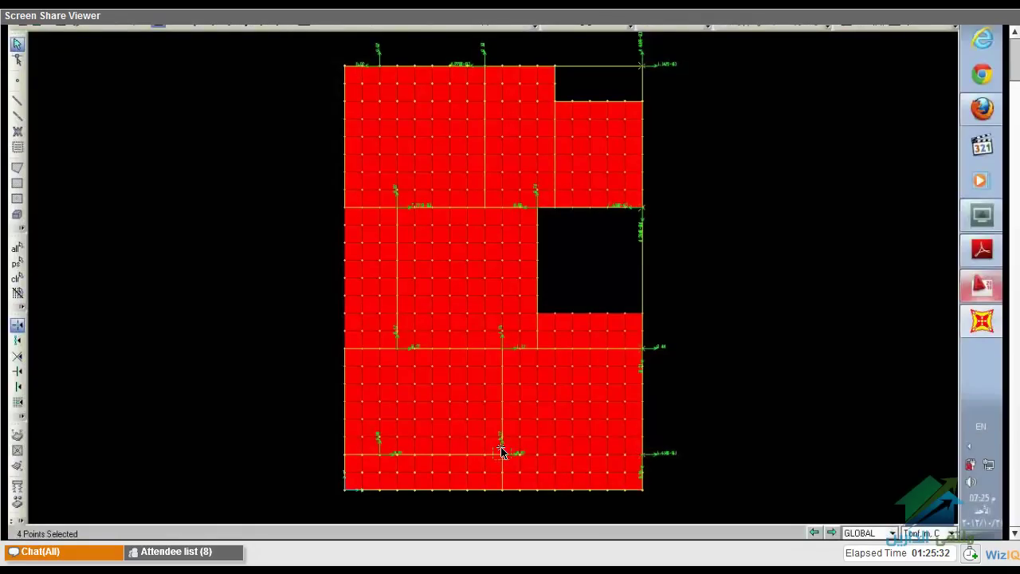
{"action": "left_click", "coordinate": [440, 479]}
{"action": "left_click", "coordinate": [397, 470]}
{"action": "left_click", "coordinate": [415, 360]}
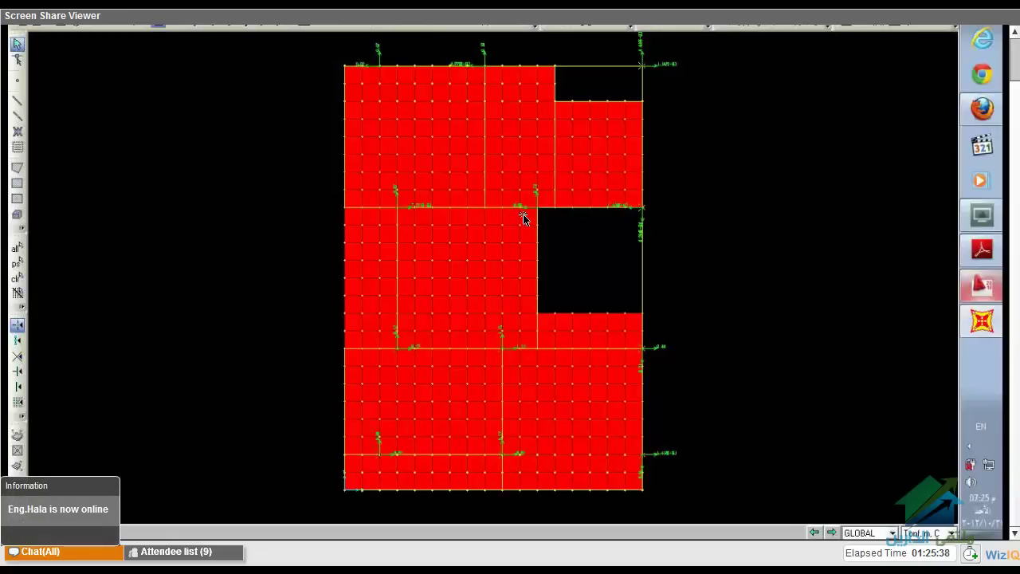
{"action": "left_click", "coordinate": [396, 205]}
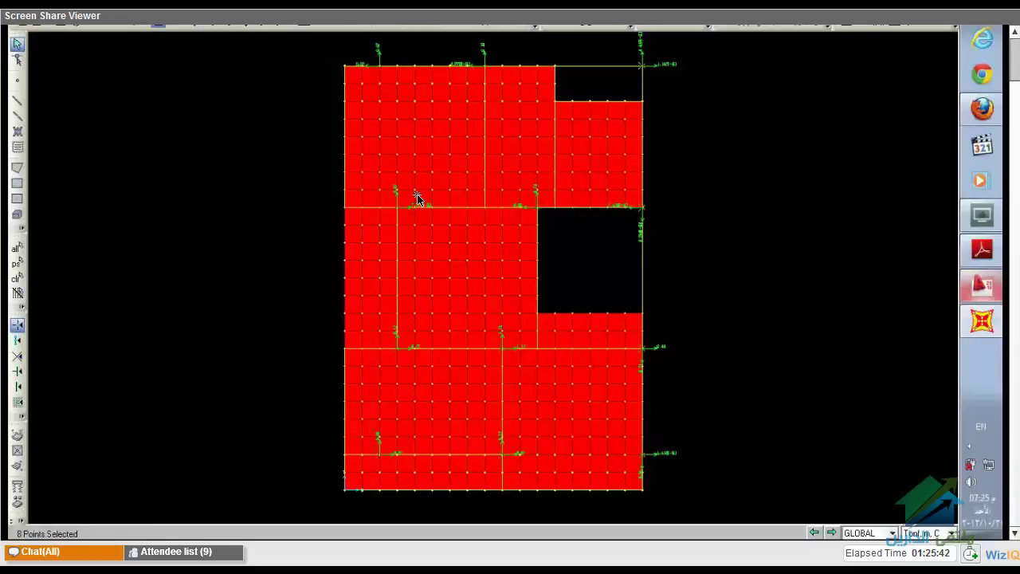
{"action": "left_click_drag", "start_coordinate": [371, 55], "coordinate": [391, 68]}
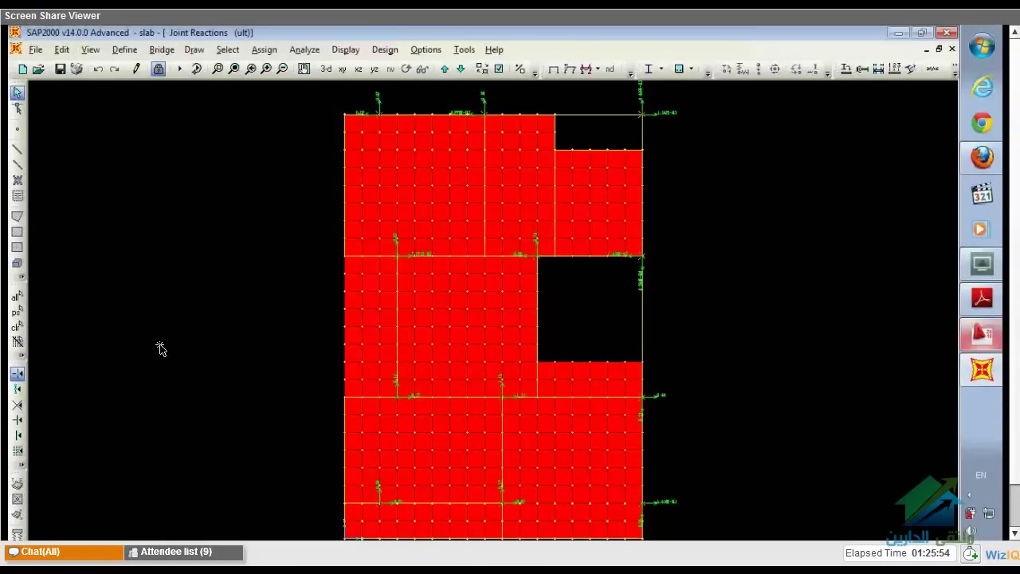
Display only the selected support joints and switch to the 3D view
{"action": "left_click", "coordinate": [91, 49]}
{"action": "left_click", "coordinate": [139, 351]}
{"action": "left_click", "coordinate": [326, 69]}
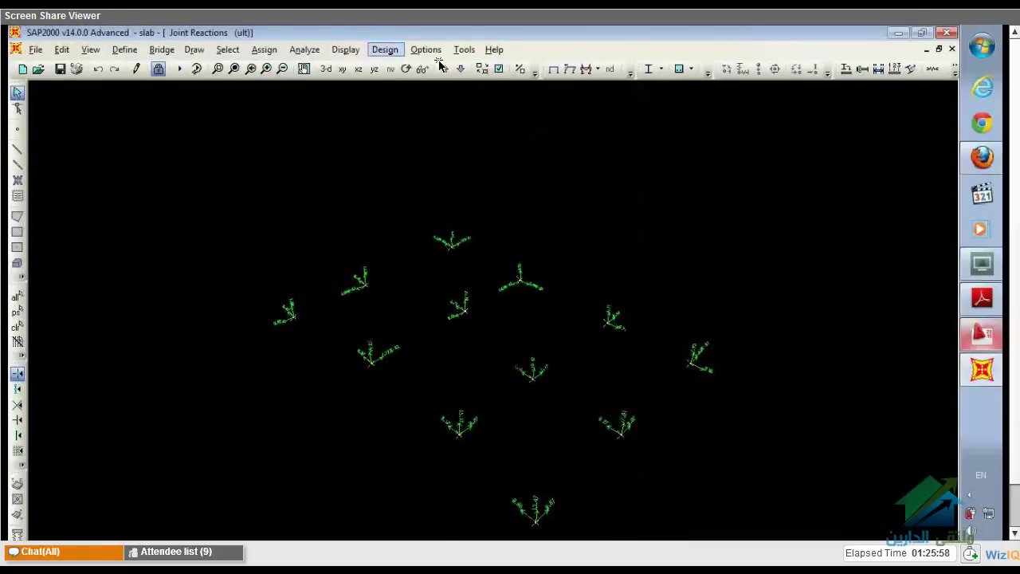
Display the isolated joints' reactions for the ult combination with results shown as arrows
{"action": "left_click", "coordinate": [346, 49]}
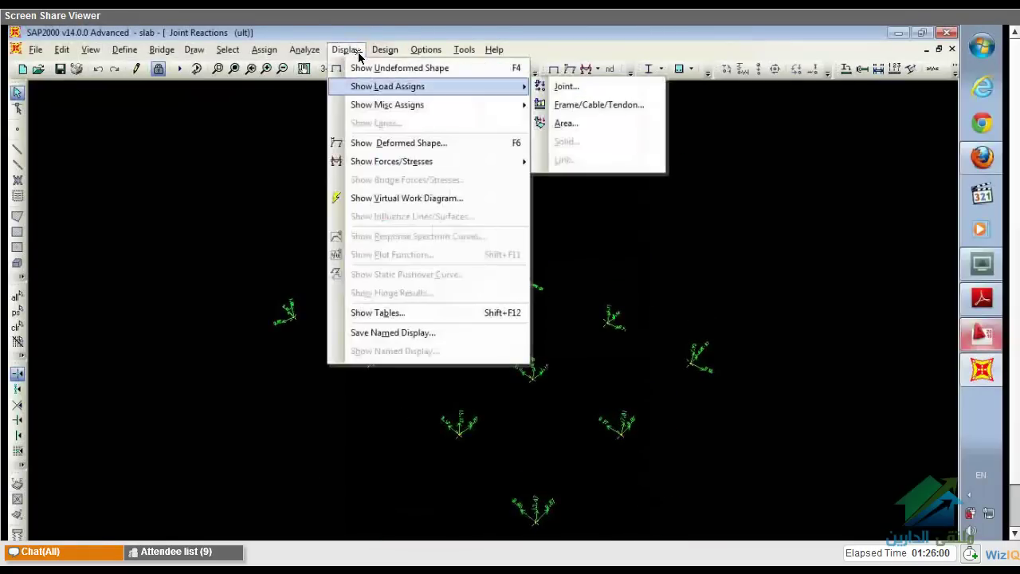
{"action": "mouse_move", "coordinate": [427, 163]}
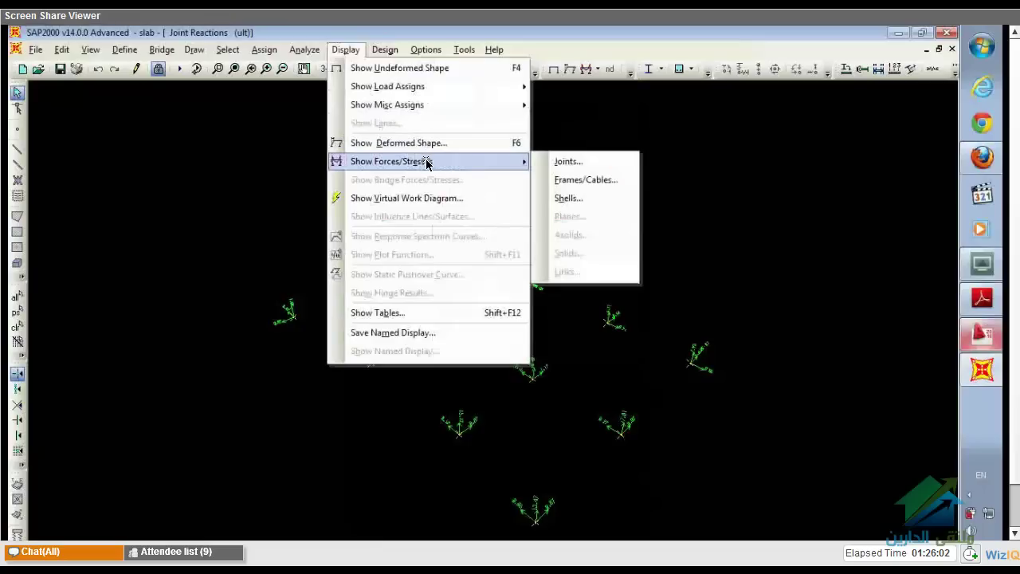
{"action": "left_click", "coordinate": [568, 162]}
{"action": "left_click", "coordinate": [464, 303]}
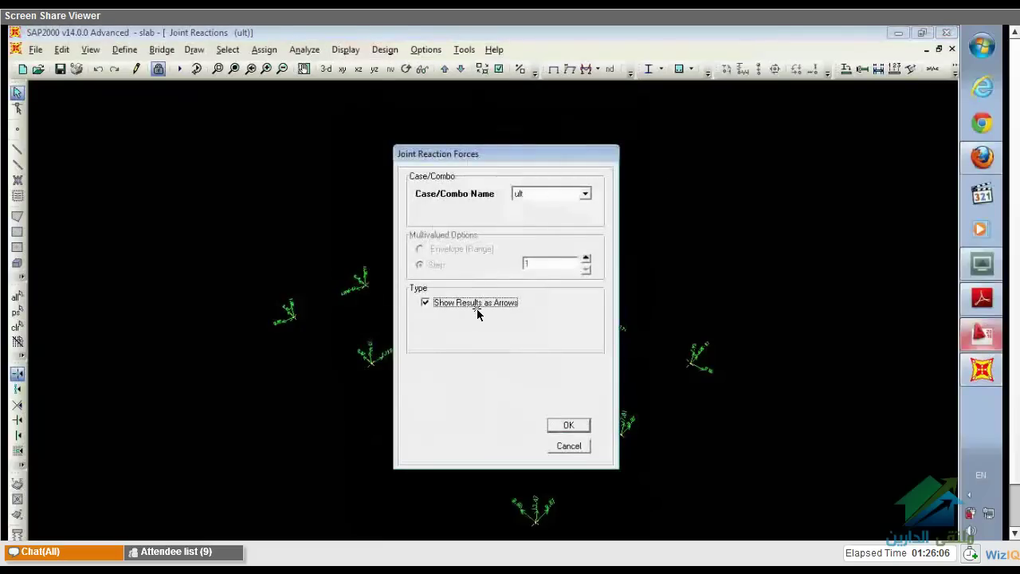
{"action": "scroll", "coordinate": [470, 271], "scroll_direction": "down", "scroll_amount": 1}
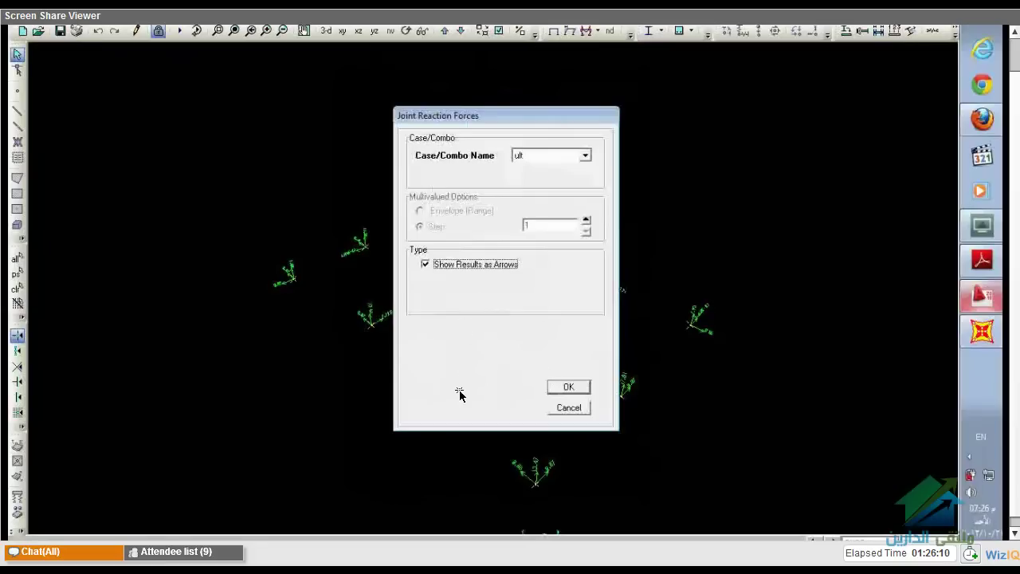
{"action": "key", "text": "Return"}
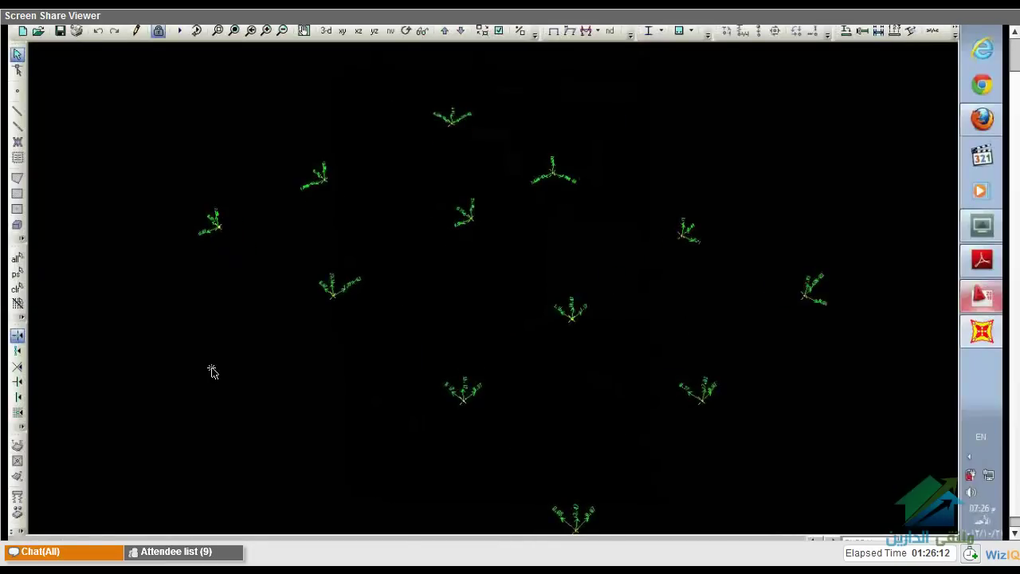
{"action": "scroll", "coordinate": [191, 369], "scroll_direction": "up", "scroll_amount": 1}
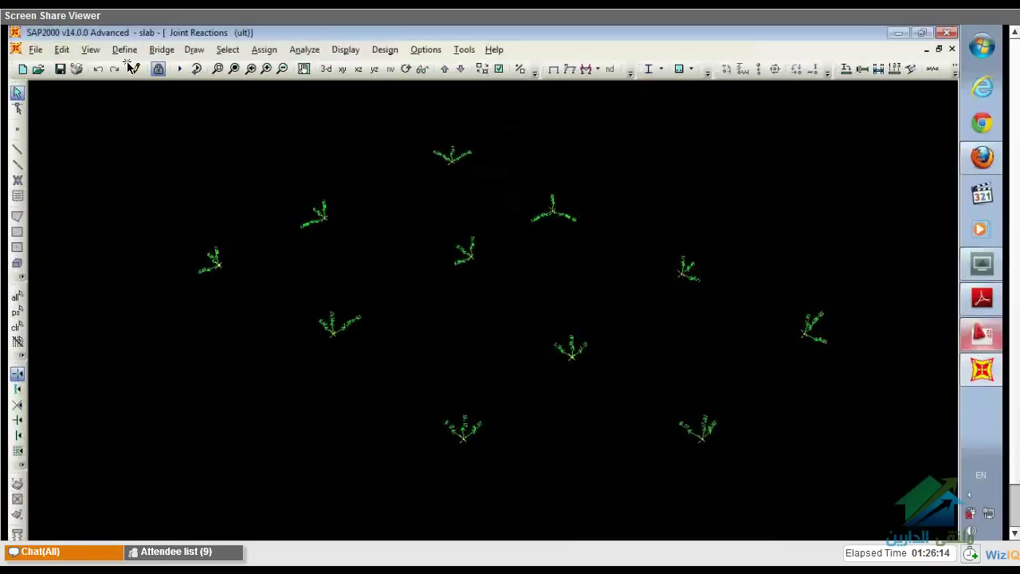
Unlock the model and auto-relabel all selected joints with prefix c, next number 1 and increment 1, ordered by Z and then Y
{"action": "left_click", "coordinate": [62, 50]}
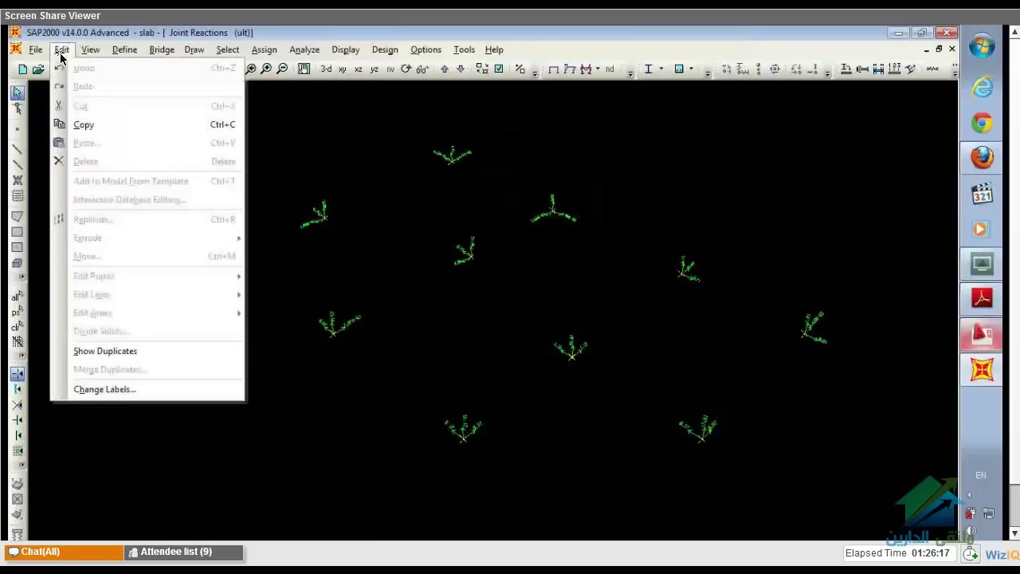
{"action": "left_click", "coordinate": [103, 389]}
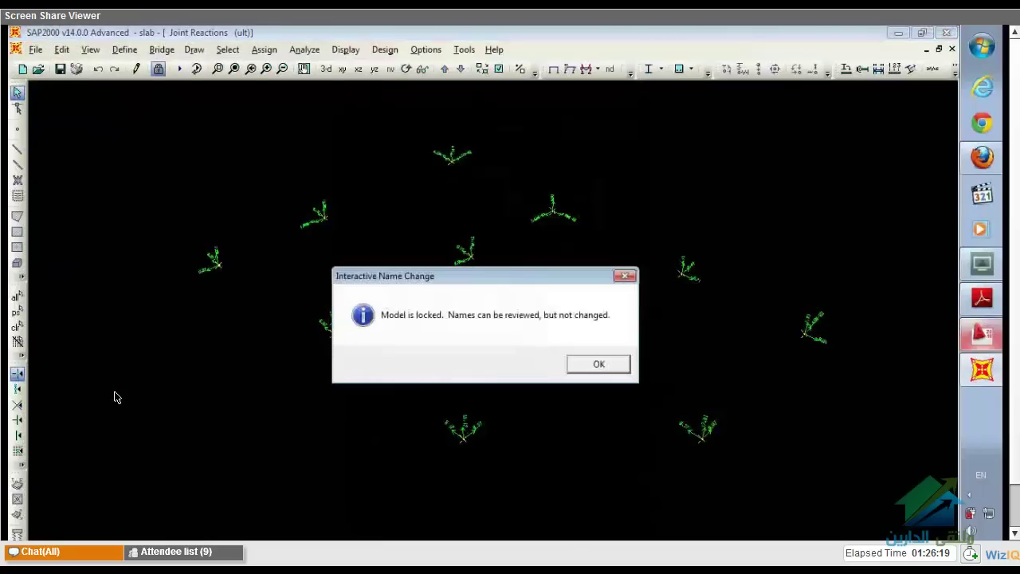
{"action": "left_click", "coordinate": [599, 364]}
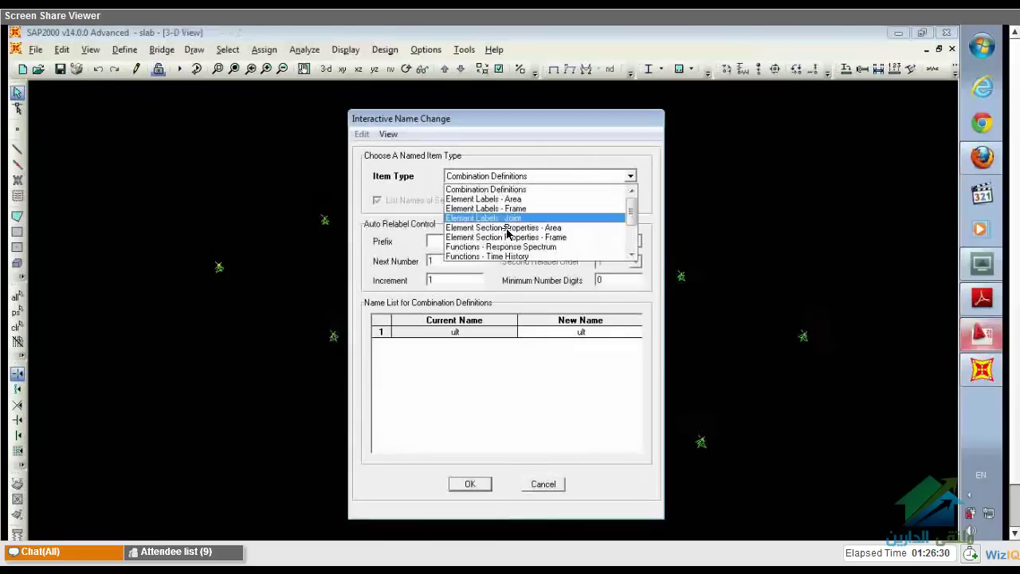
{"action": "left_click", "coordinate": [514, 222]}
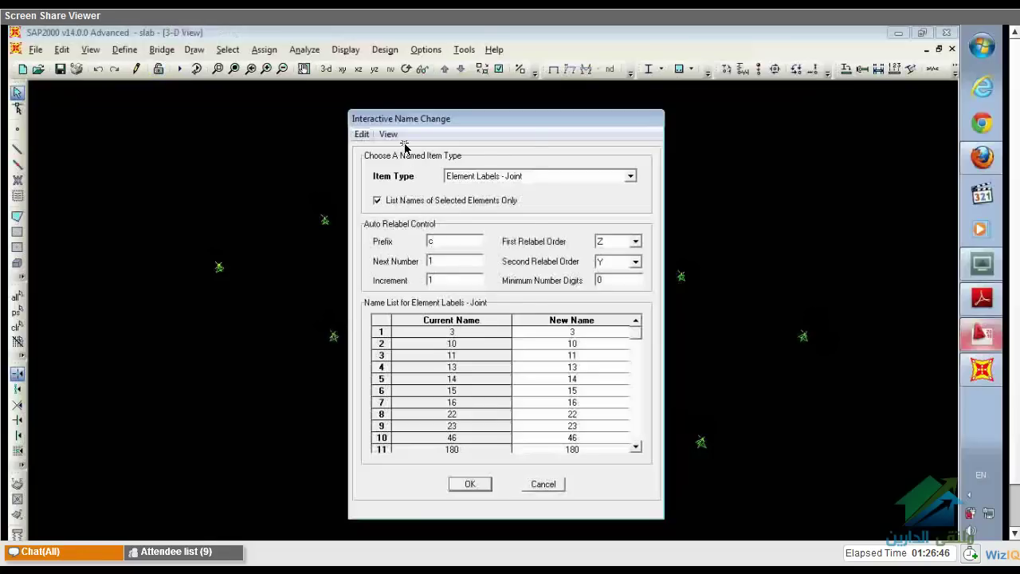
{"action": "left_click", "coordinate": [362, 134]}
{"action": "mouse_move", "coordinate": [455, 305]}
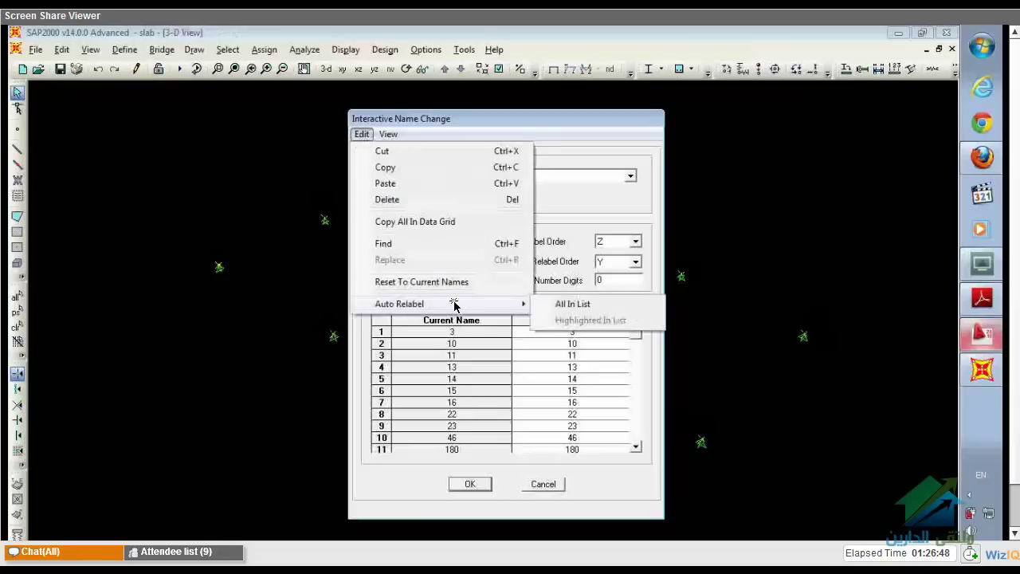
{"action": "left_click", "coordinate": [558, 310]}
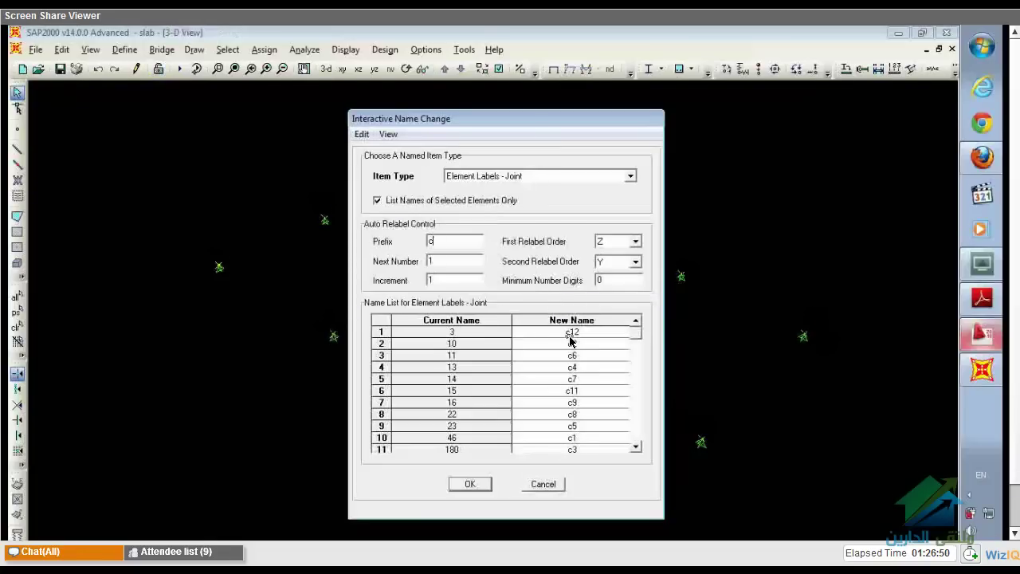
{"action": "left_click", "coordinate": [487, 436]}
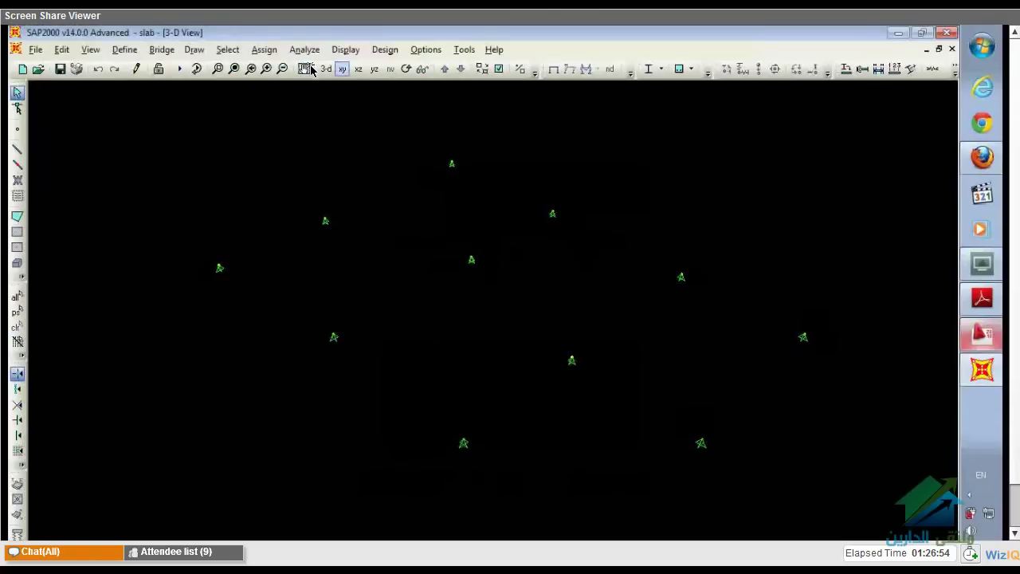
Show the joint labels in the XY plane view at Z=0
{"action": "left_click", "coordinate": [342, 69]}
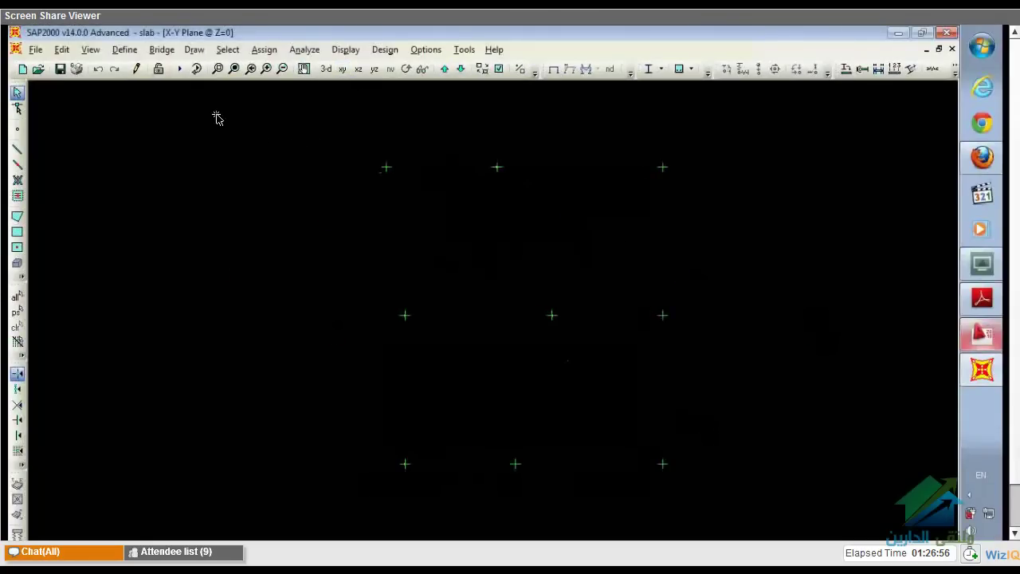
{"action": "key", "text": "F2"}
{"action": "key", "text": "Escape"}
{"action": "scroll", "coordinate": [348, 246], "scroll_direction": "up", "scroll_amount": 3}
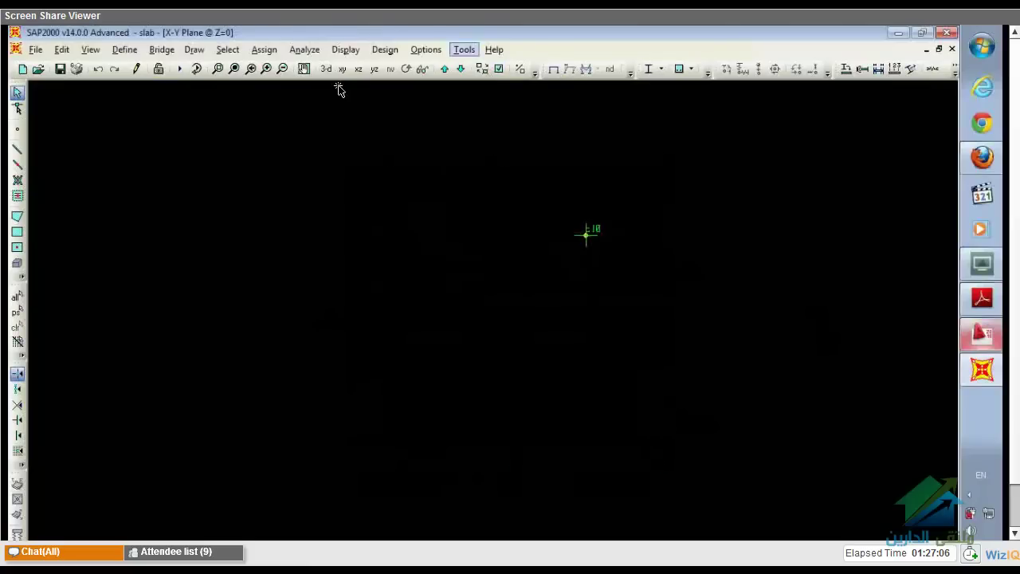
Increase the maximum graphic font size in the dimensions and tolerances preferences, and check the labels of all support joints
{"action": "left_click", "coordinate": [446, 51]}
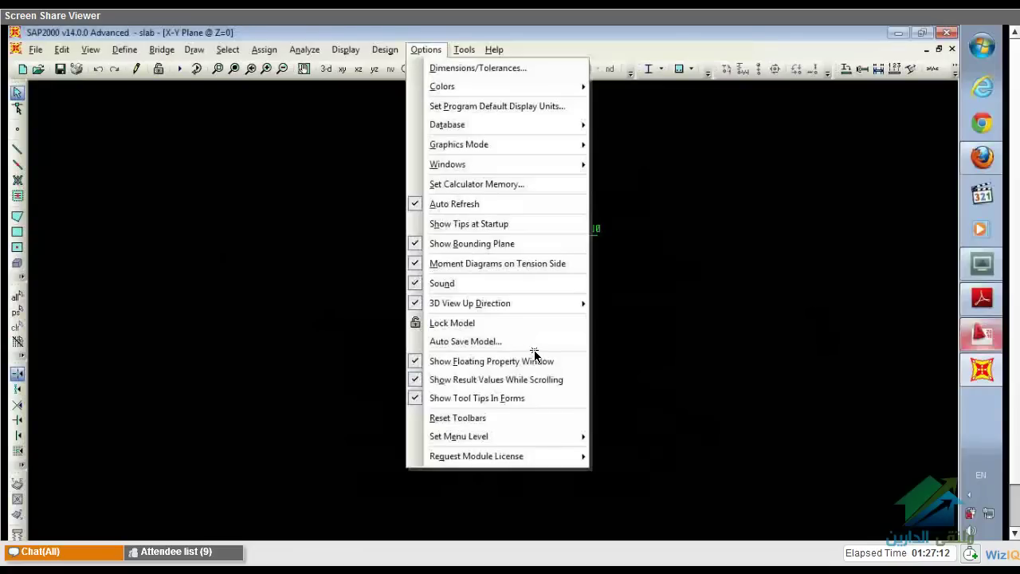
{"action": "key", "text": "d"}
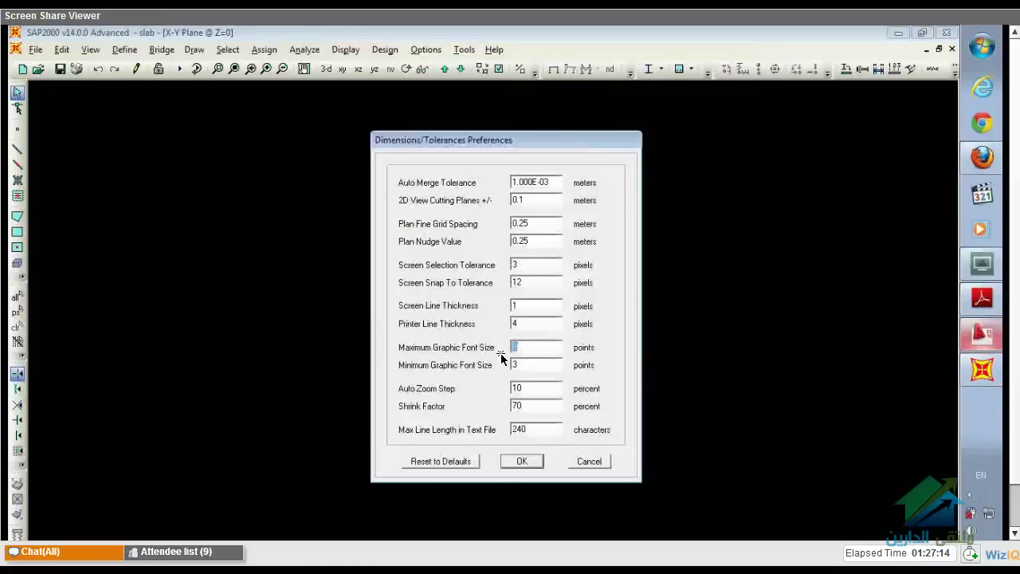
{"action": "key", "text": "Return"}
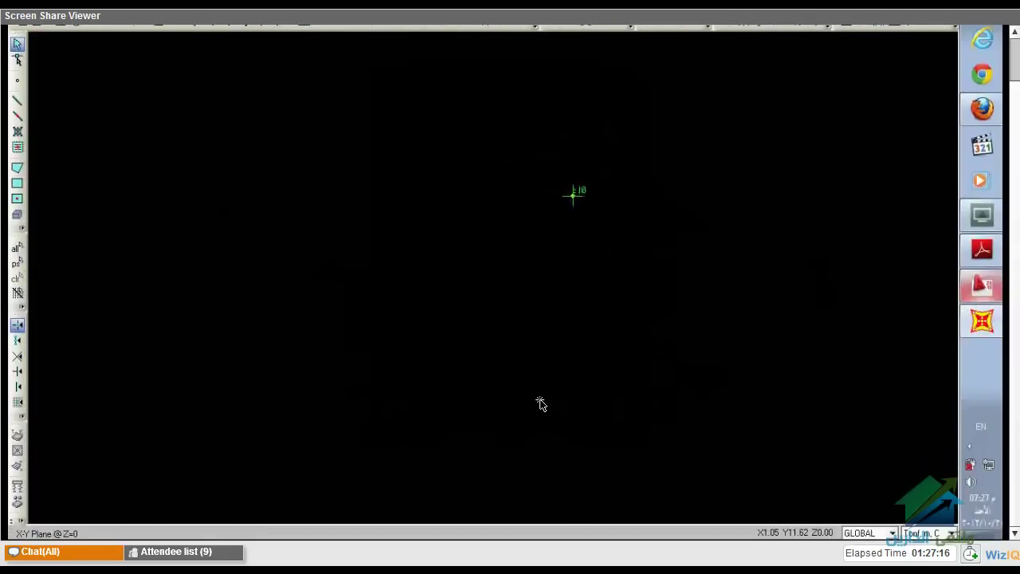
{"action": "key", "text": "alt+o"}
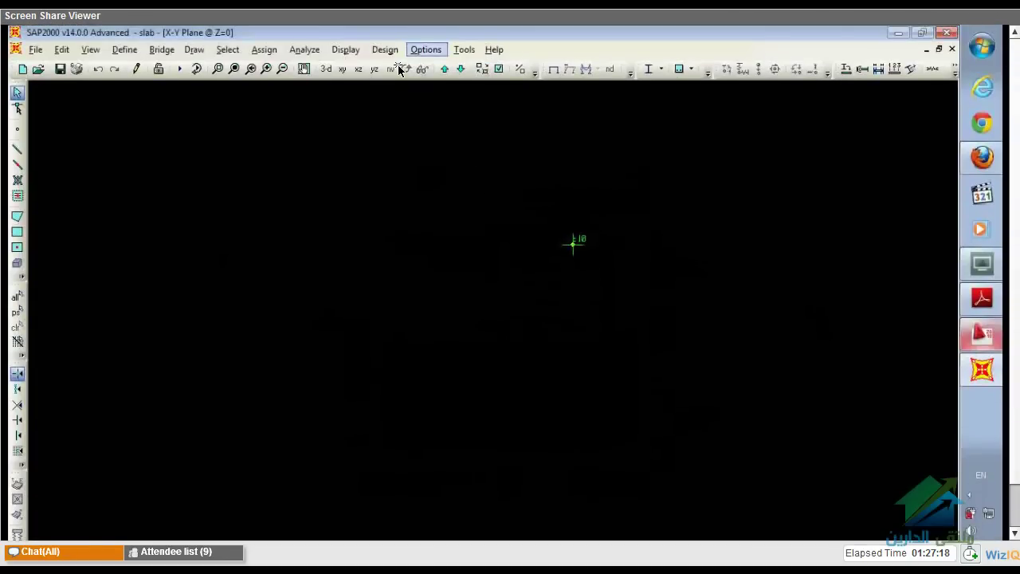
{"action": "left_click", "coordinate": [426, 51]}
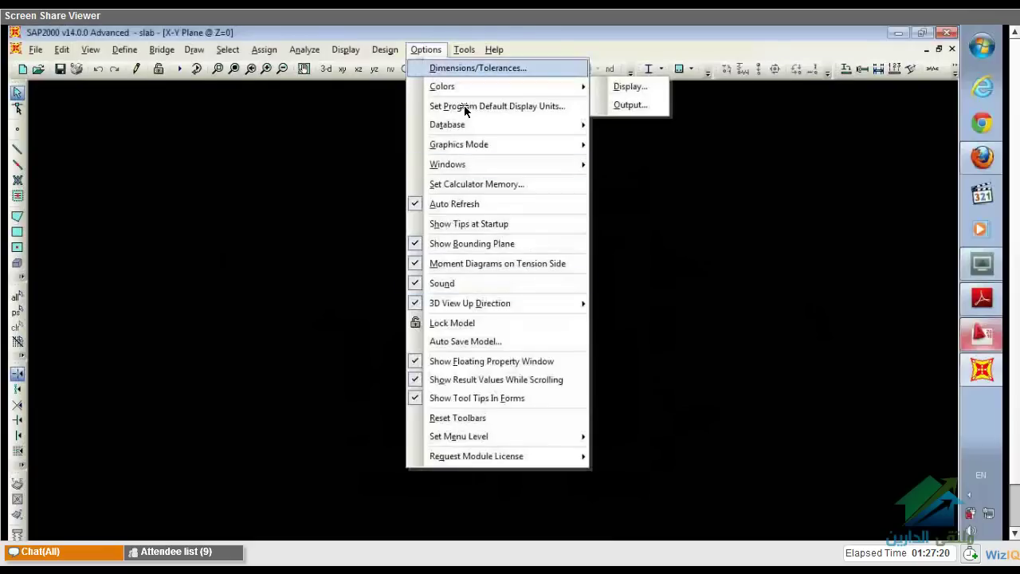
{"action": "key", "text": "Return"}
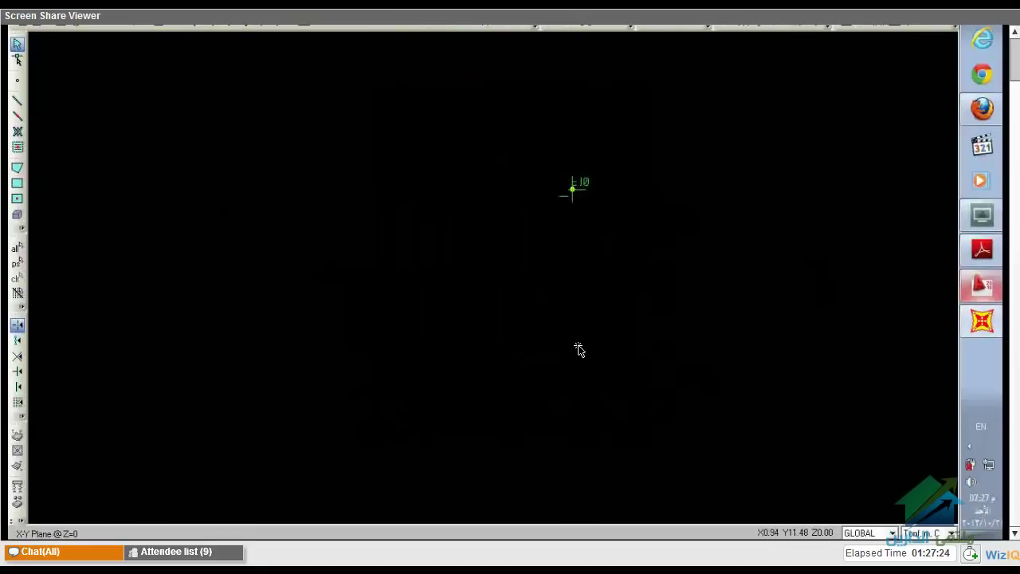
{"action": "scroll", "coordinate": [510, 287], "scroll_direction": "up", "scroll_amount": 2}
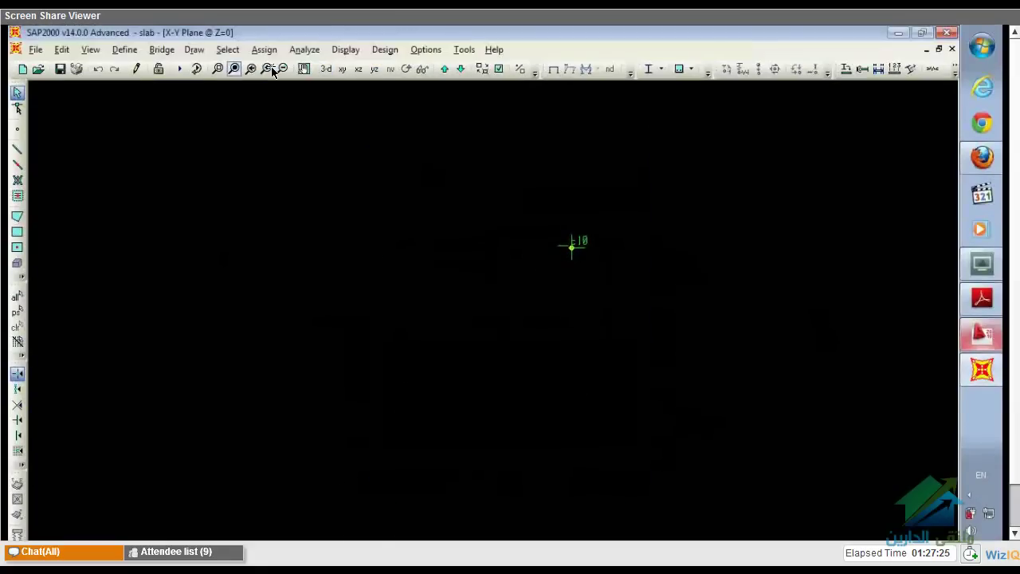
{"action": "left_click", "coordinate": [234, 69]}
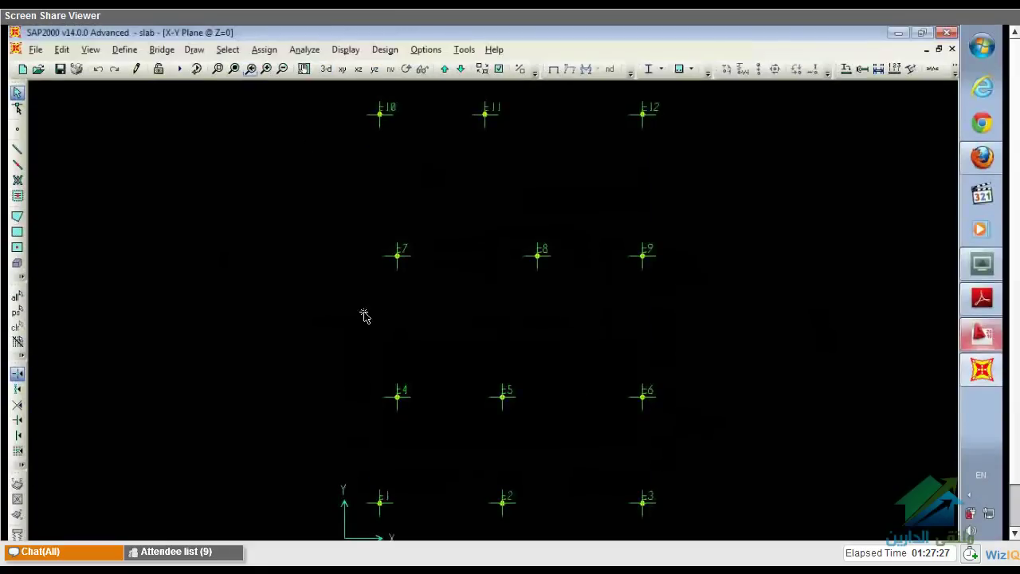
{"action": "scroll", "coordinate": [374, 349], "scroll_direction": "down", "scroll_amount": 2}
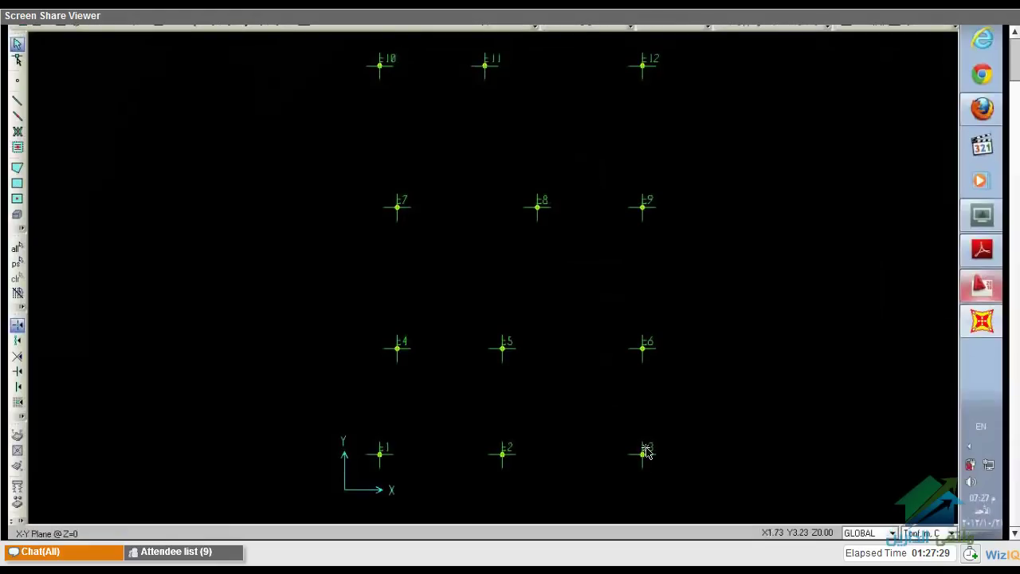
Reselect the support joints and run the analysis for the DEAD and live load cases, leaving MODAL out
{"action": "scroll", "coordinate": [478, 287], "scroll_direction": "up", "scroll_amount": 2}
{"action": "left_click", "coordinate": [17, 283]}
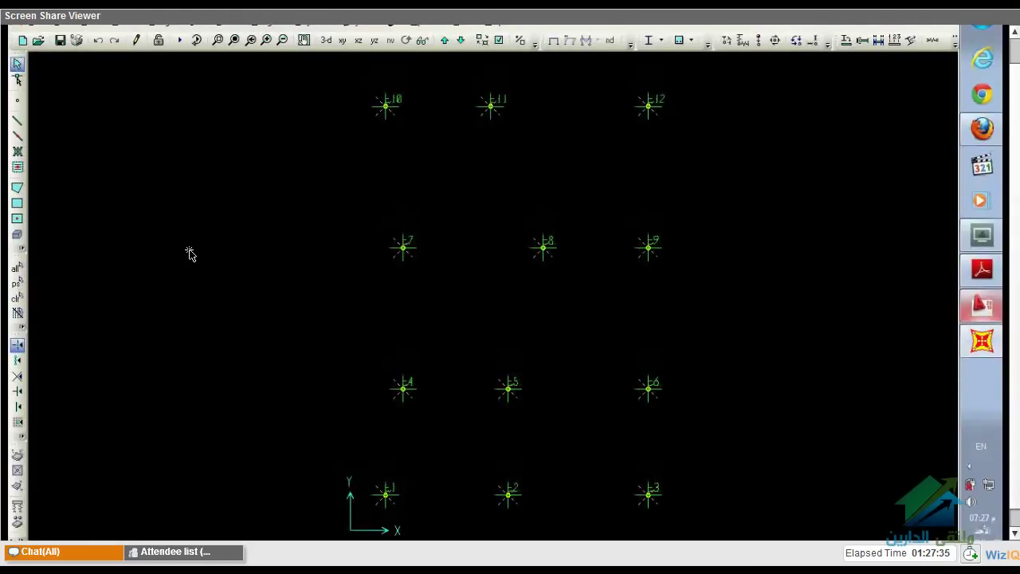
{"action": "scroll", "coordinate": [189, 253], "scroll_direction": "up", "scroll_amount": 1}
{"action": "left_click", "coordinate": [180, 69]}
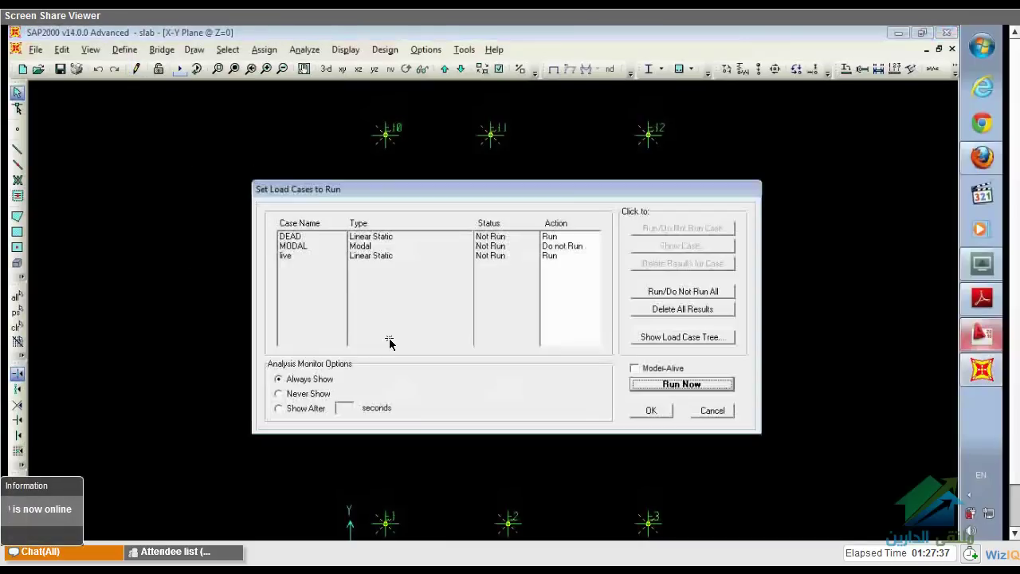
{"action": "left_click", "coordinate": [678, 383]}
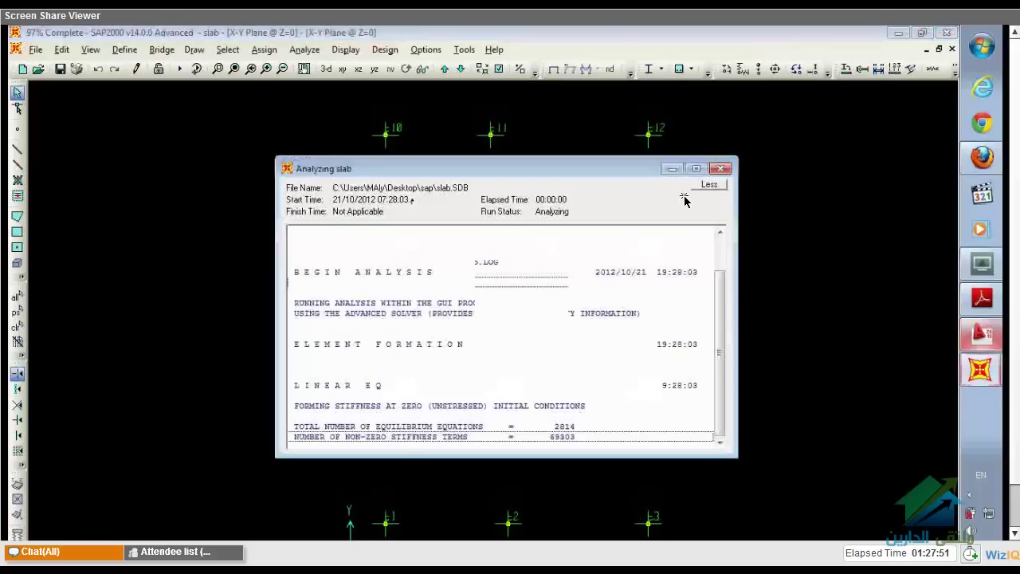
{"action": "left_click", "coordinate": [724, 169]}
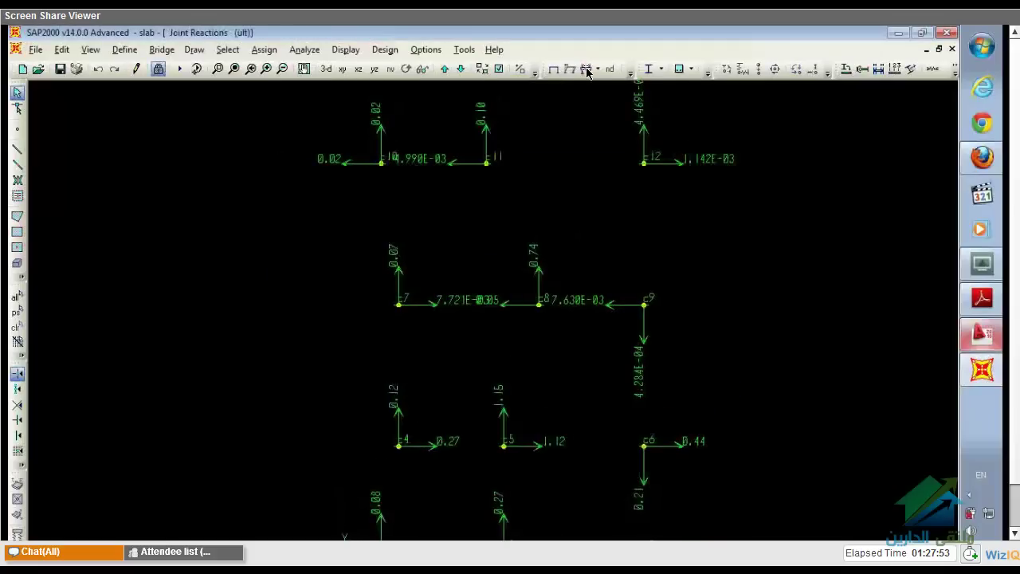
Display the joint reactions for the ult combination as numeric values instead of arrows
{"action": "left_click", "coordinate": [587, 71]}
{"action": "left_click", "coordinate": [620, 90]}
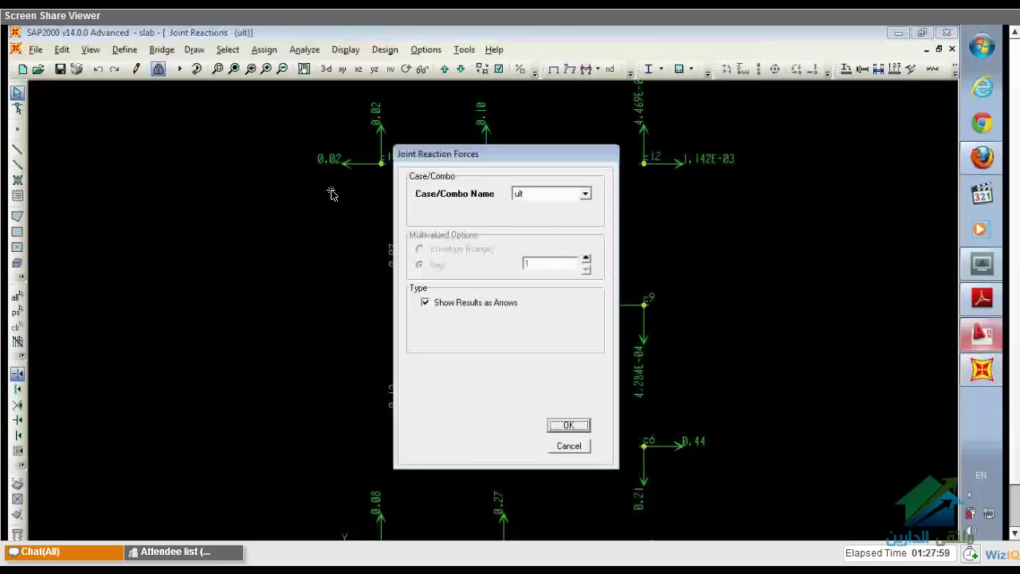
Open the display table selection with the Joint Reactions table chosen under the analysis results
{"action": "left_click", "coordinate": [304, 50]}
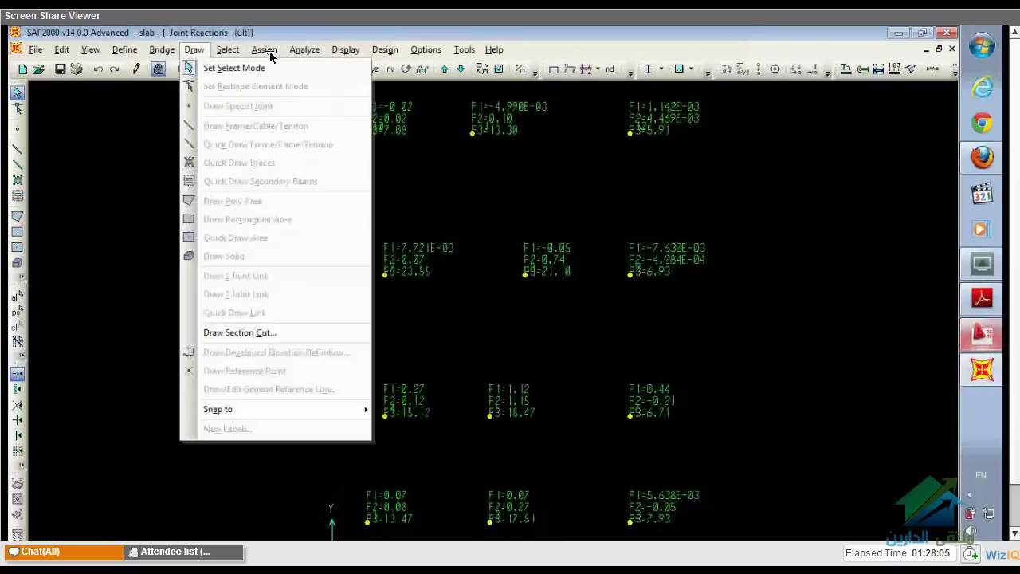
{"action": "key", "text": "Left"}
{"action": "key", "text": "Left"}
{"action": "key", "text": "Right"}
{"action": "mouse_move", "coordinate": [267, 53]}
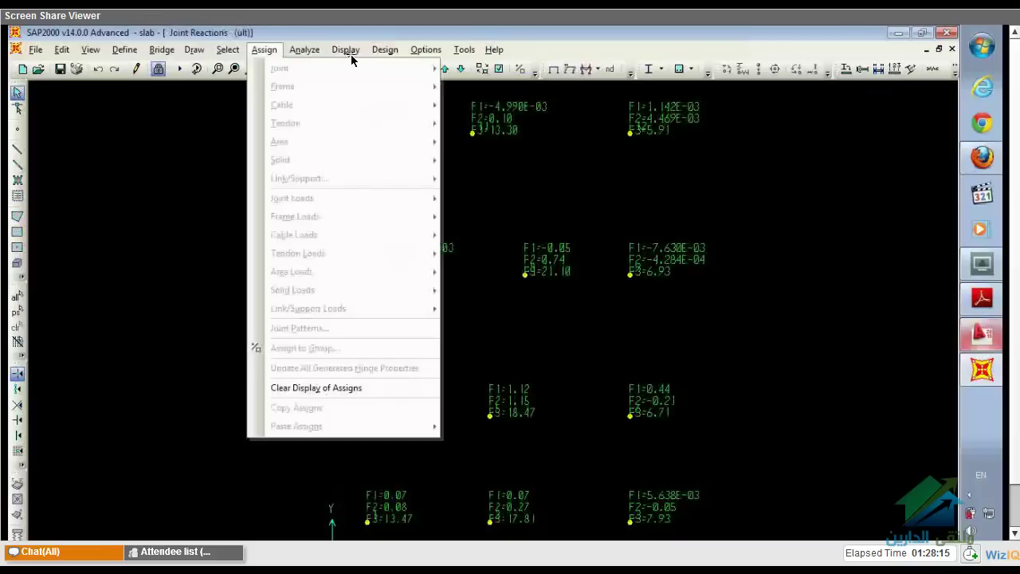
{"action": "mouse_move", "coordinate": [351, 54]}
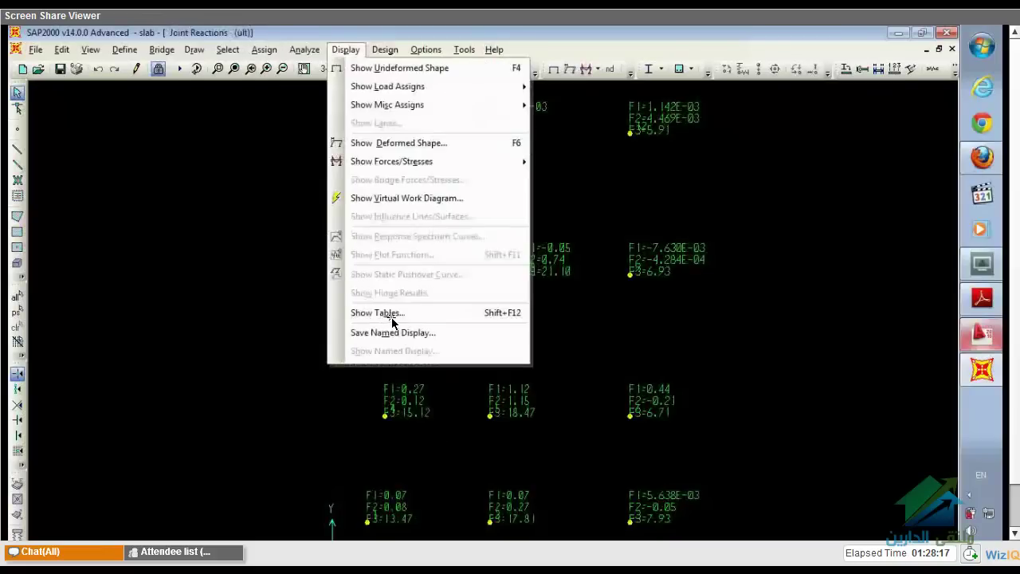
{"action": "left_click", "coordinate": [391, 317]}
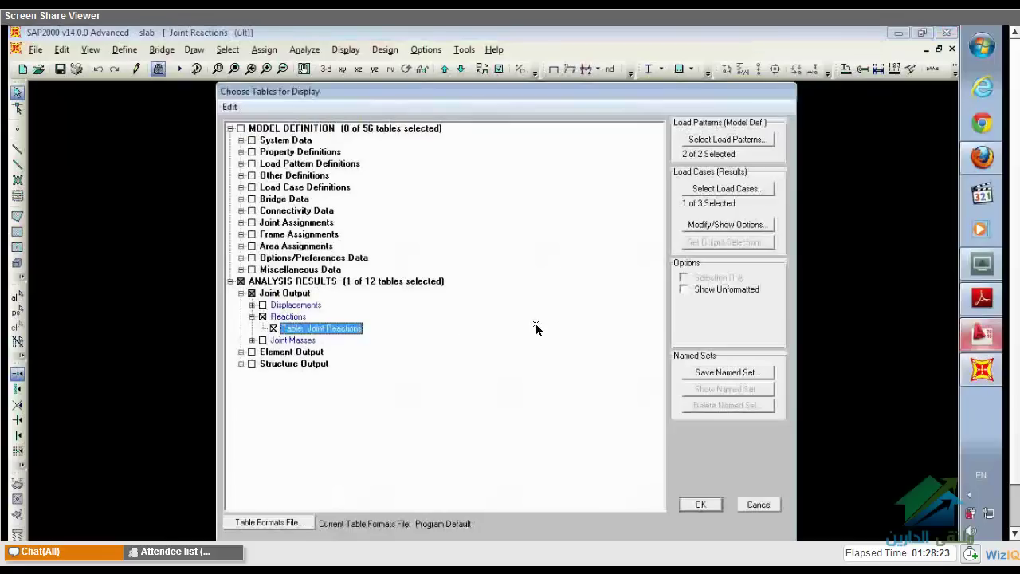
Keep the DEAD and live load patterns and only the ult load case selected, and display the Joint Reactions table
{"action": "left_click", "coordinate": [765, 138]}
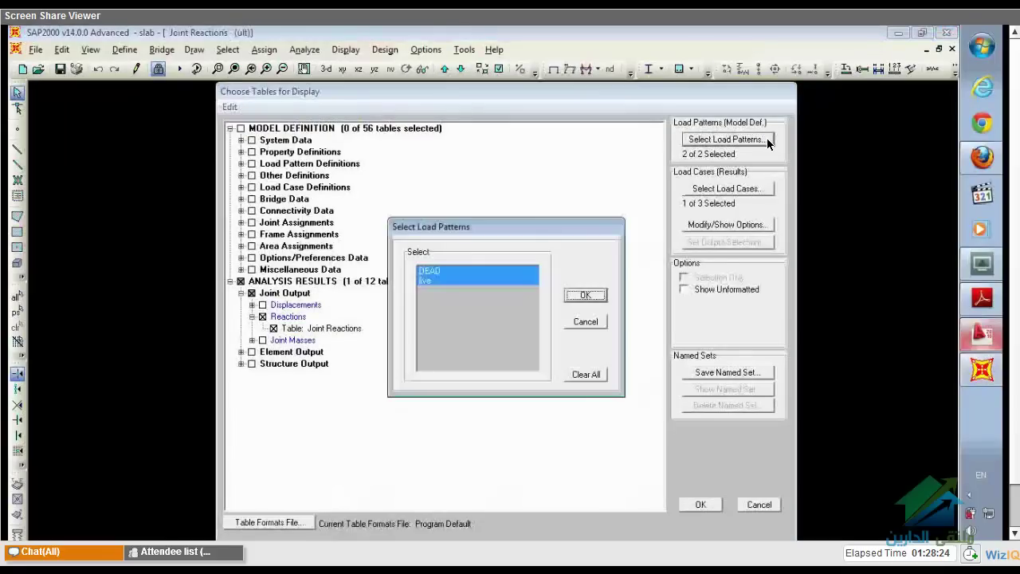
{"action": "key", "text": "Return"}
{"action": "left_click", "coordinate": [711, 189]}
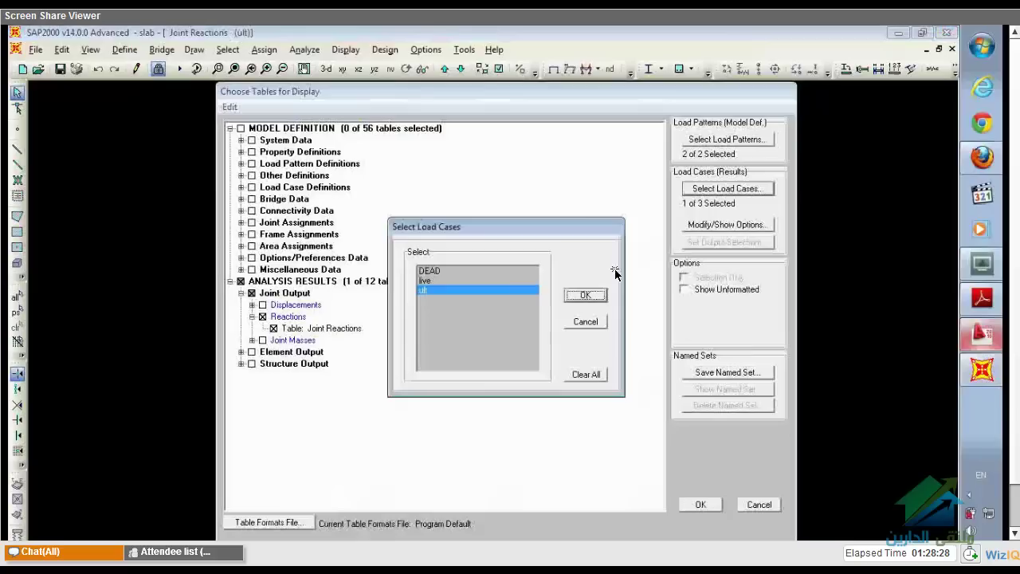
{"action": "left_click", "coordinate": [583, 295]}
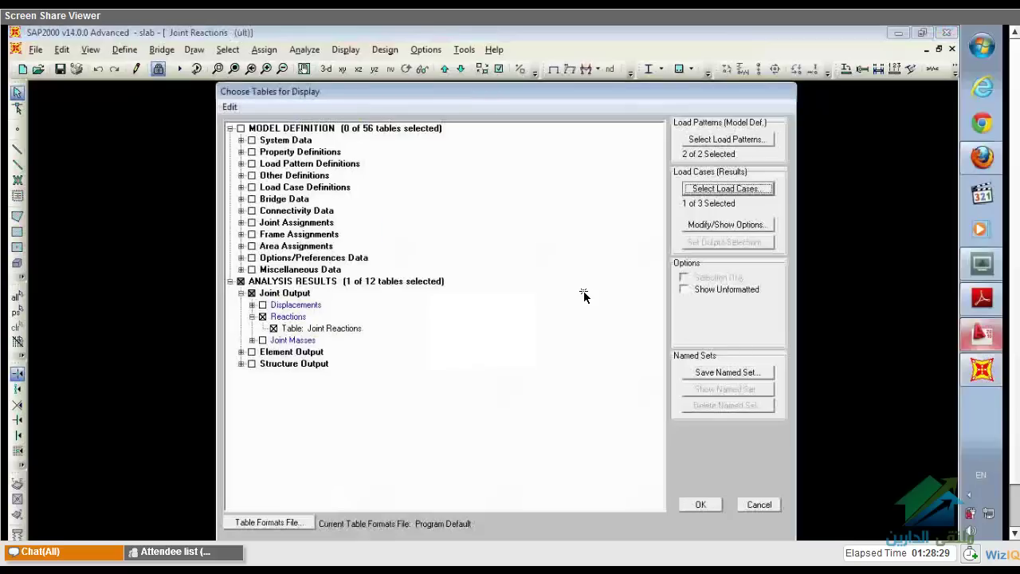
{"action": "left_click", "coordinate": [727, 137]}
{"action": "key", "text": "Return"}
{"action": "key", "text": "Tab"}
{"action": "key", "text": "Return"}
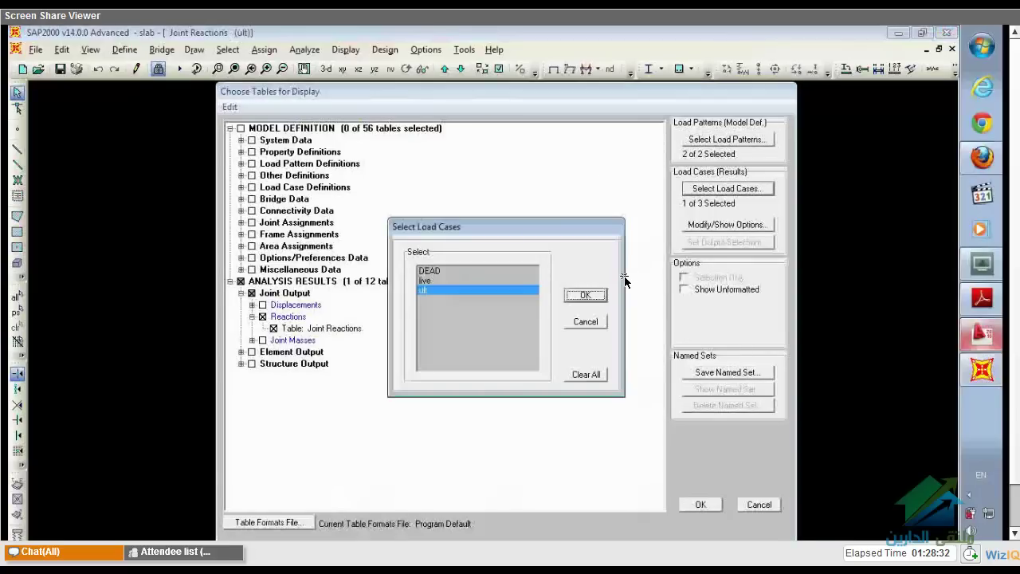
{"action": "key", "text": "Return"}
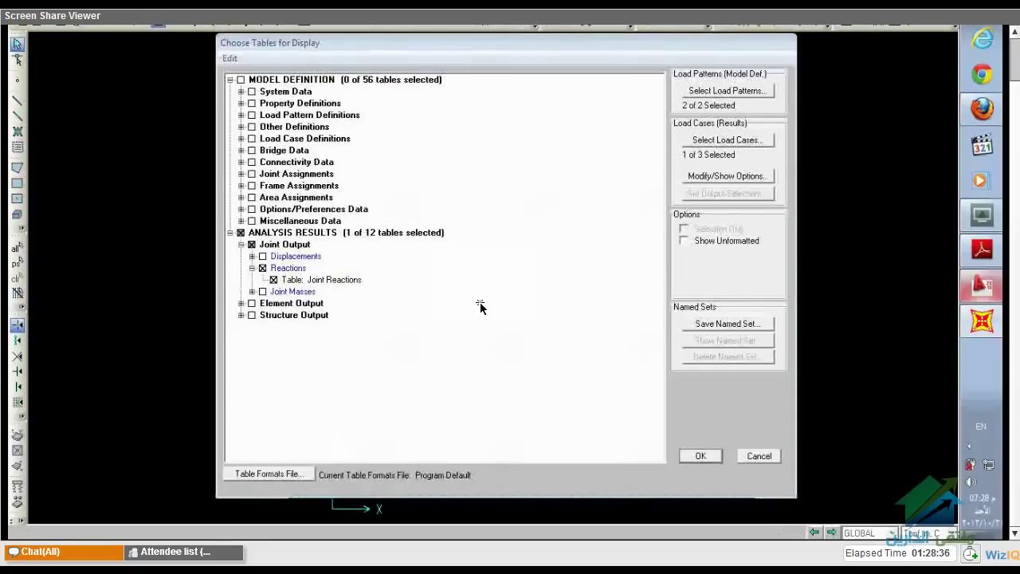
{"action": "key", "text": "Return"}
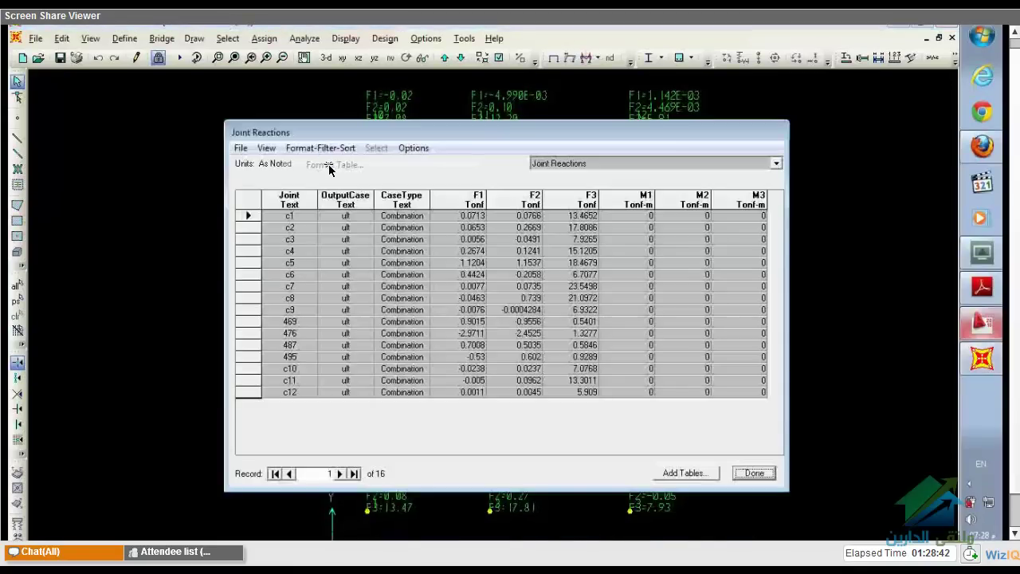
Hide the OutputCase, CaseType, F1, F2, M1, M2 and M3 fields so the reactions table keeps only Joint and F3
{"action": "left_click", "coordinate": [349, 164]}
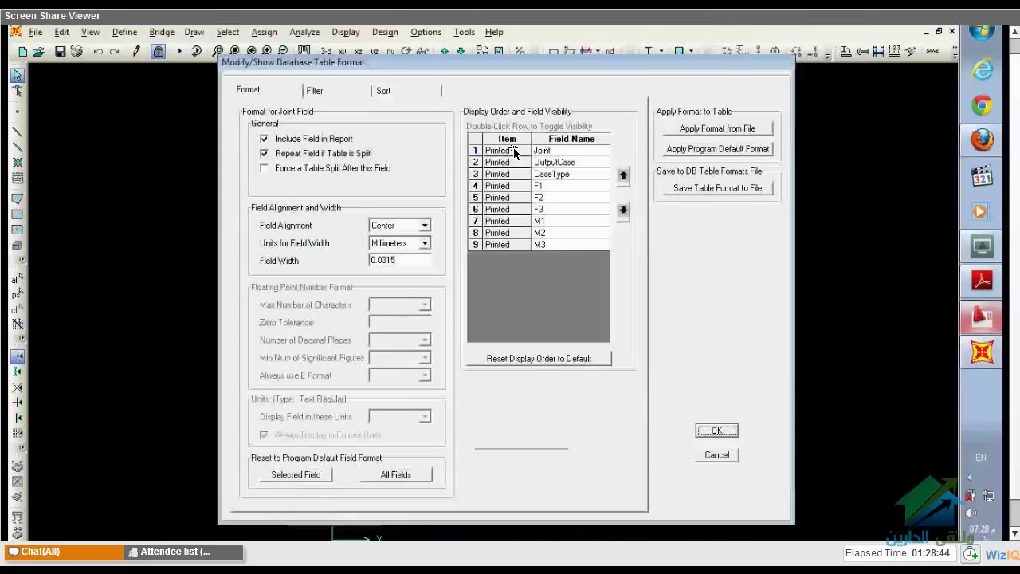
{"action": "left_click", "coordinate": [716, 424]}
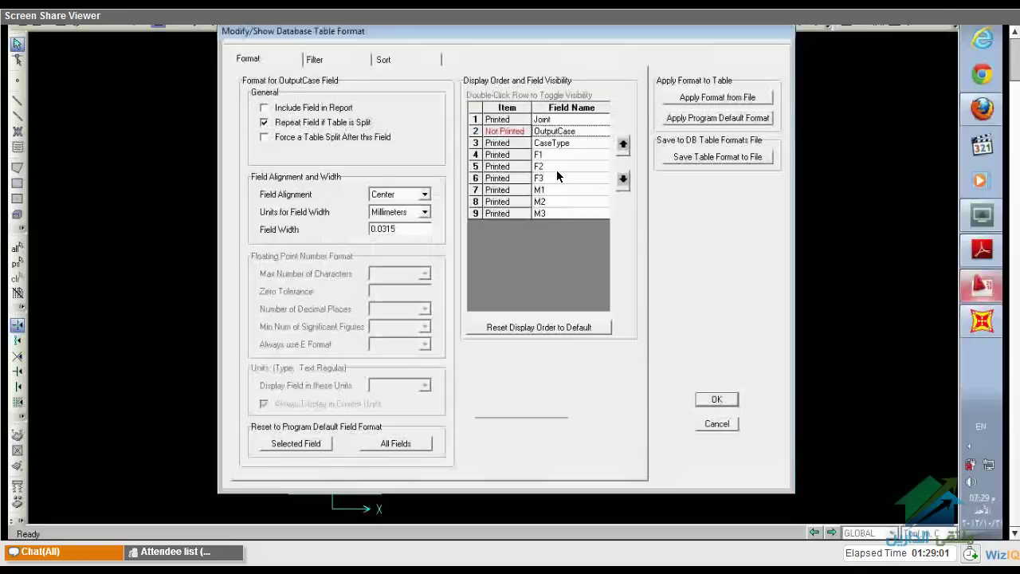
{"action": "double_click", "coordinate": [557, 157]}
{"action": "double_click", "coordinate": [556, 169]}
{"action": "double_click", "coordinate": [557, 190]}
{"action": "double_click", "coordinate": [556, 199]}
{"action": "double_click", "coordinate": [556, 212]}
{"action": "left_click", "coordinate": [722, 401]}
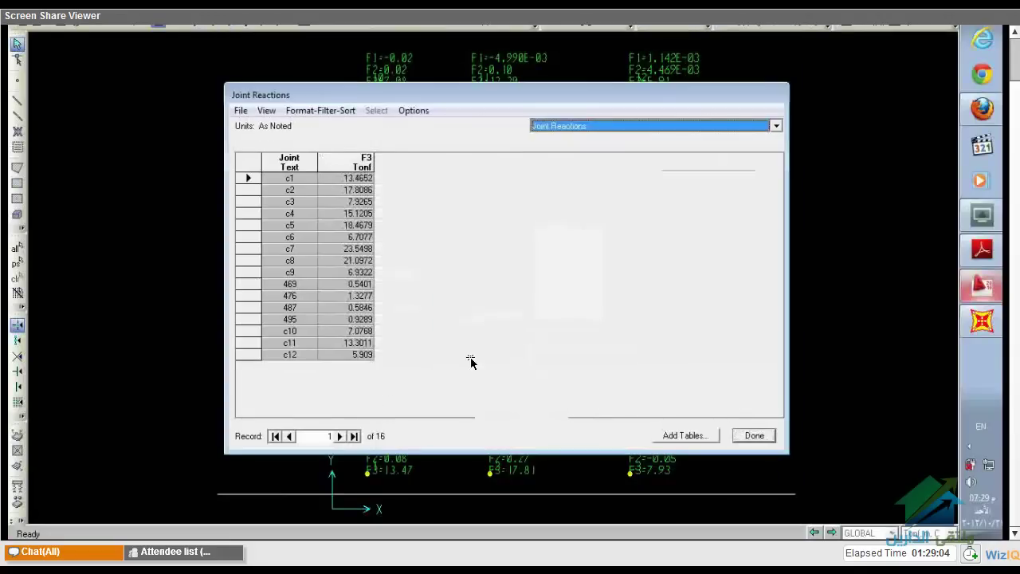
Export the current joint reactions table to Excel
{"action": "left_click", "coordinate": [243, 140]}
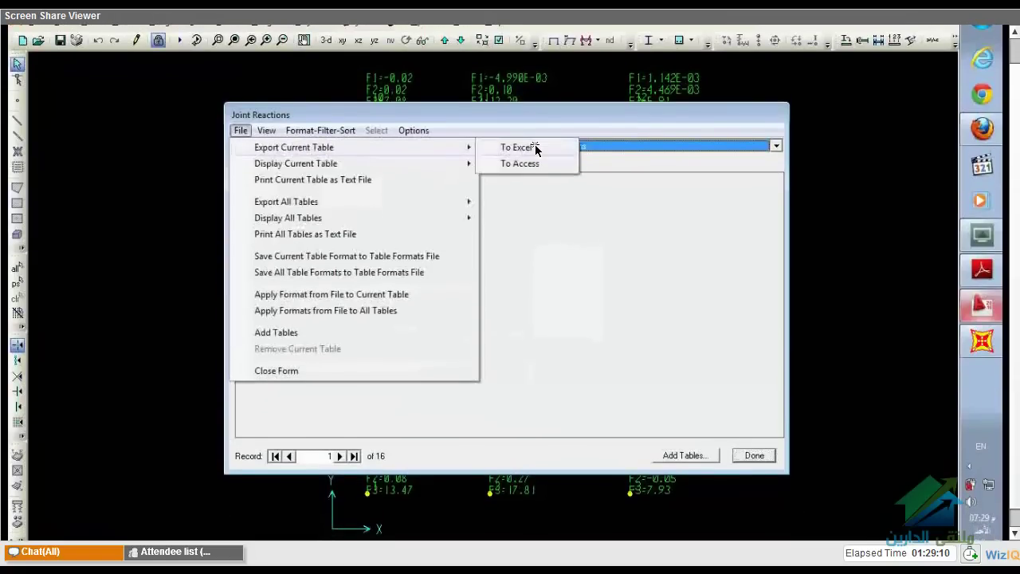
{"action": "left_click", "coordinate": [516, 153]}
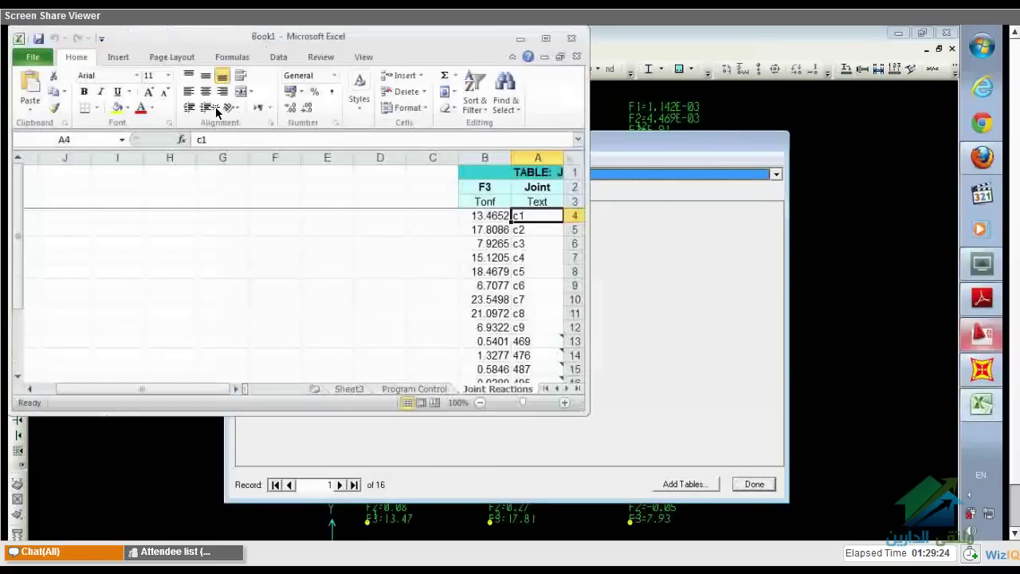
Save the exported workbook in the sap folder as col rec in Excel 97-2003 Workbook format and close it
{"action": "left_click", "coordinate": [38, 60]}
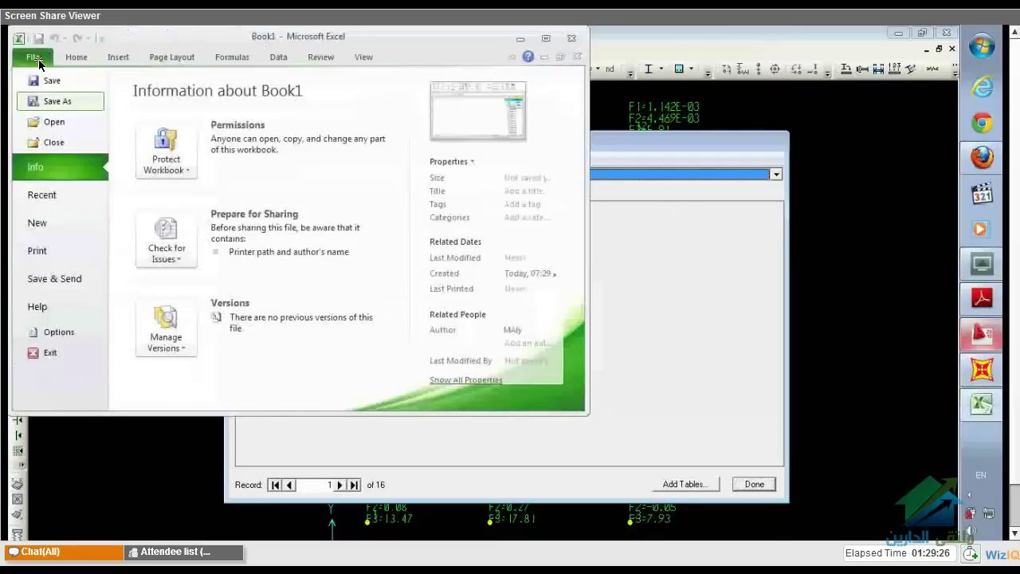
{"action": "key", "text": "Escape"}
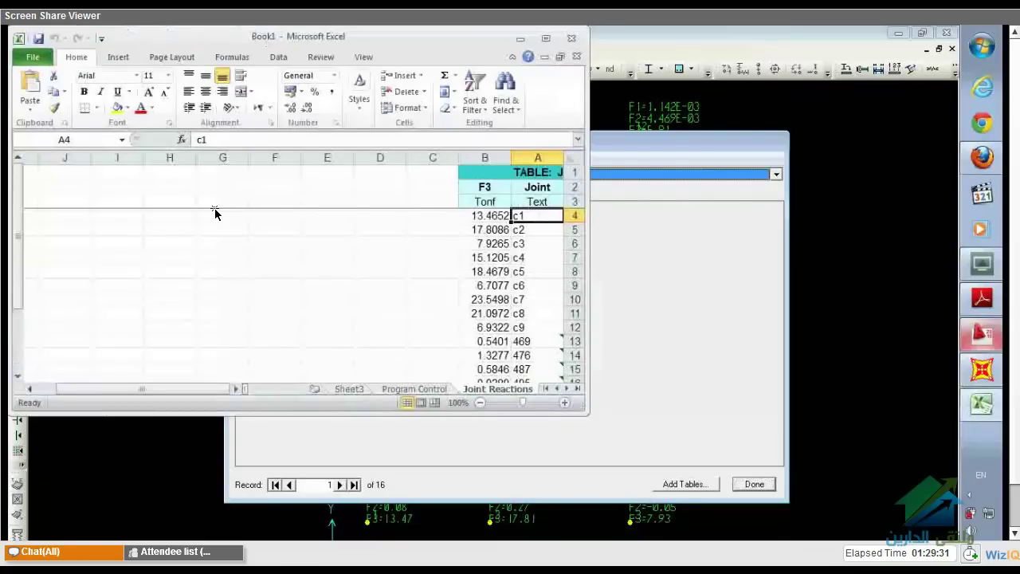
{"action": "key", "text": "ctrl+s"}
{"action": "left_click", "coordinate": [176, 294]}
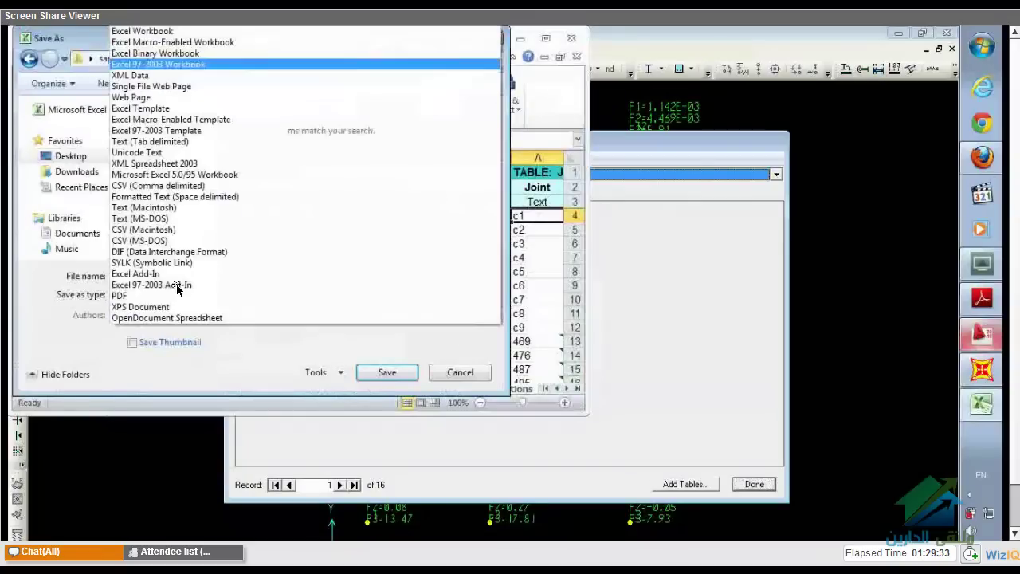
{"action": "left_click", "coordinate": [170, 67]}
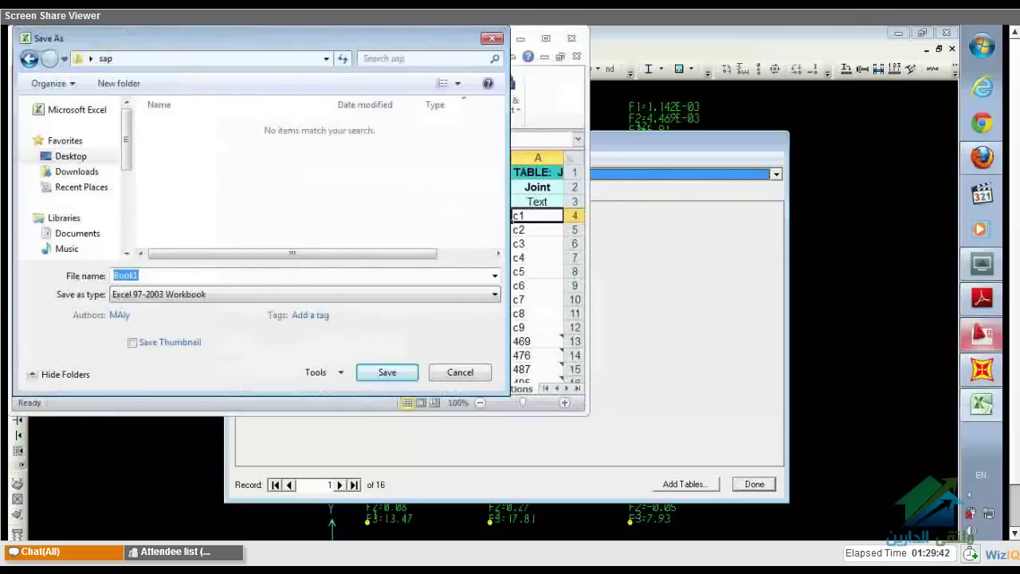
{"action": "type", "text": "col rec"}
{"action": "left_click", "coordinate": [412, 365]}
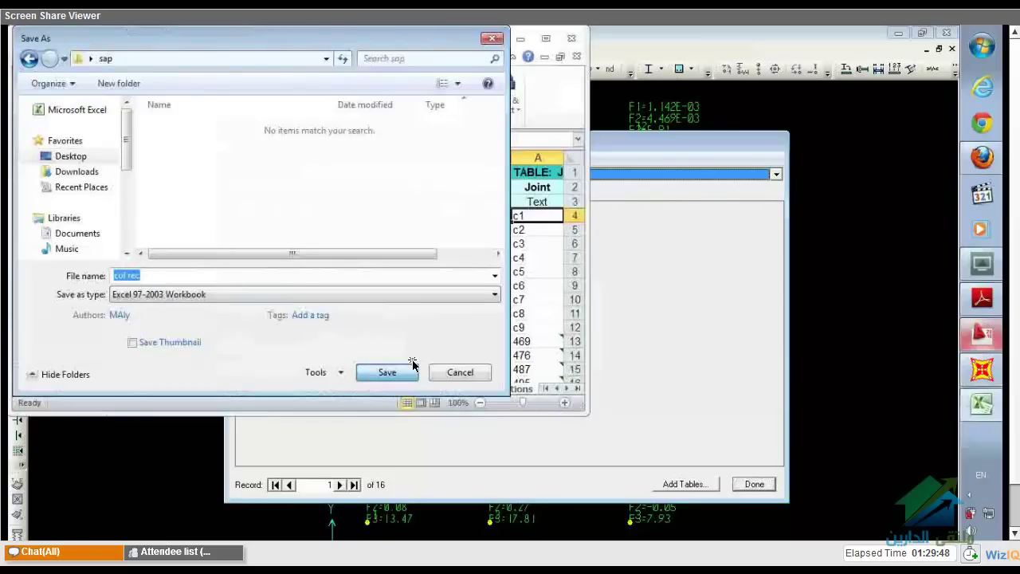
{"action": "left_click", "coordinate": [571, 38]}
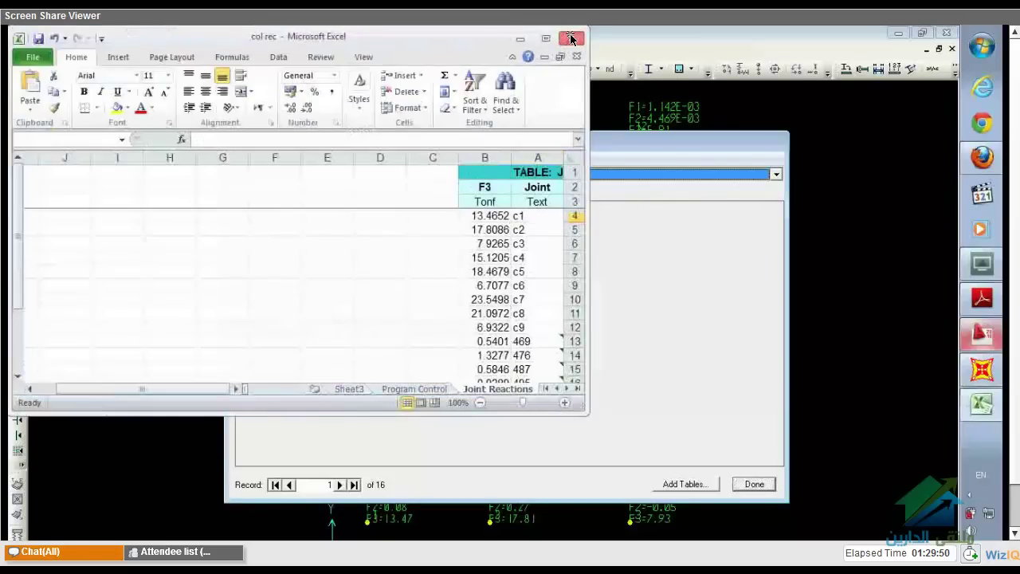
{"action": "left_click", "coordinate": [734, 433]}
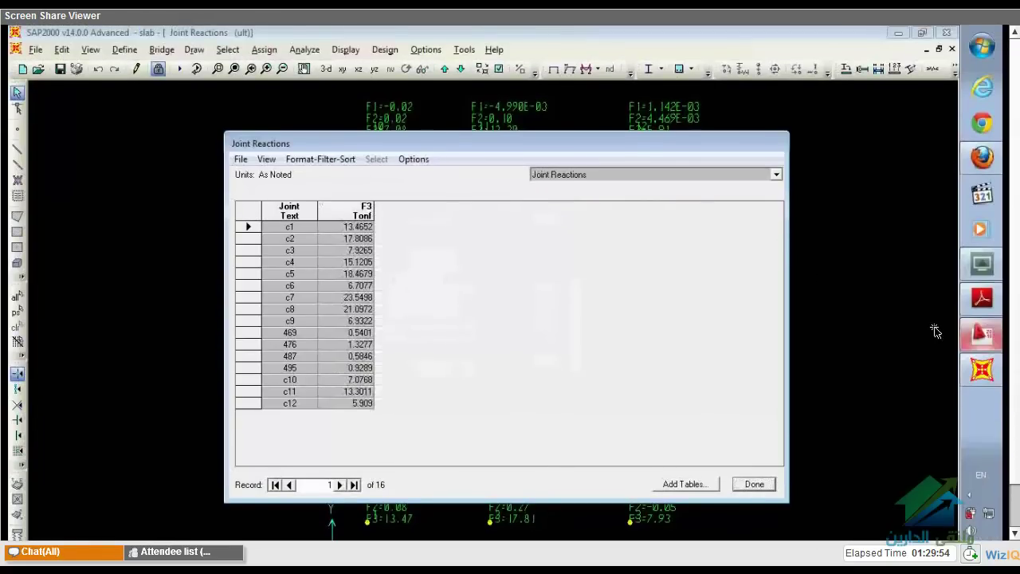
Switch to the online classroom in Firefox and check the attendees' chat messages
{"action": "left_click", "coordinate": [992, 369]}
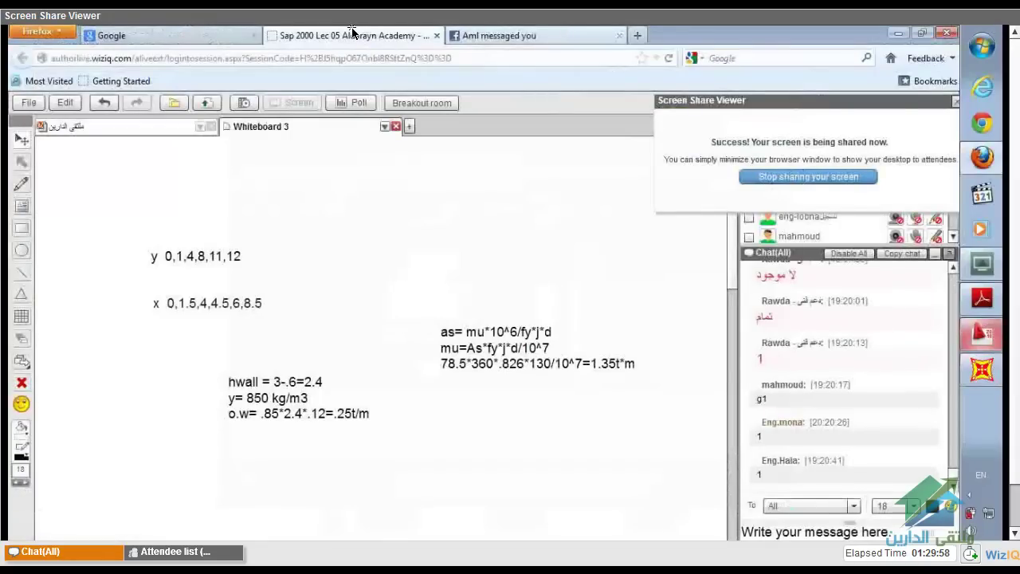
{"action": "key", "text": "ctrl+Tab"}
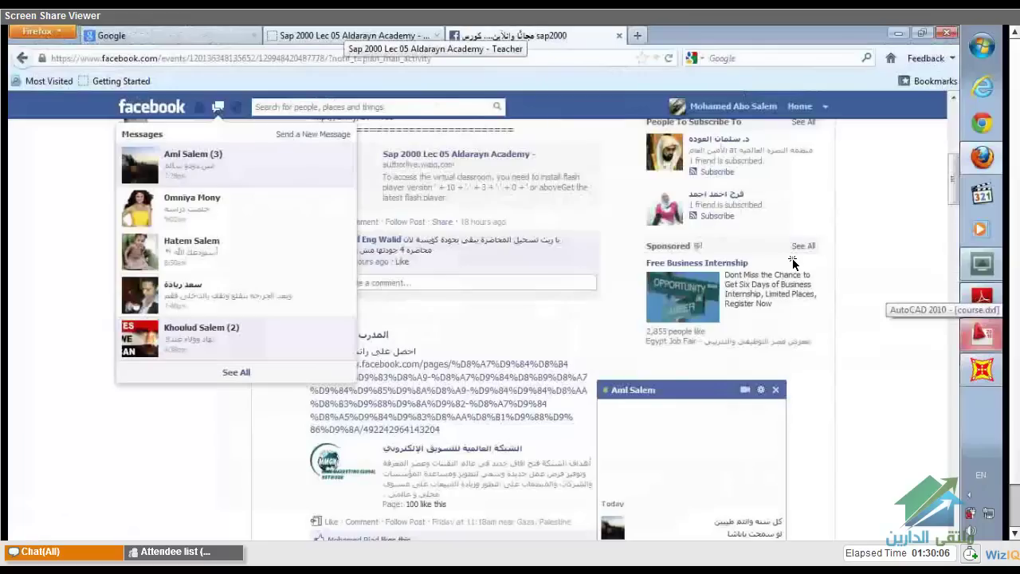
{"action": "key", "text": "ctrl+shift+Tab"}
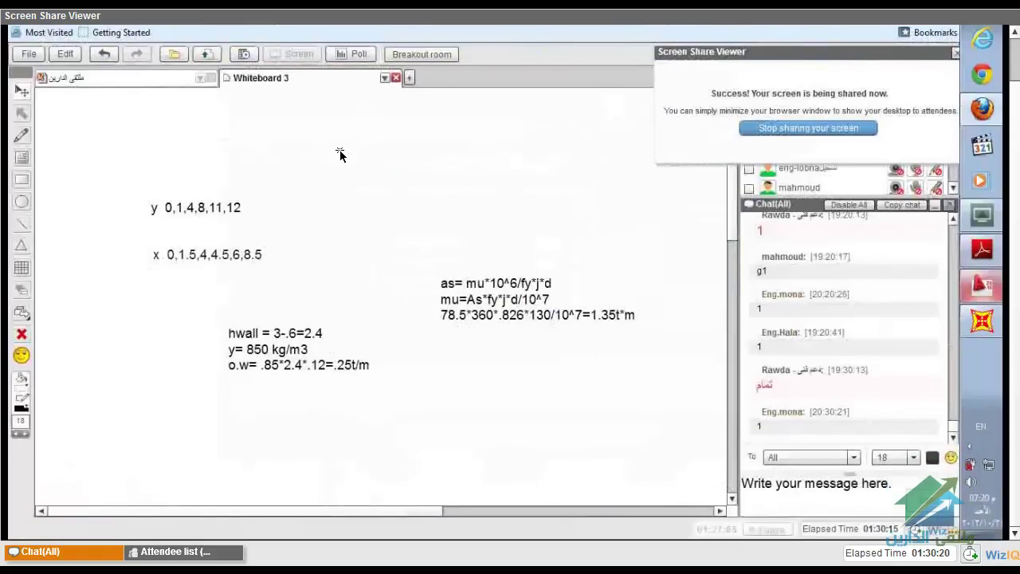
Reopen the saved col rec workbook in Excel, review the exported F3 reactions and return to the online classroom
{"action": "double_click", "coordinate": [145, 144]}
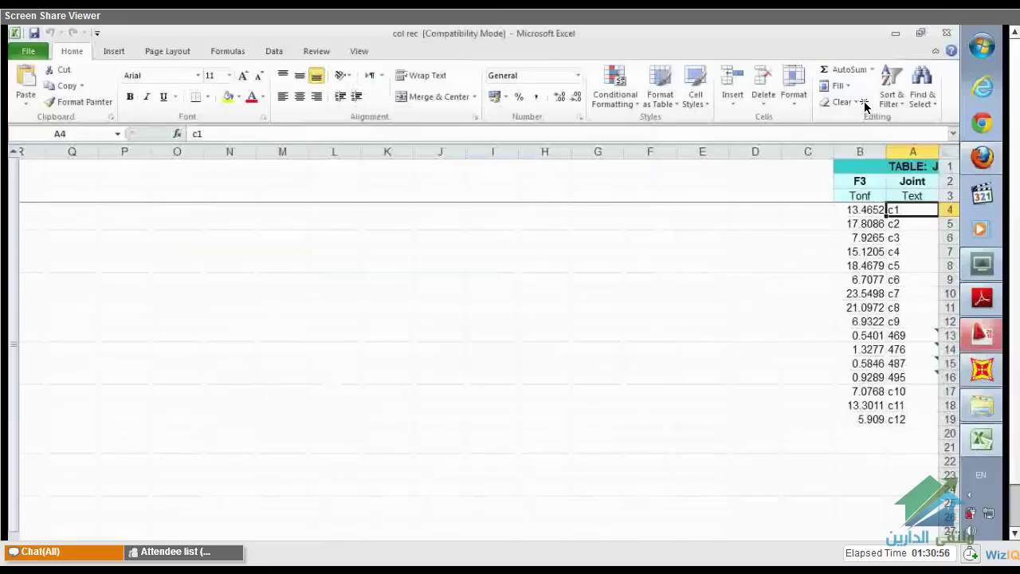
{"action": "key", "text": "alt+Tab"}
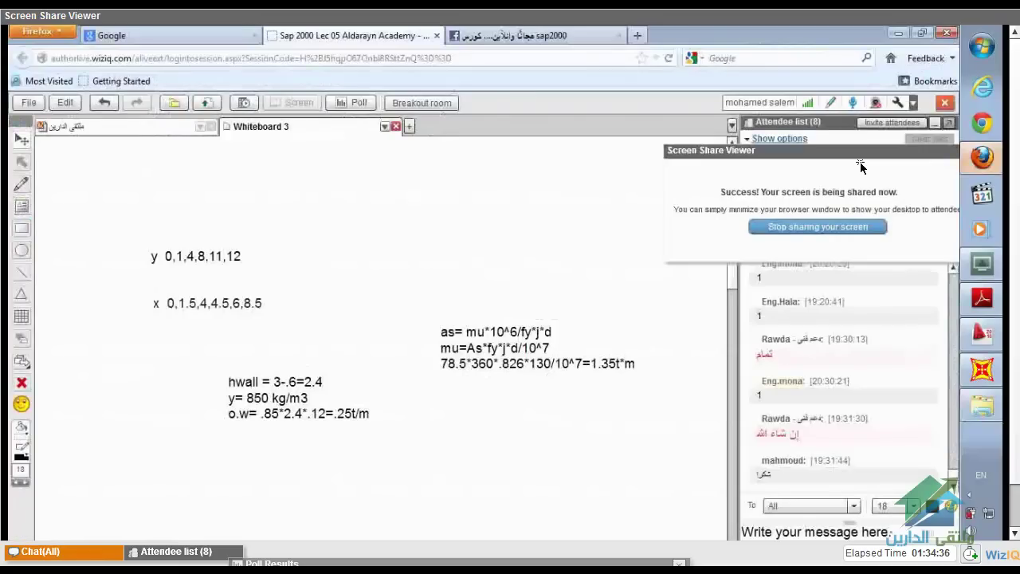
{"action": "scroll", "coordinate": [879, 193], "scroll_direction": "down", "scroll_amount": 1}
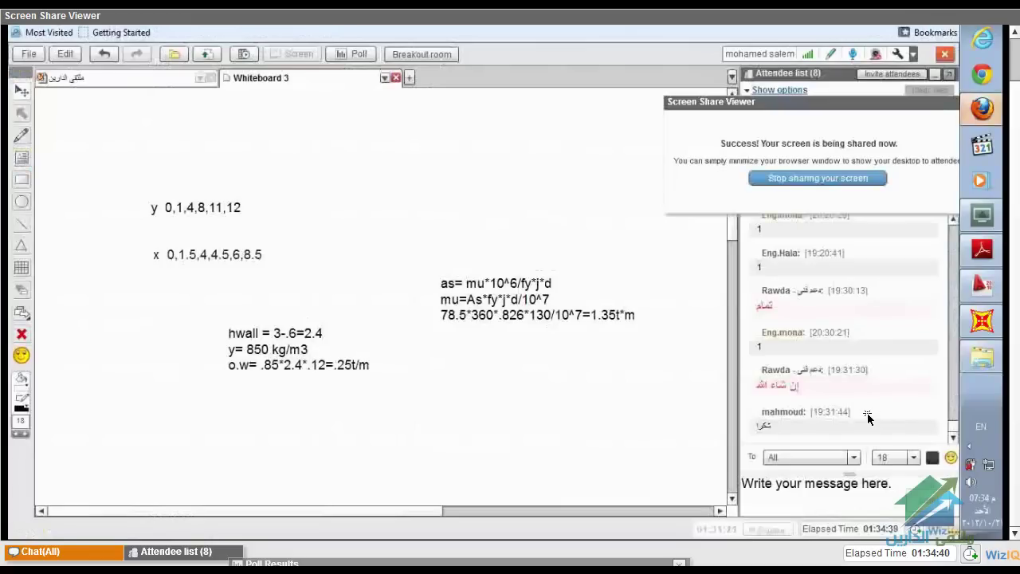
{"action": "left_click", "coordinate": [985, 327]}
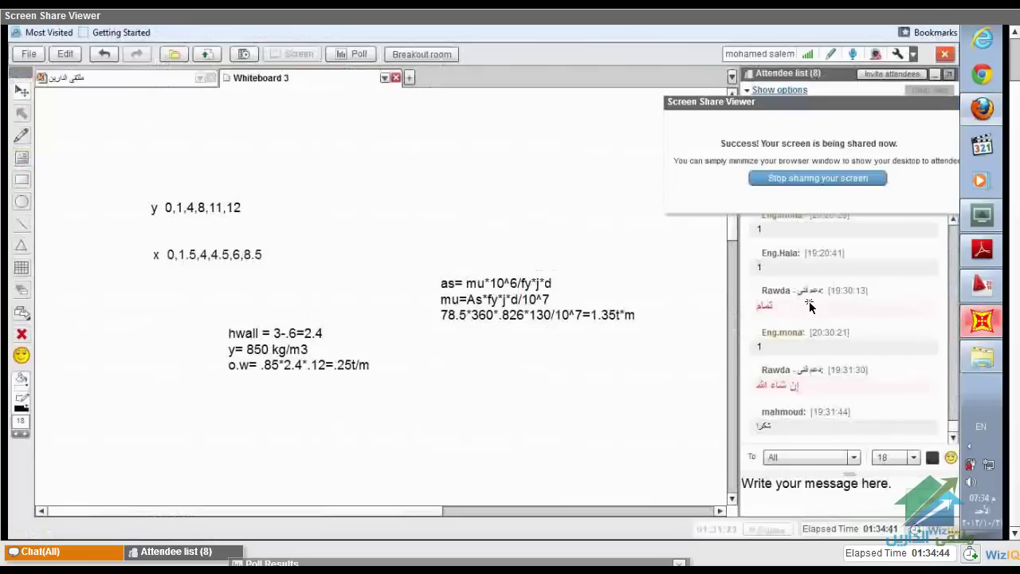
{"action": "scroll", "coordinate": [696, 301], "scroll_direction": "down", "scroll_amount": 1}
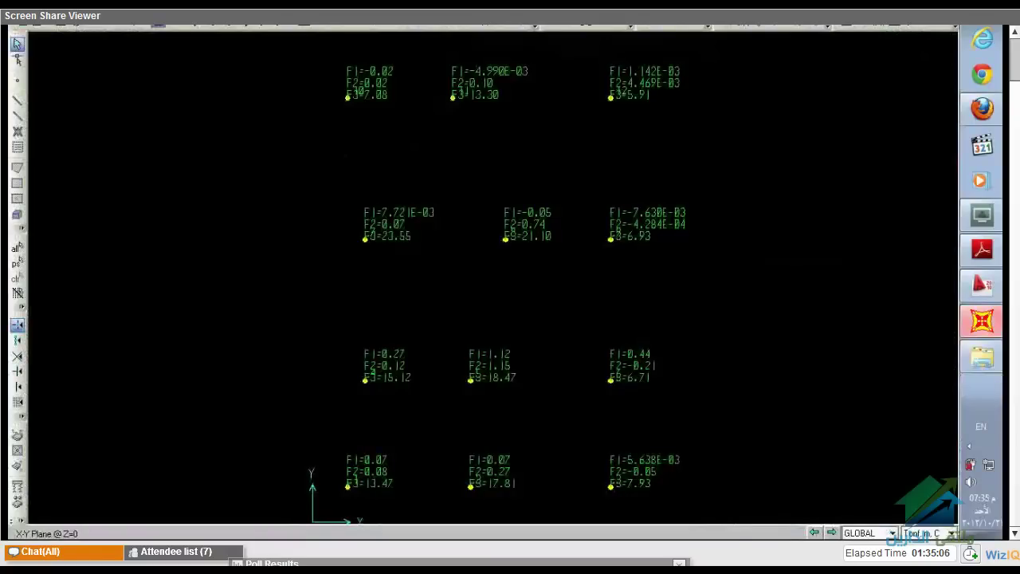
{"action": "left_click", "coordinate": [983, 320]}
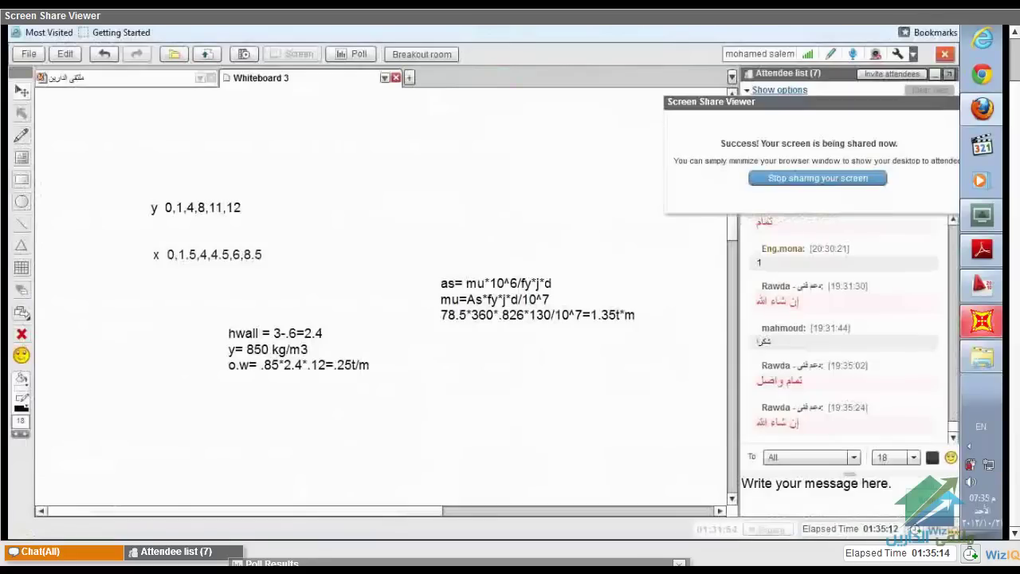
{"action": "left_click", "coordinate": [48, 555]}
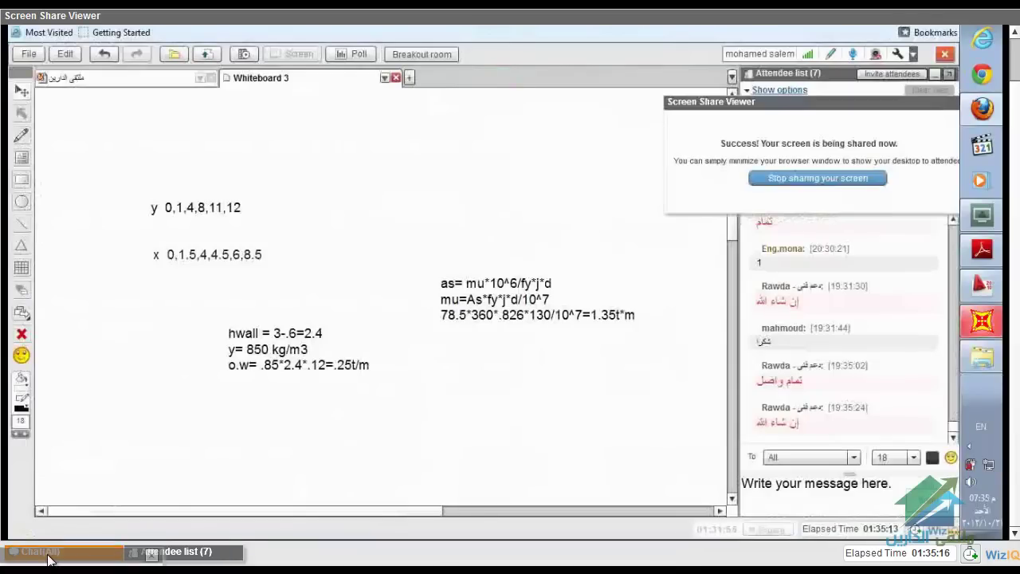